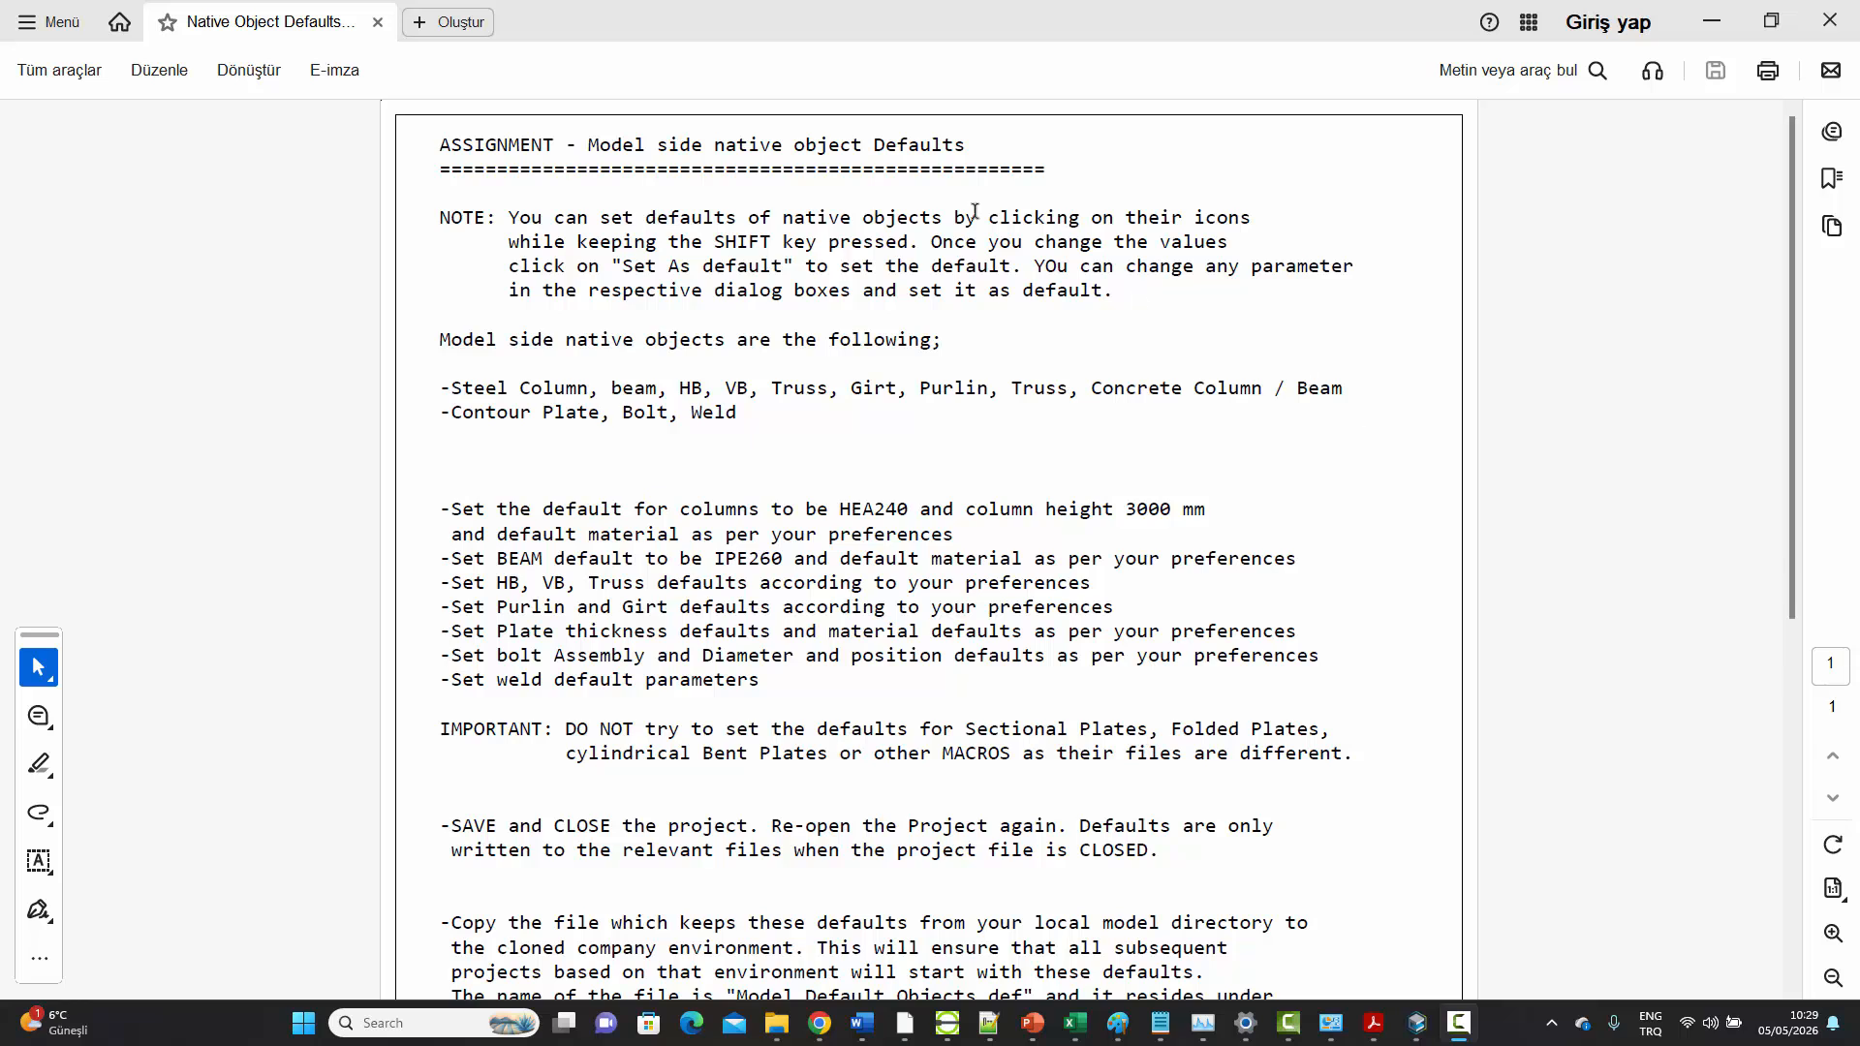
Read the assignment's heading on native object defaults and its list of model-side native objects
left_click_drag(719, 146, 856, 140)
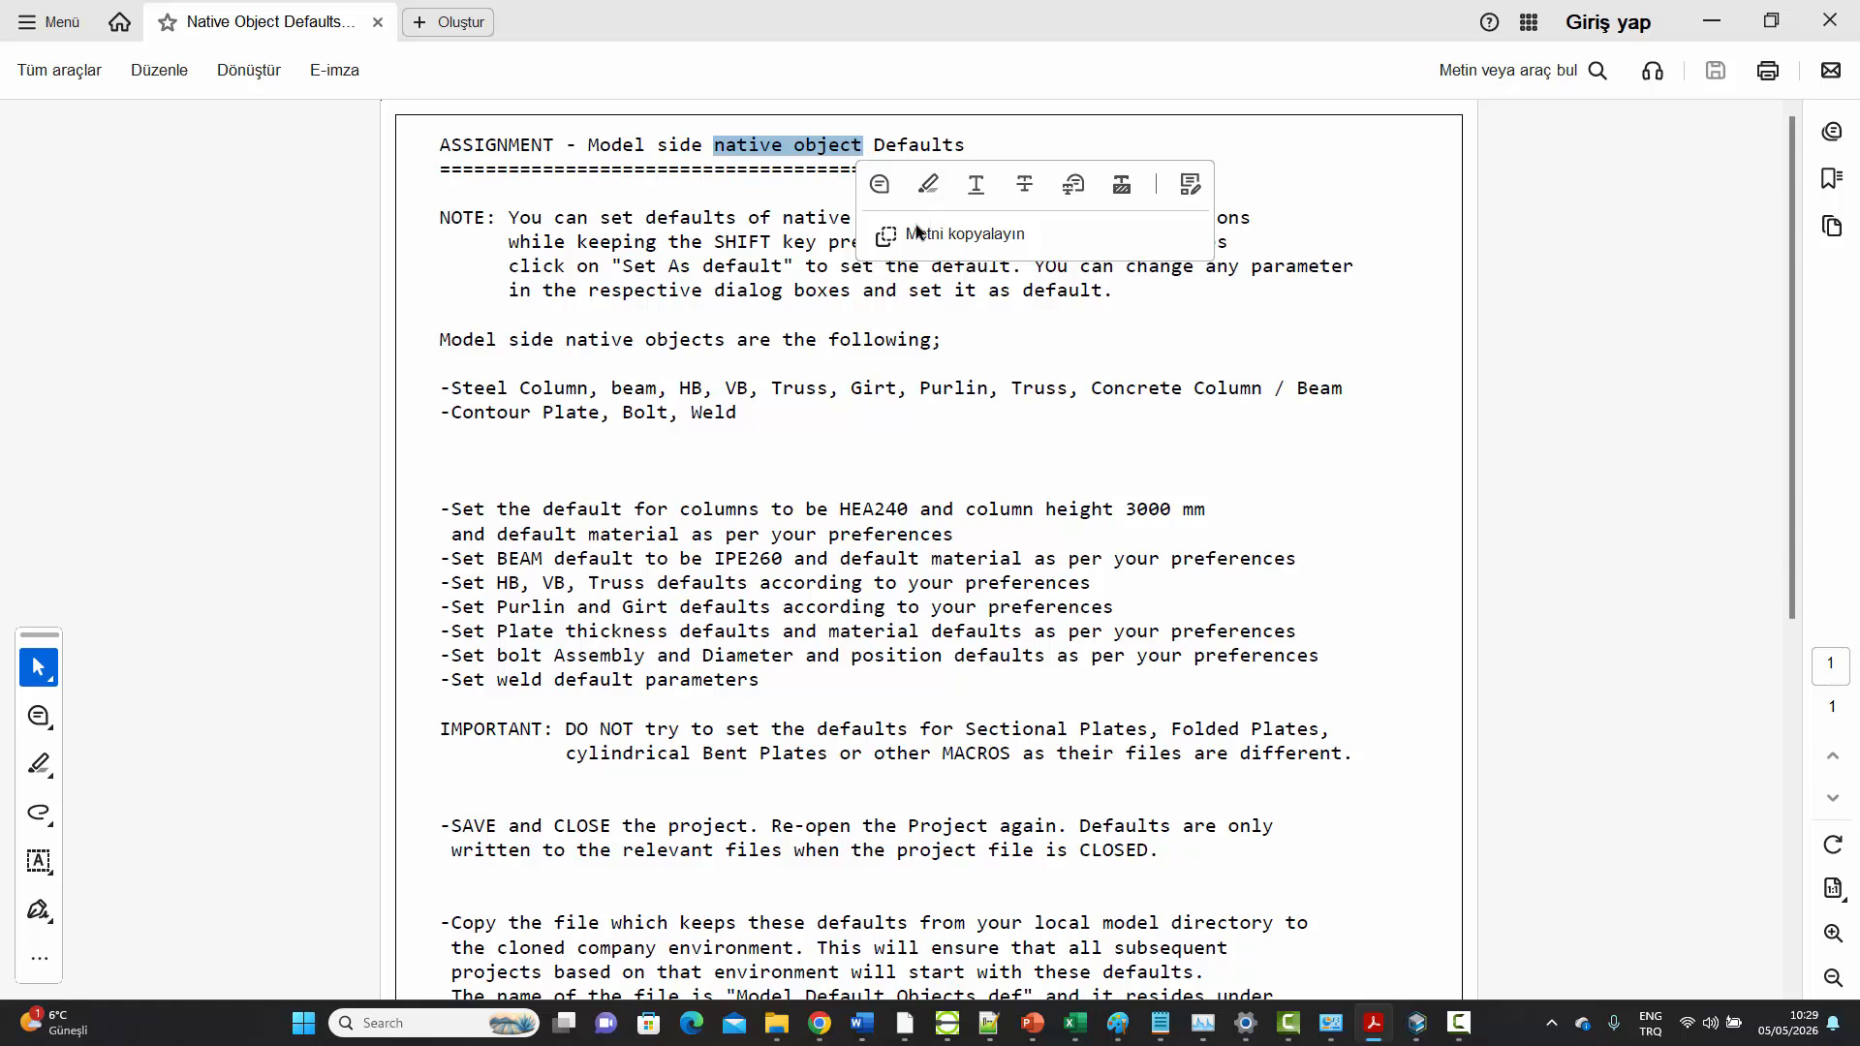
left_click(656, 402)
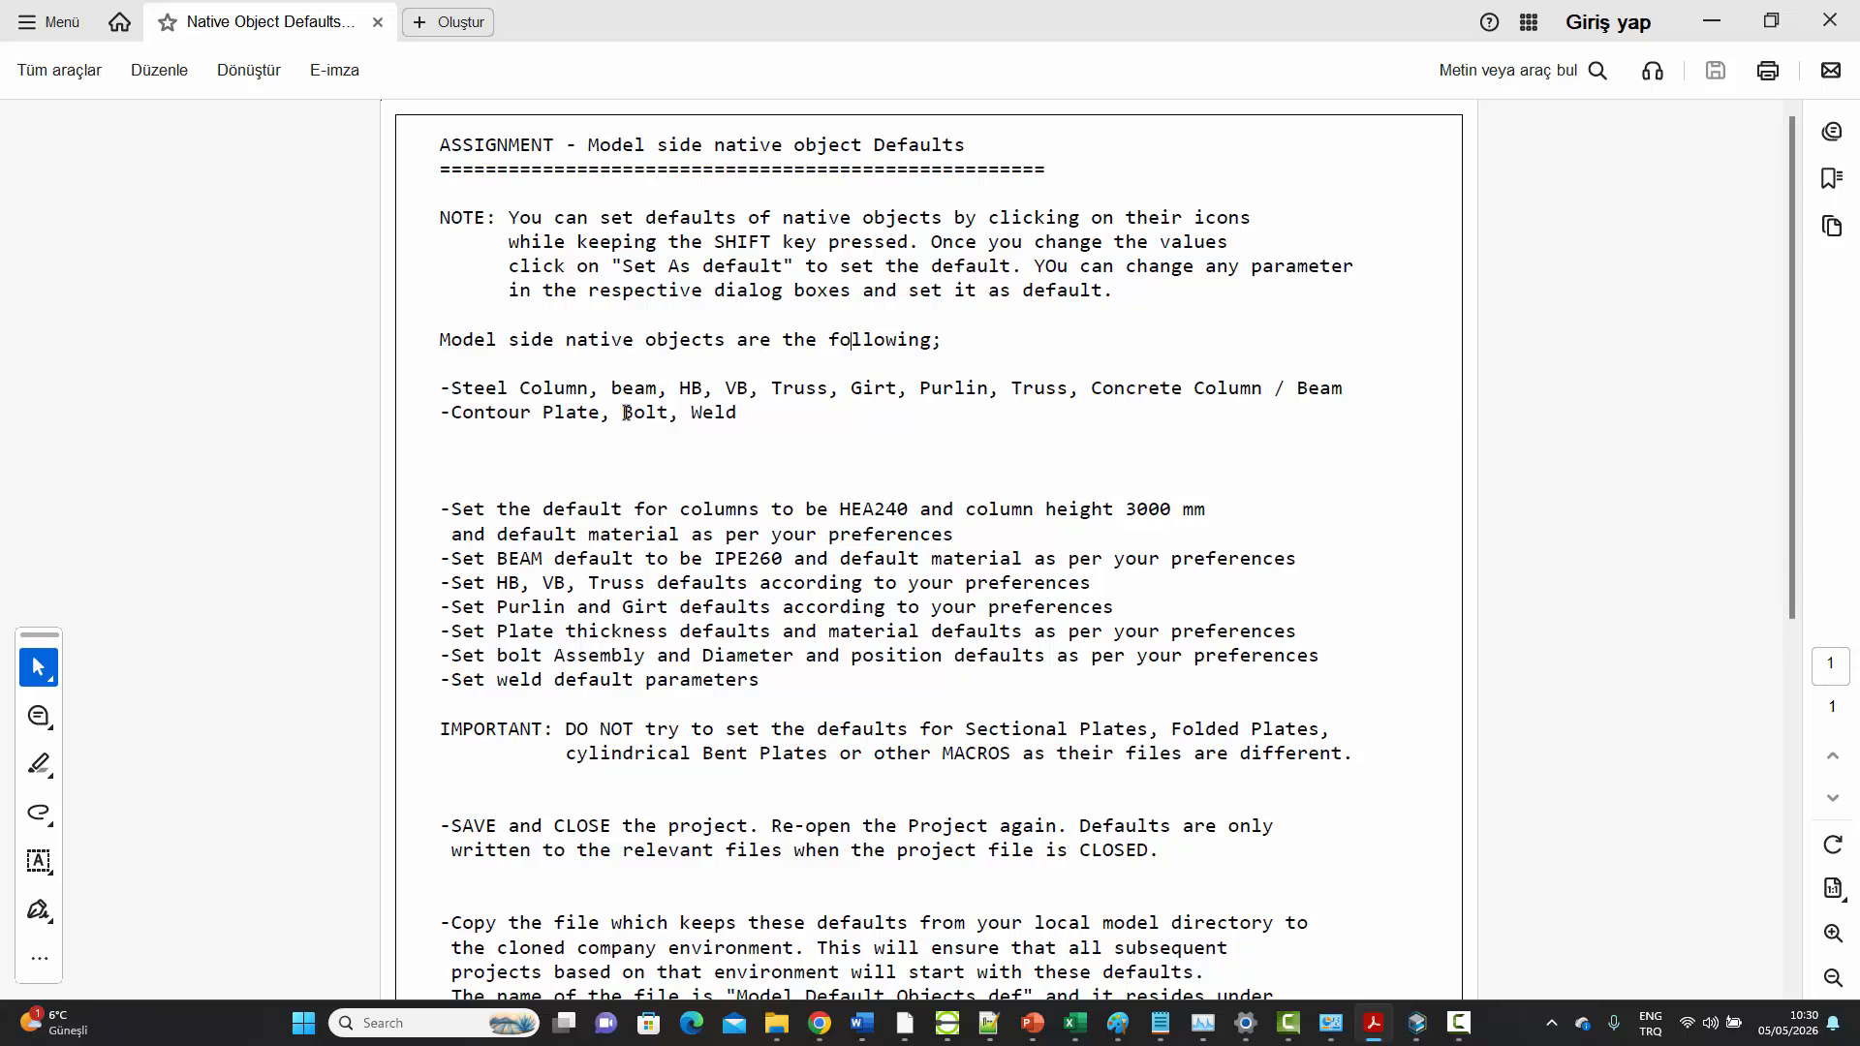
left_click_drag(741, 414, 478, 385)
left_click(915, 422)
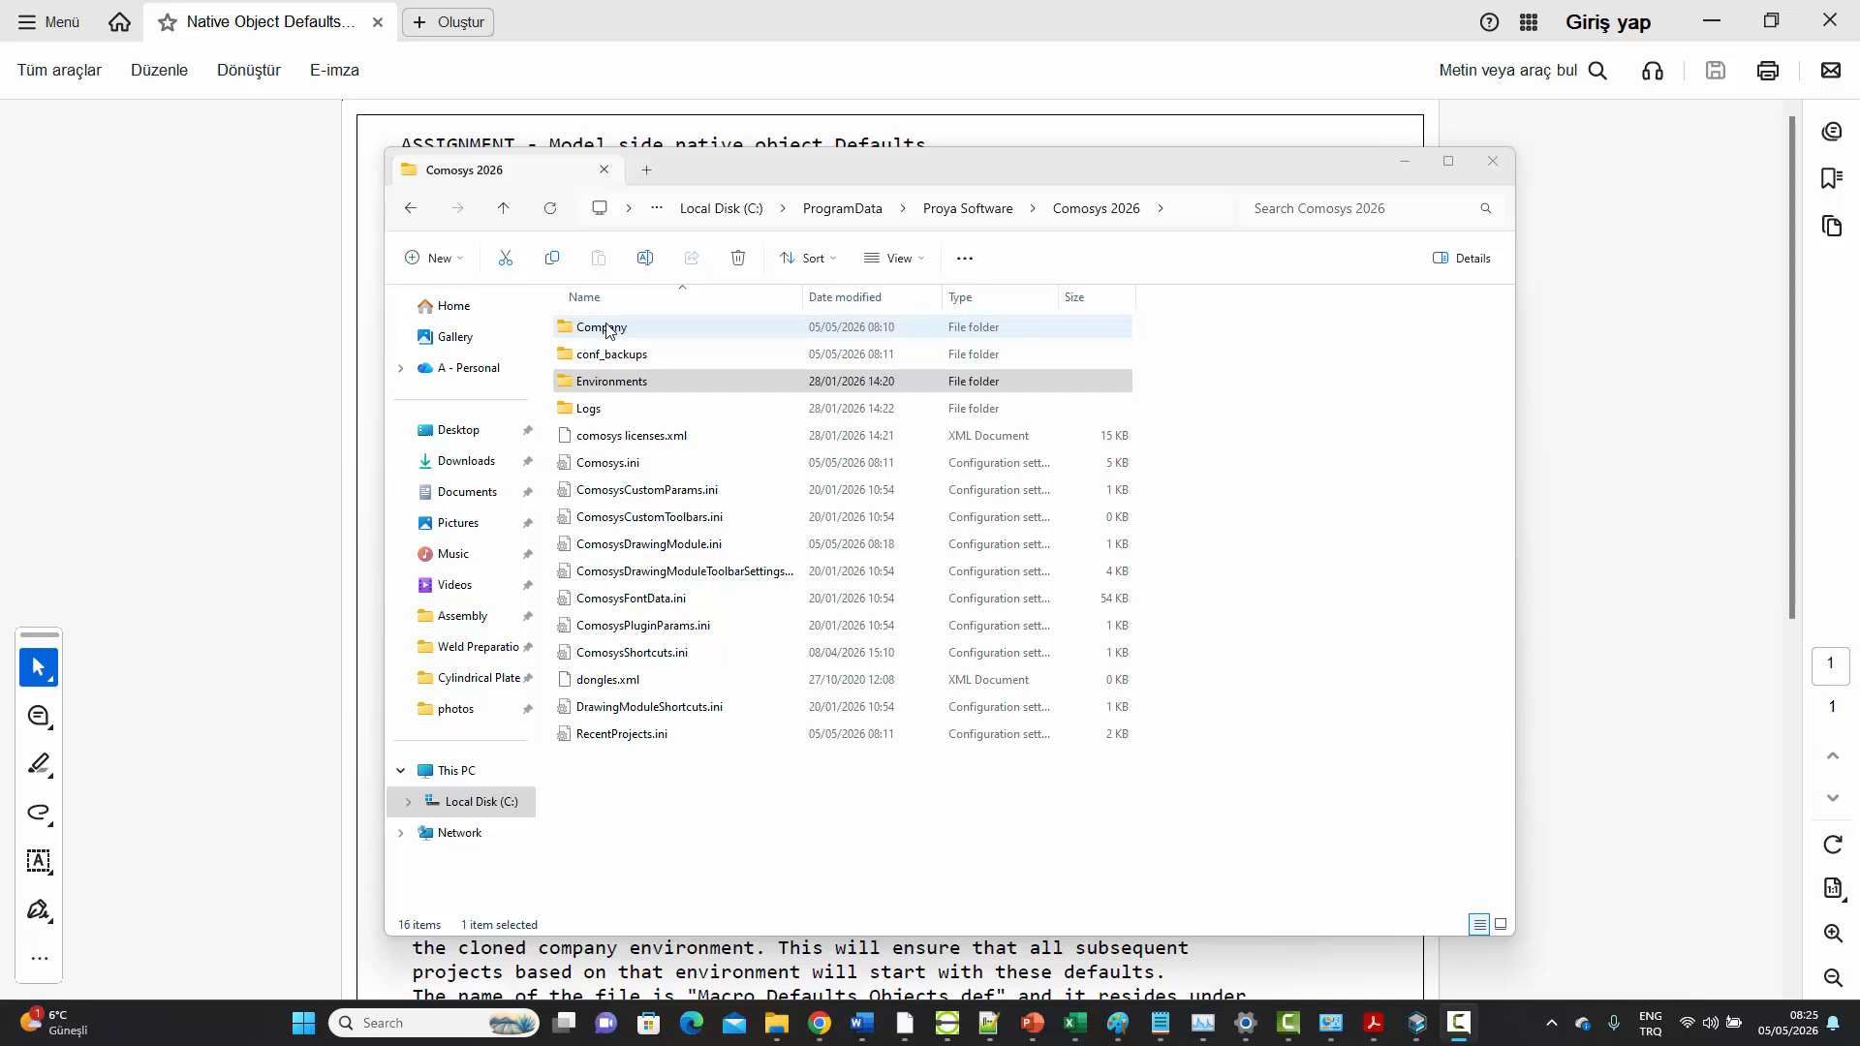
Examine the country environment folders inside the Environments folder of Comosys 2026 in File Explorer
left_click(603, 384)
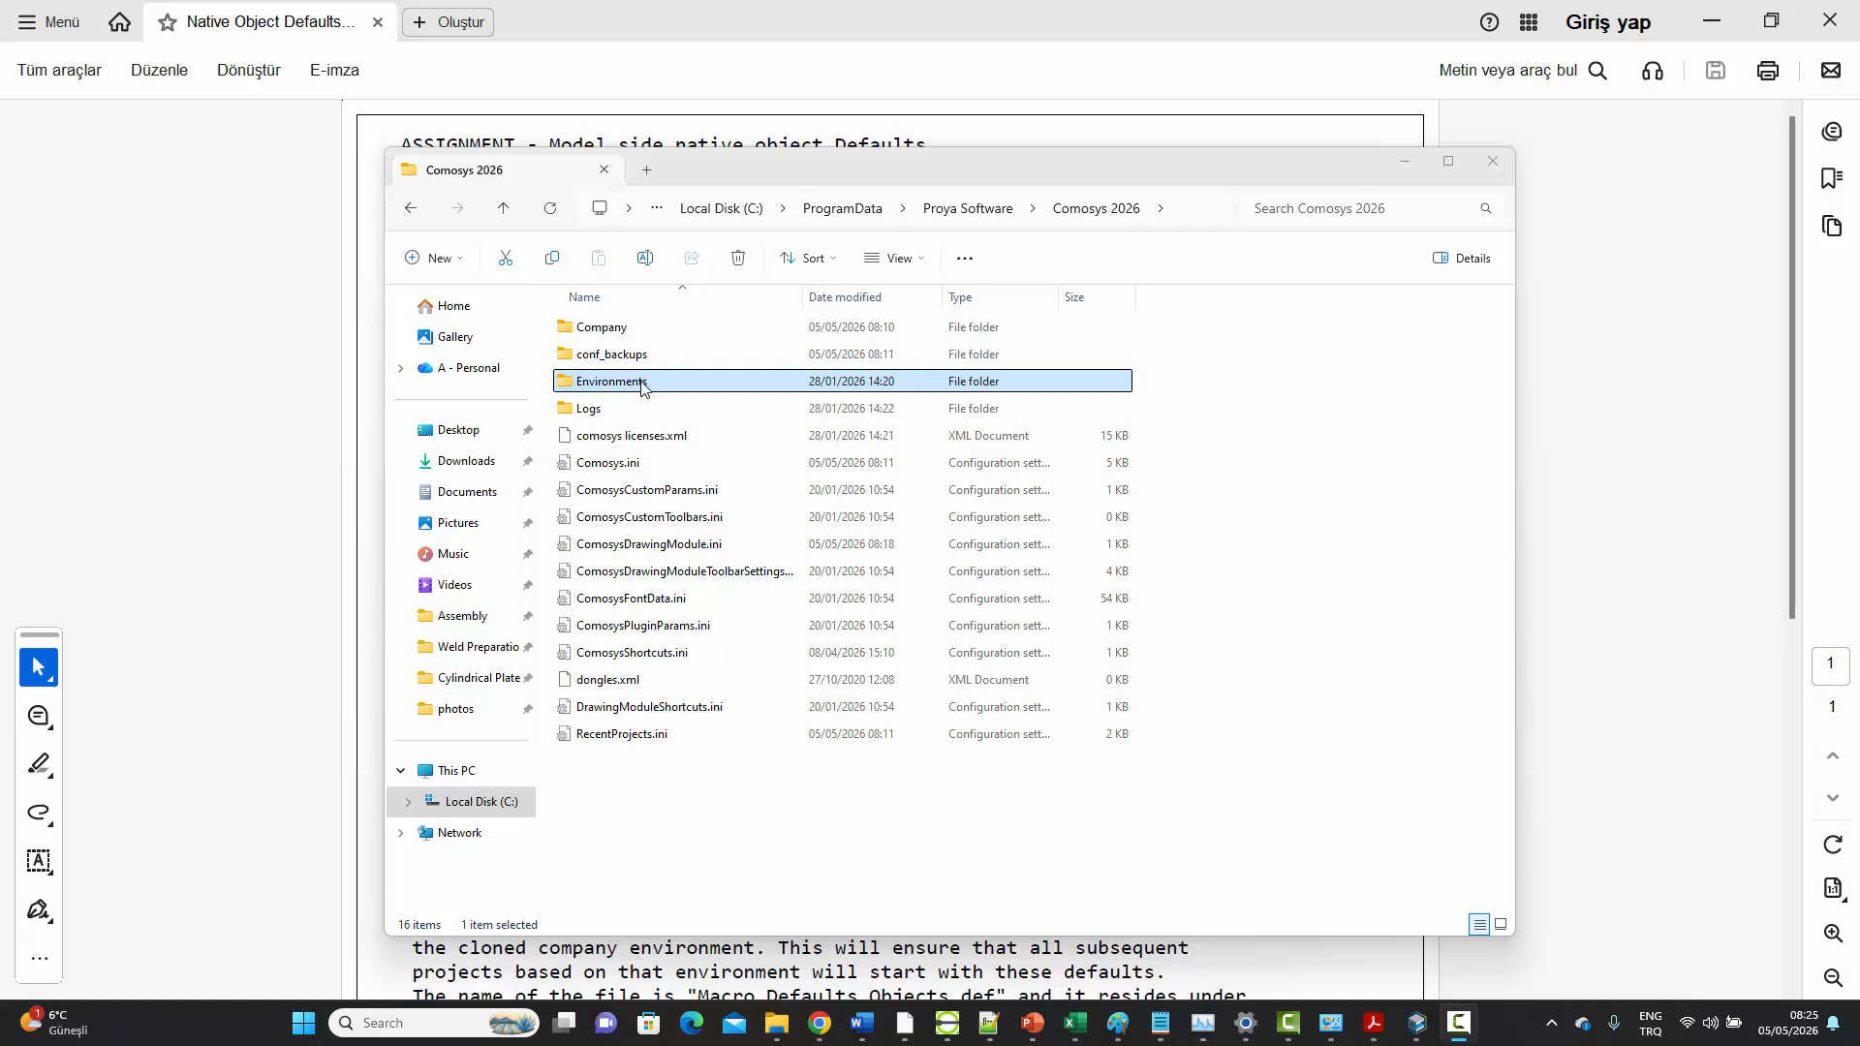
double_click(640, 385)
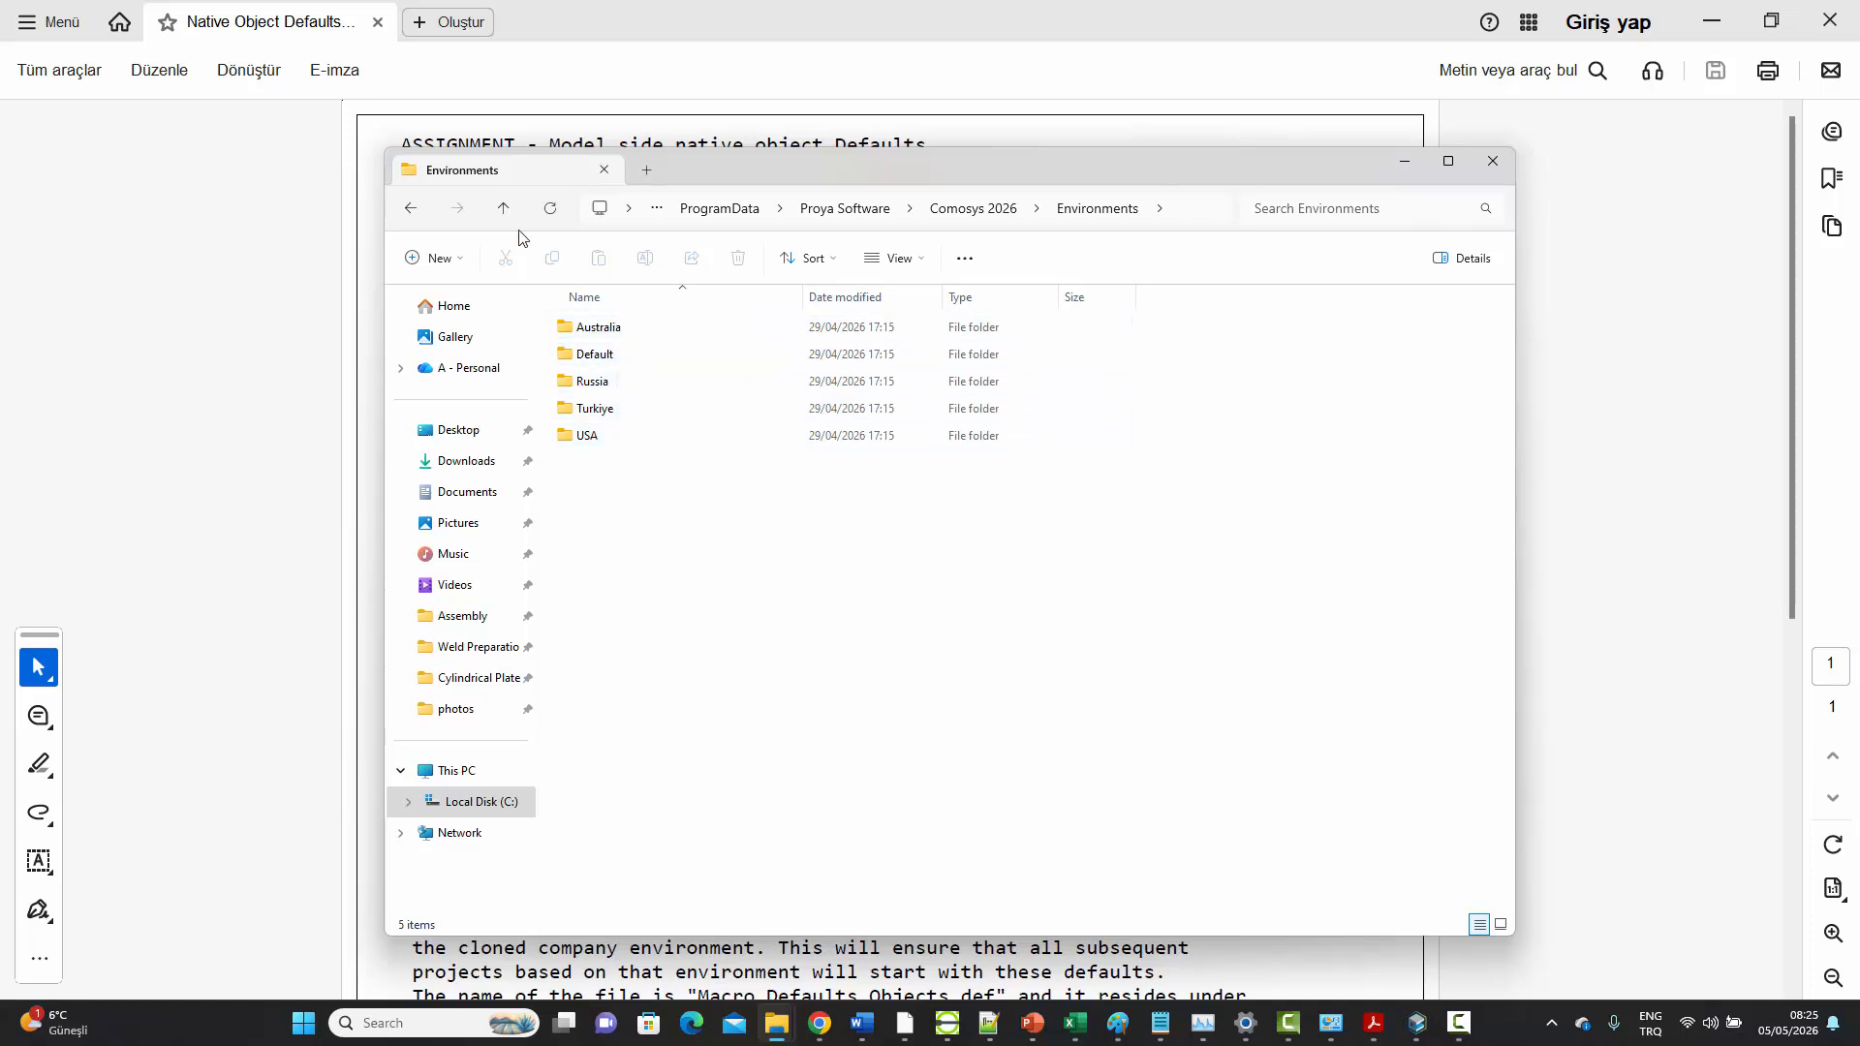
left_click(504, 207)
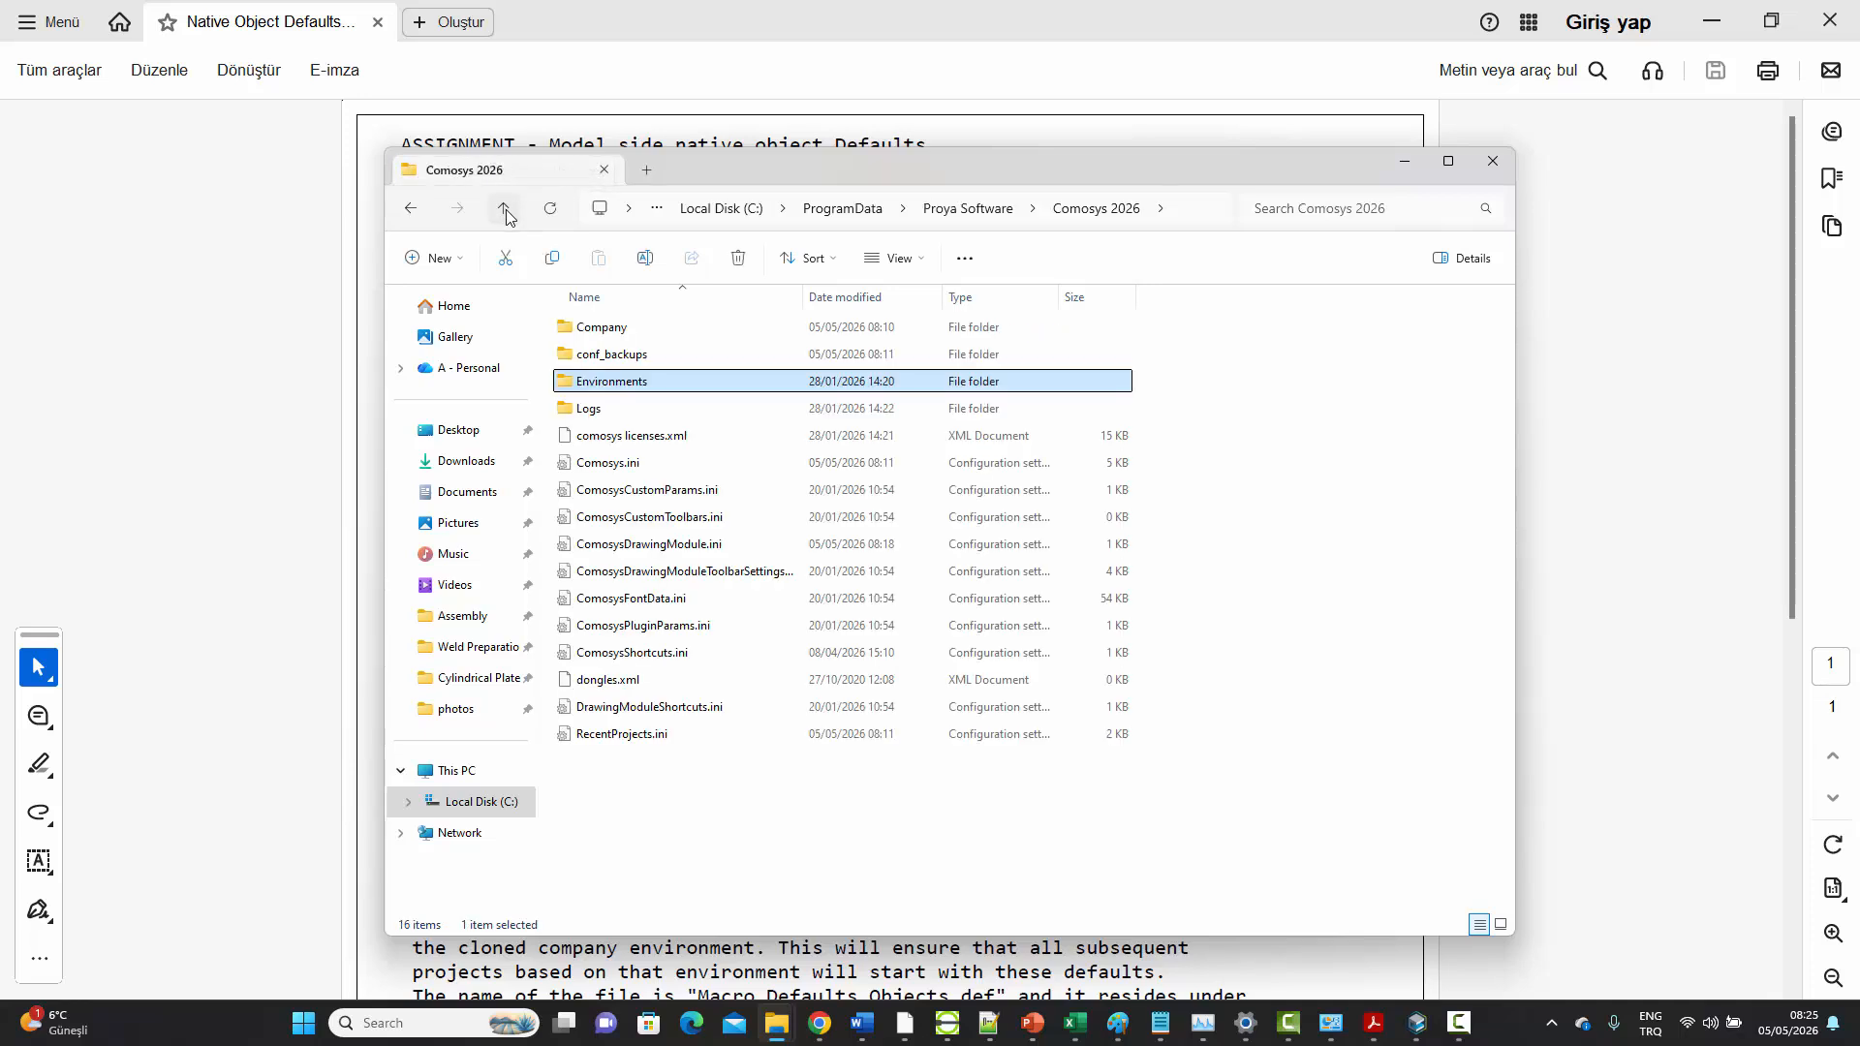
double_click(620, 382)
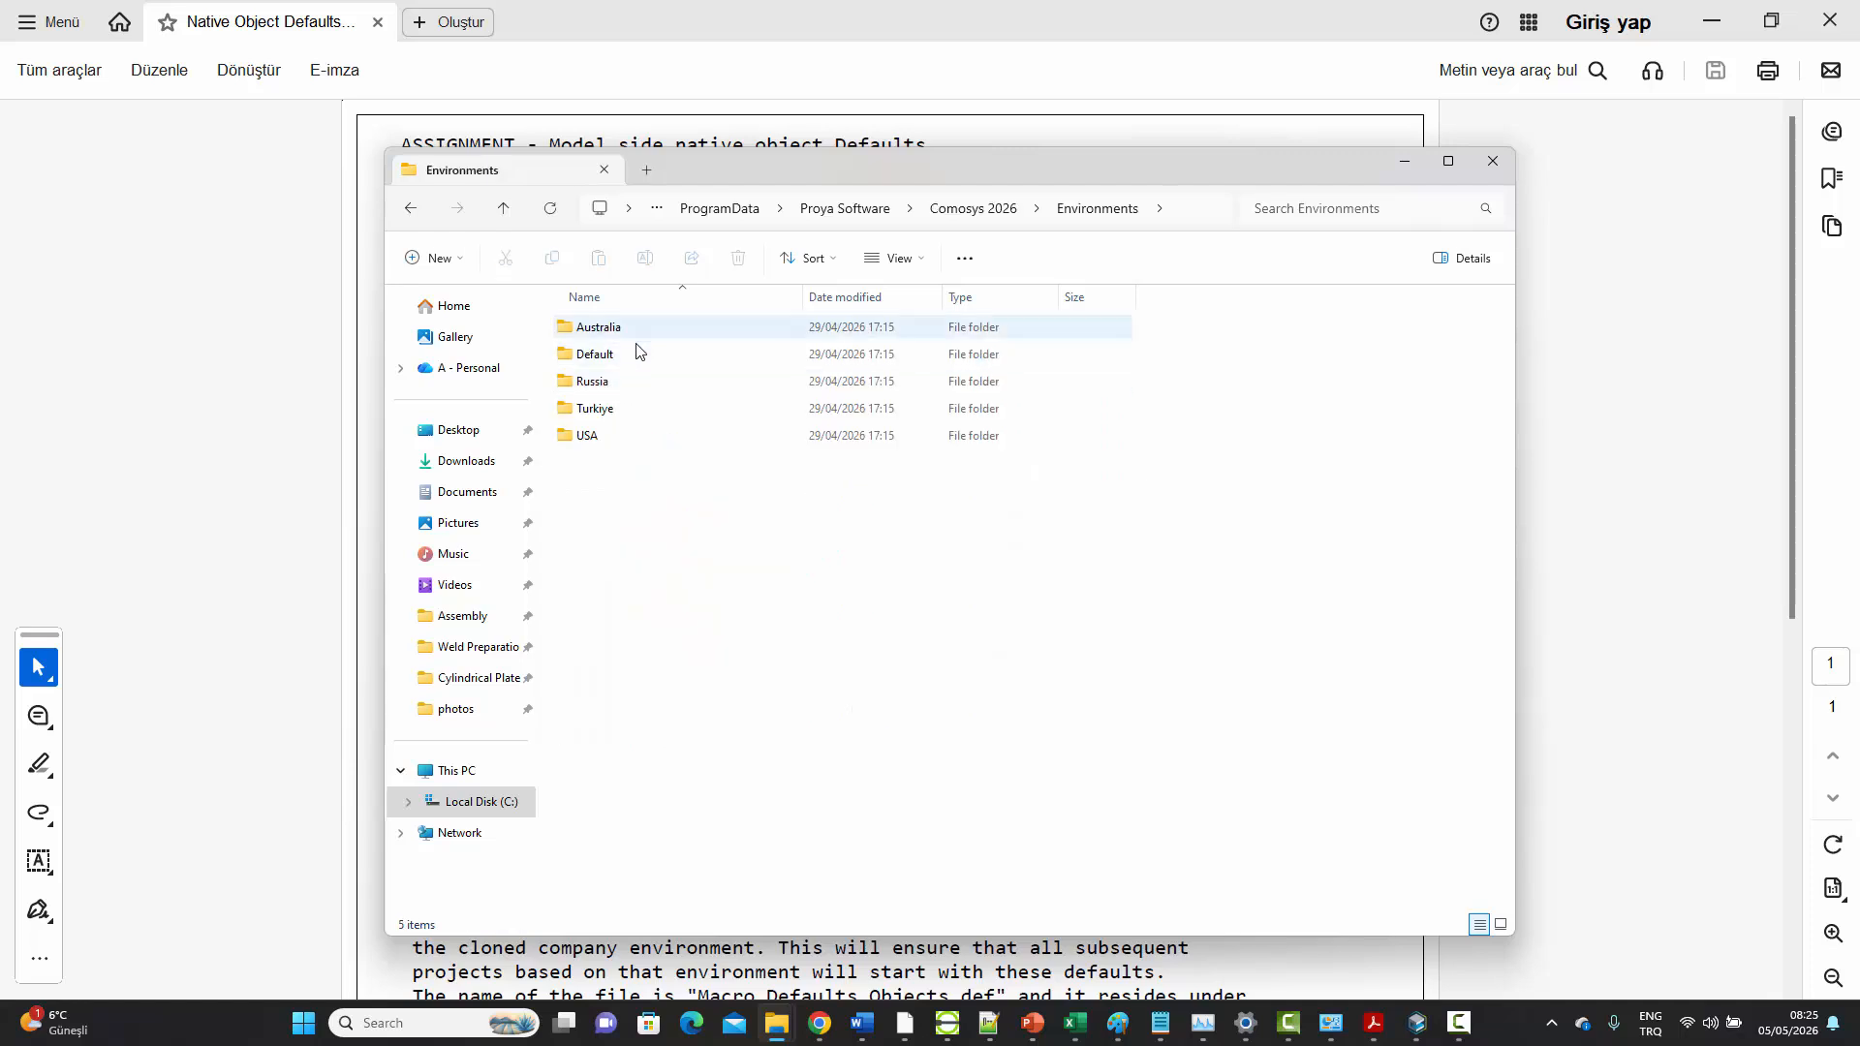
mouse_move(621, 335)
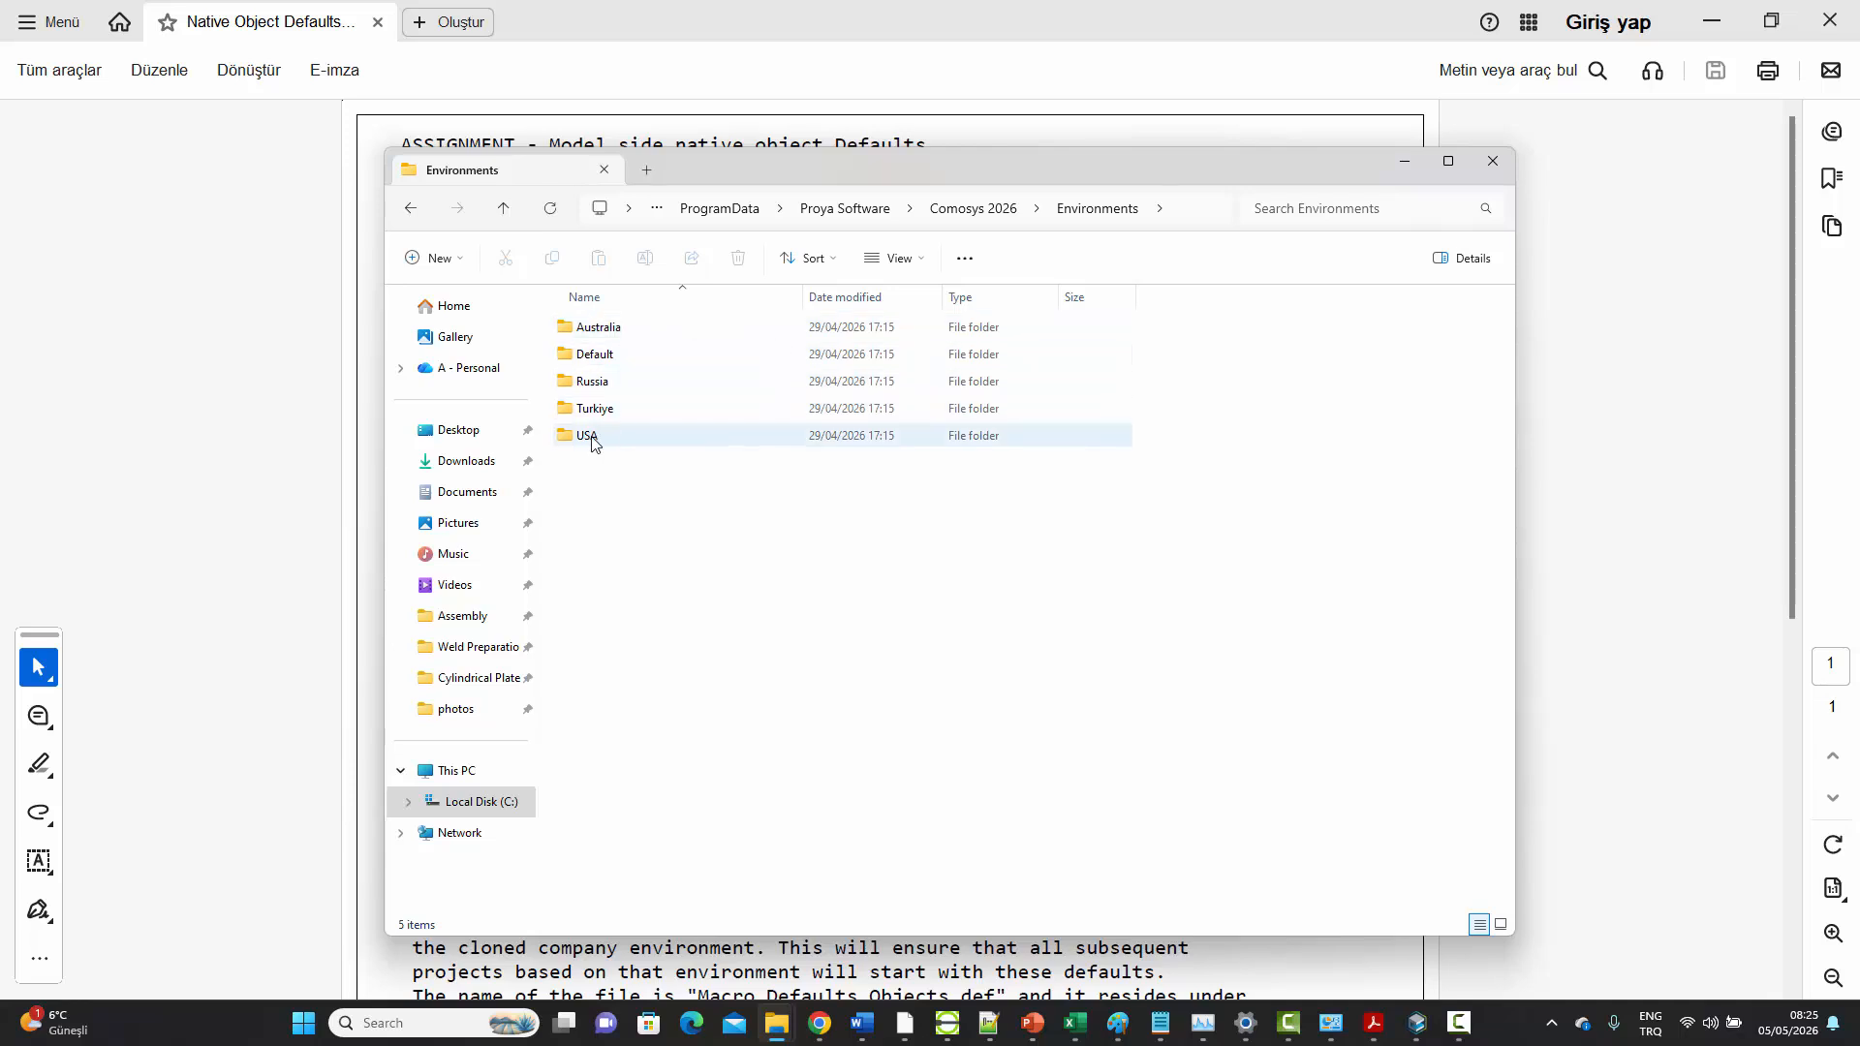
mouse_move(594, 442)
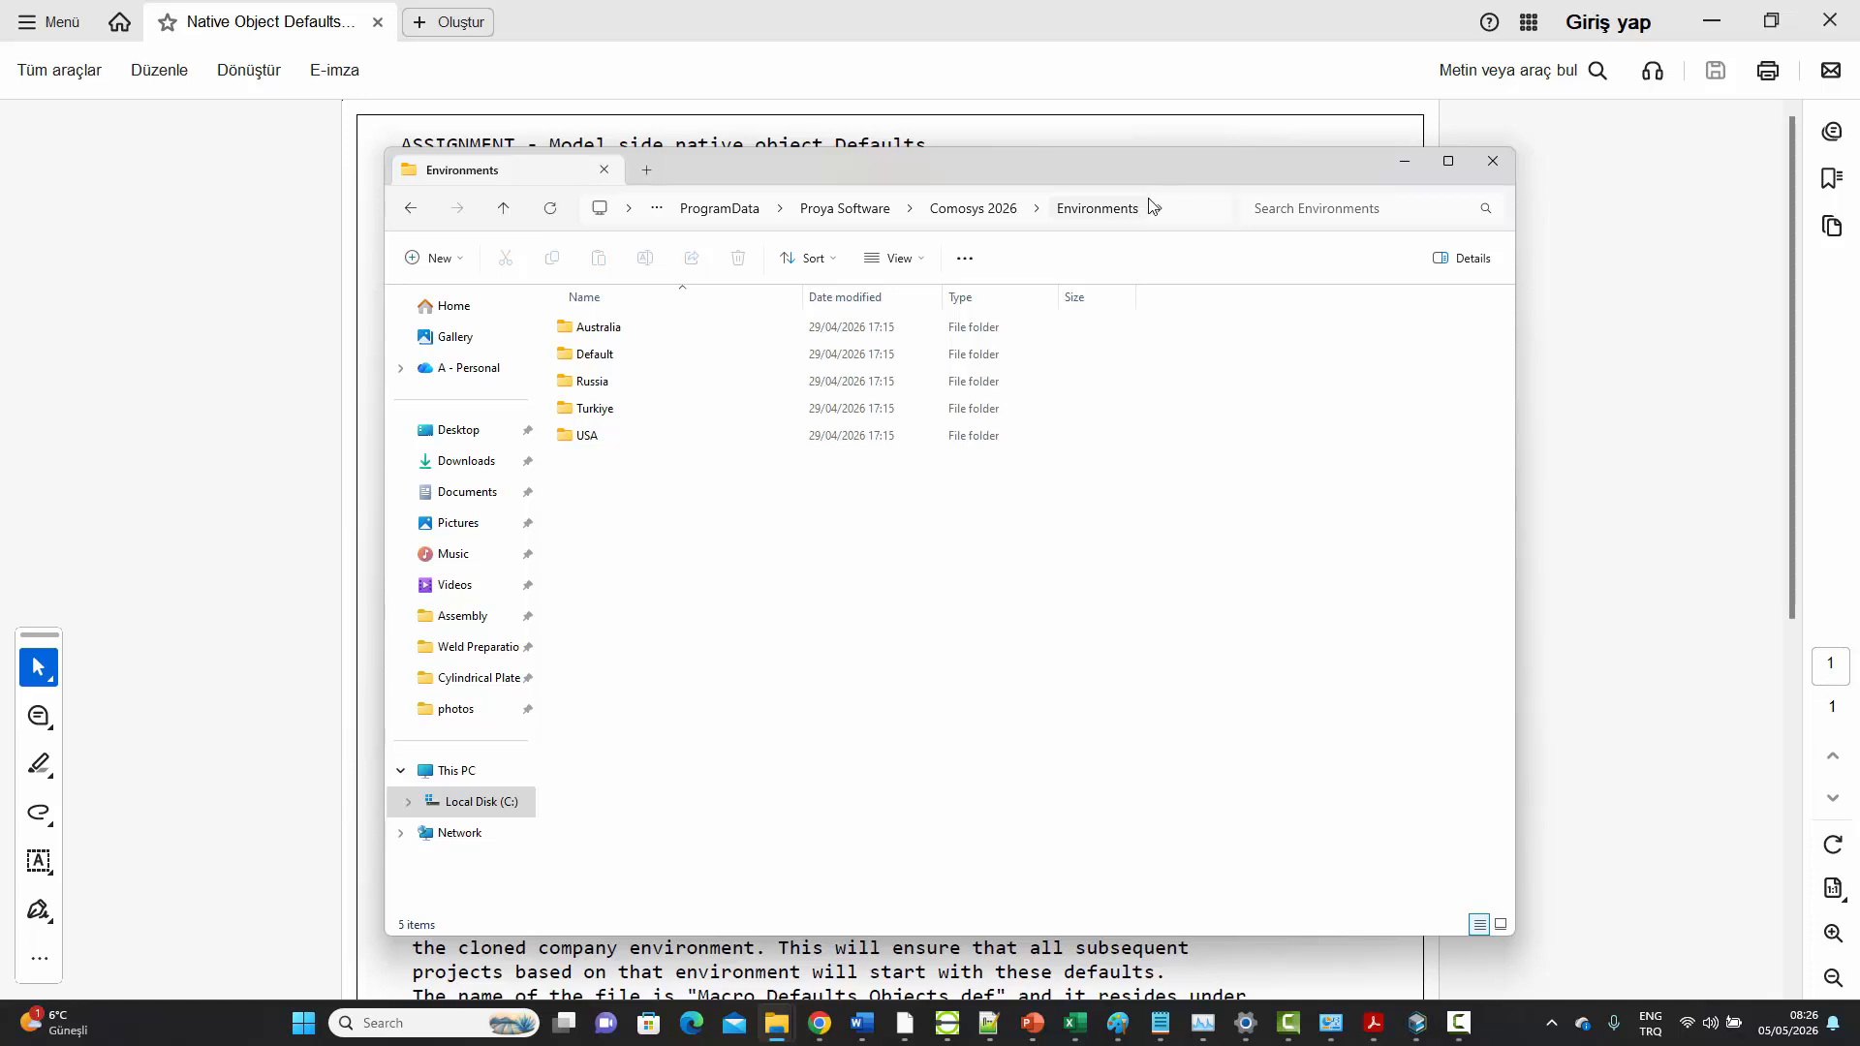
left_click(503, 208)
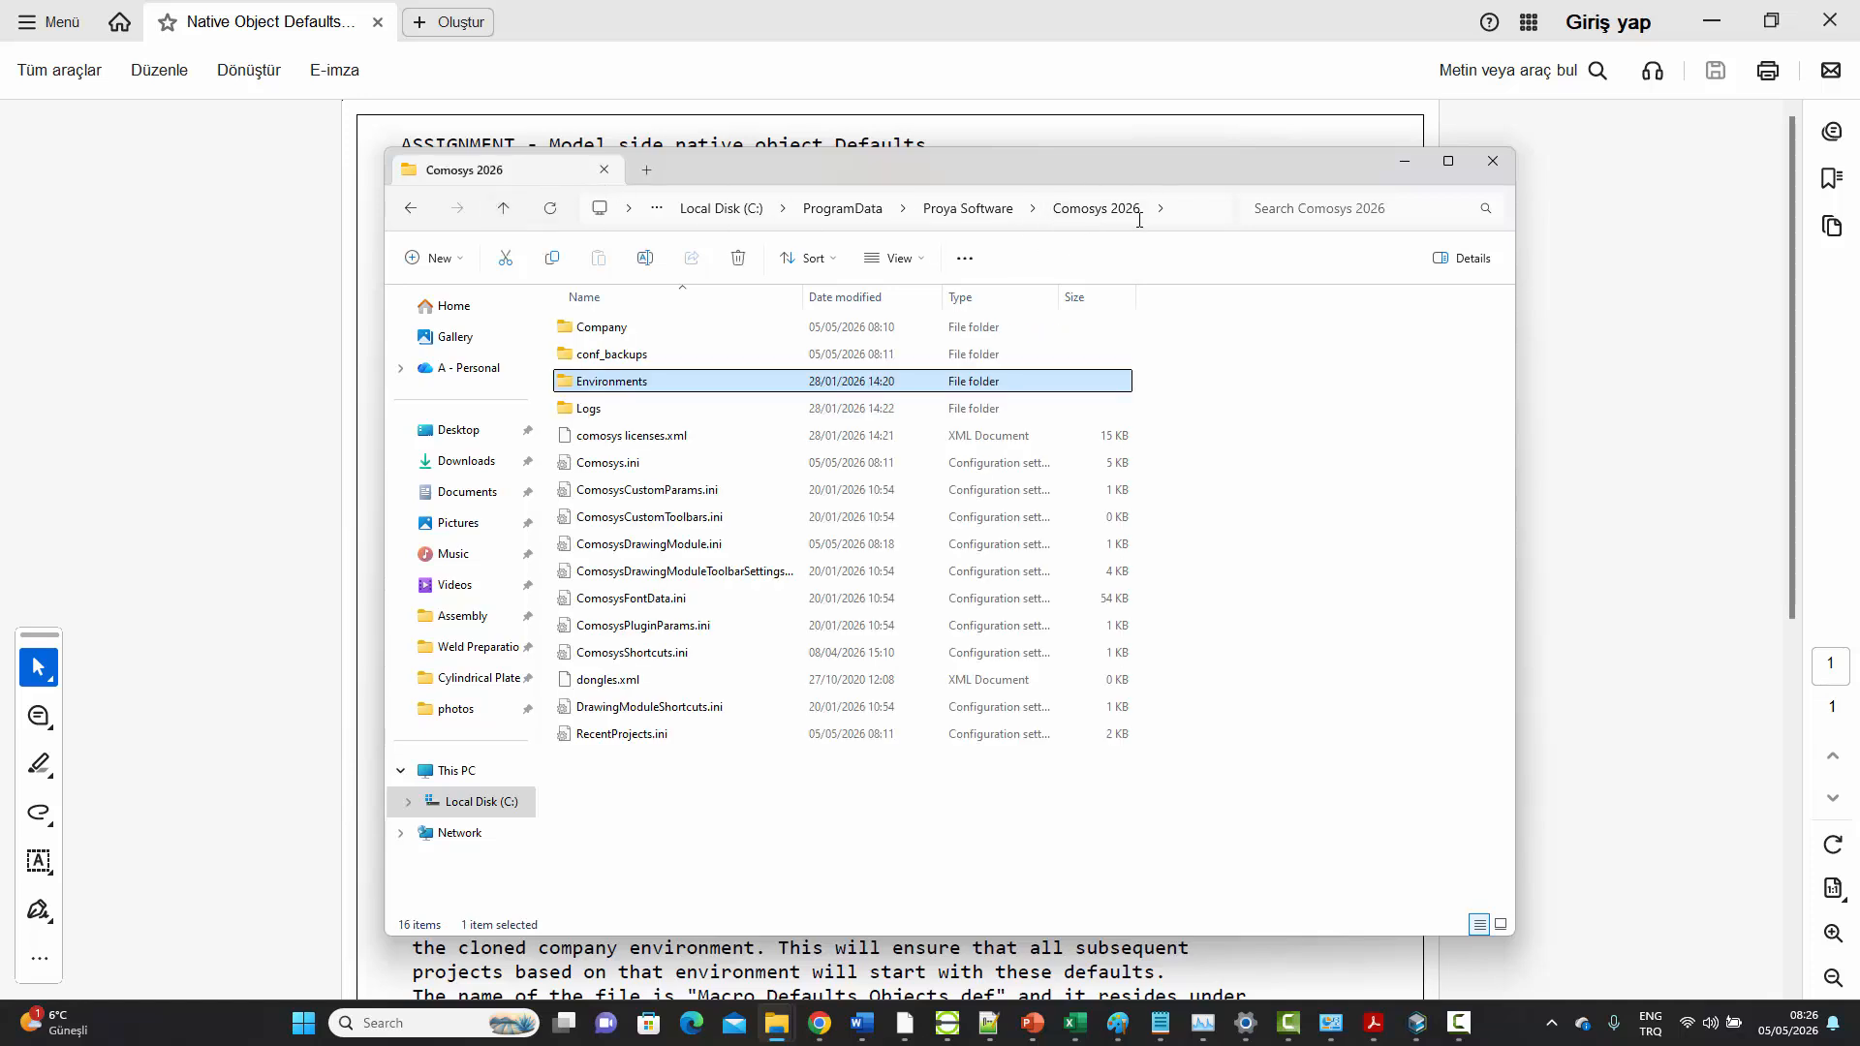
Examine the Company folder of Comosys 2026, including its Default, TKO USA1, USA Company 1 and USA Company 2 subfolders
double_click(609, 331)
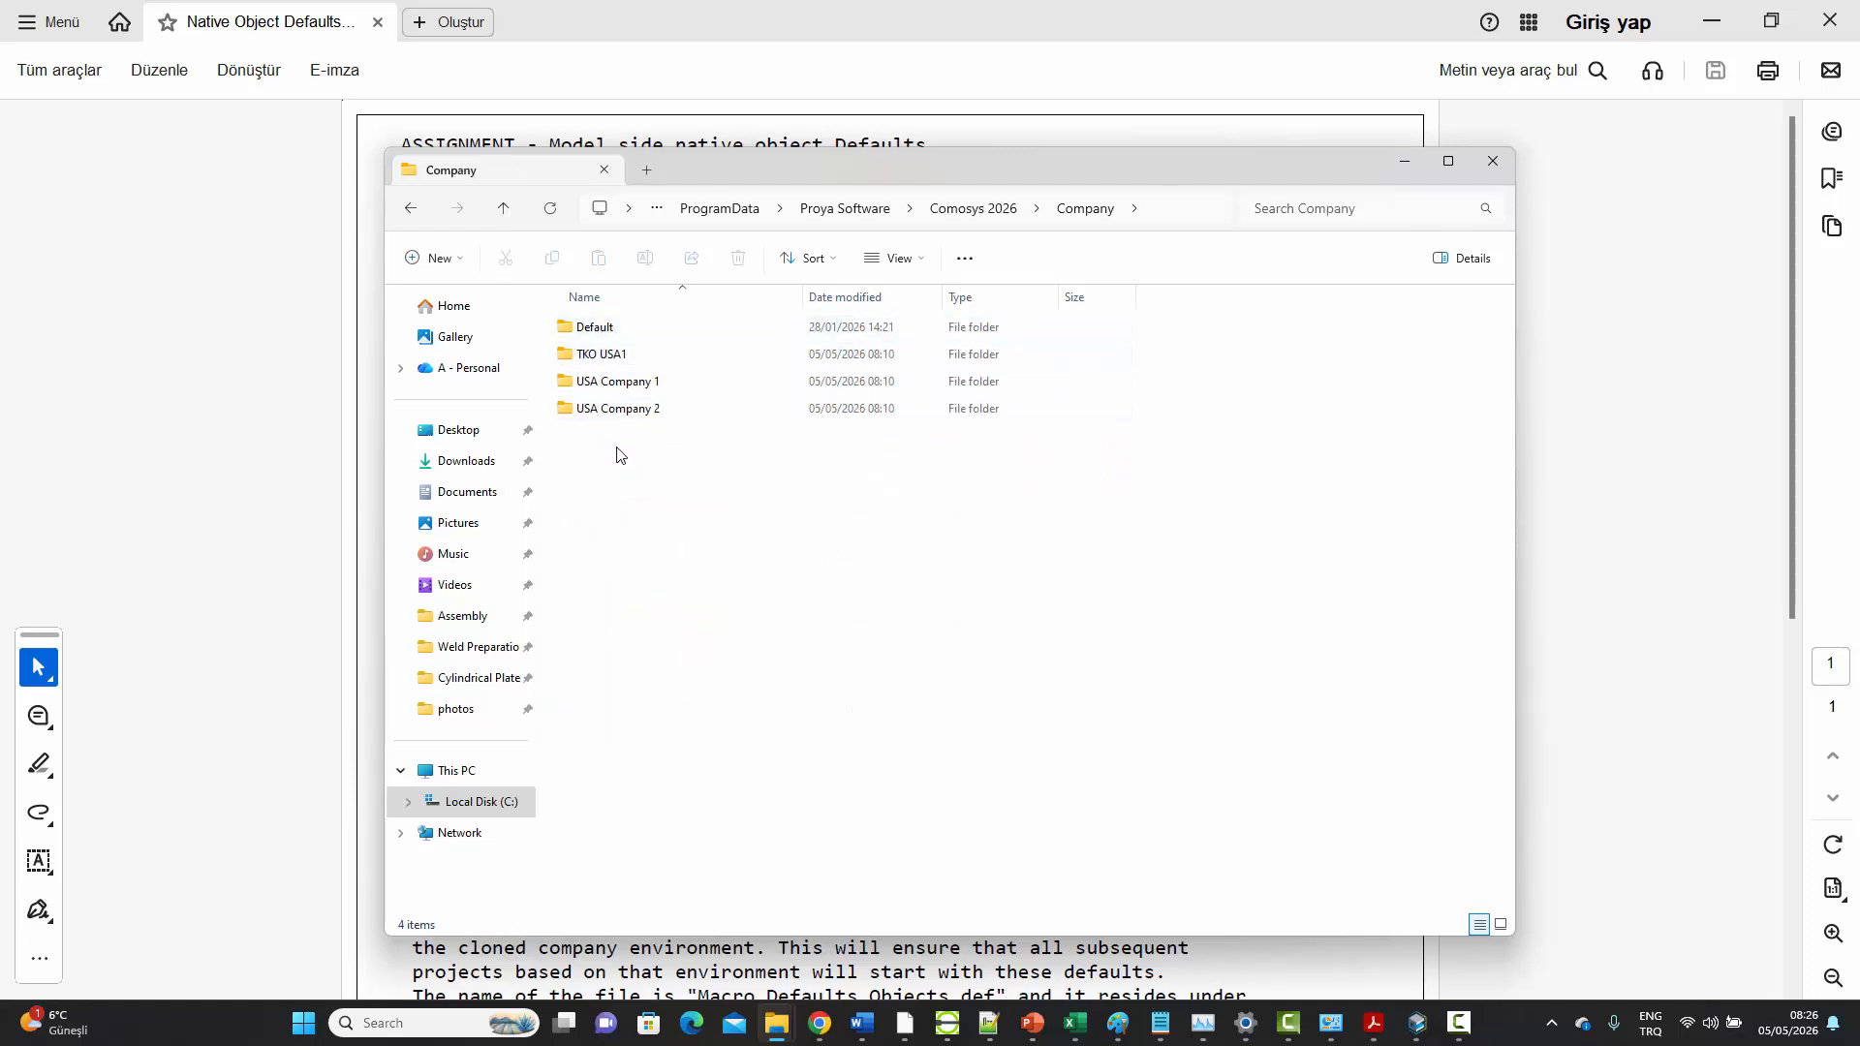
left_click(592, 331)
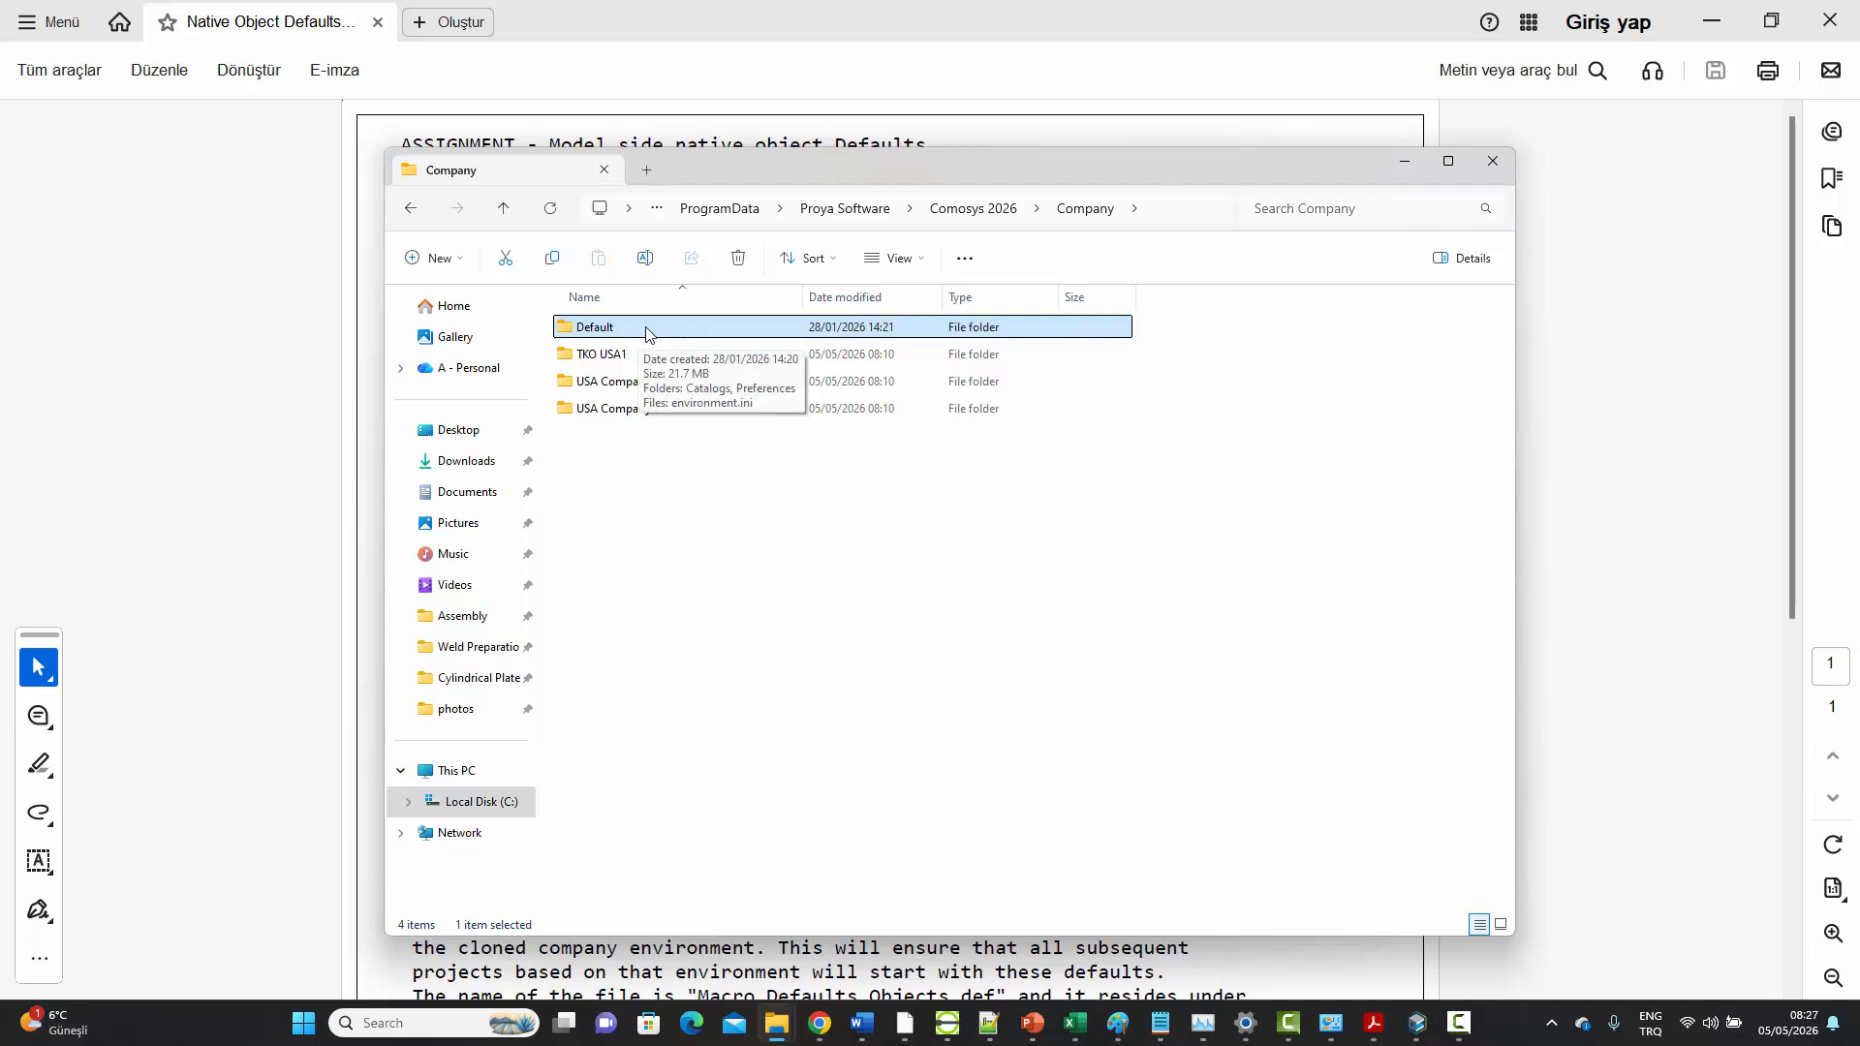
left_click(607, 355)
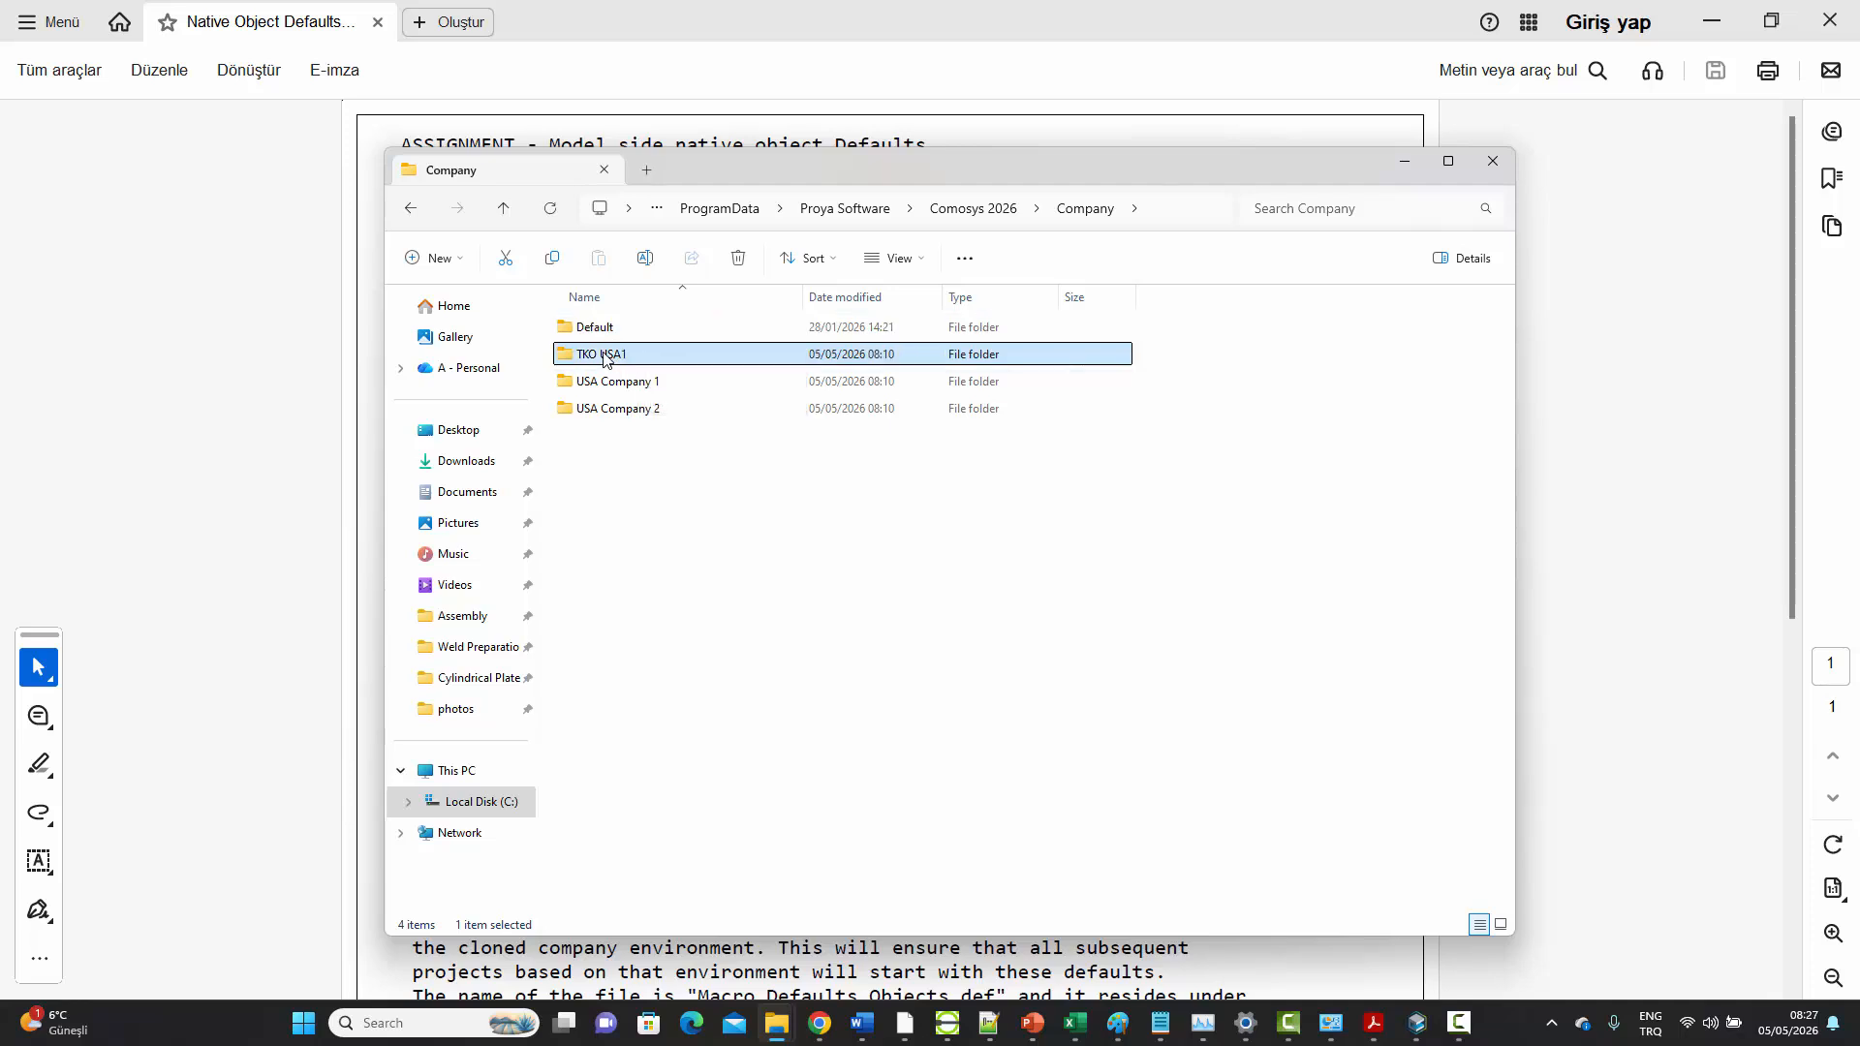
left_click(602, 384)
left_click(607, 409)
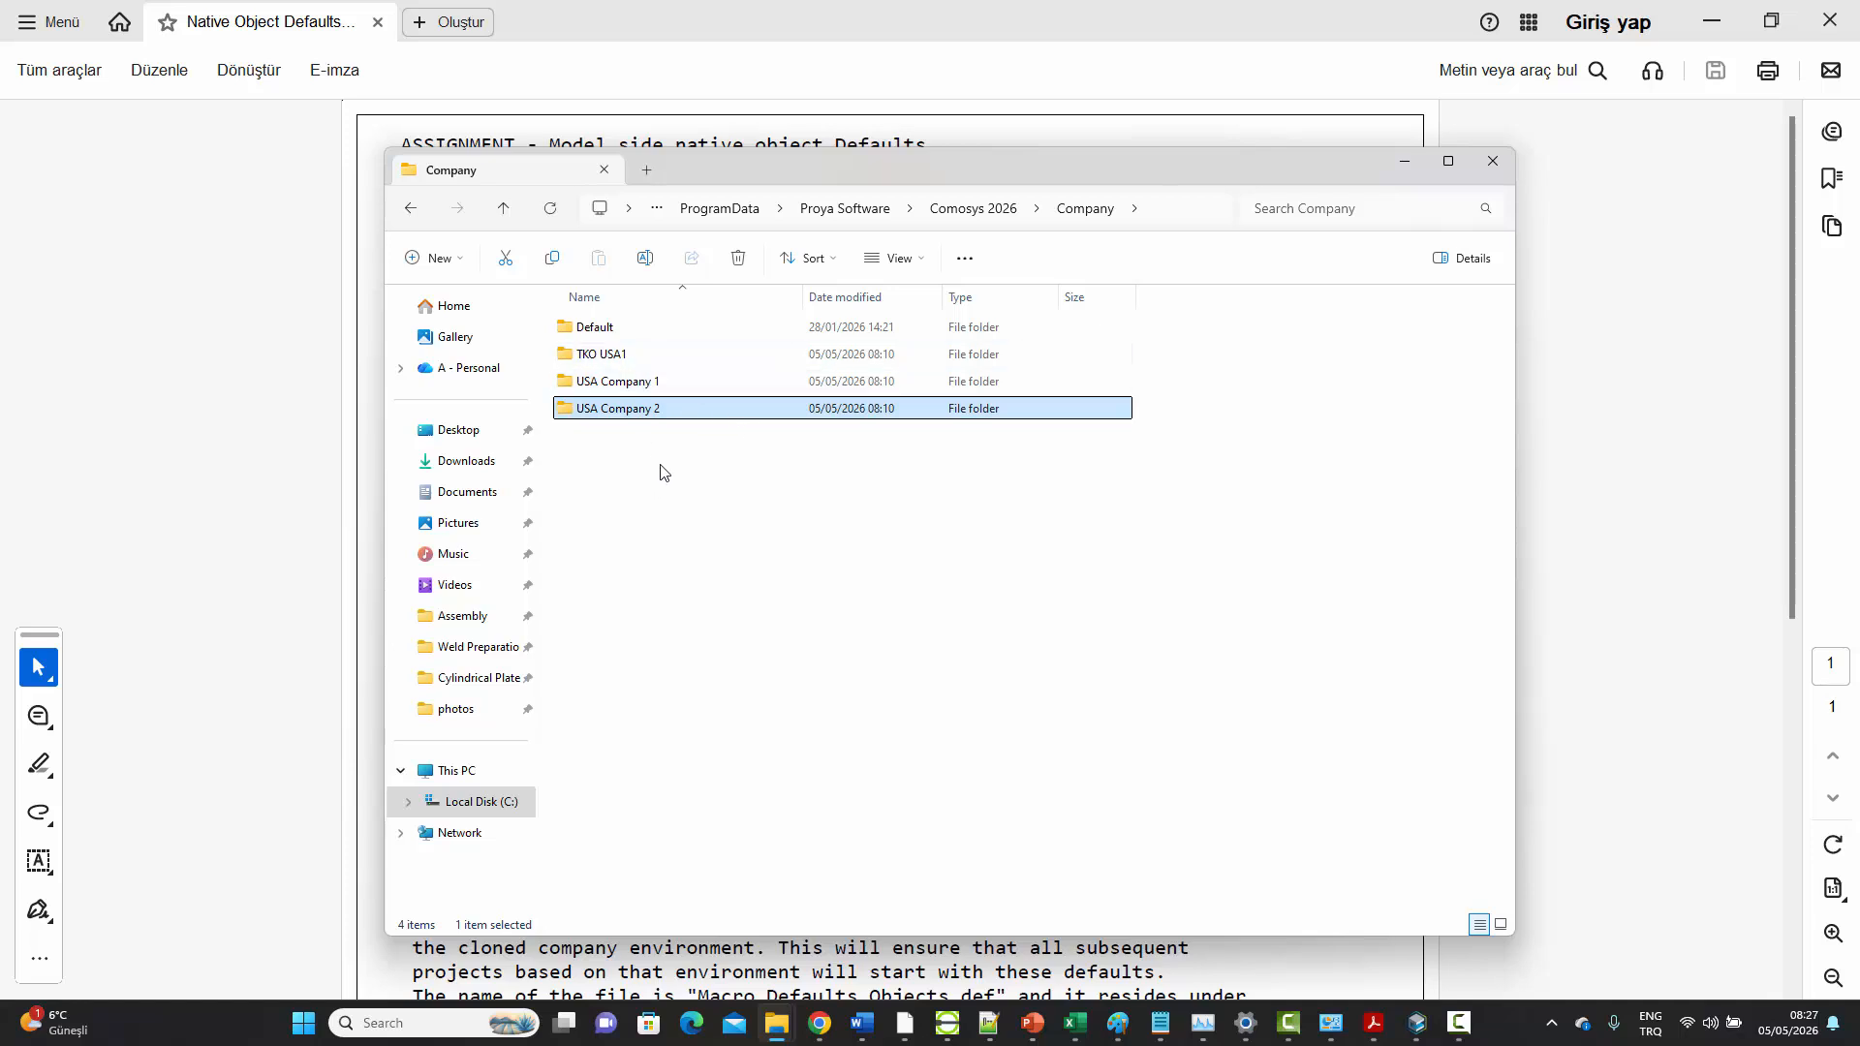
left_click(504, 209)
mouse_move(787, 385)
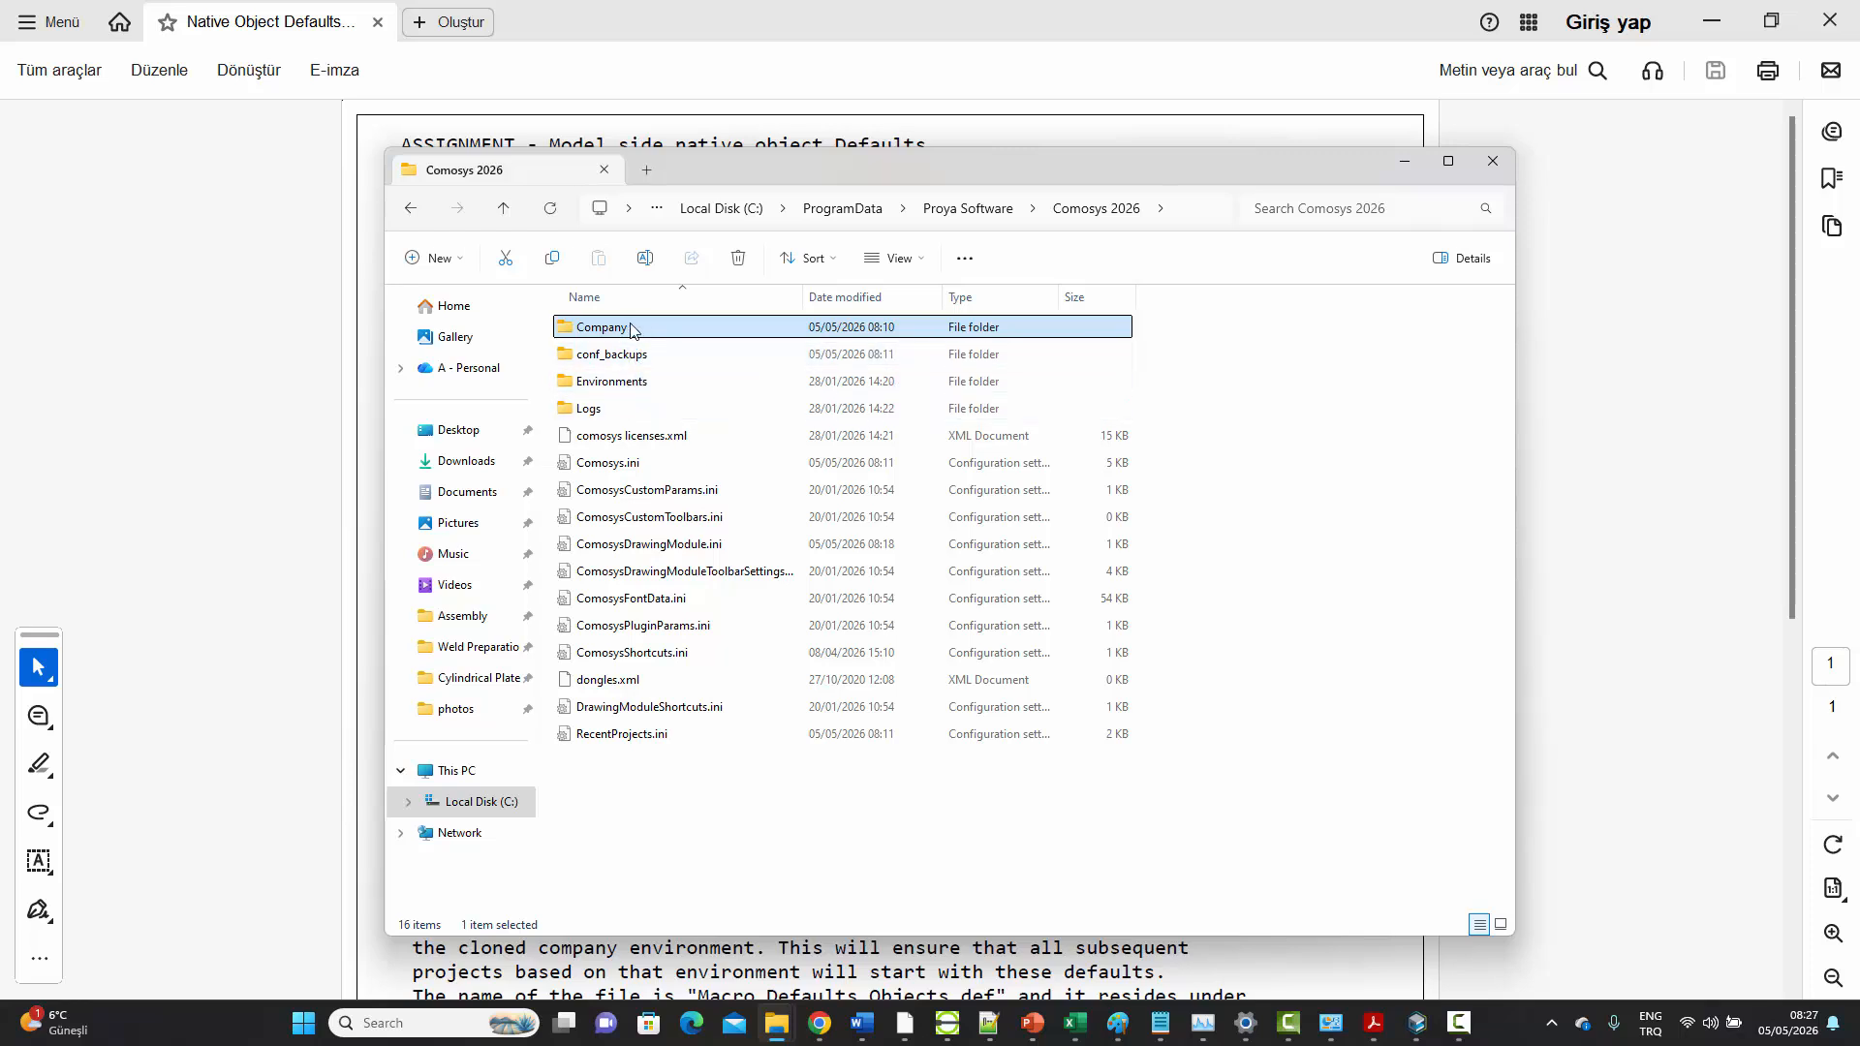
mouse_move(631, 329)
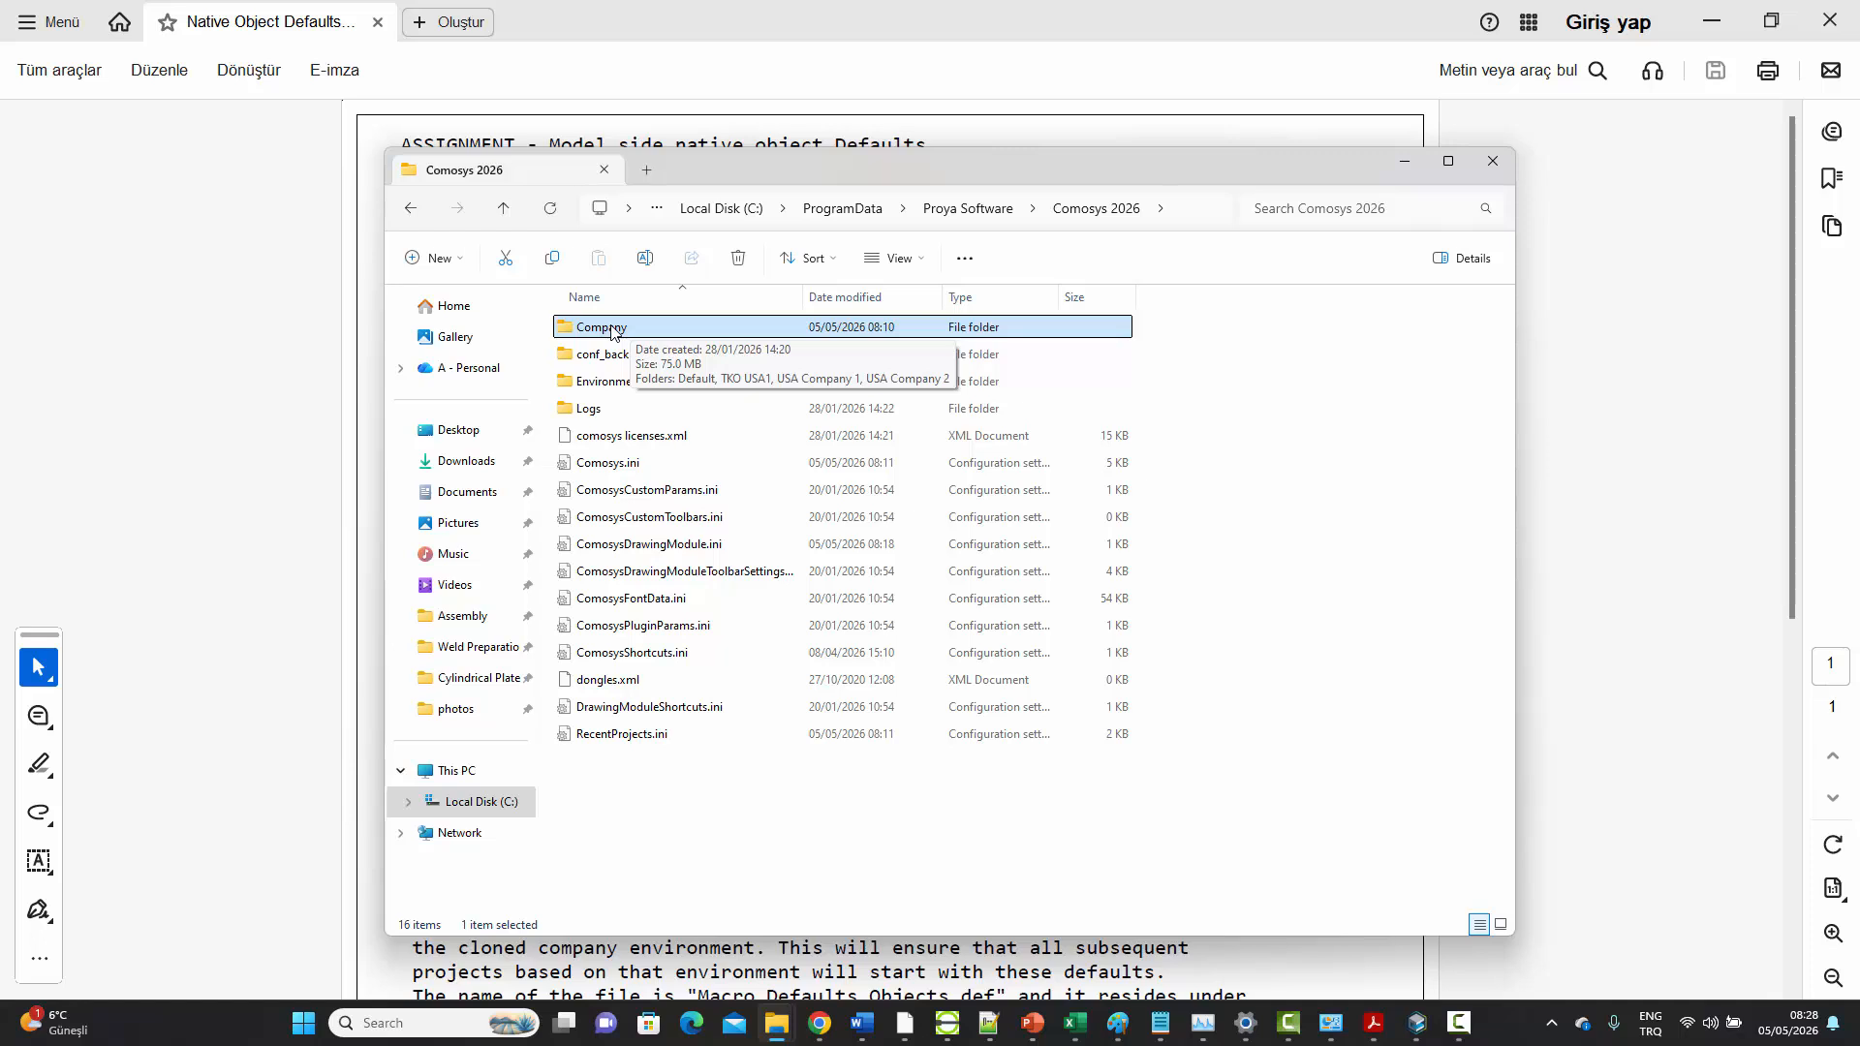
double_click(611, 333)
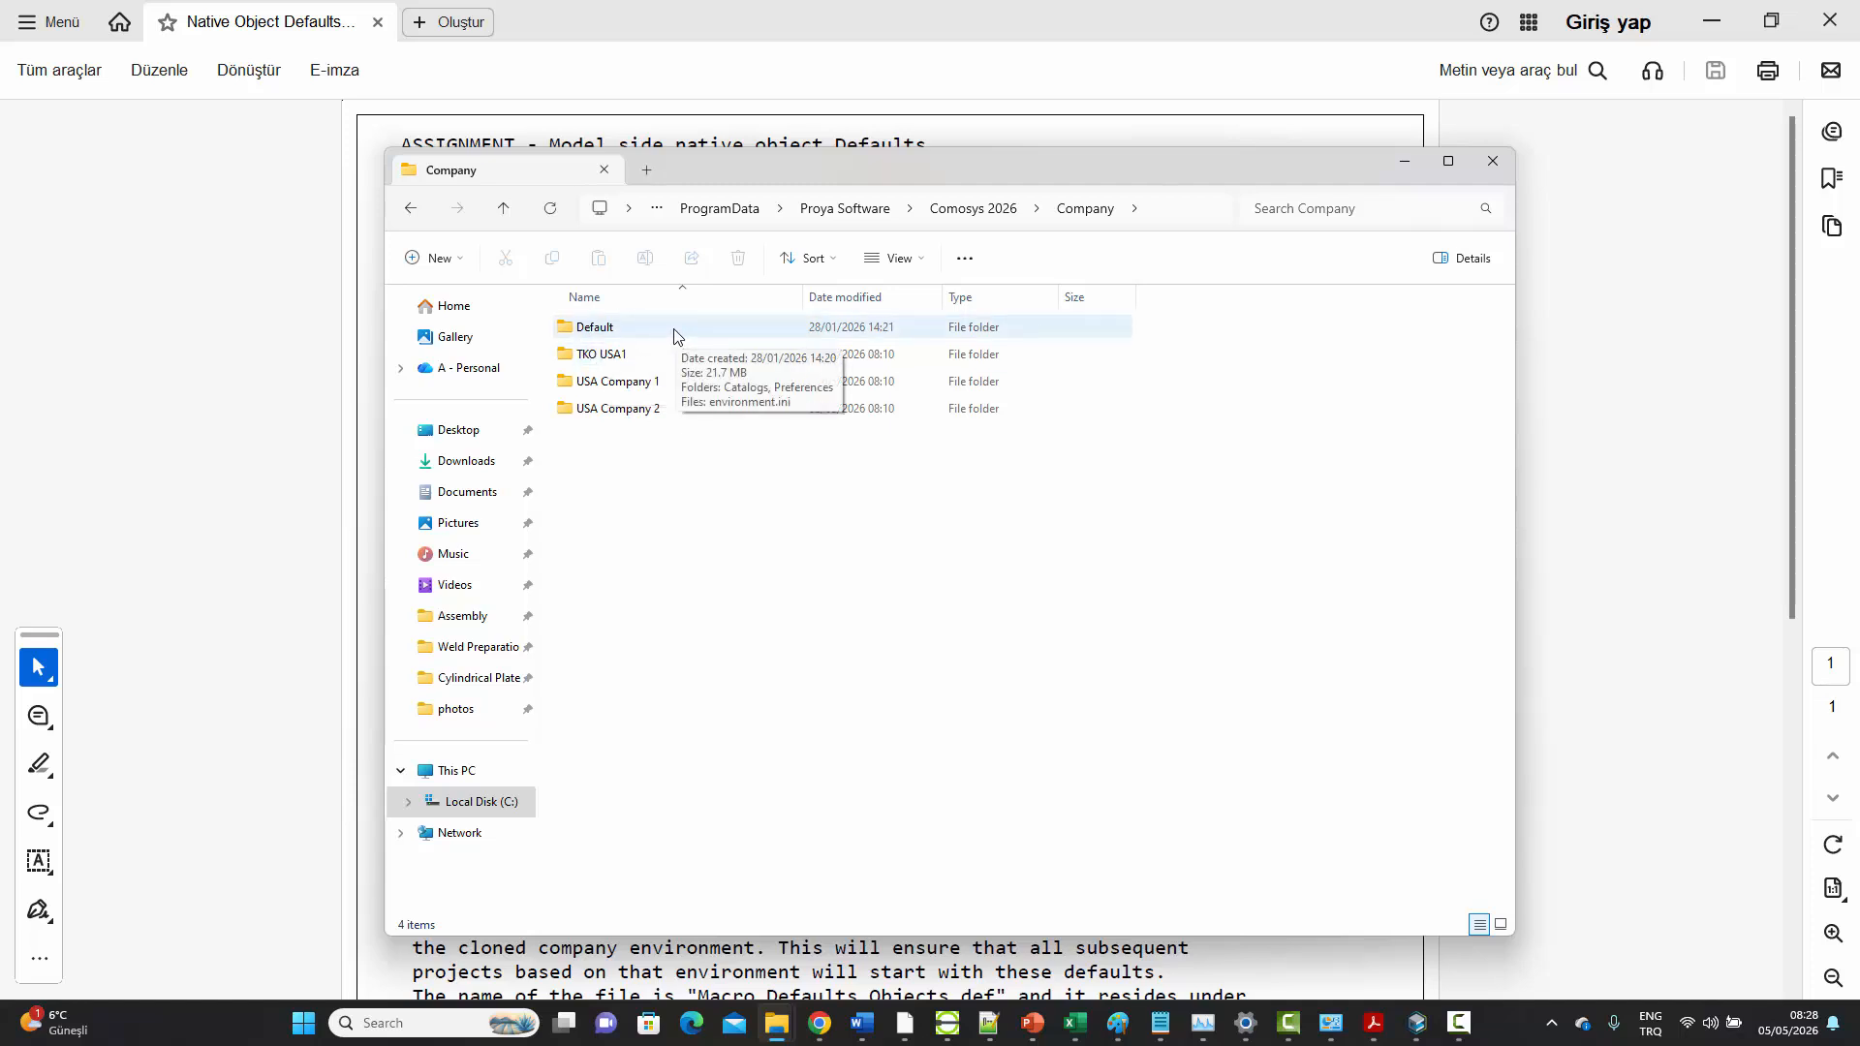
left_click(569, 330)
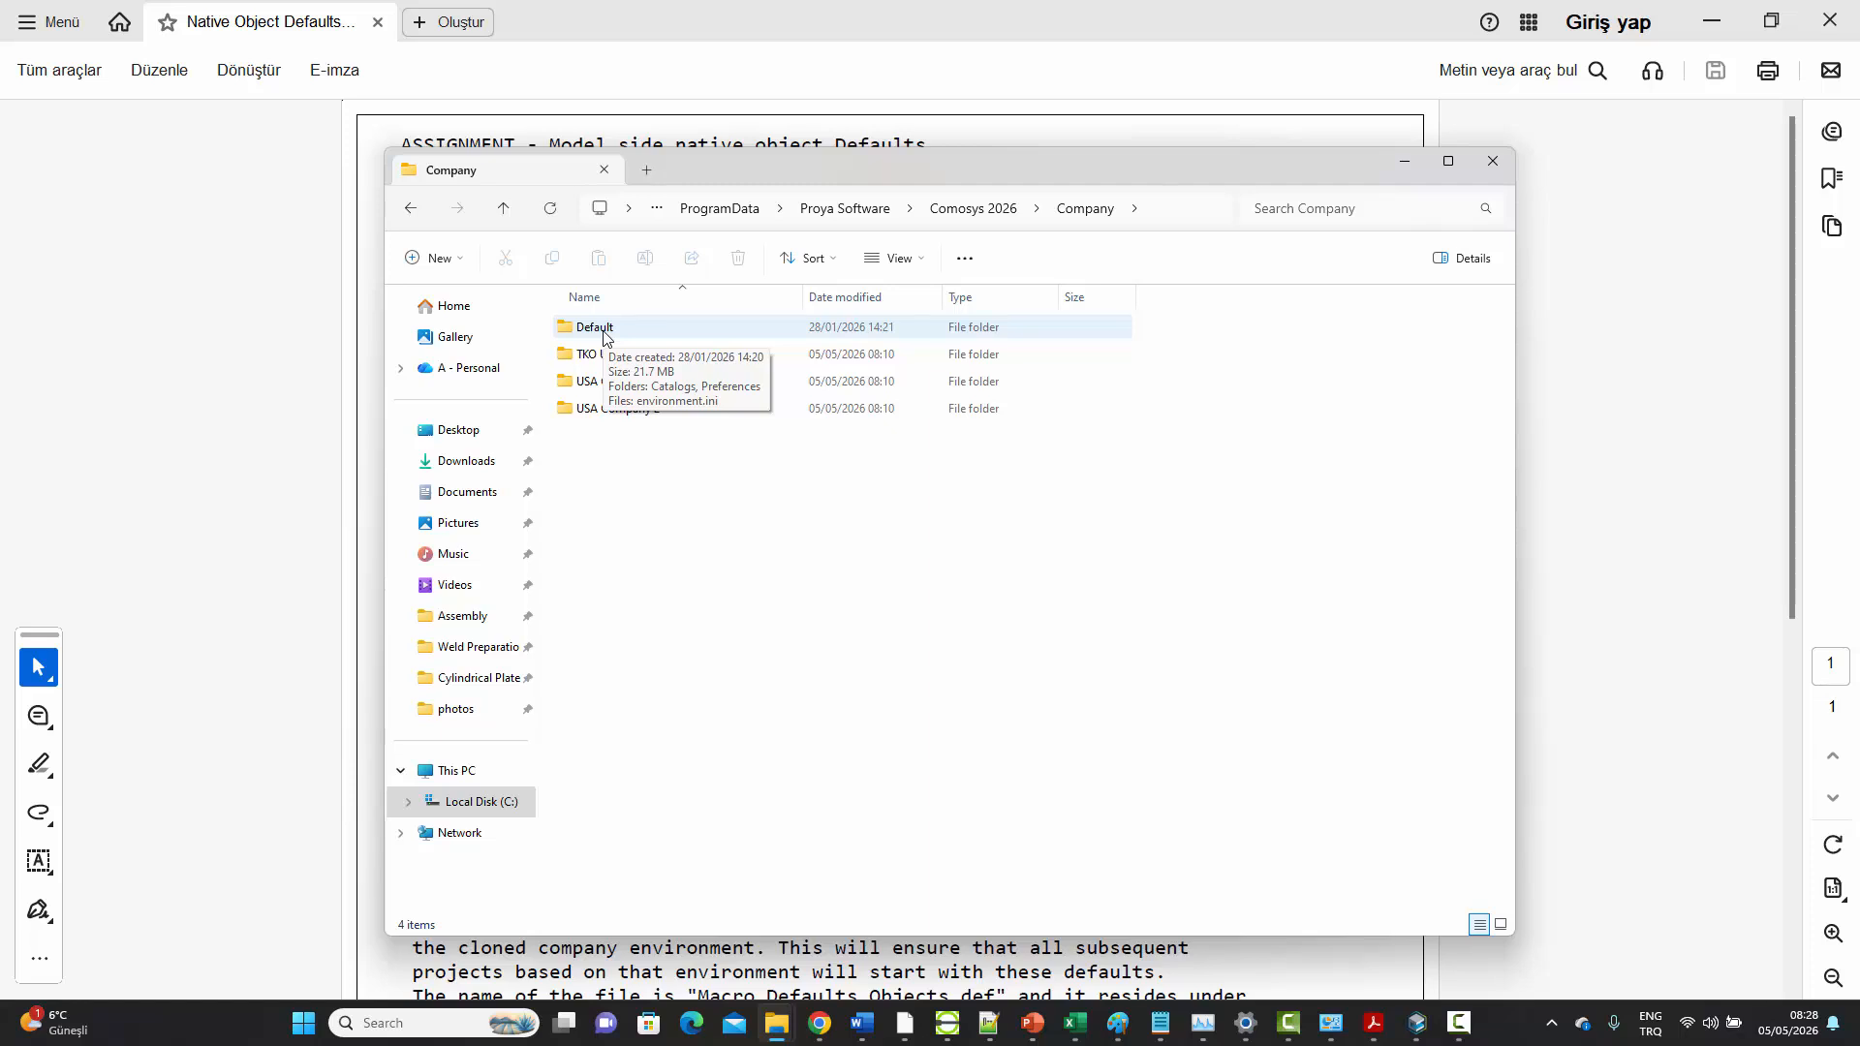
left_click(594, 335)
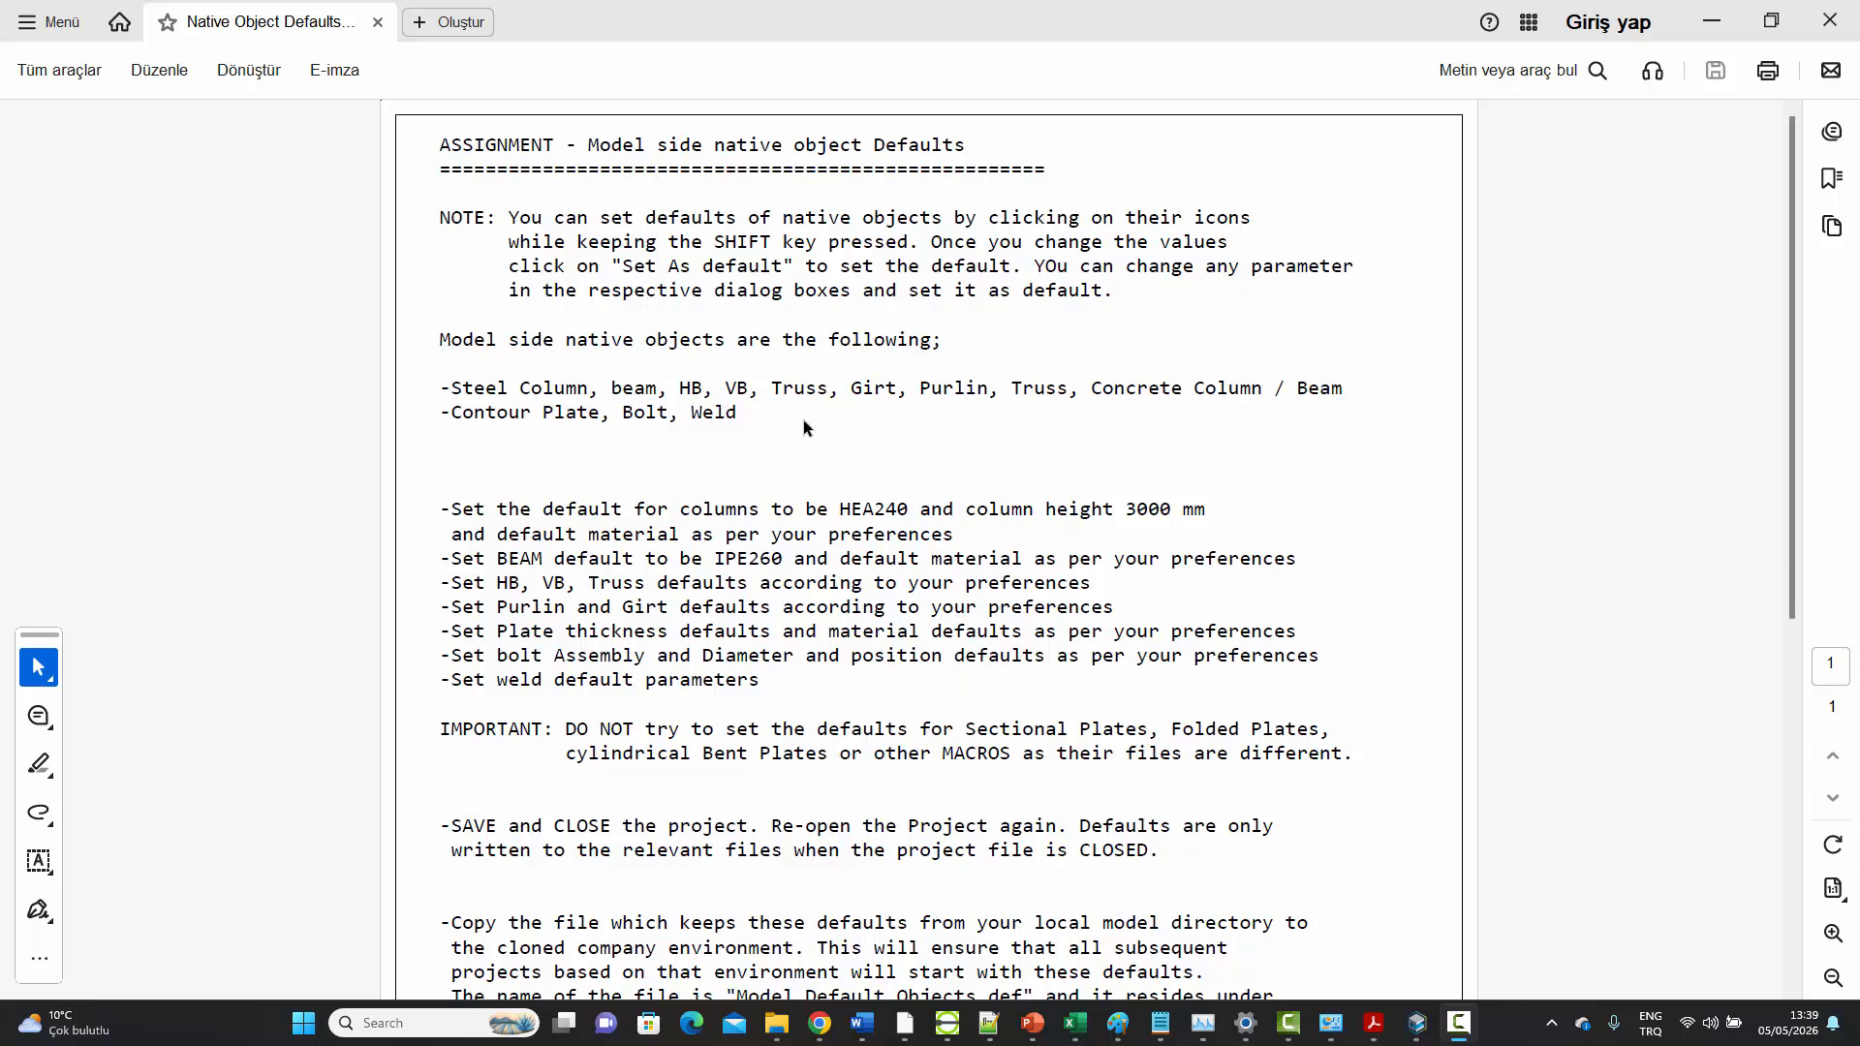
Switch to Comosys and save a HEA240 profile with a height of 3000 mm as the default column settings
left_click(1416, 1023)
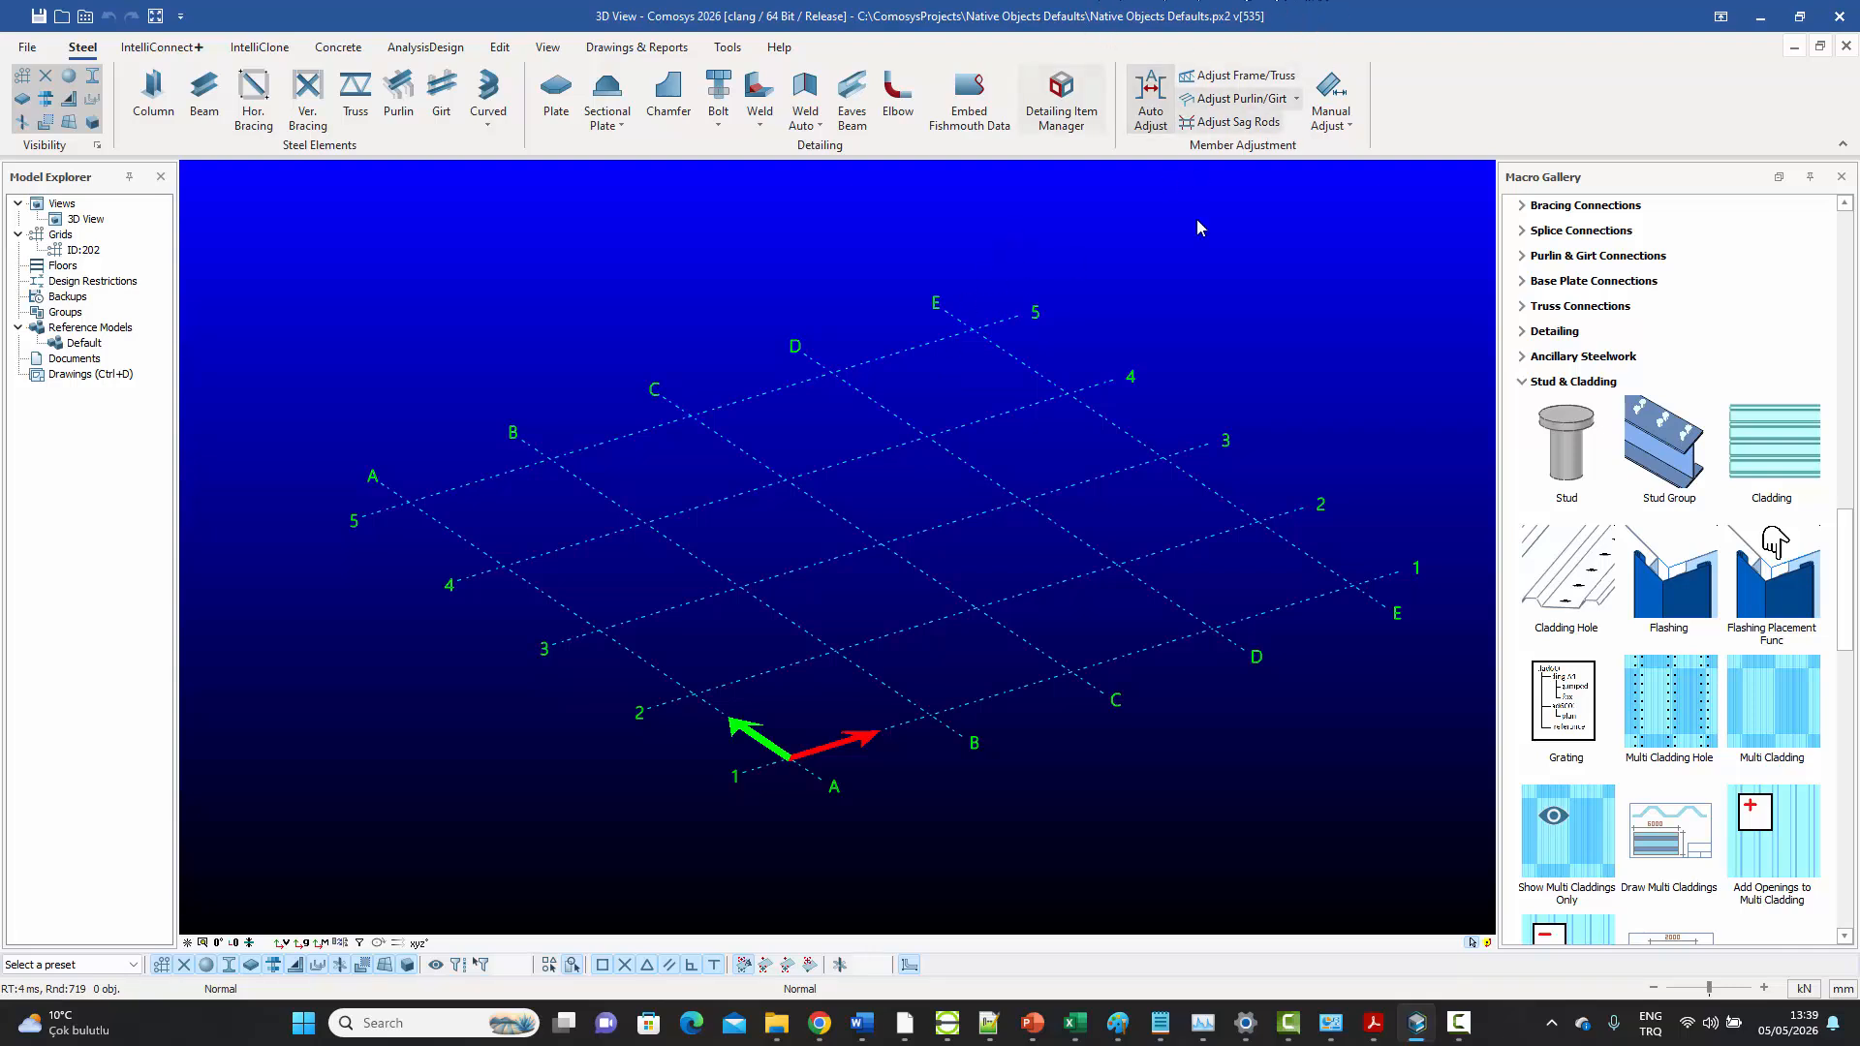
mouse_move(1069, 351)
middle_mouse_down()
mouse_move(1090, 332)
mouse_move(1070, 345)
middle_mouse_up()
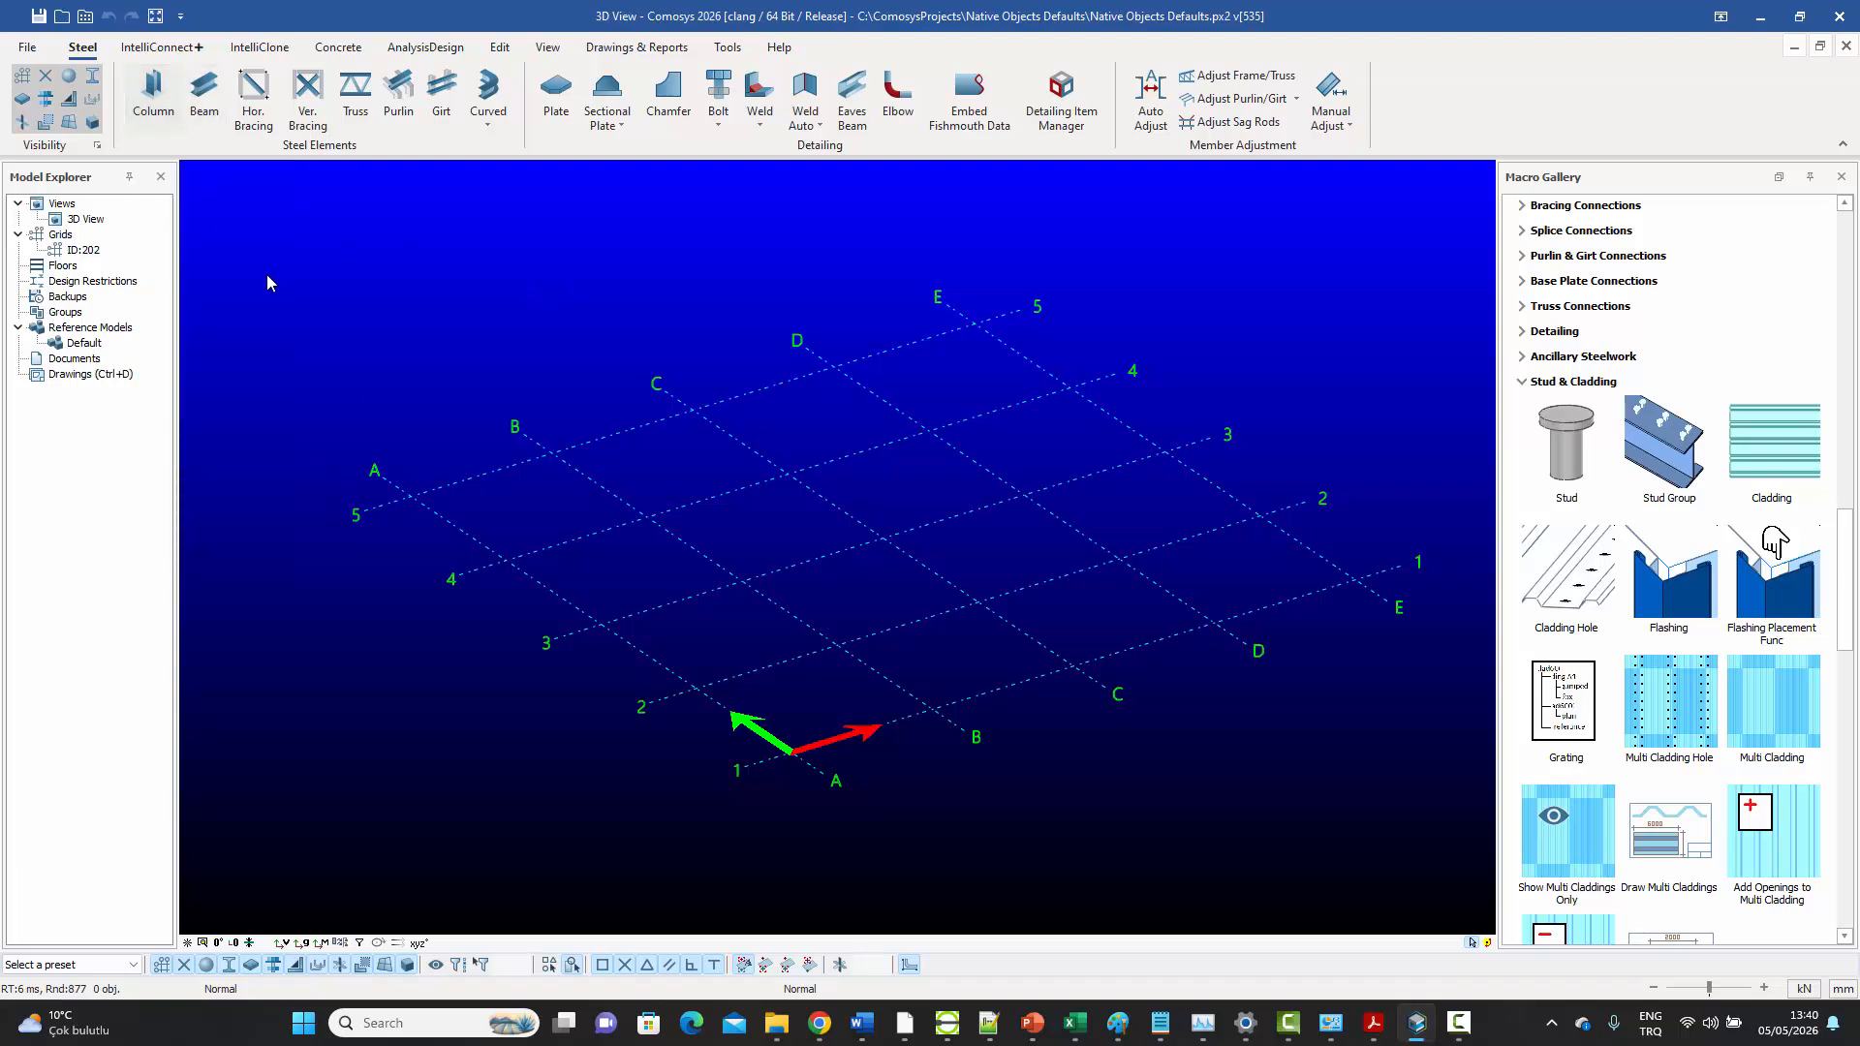
left_click(153, 94)
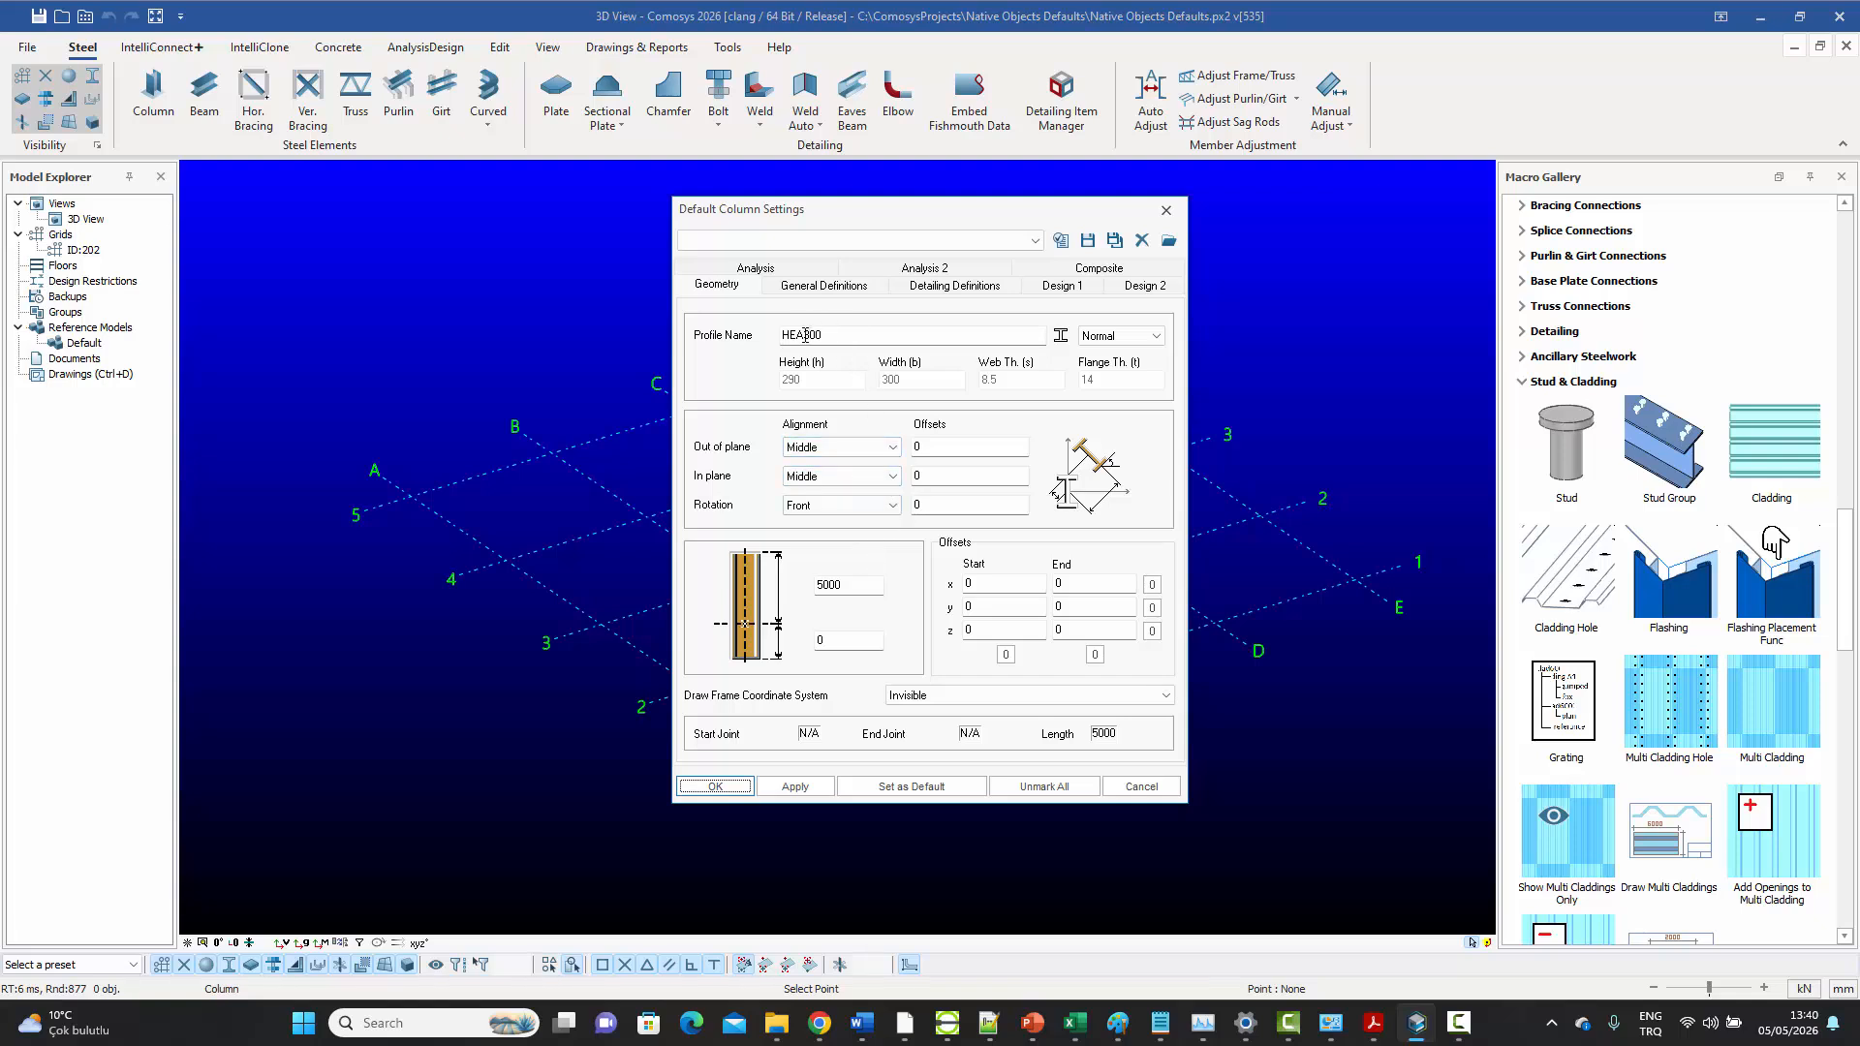
left_click_drag(805, 335, 918, 347)
type("24")
double_click(843, 587)
type("3000")
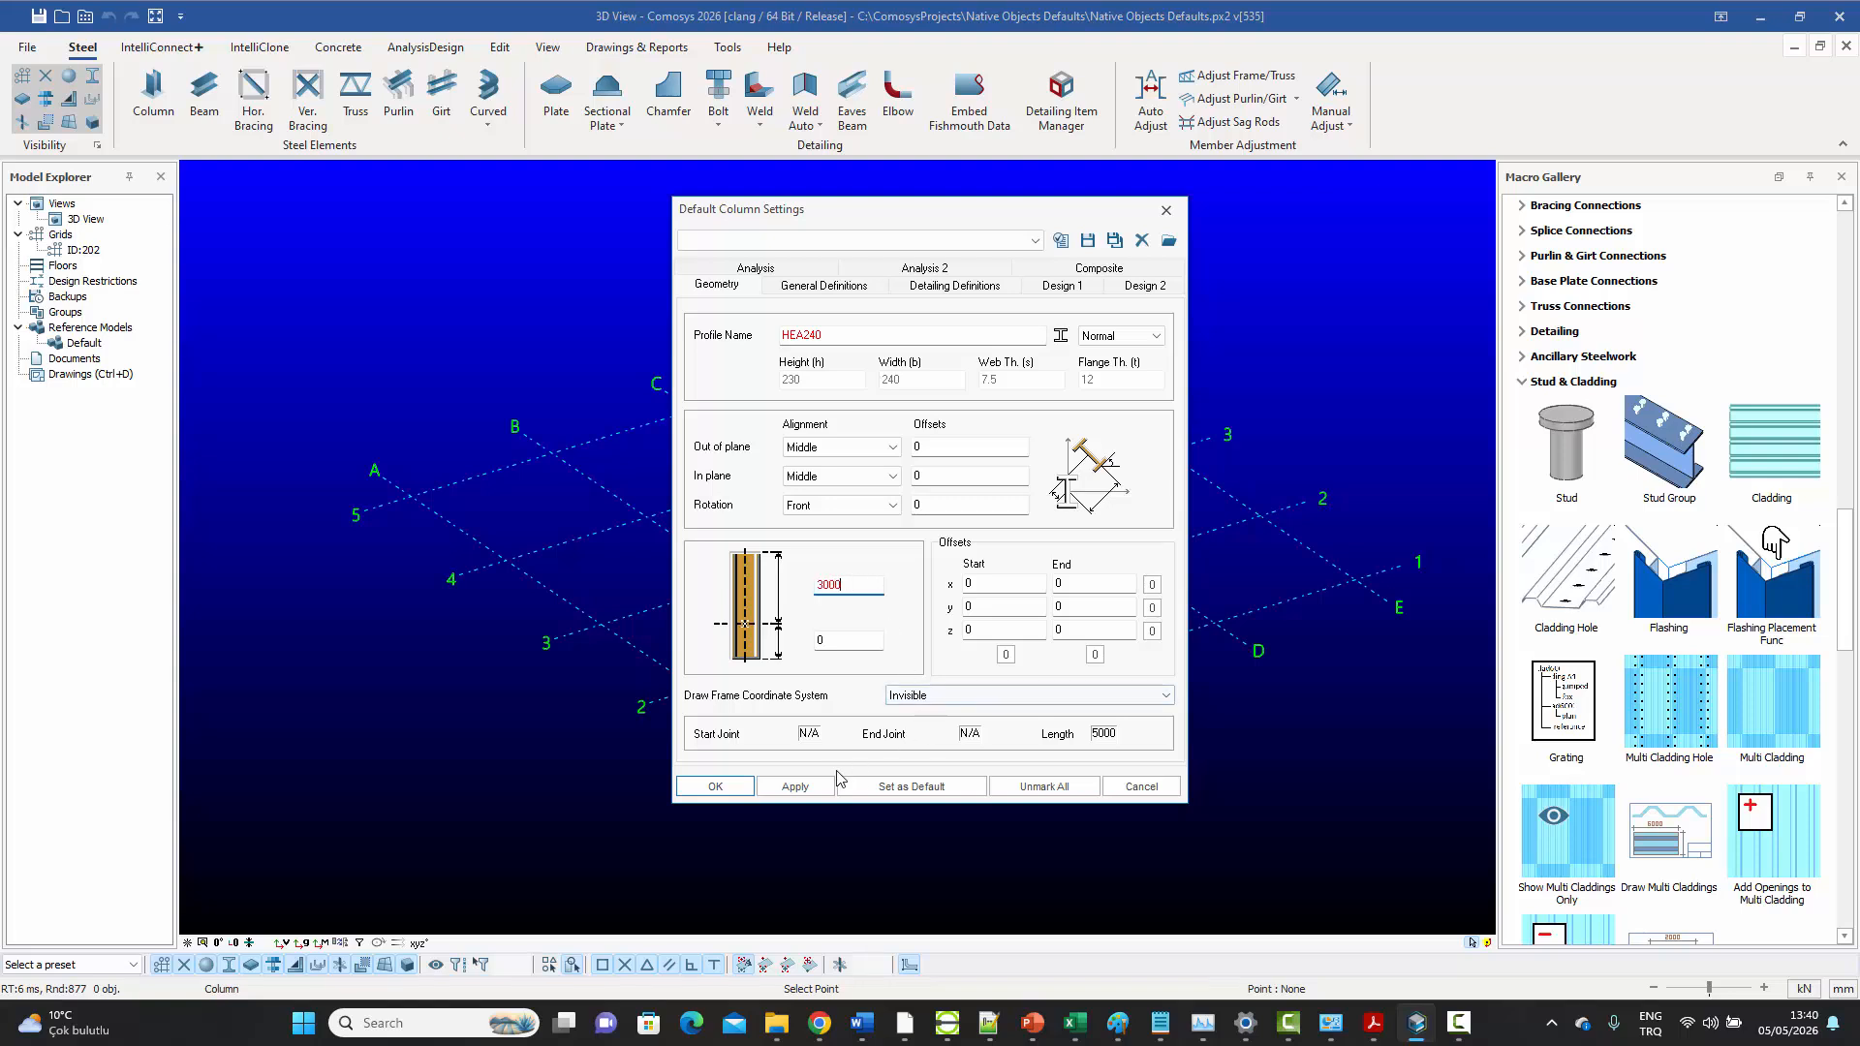
left_click(817, 787)
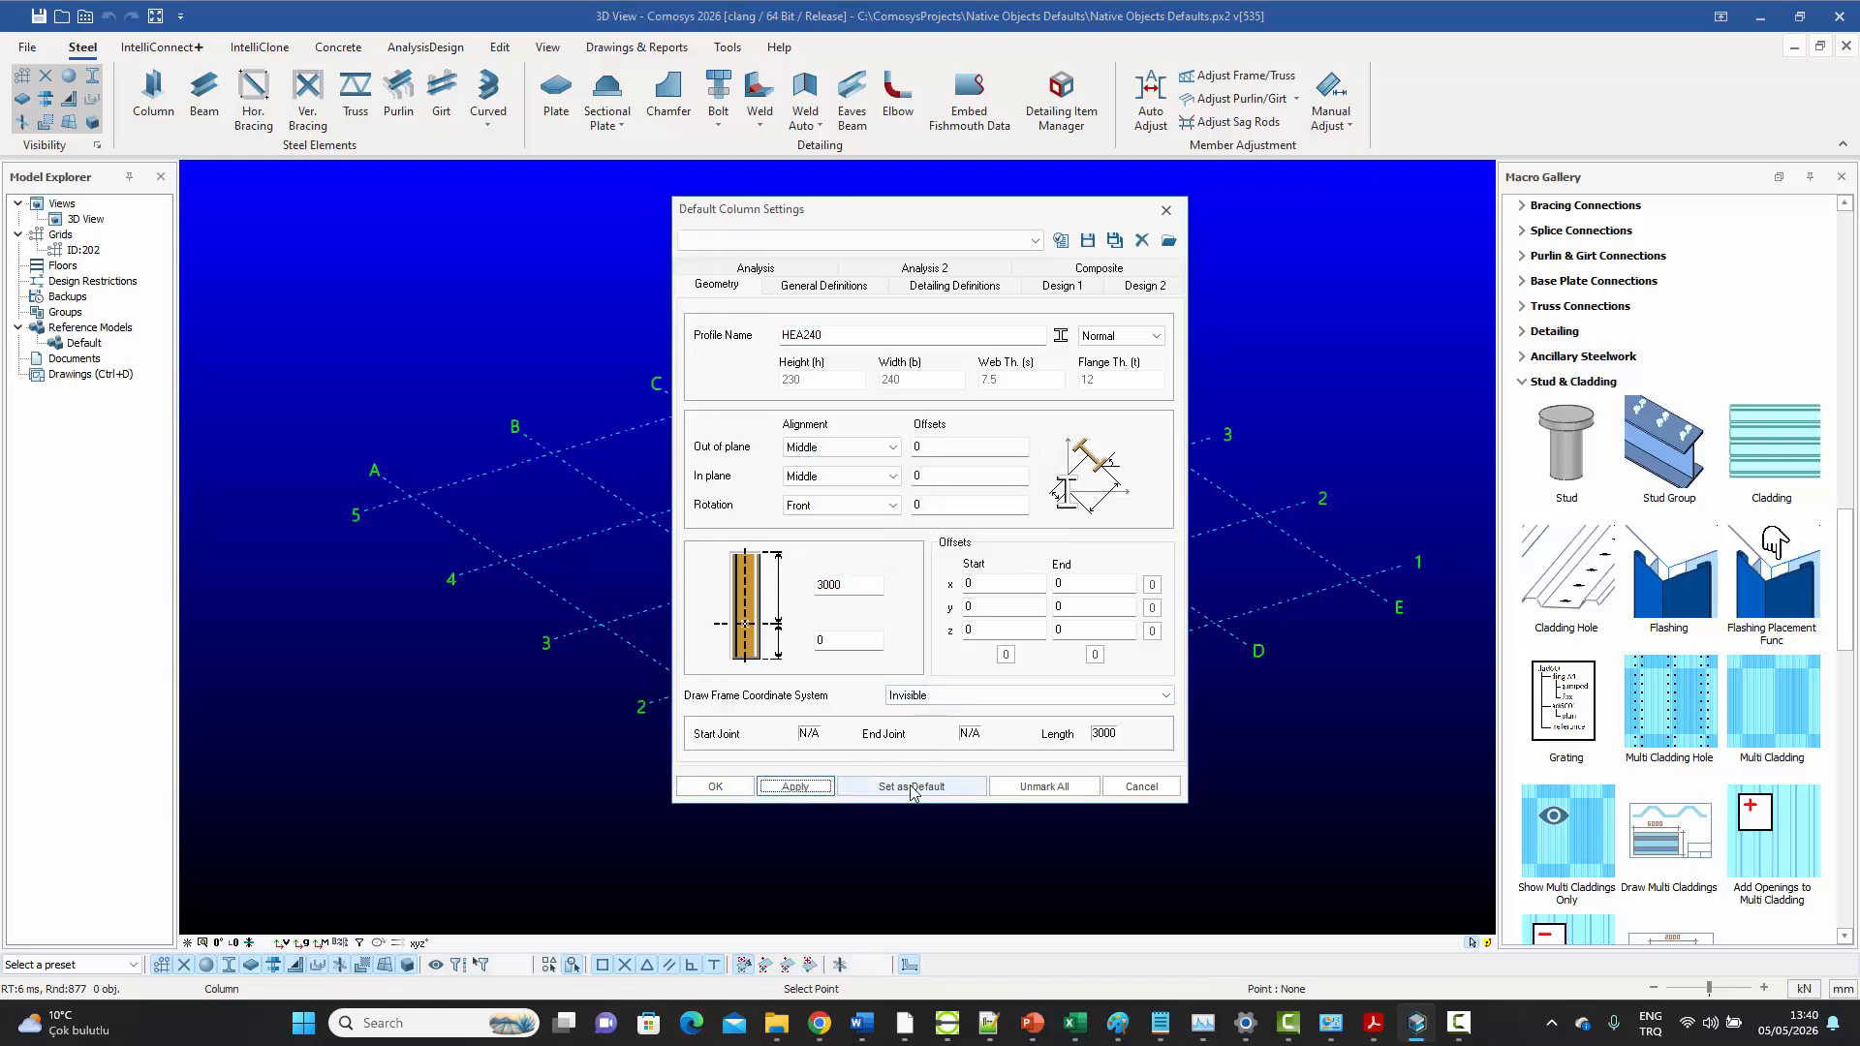
left_click(910, 786)
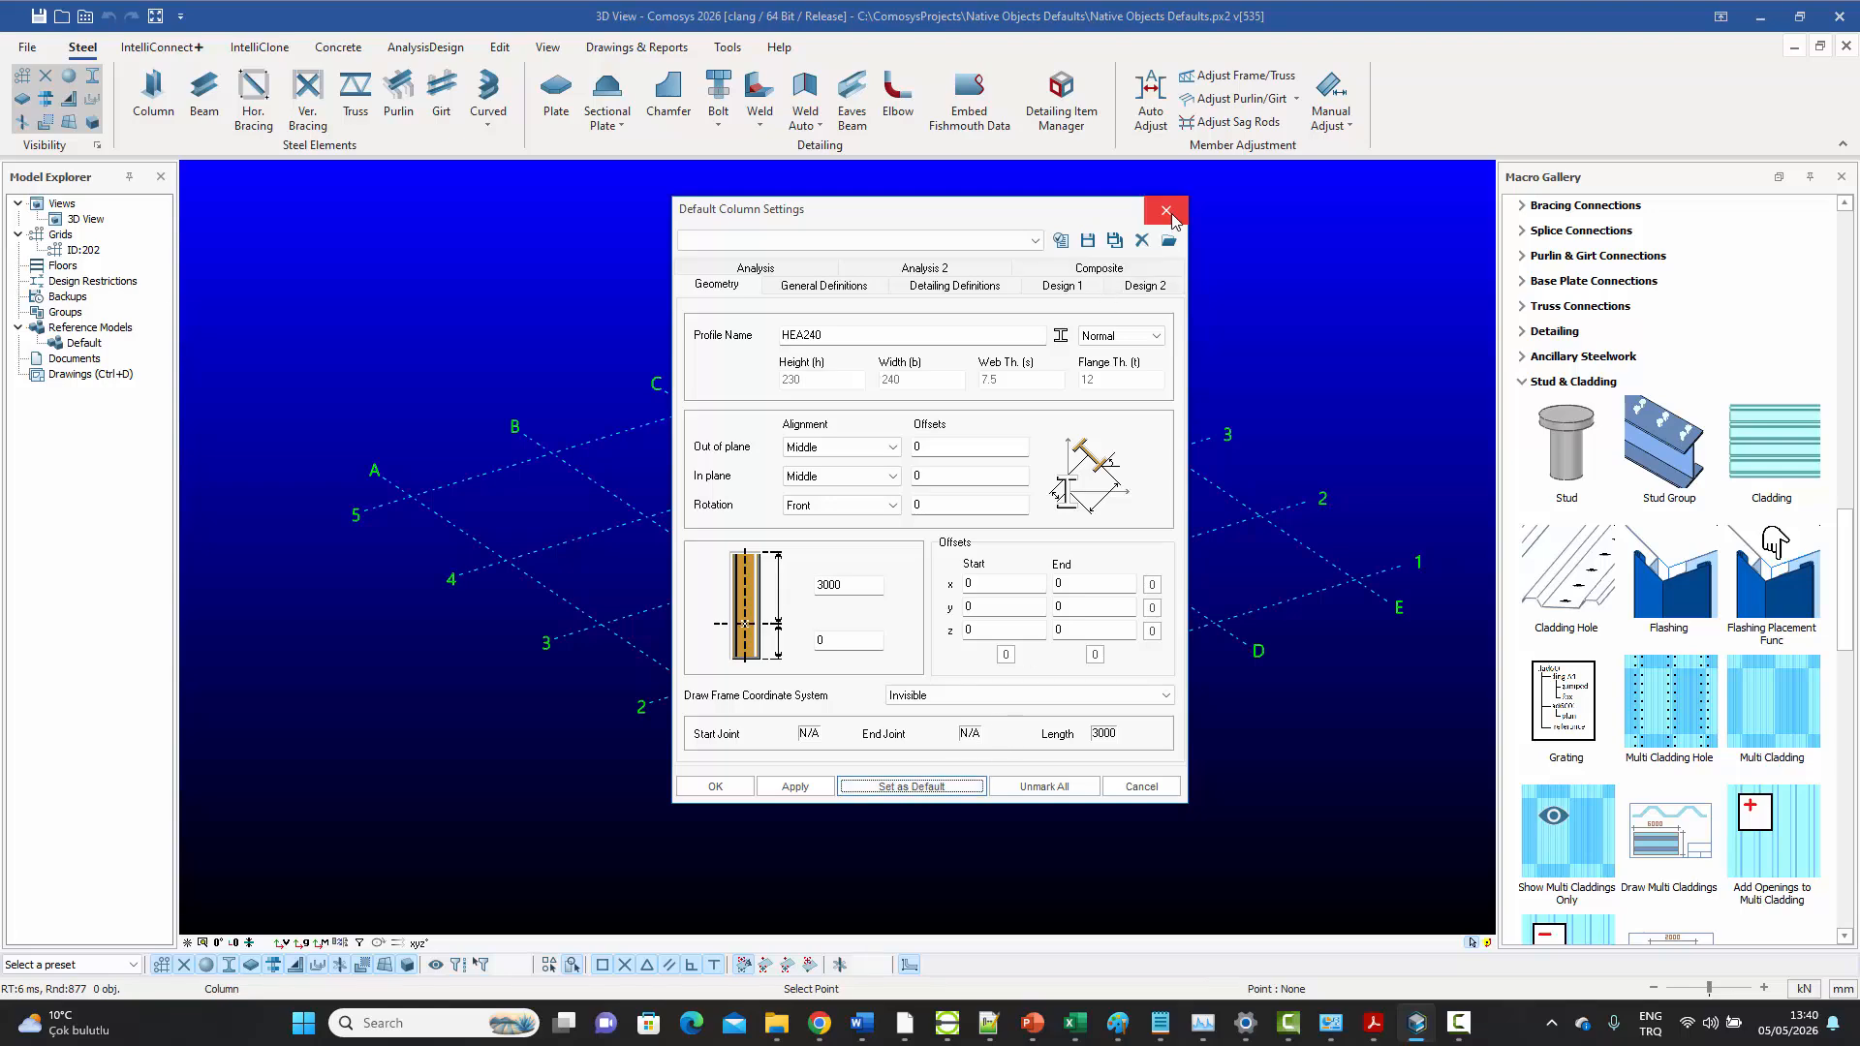
left_click(1166, 212)
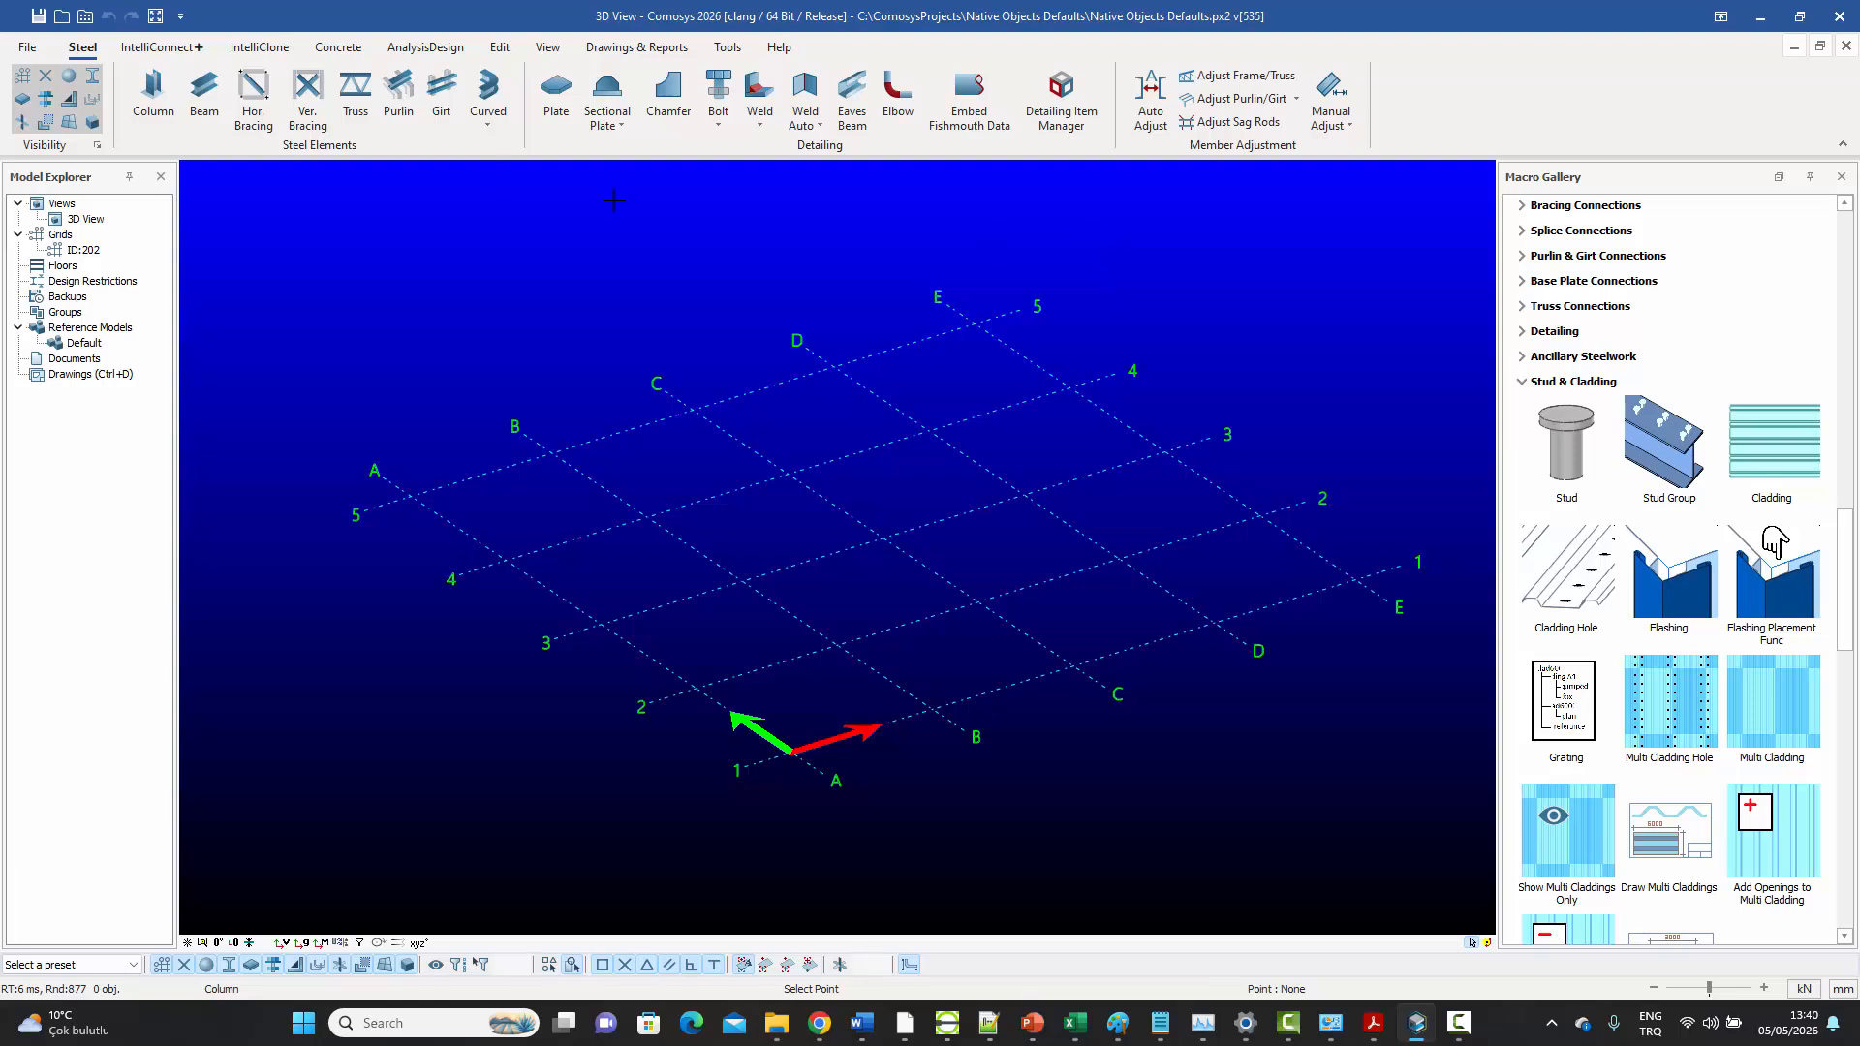
right_click(664, 299)
left_click(684, 314)
Apply the General Definitions of the default column settings with material S235, and leave the Column command
middle_click_drag(986, 399, 1003, 381)
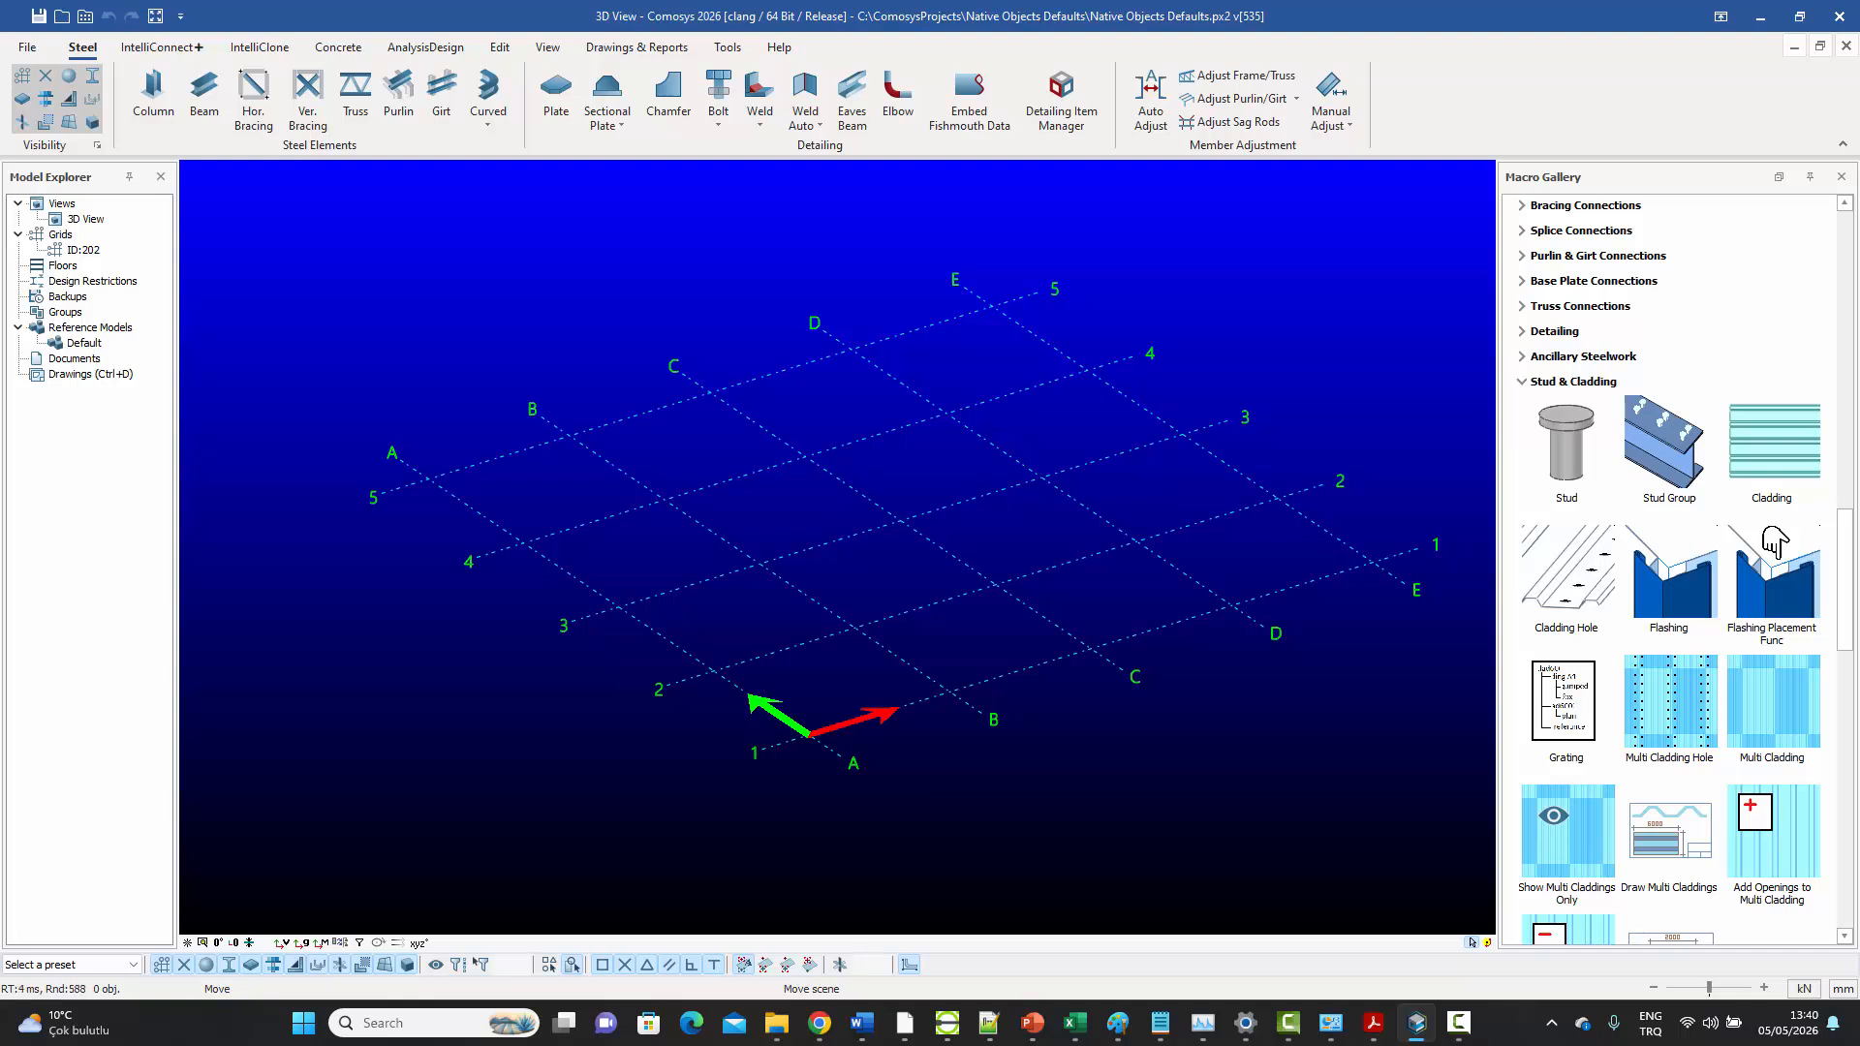
left_click(155, 94)
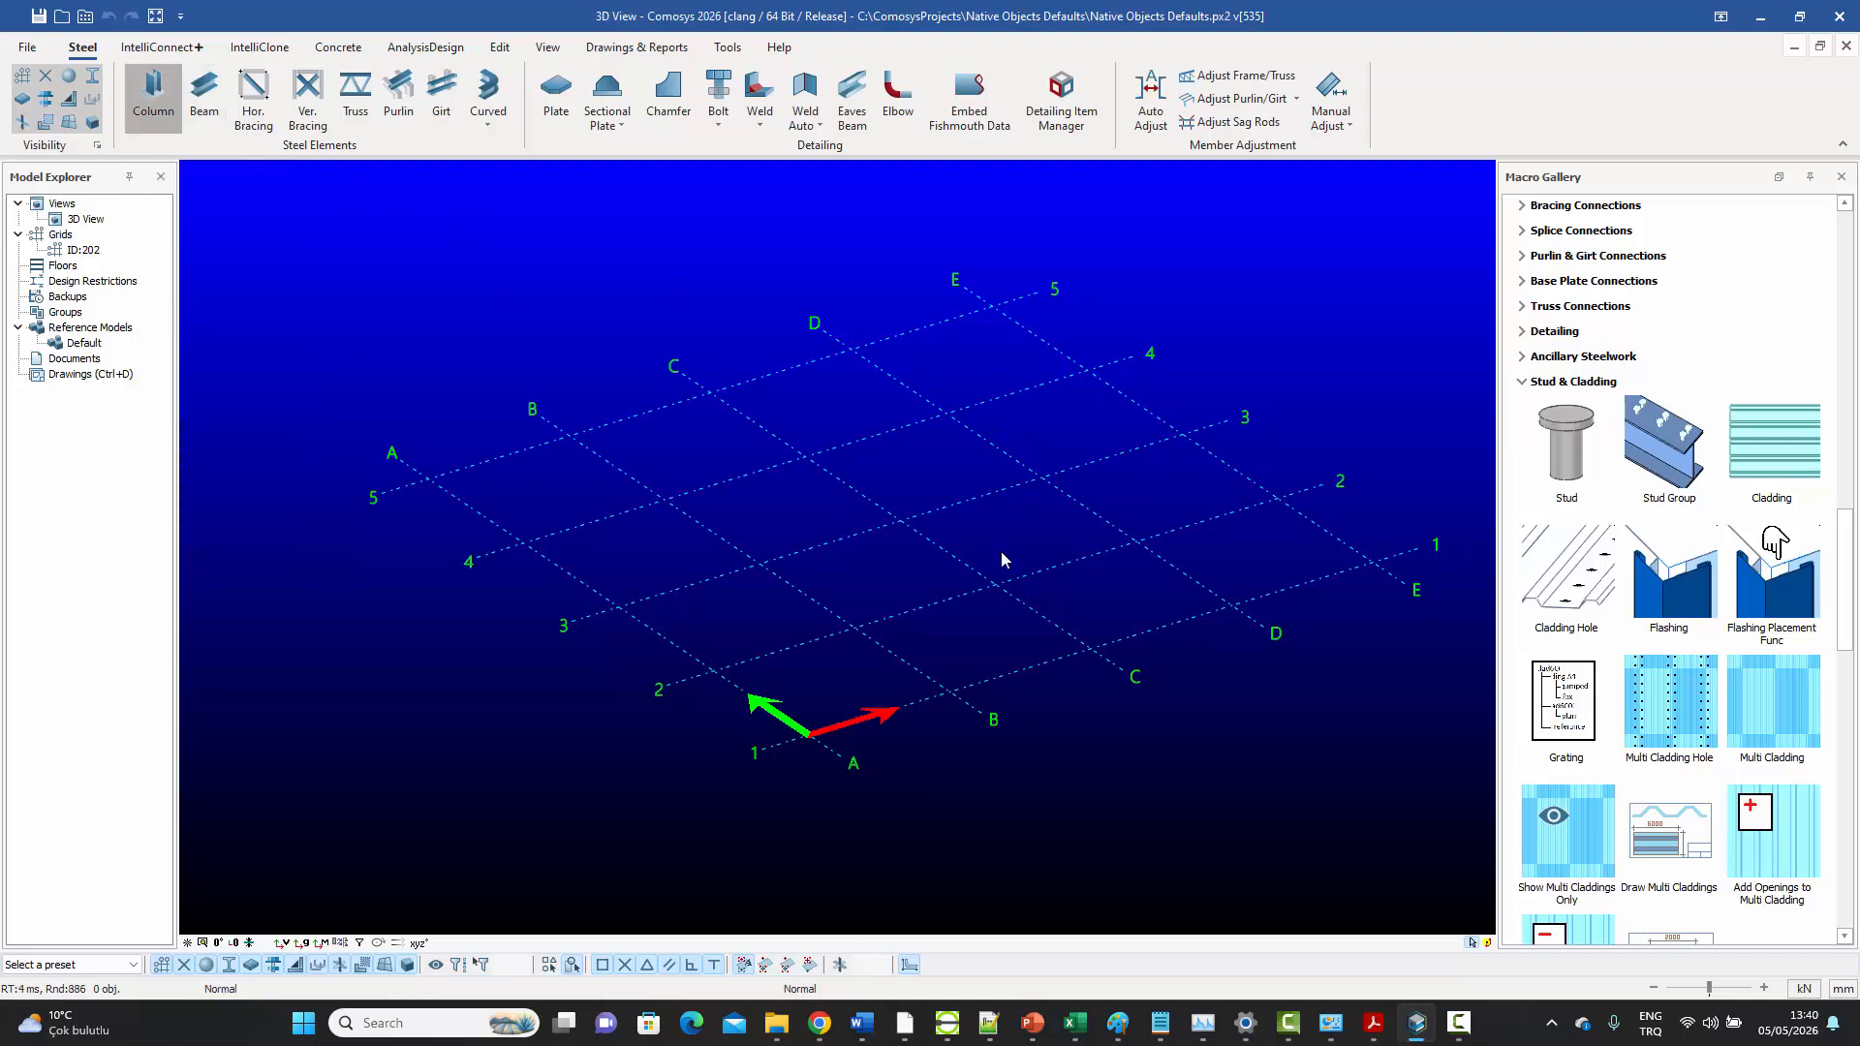
left_click(823, 285)
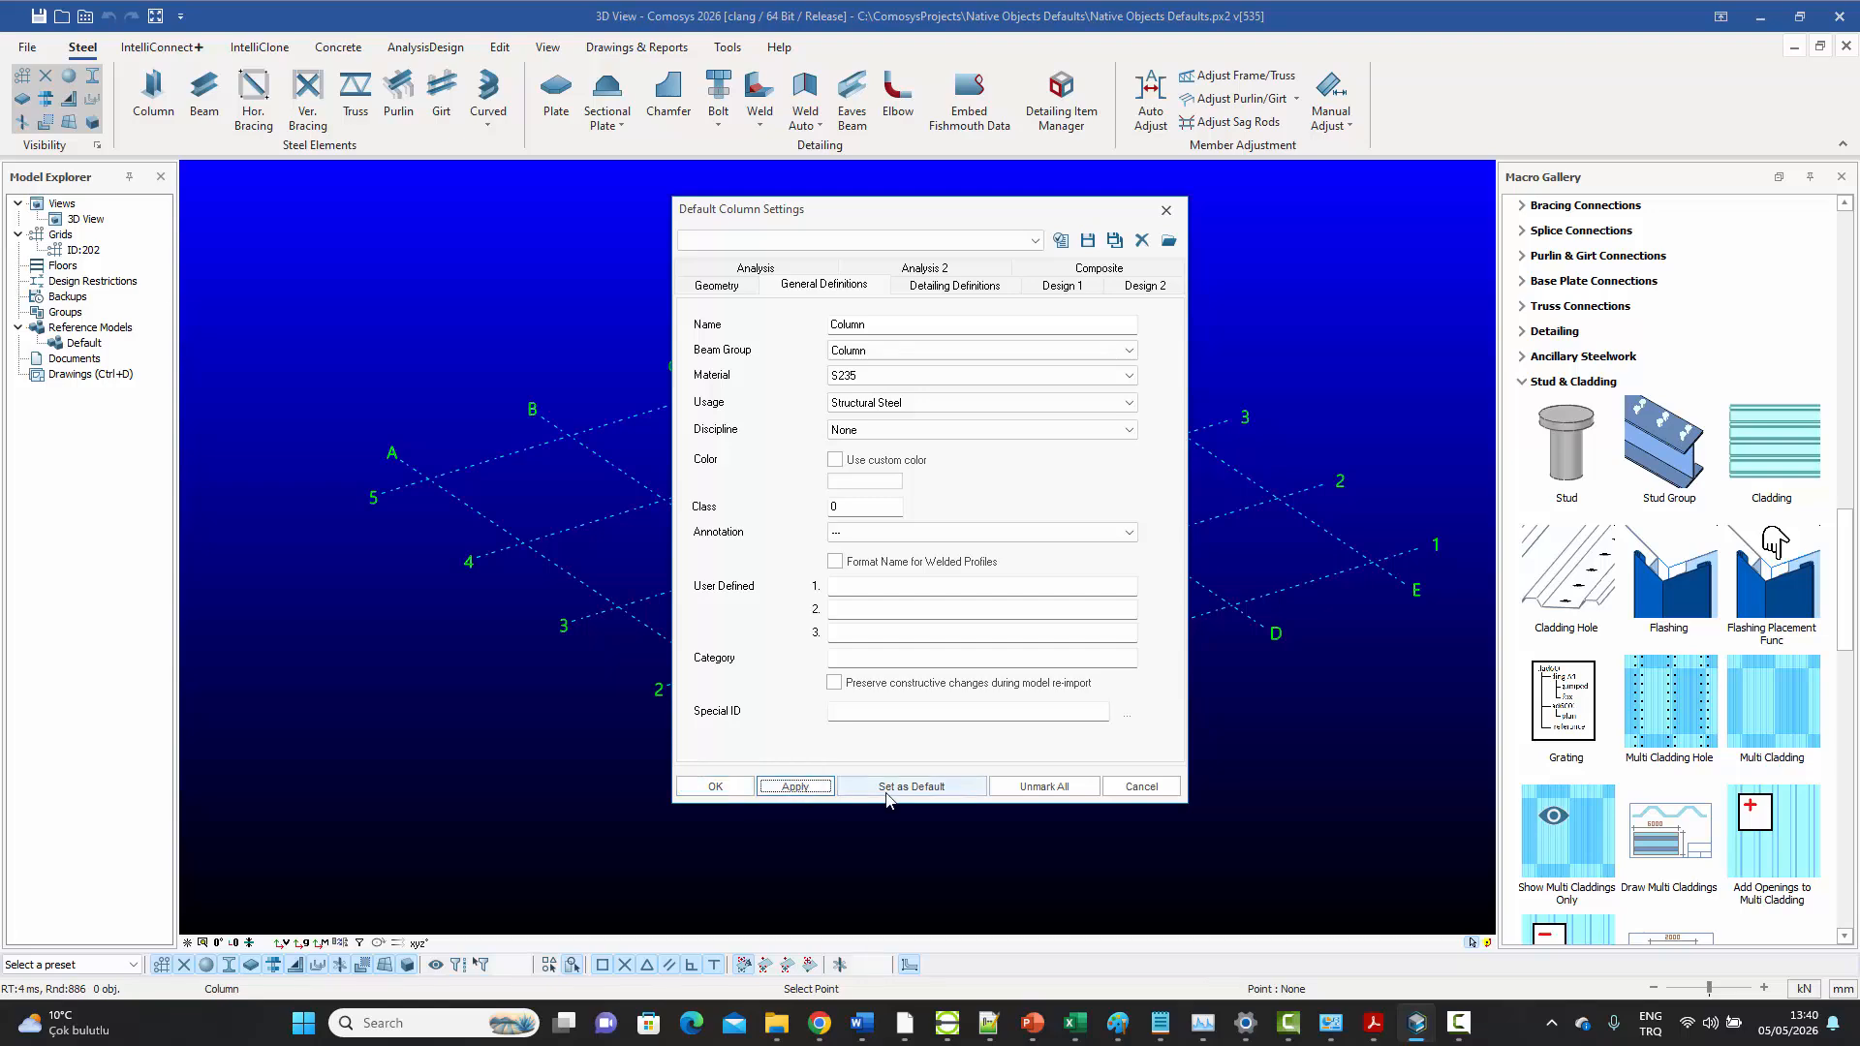
left_click(715, 786)
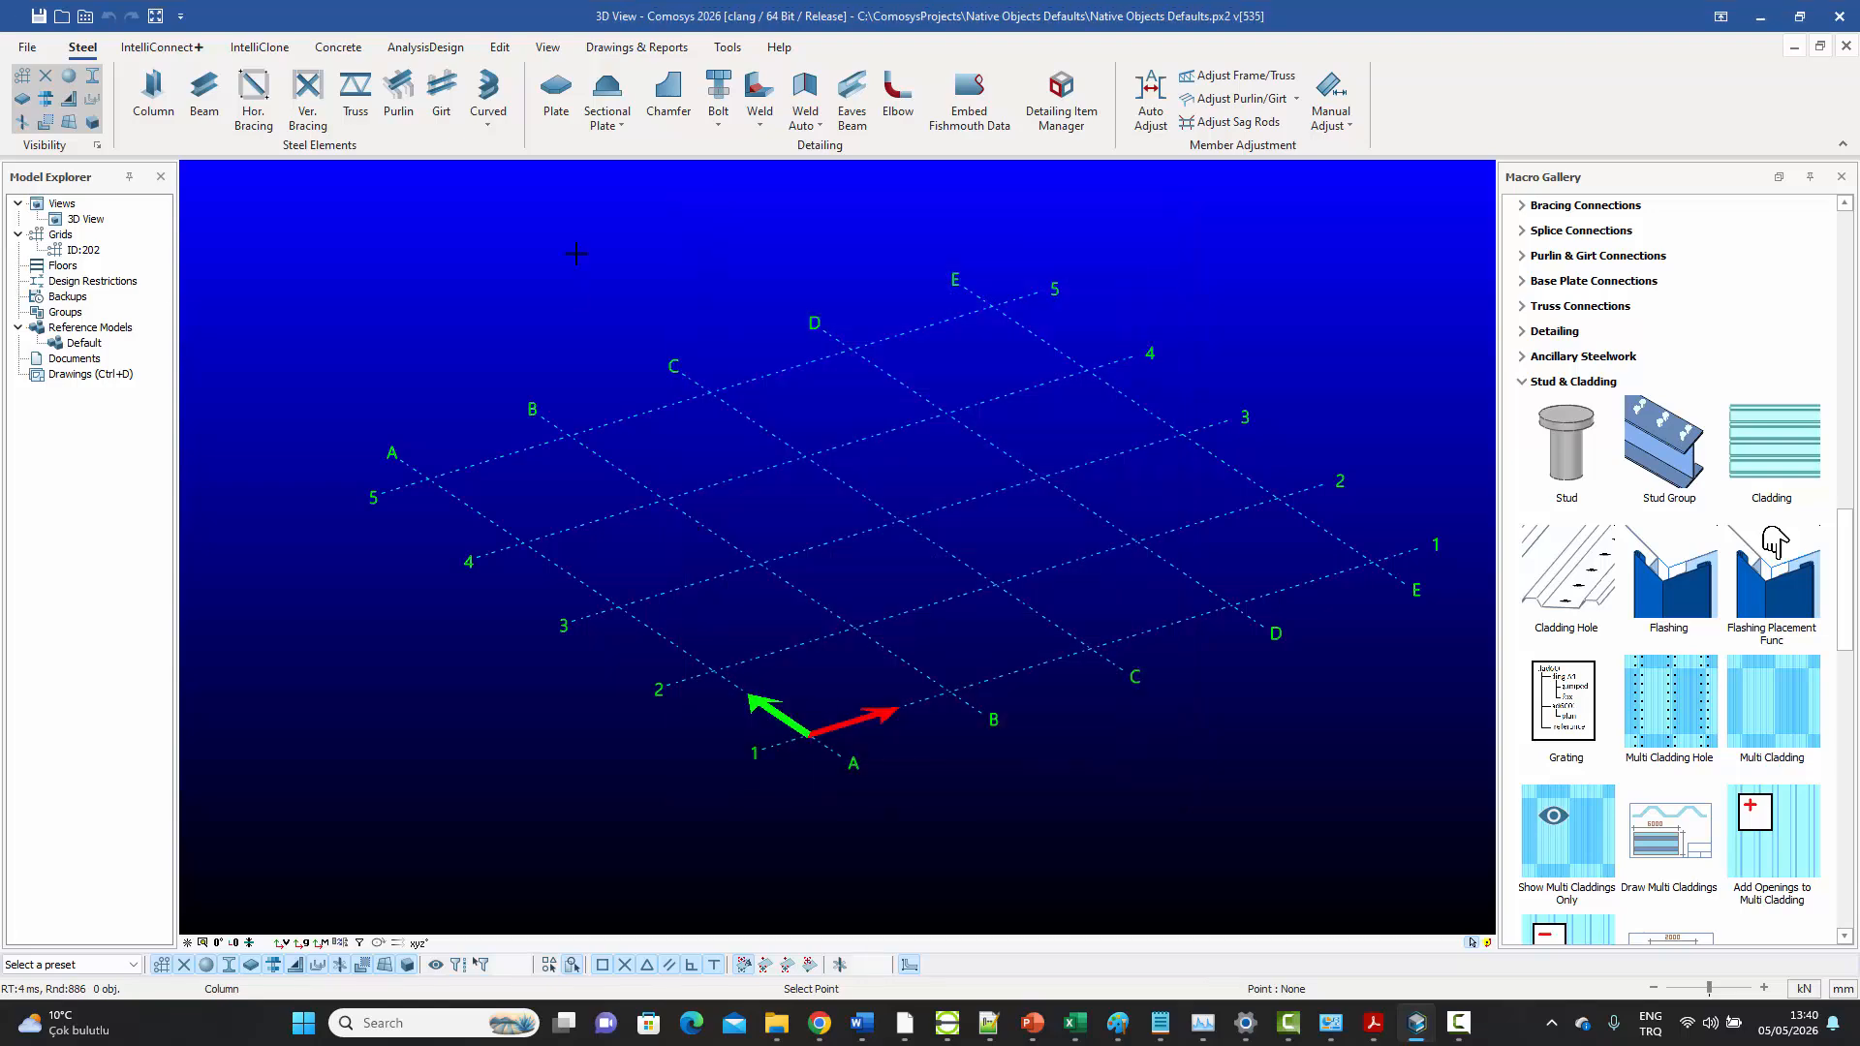
right_click(575, 253)
left_click(620, 266)
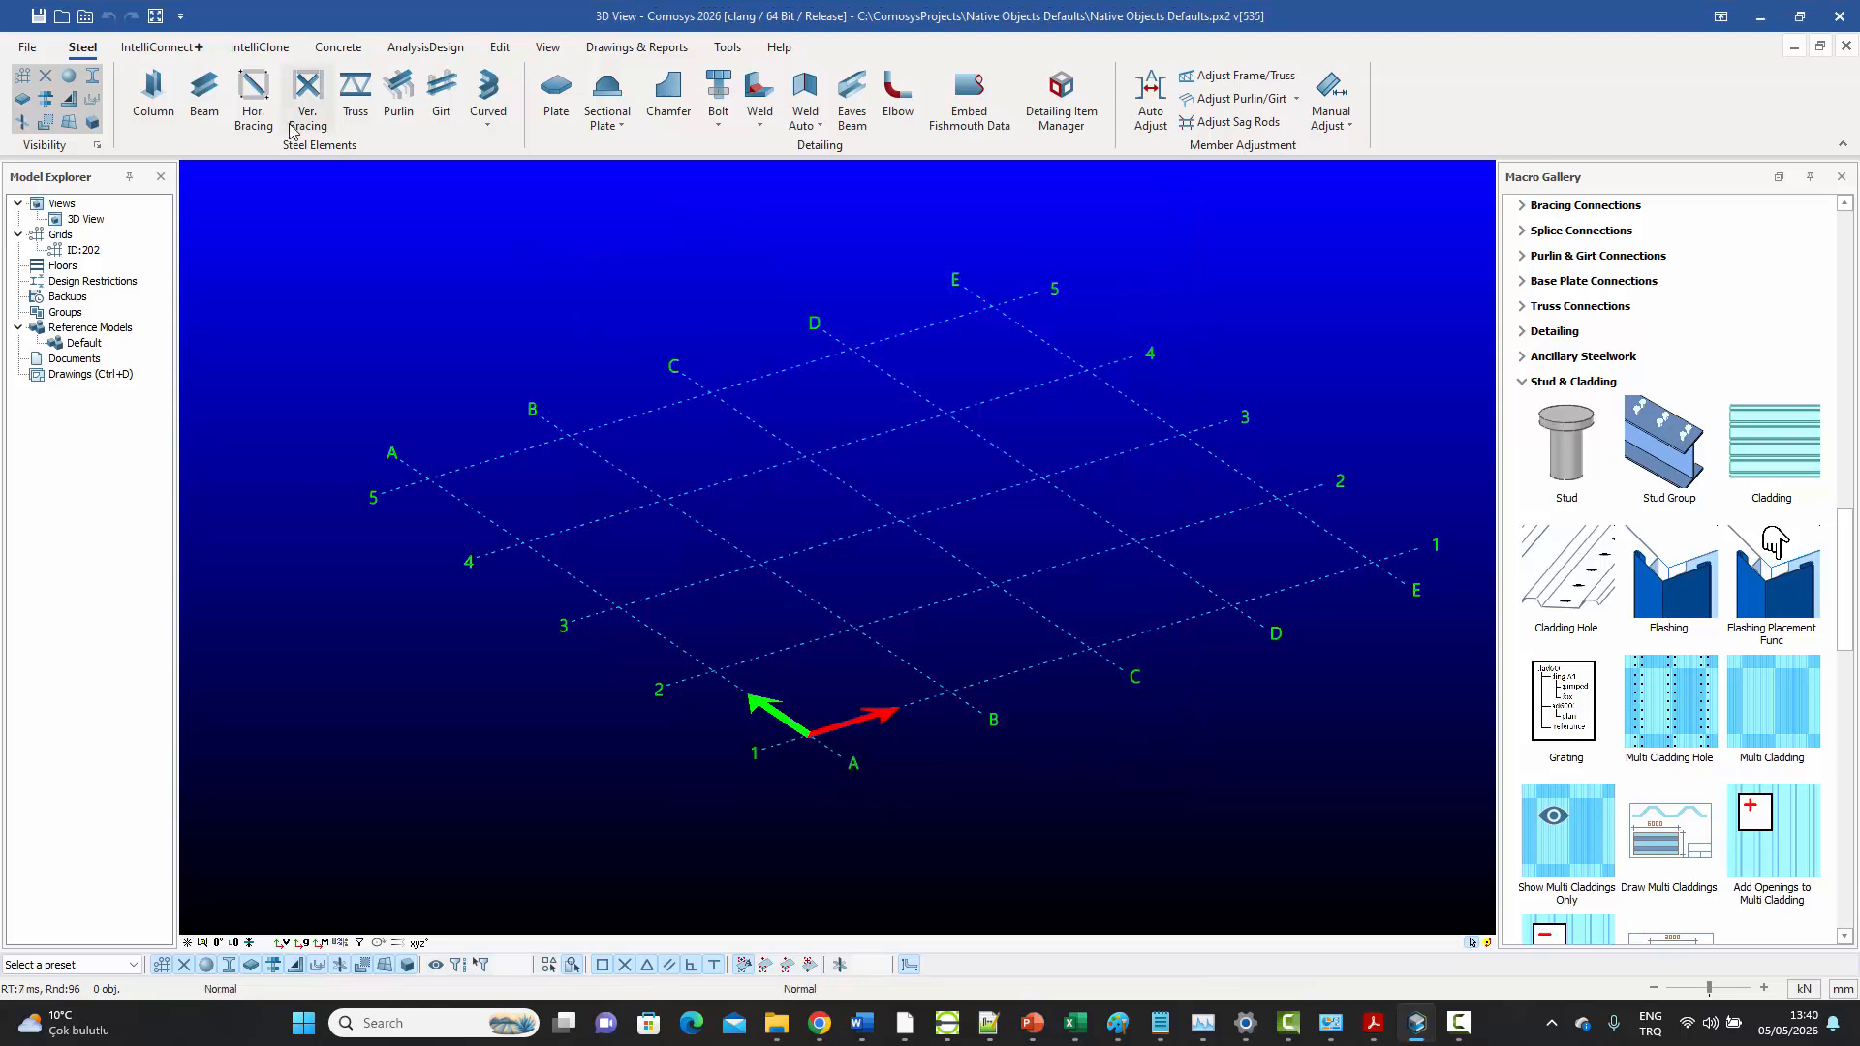
Set the default beam's profile to IPE240 and save it as the default
left_click(211, 102)
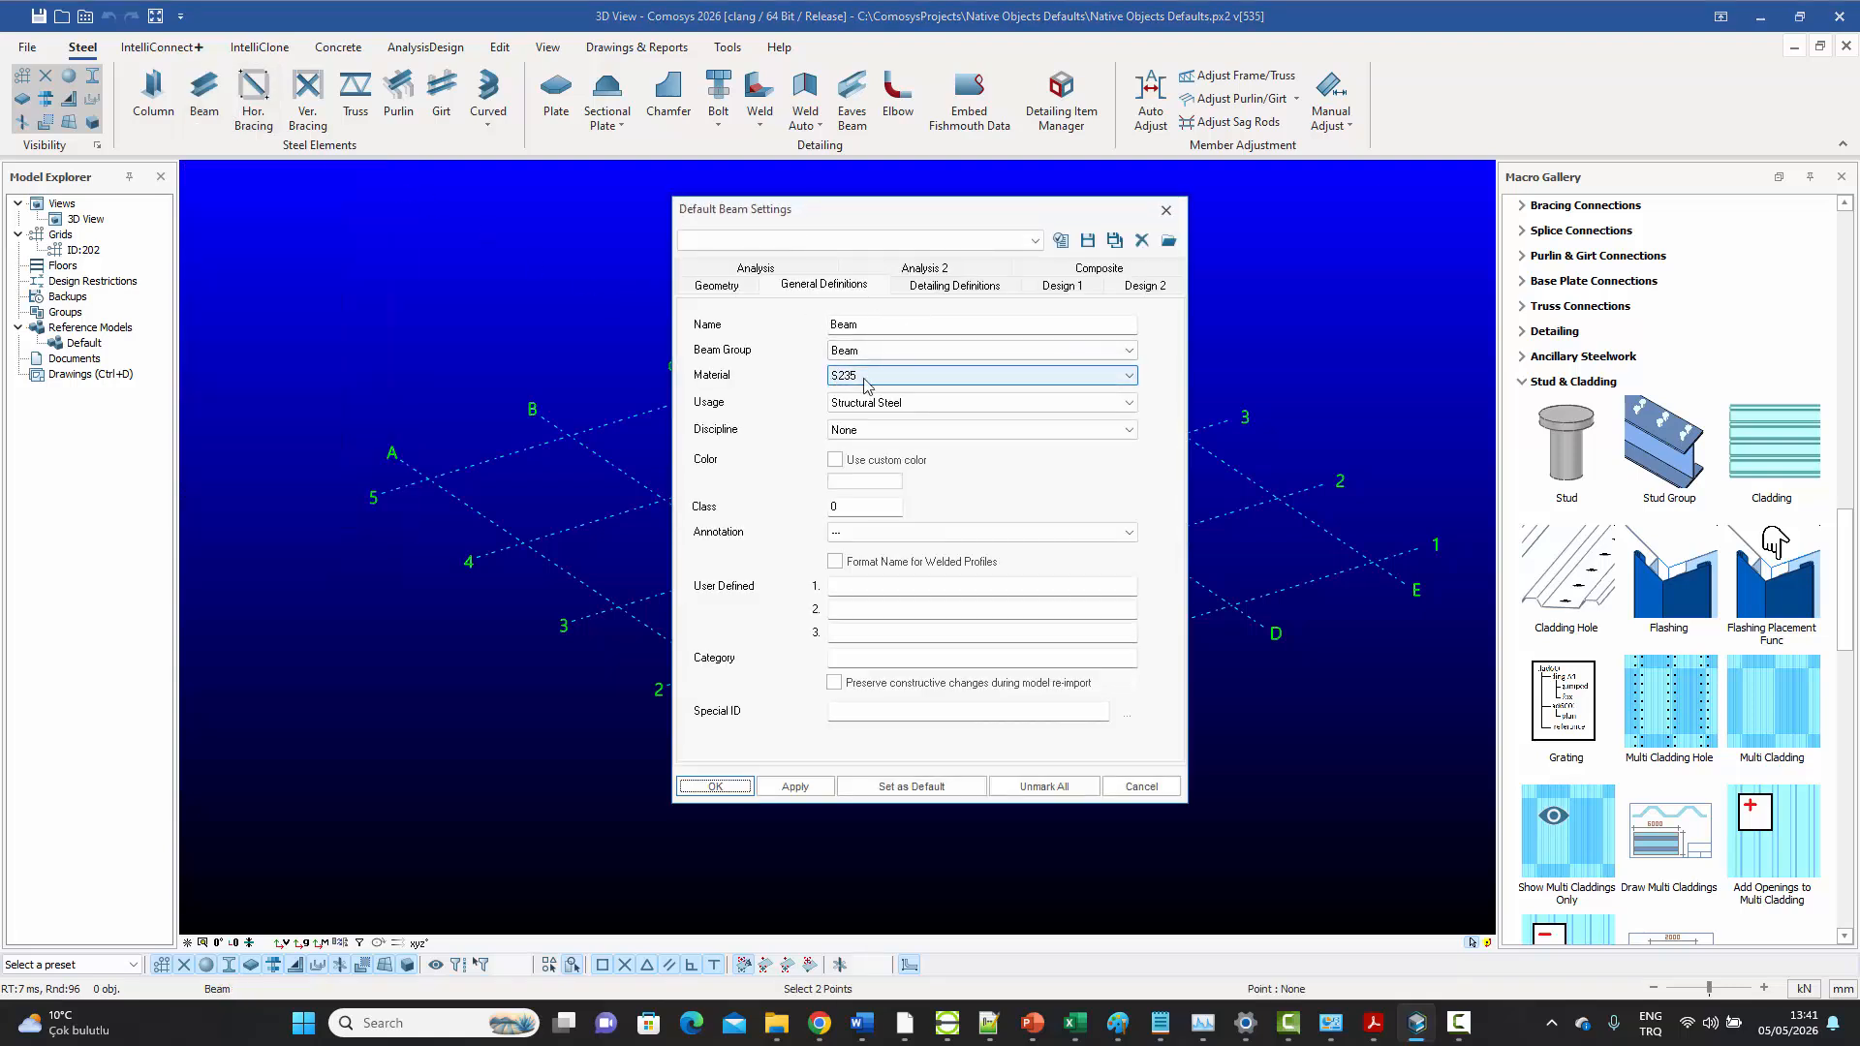
left_click(722, 287)
left_click_drag(801, 336, 918, 337)
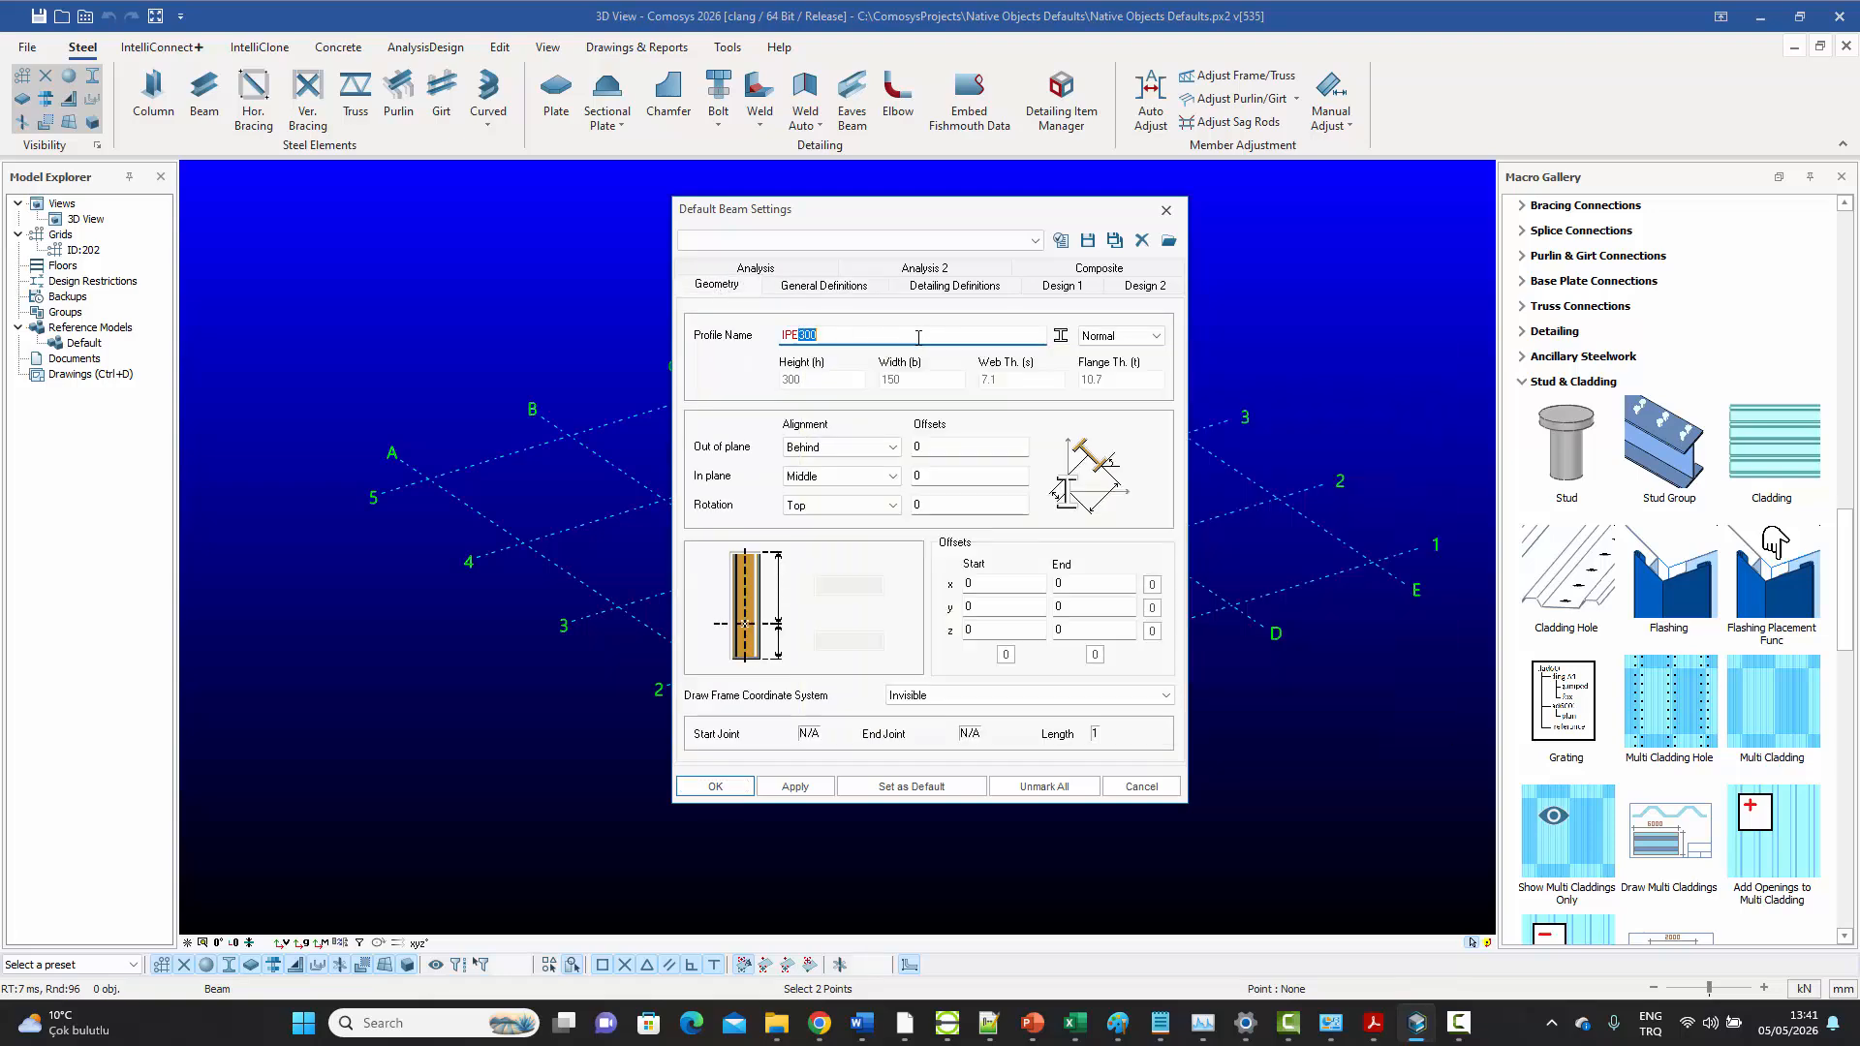
type("240")
left_click(795, 785)
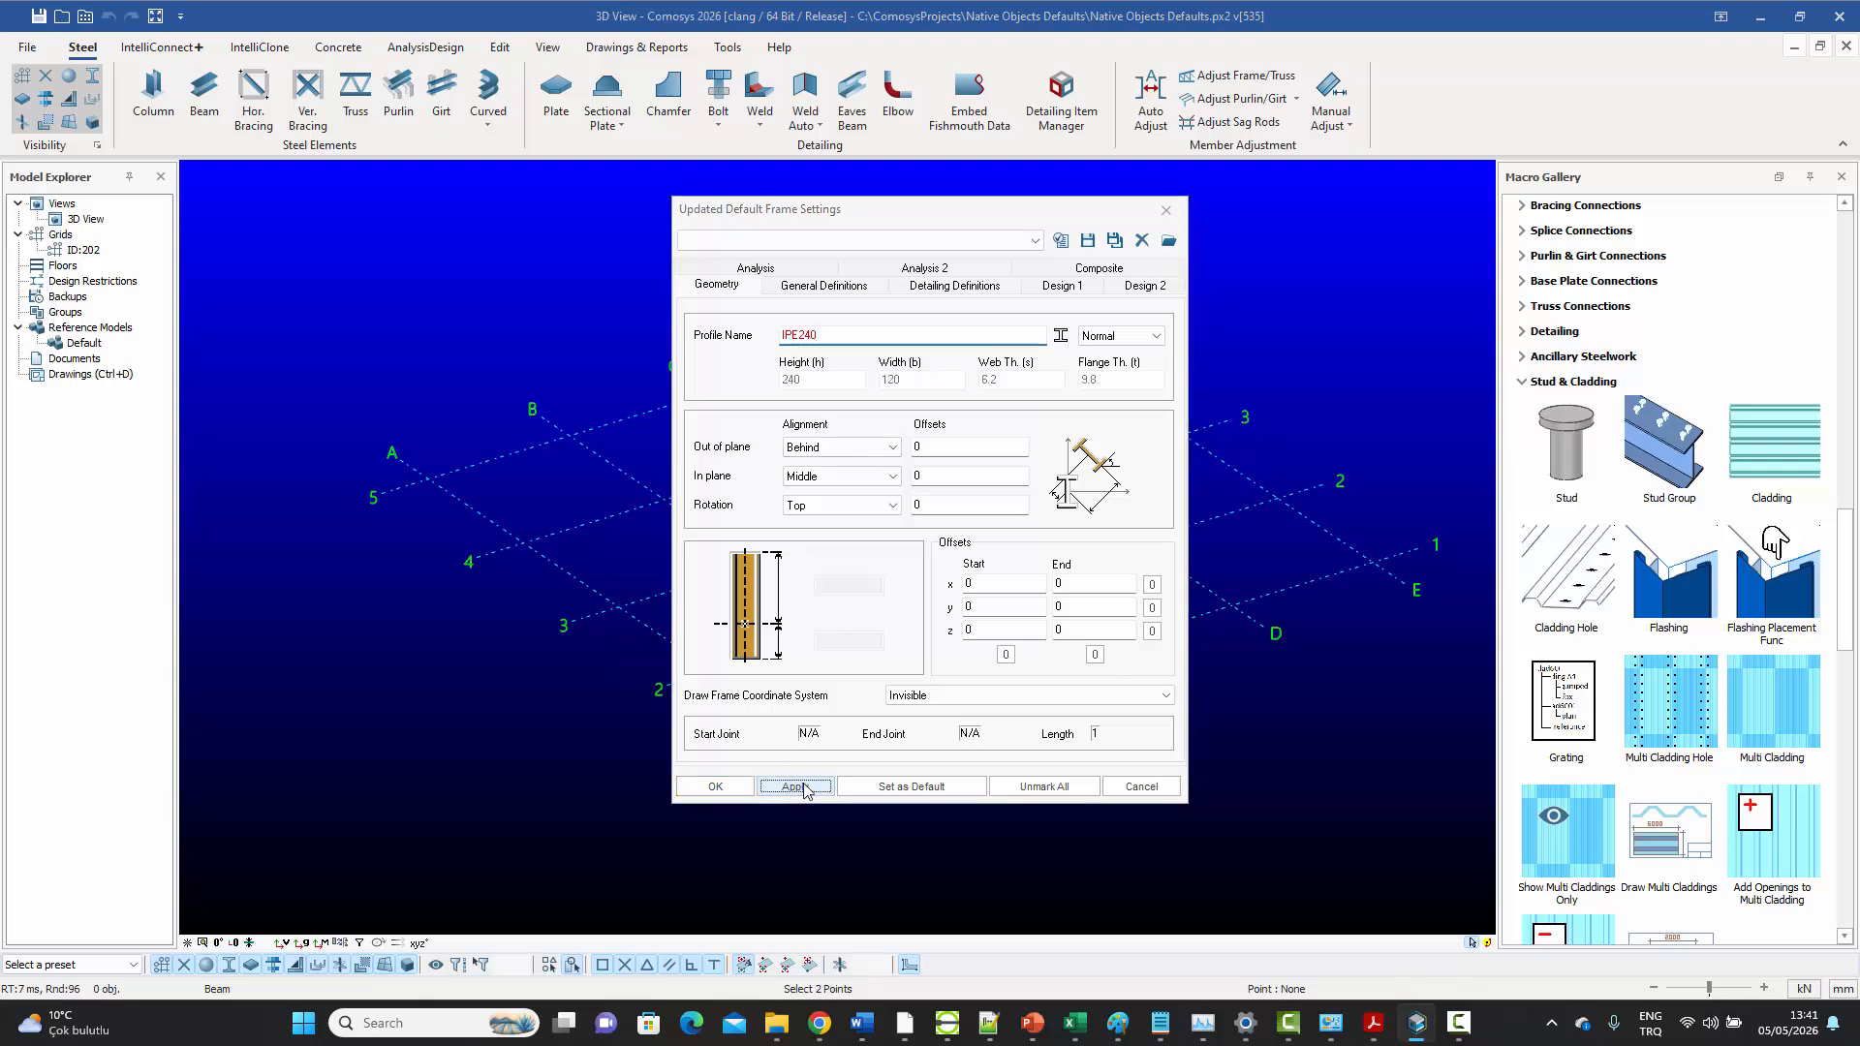
left_click(910, 787)
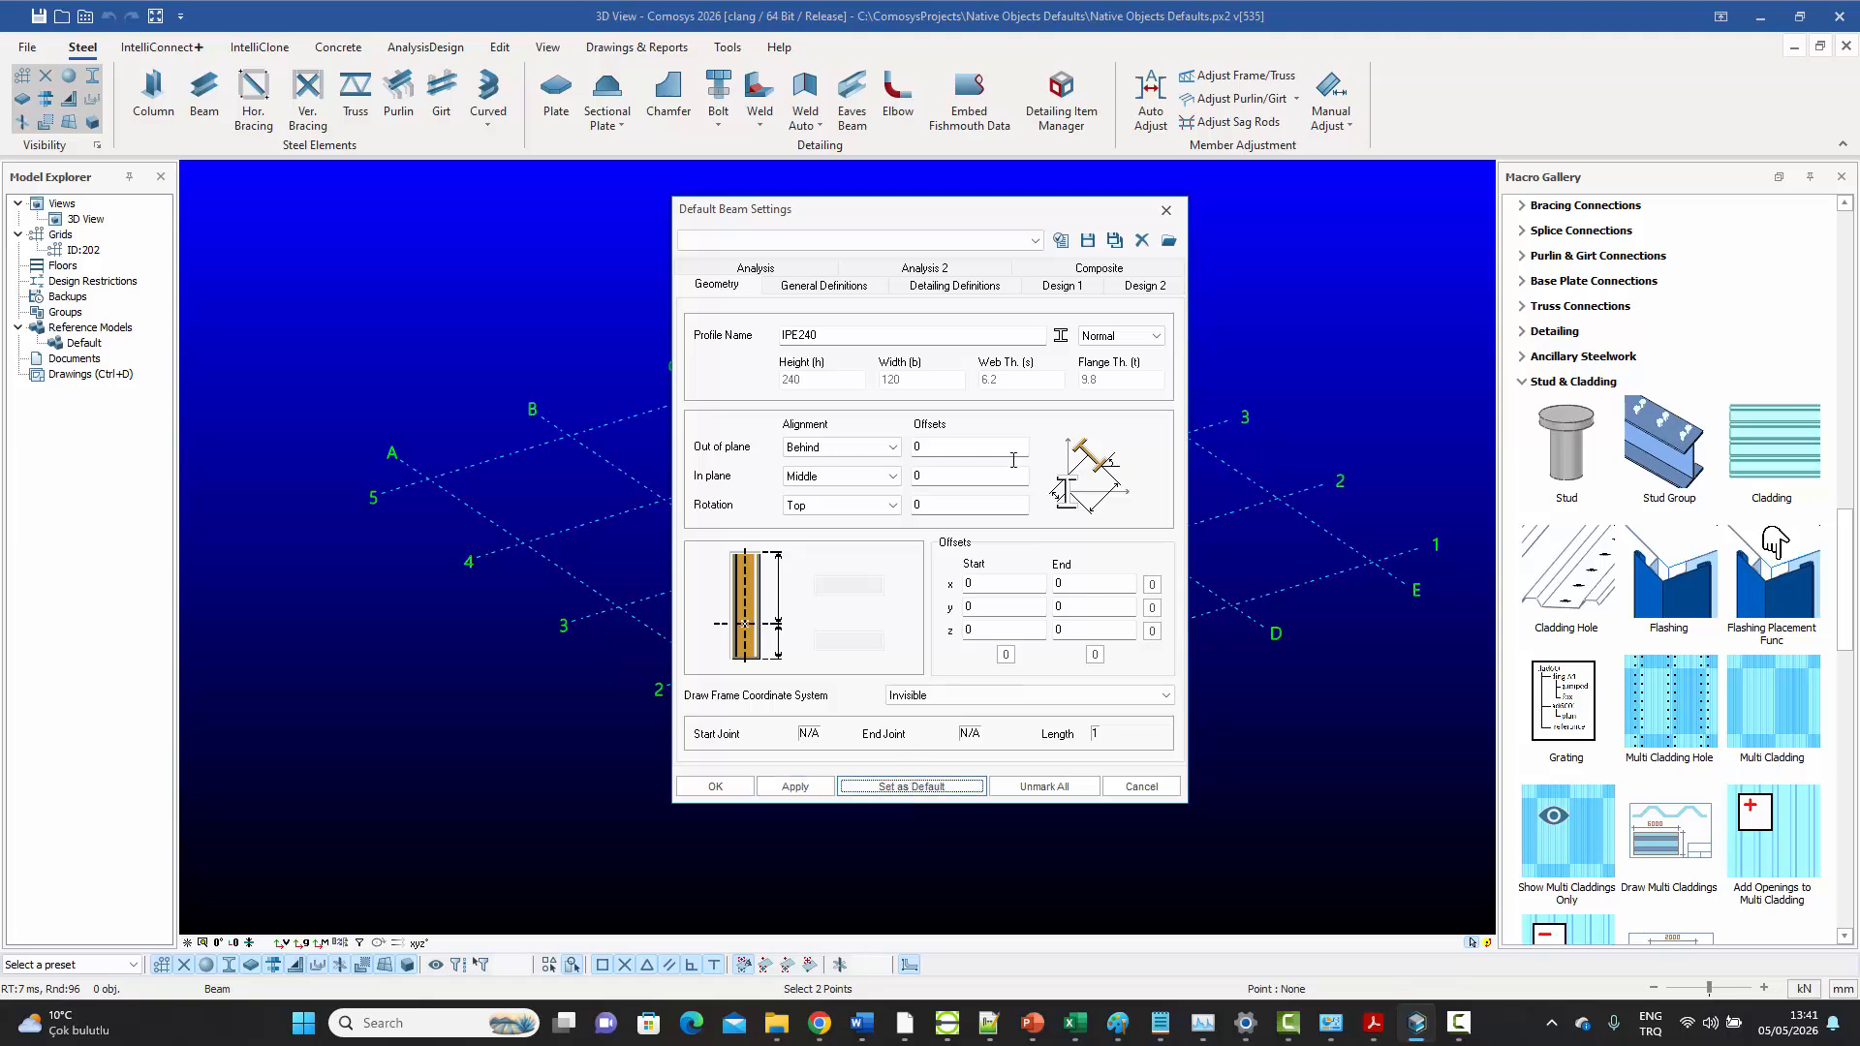
Close the default beam settings and choose the CHS60.3*3.2 round tube as the default horizontal bracing profile
left_click(1165, 211)
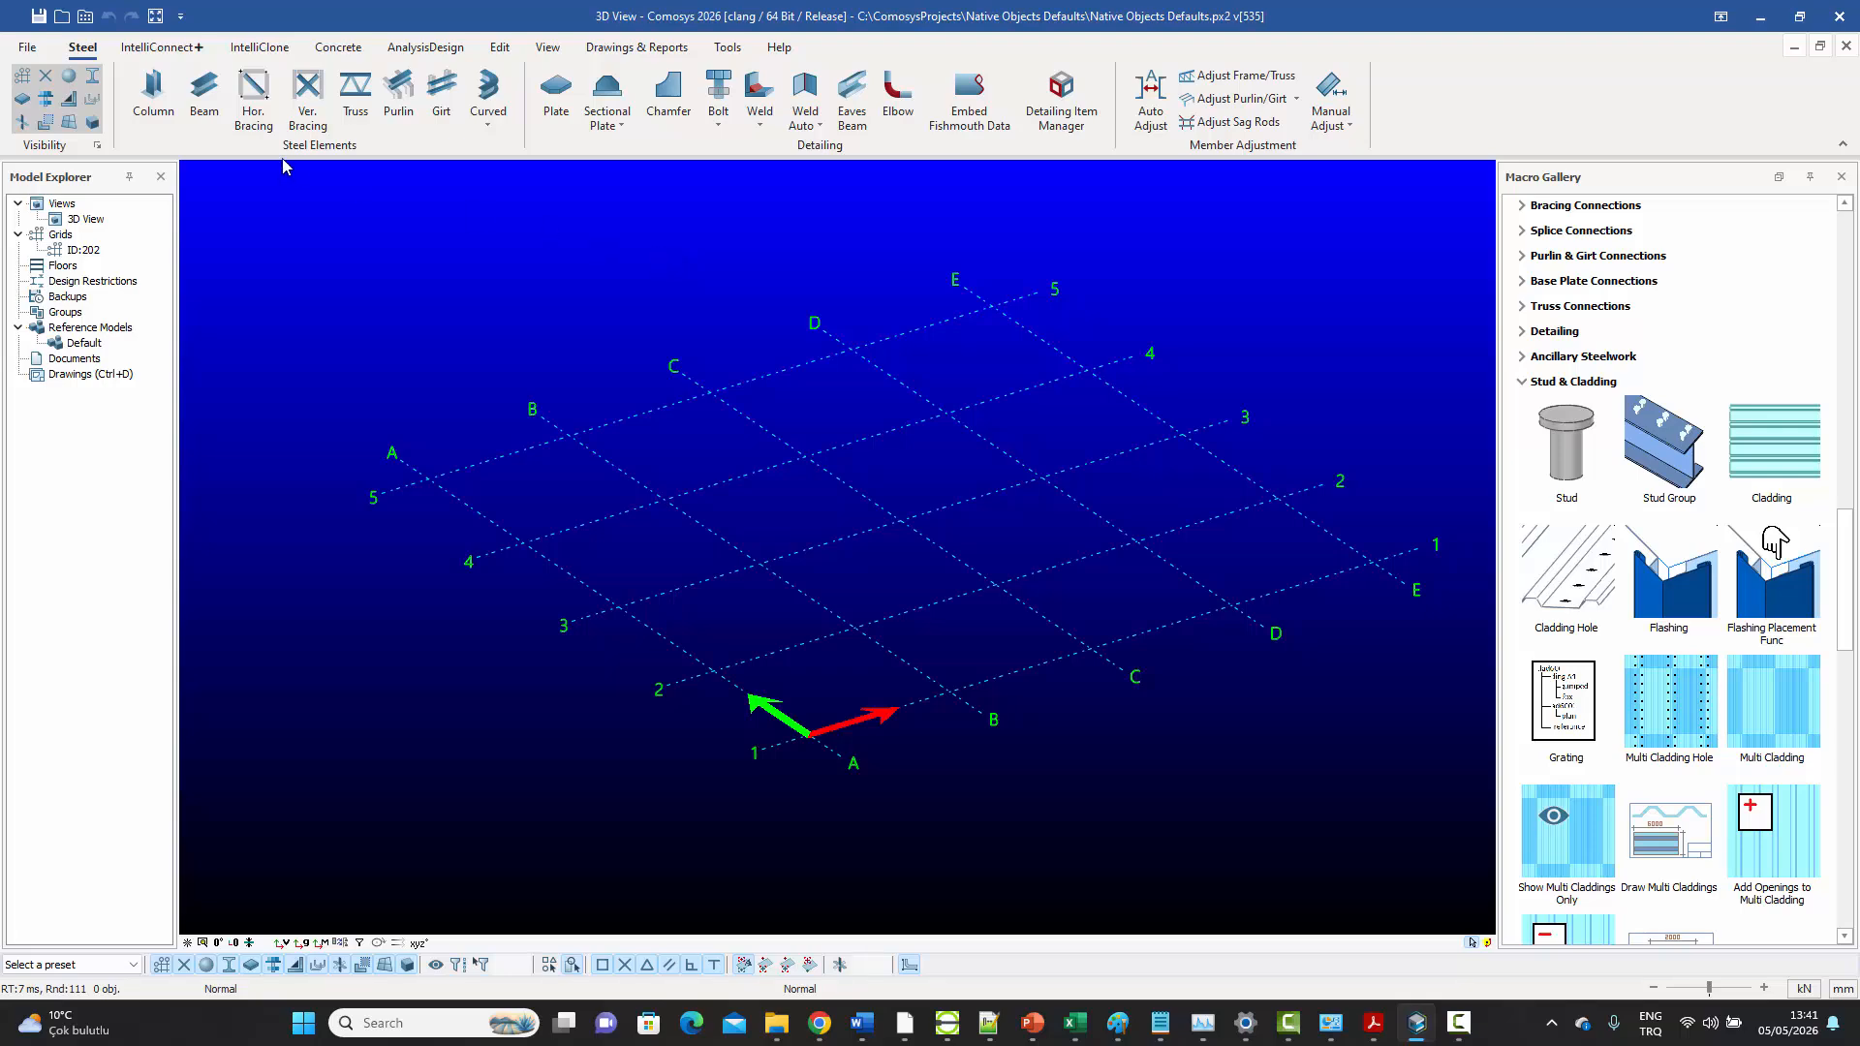
left_click(253, 92, "shift")
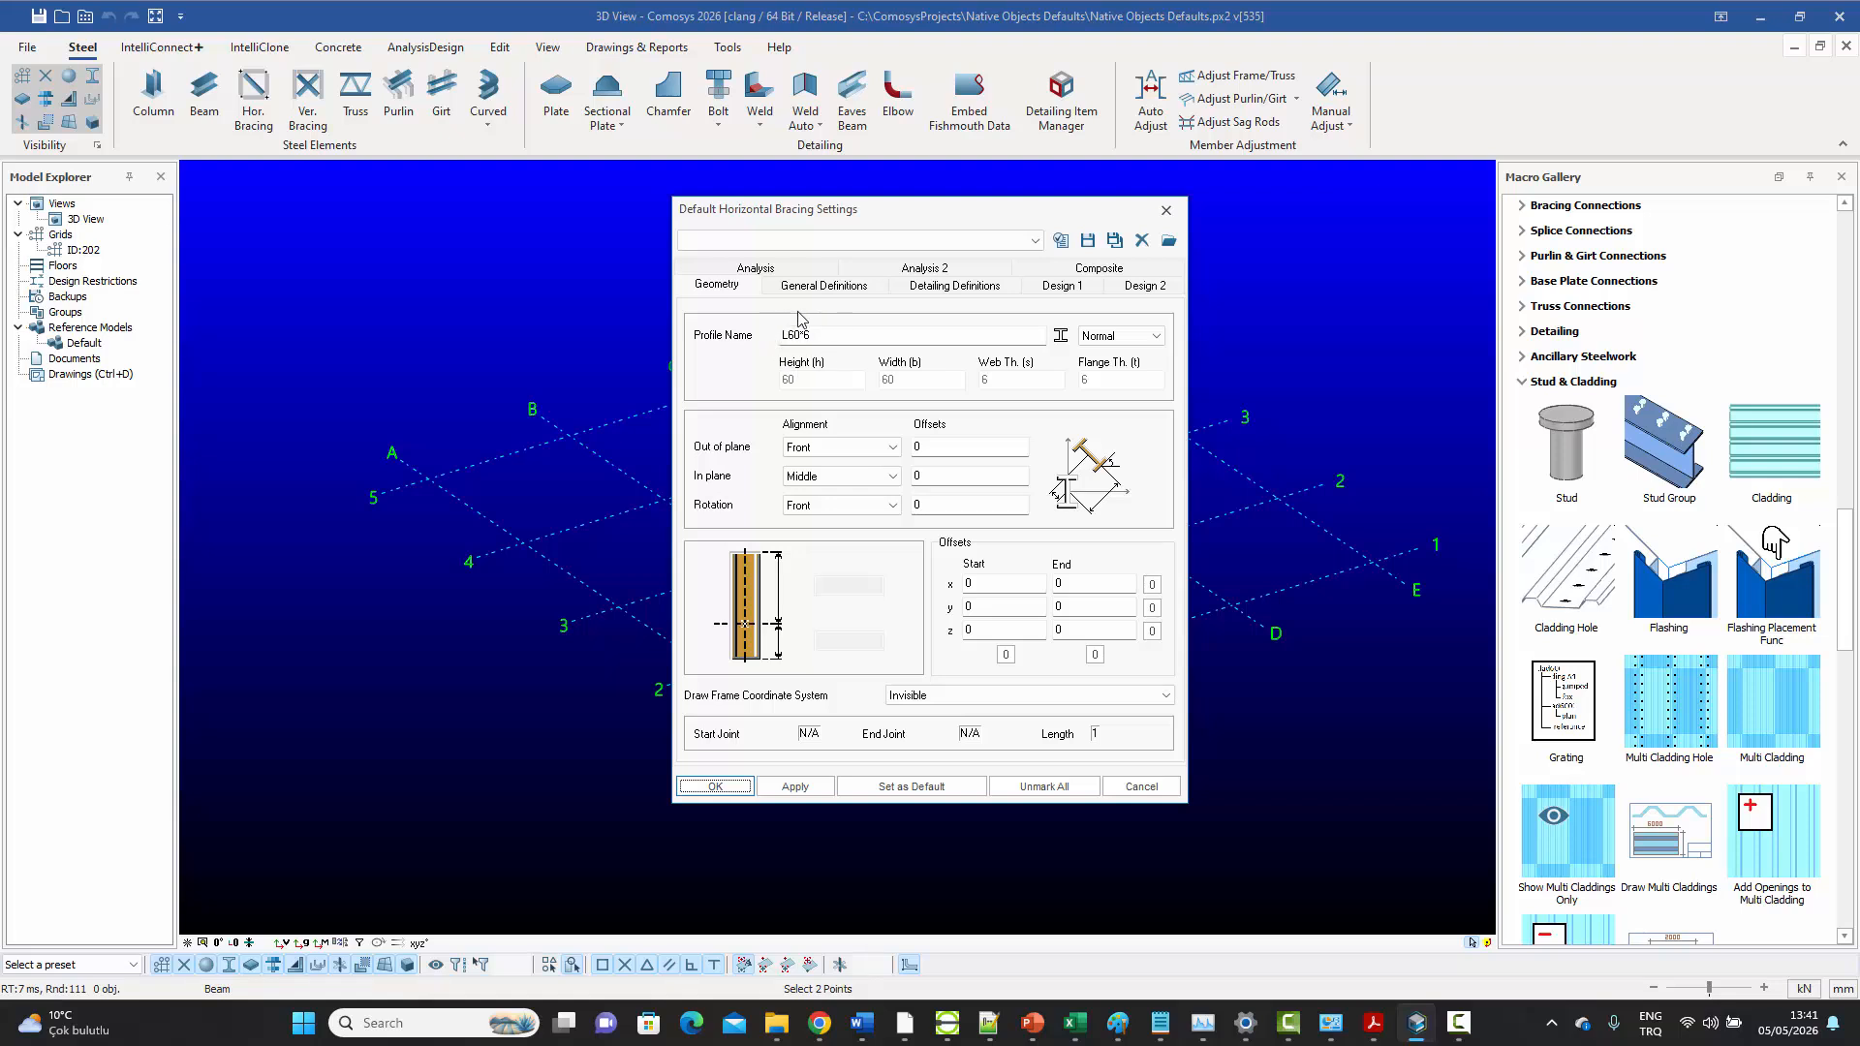
left_click(1060, 337)
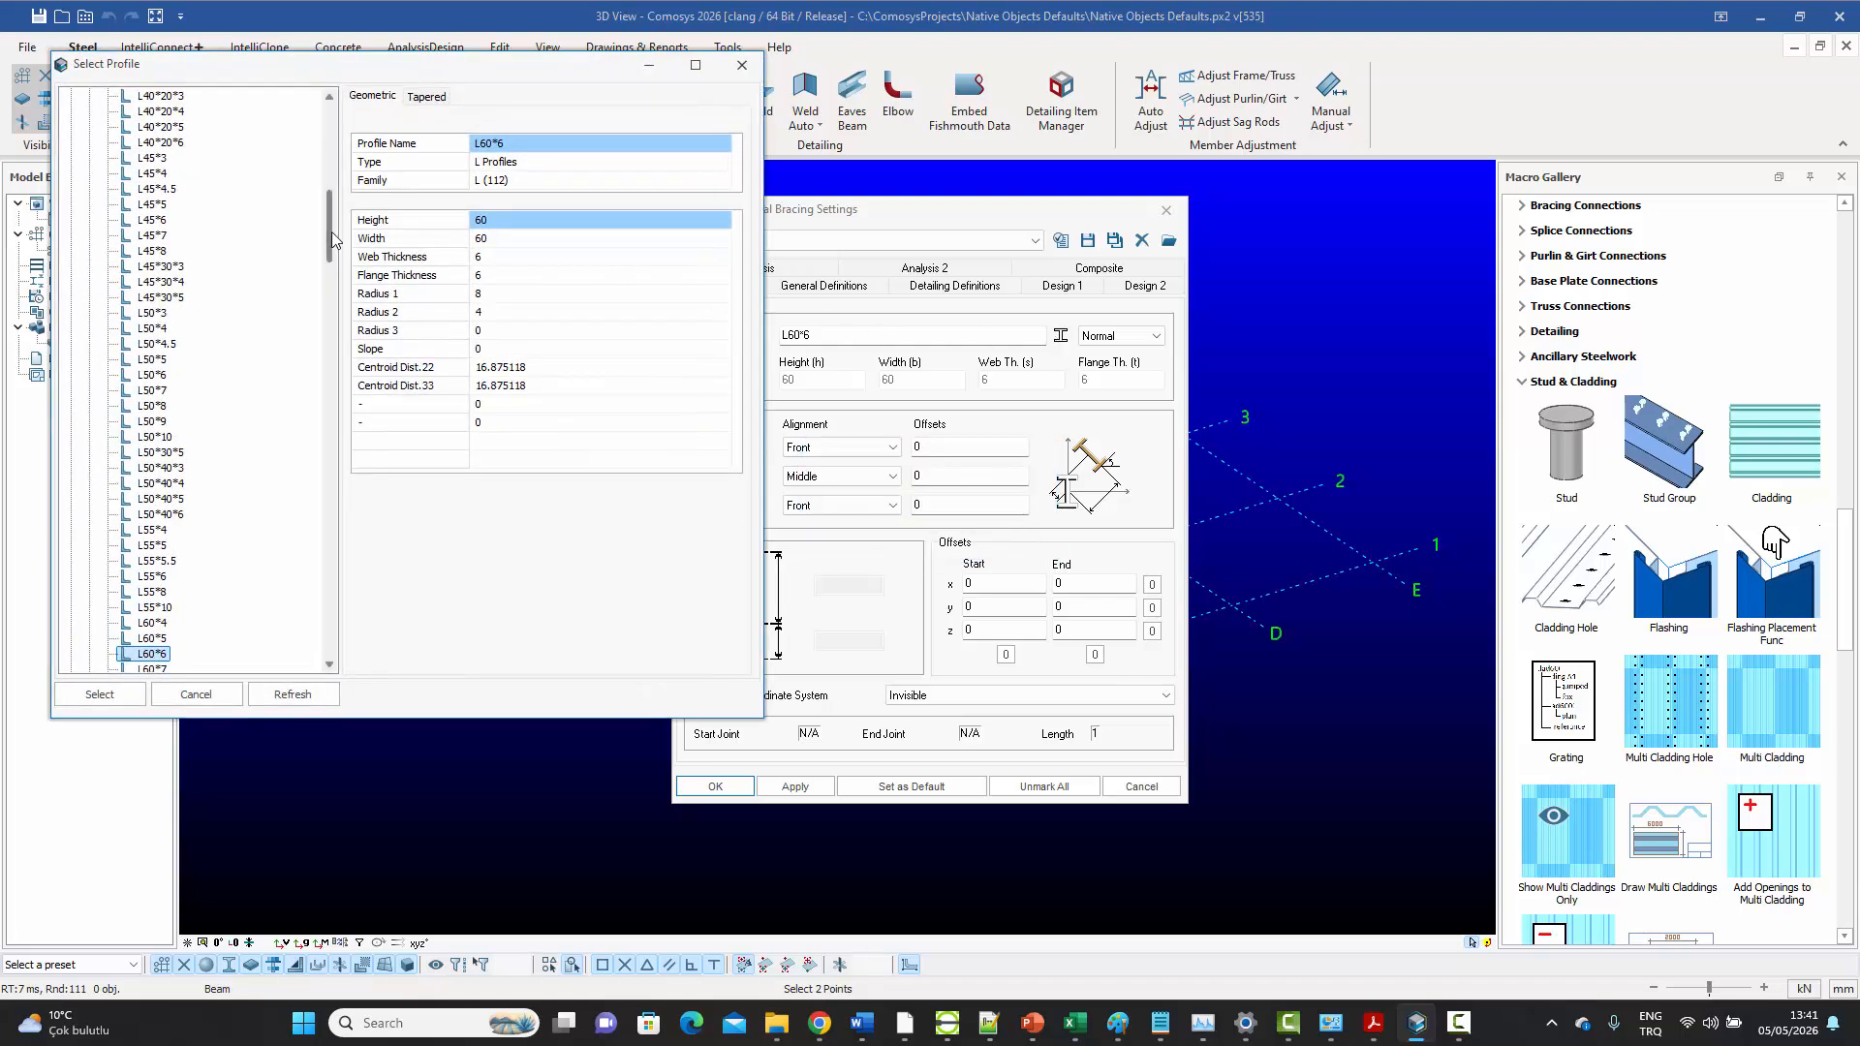
left_click_drag(329, 231, 325, 139)
left_click(71, 113)
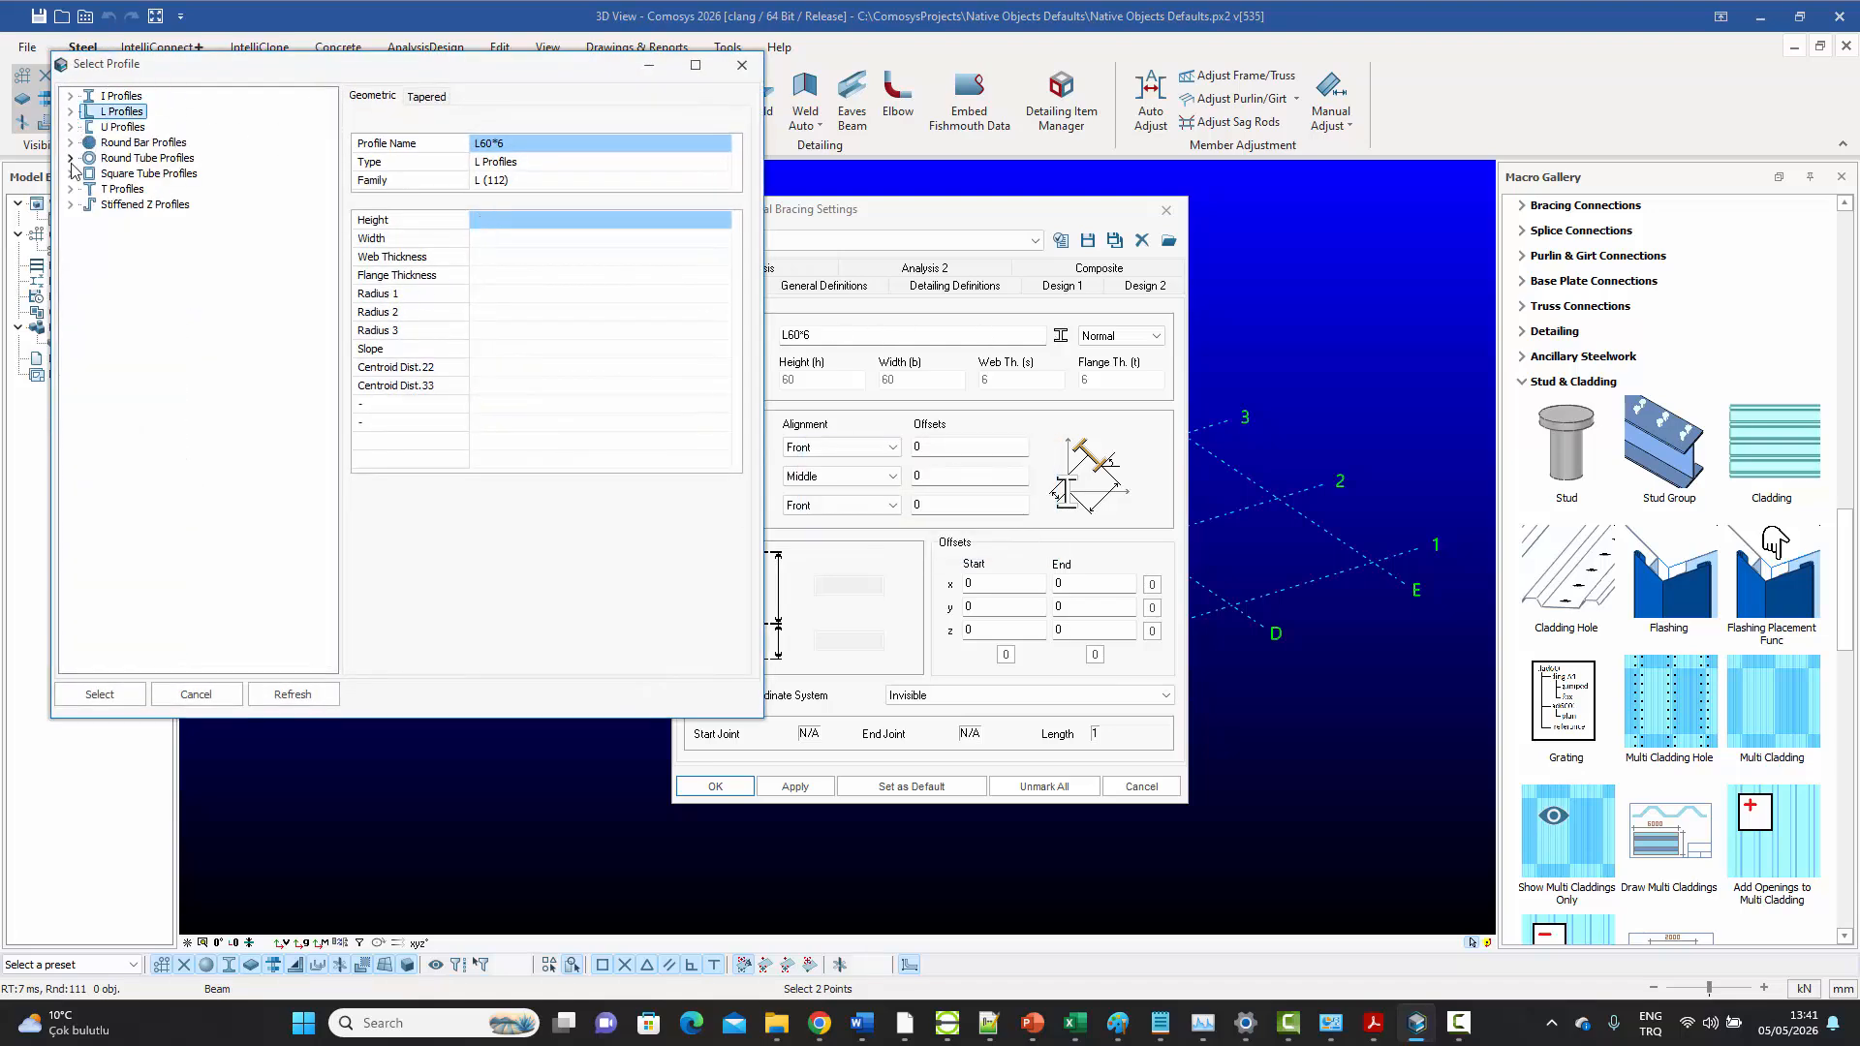
left_click(70, 158)
left_click(88, 175)
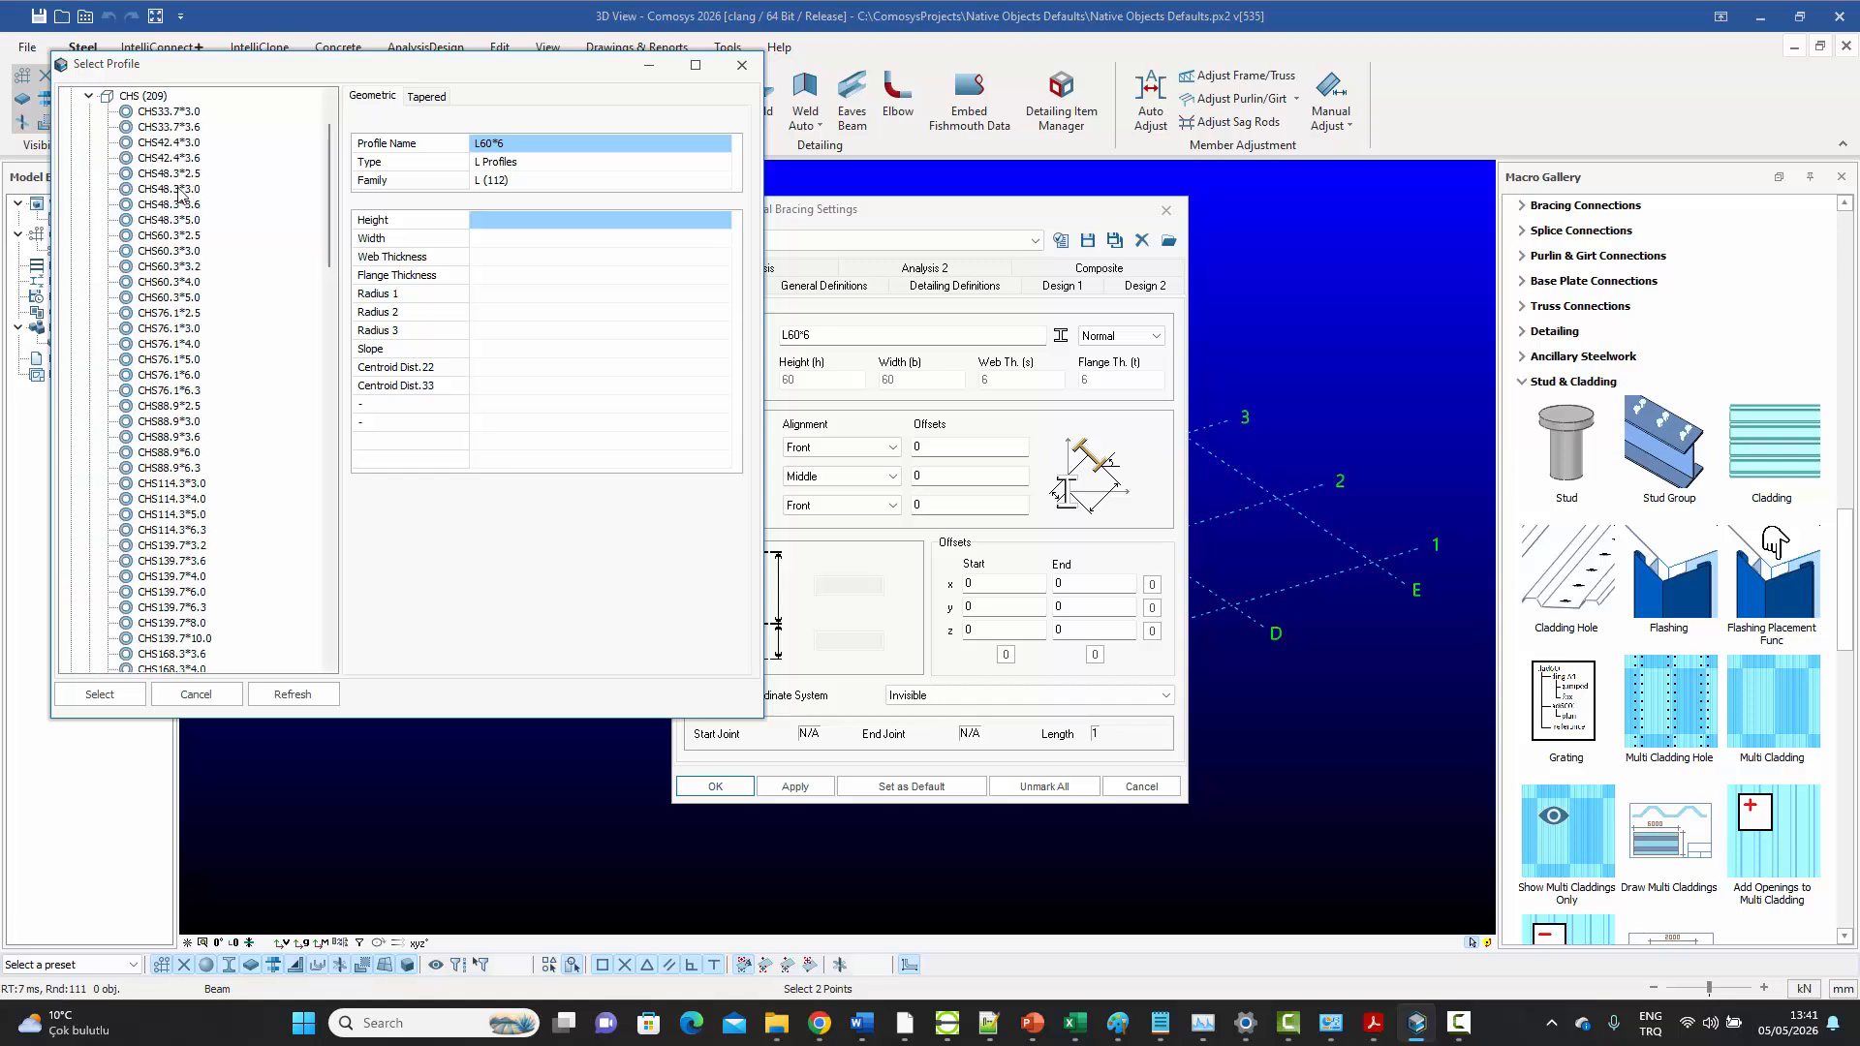
left_click(167, 267)
left_click(97, 697)
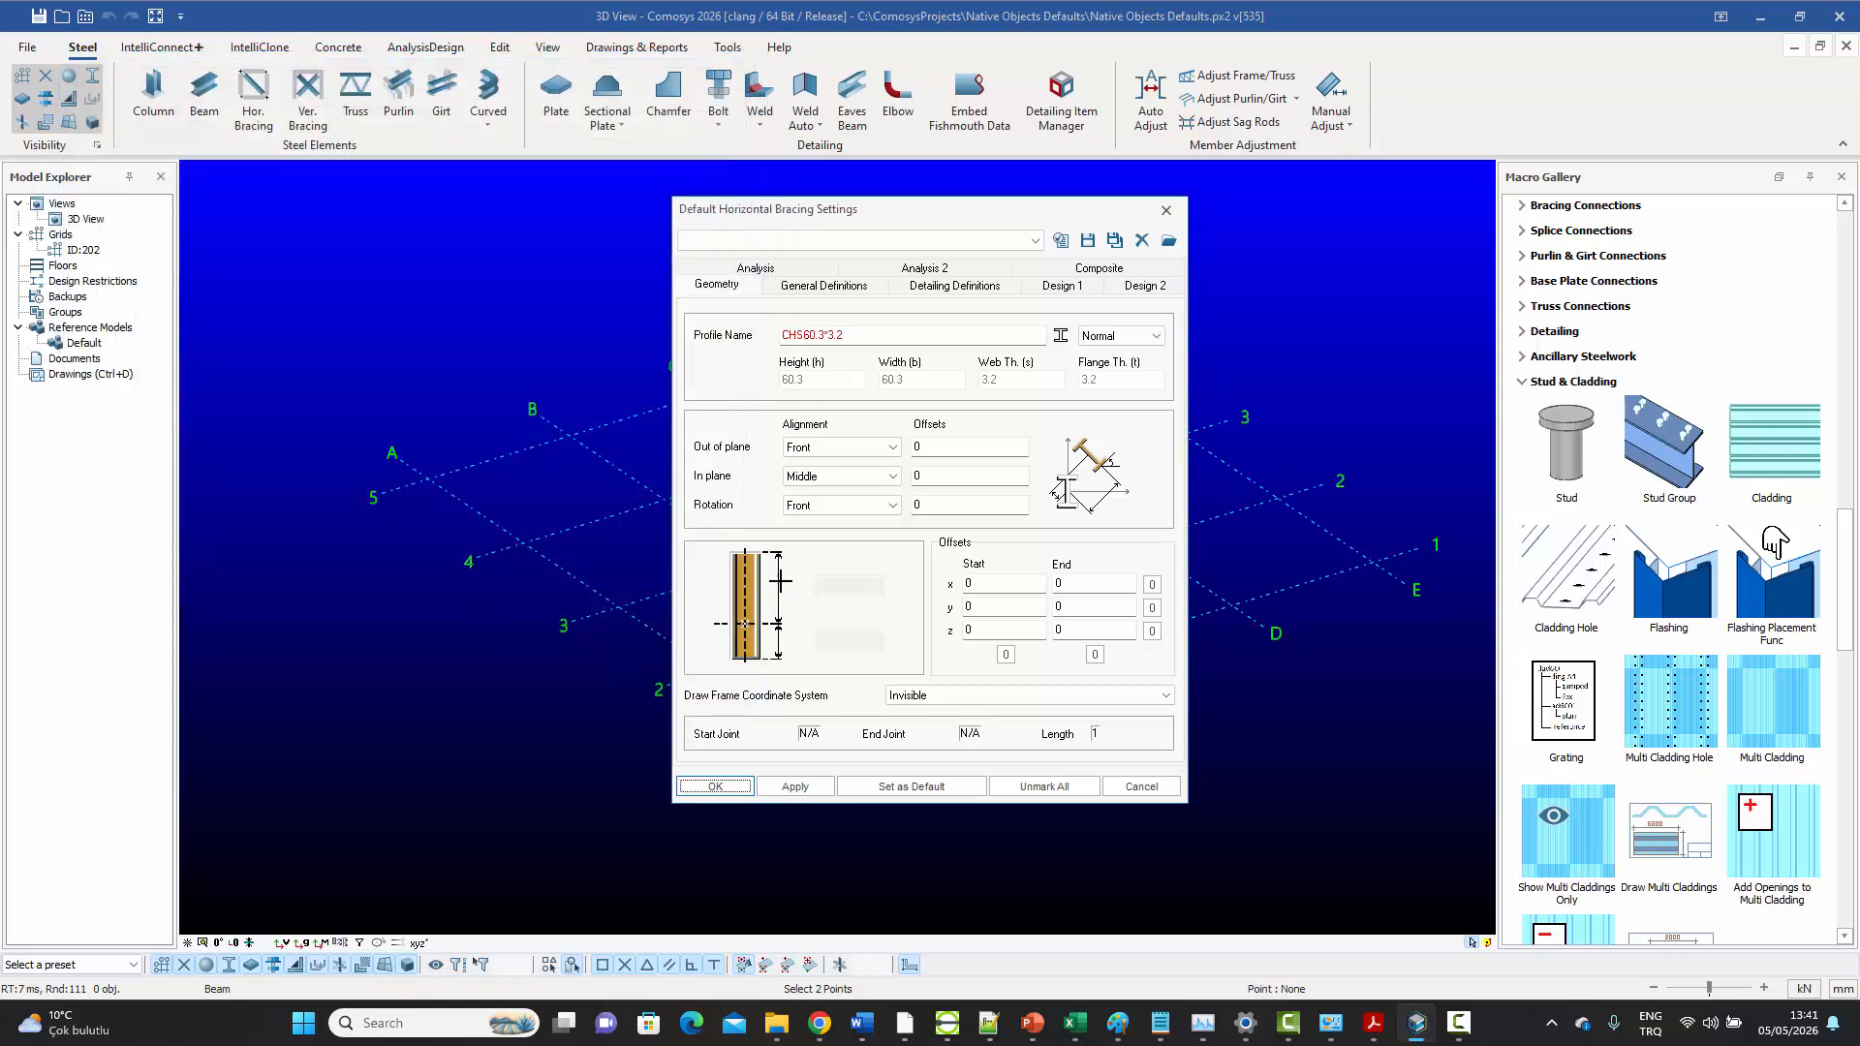
Apply the horizontal bracing settings, save them as the default, and leave the Horizontal Bracing command
left_click(794, 786)
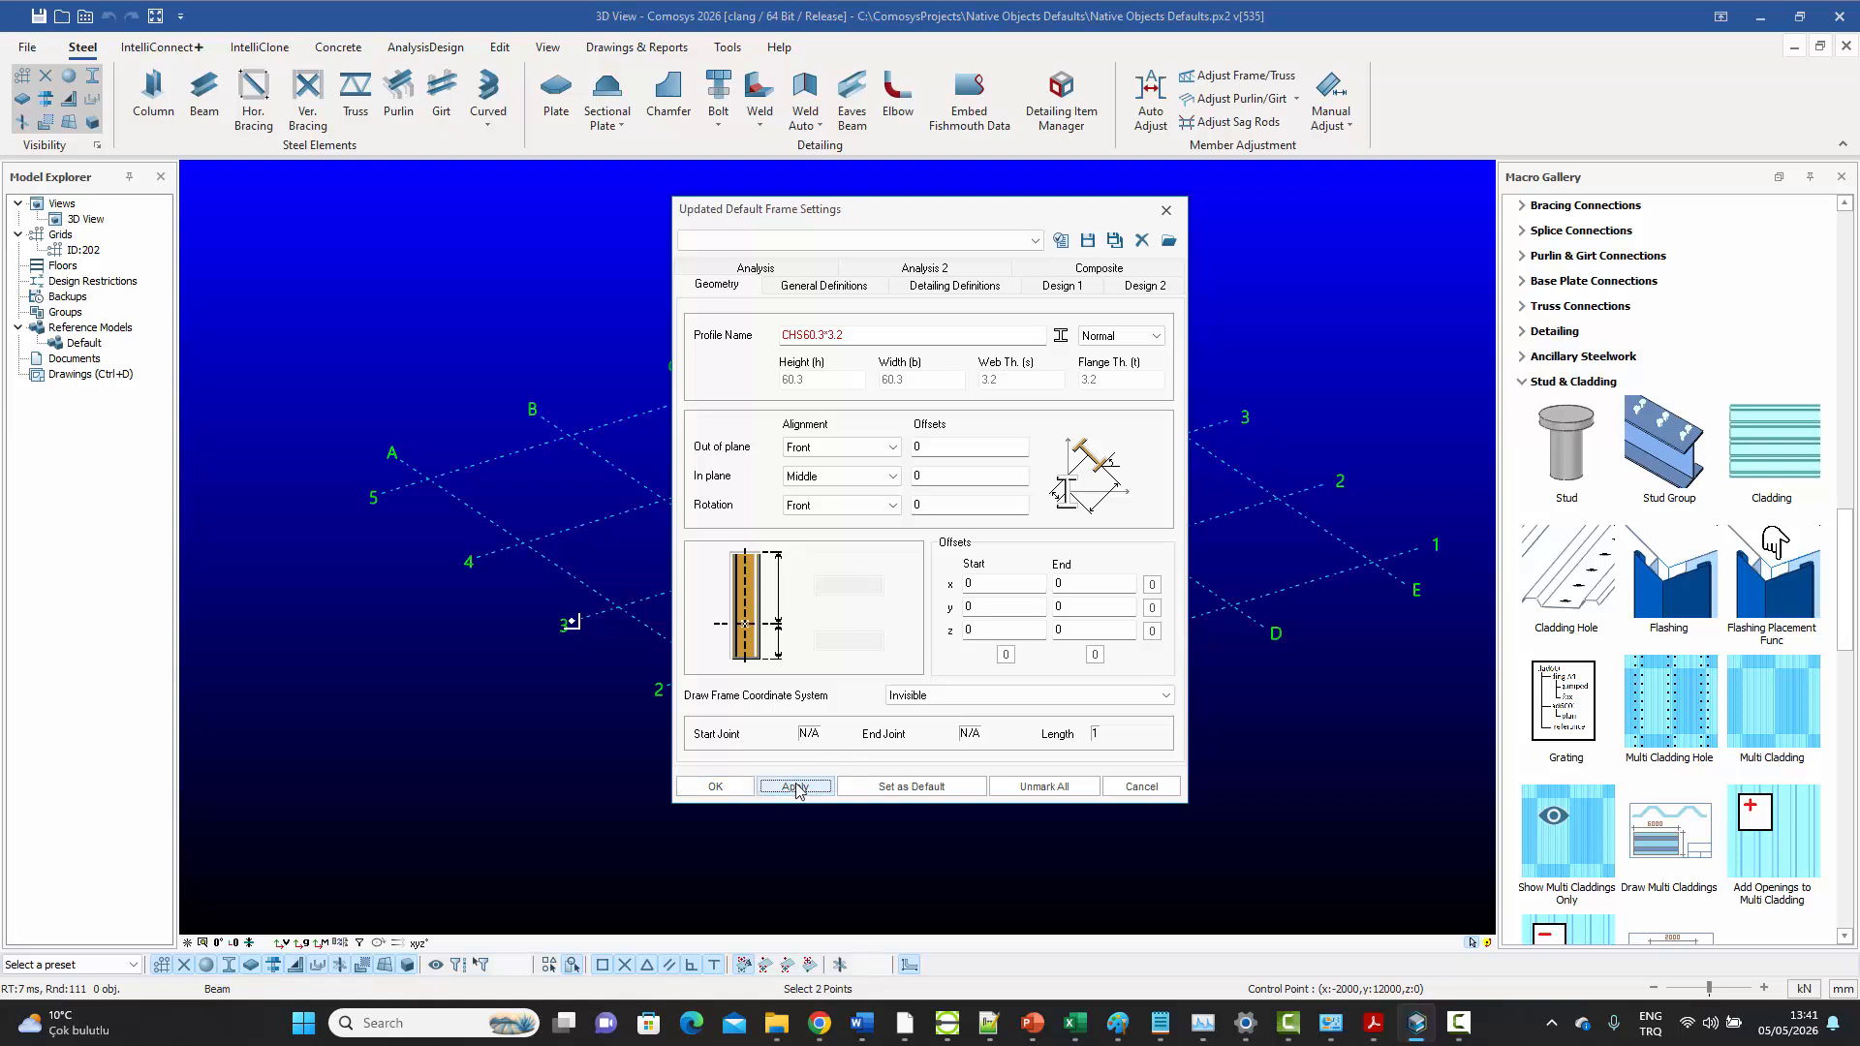
left_click(901, 787)
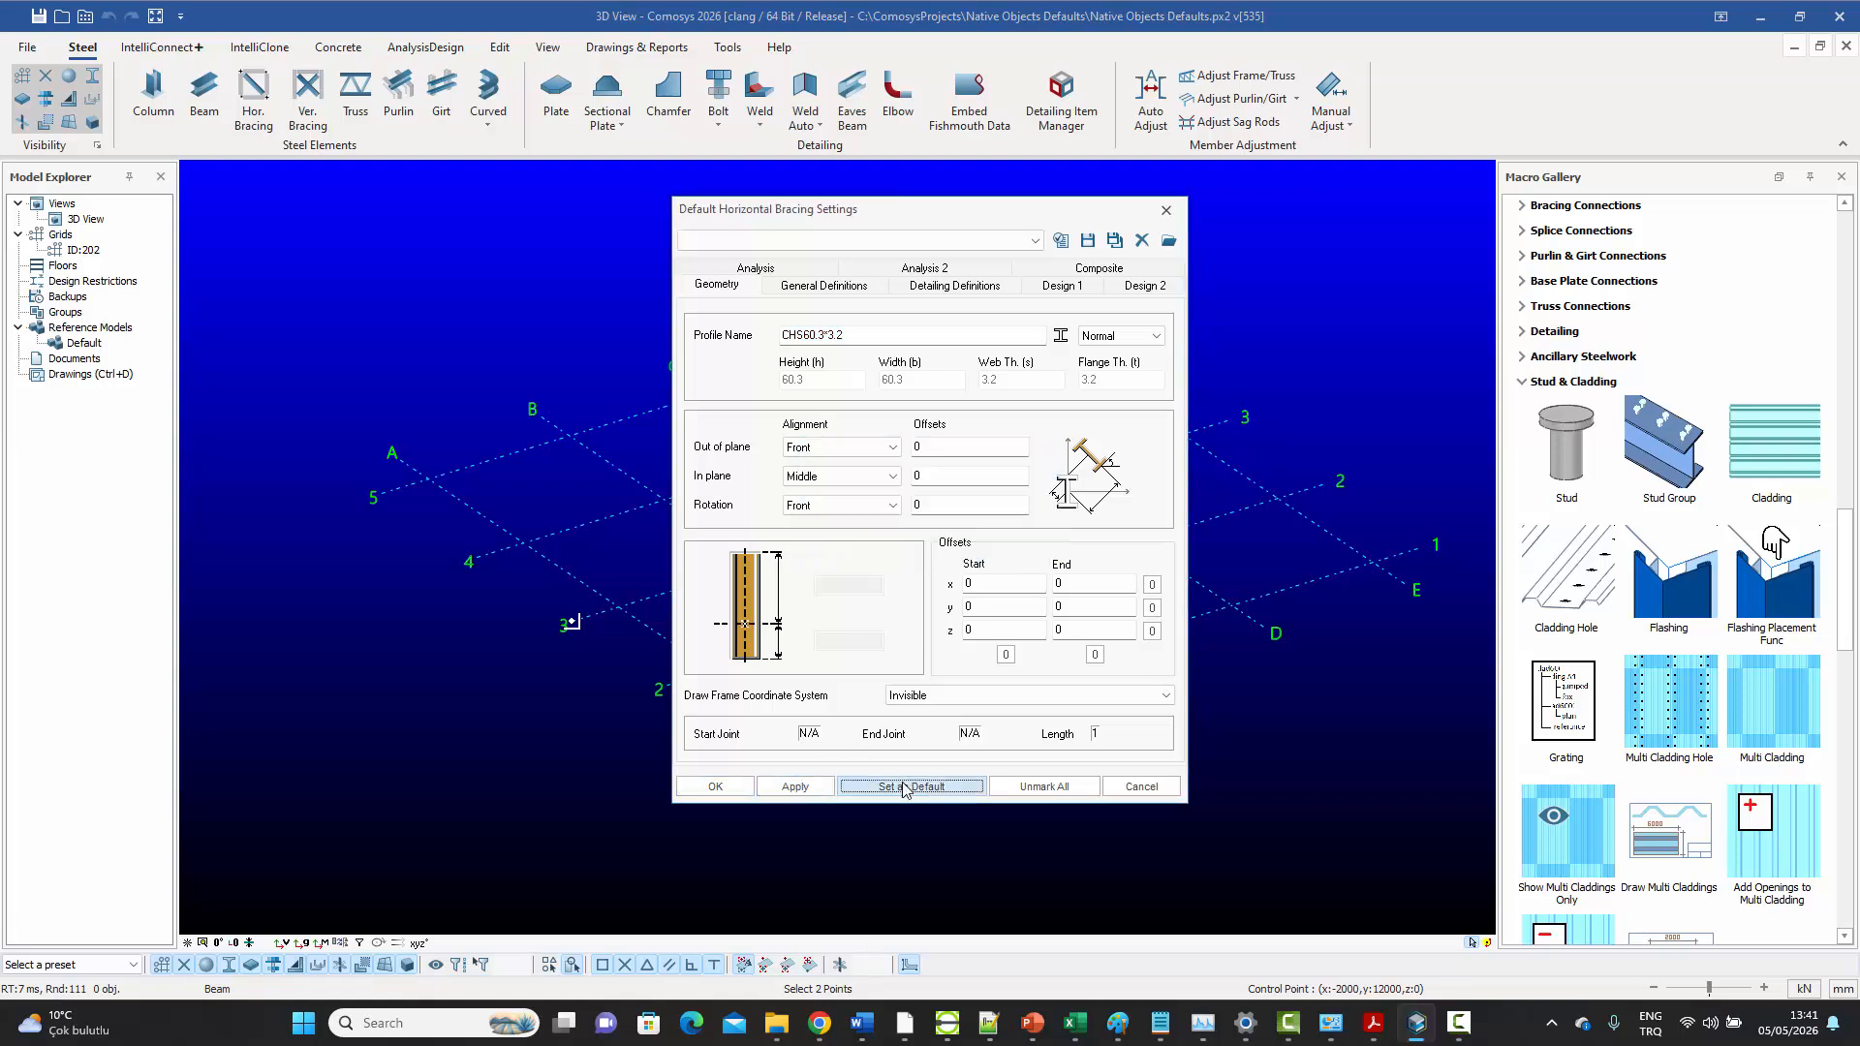
left_click(715, 787)
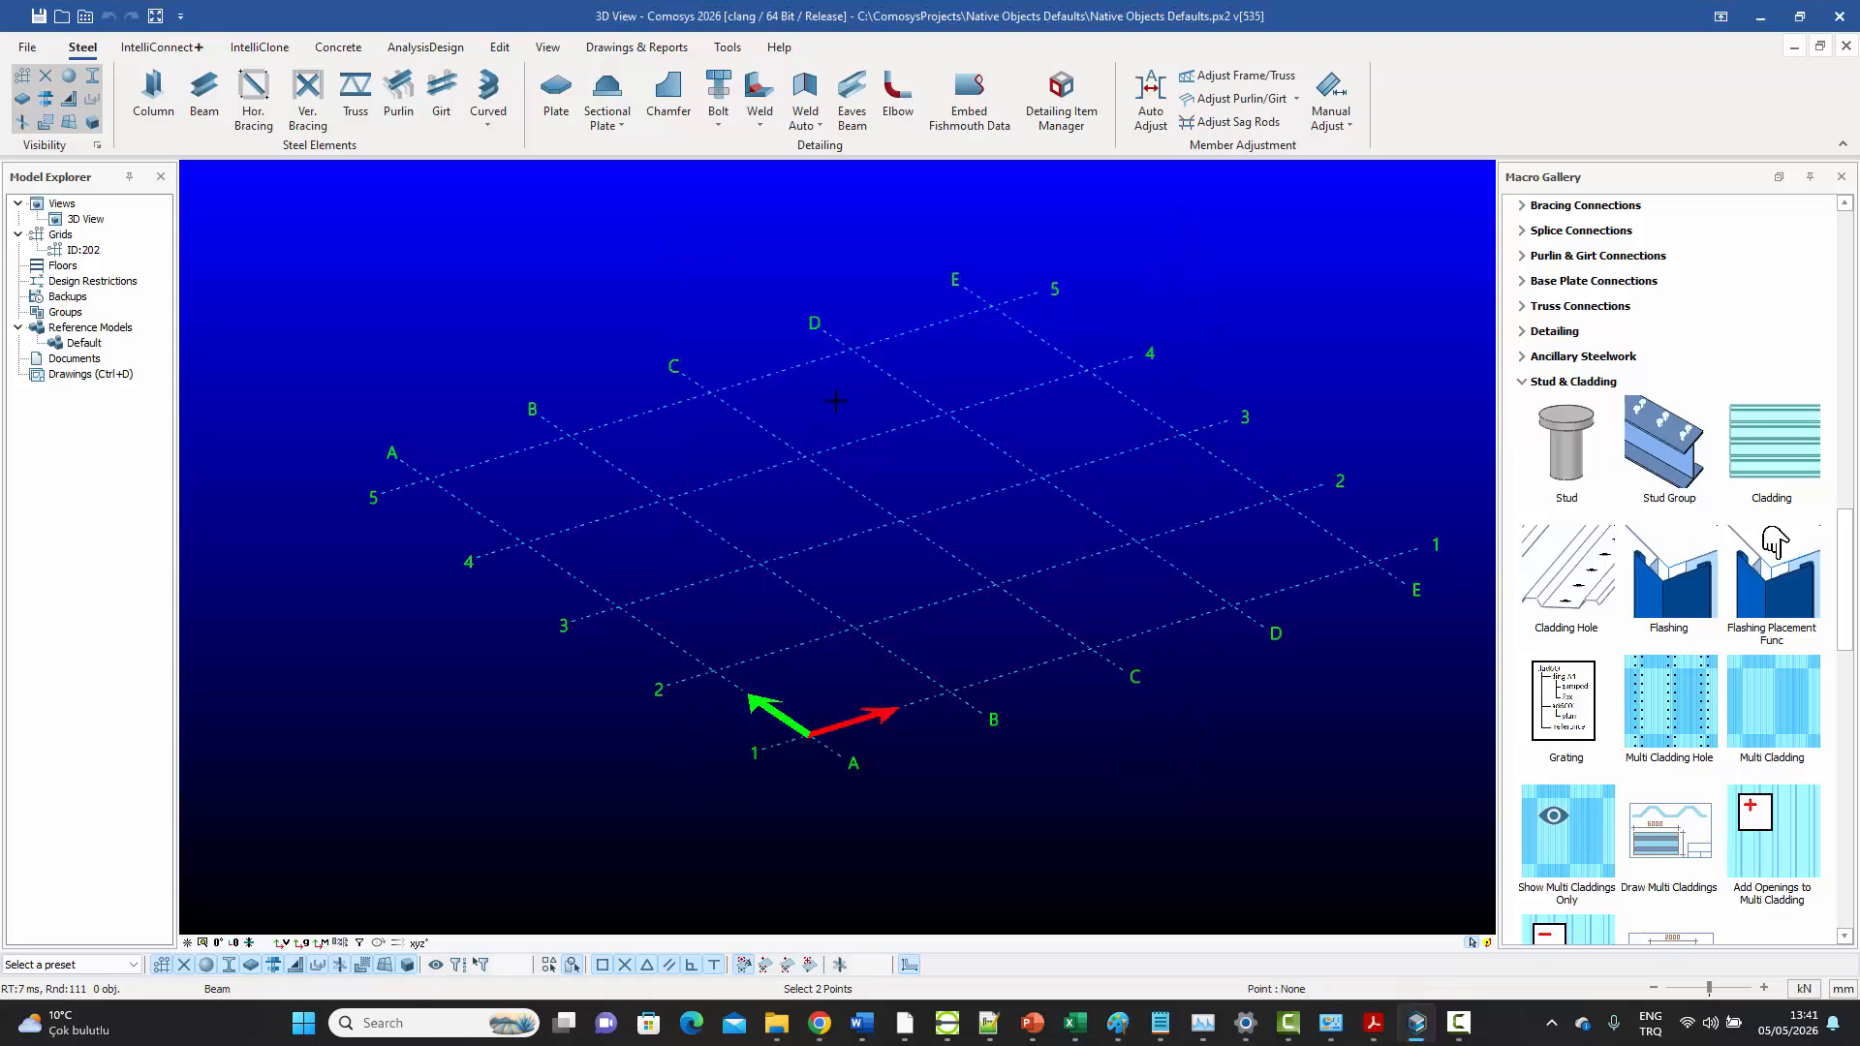
right_click(835, 400)
left_click(882, 414)
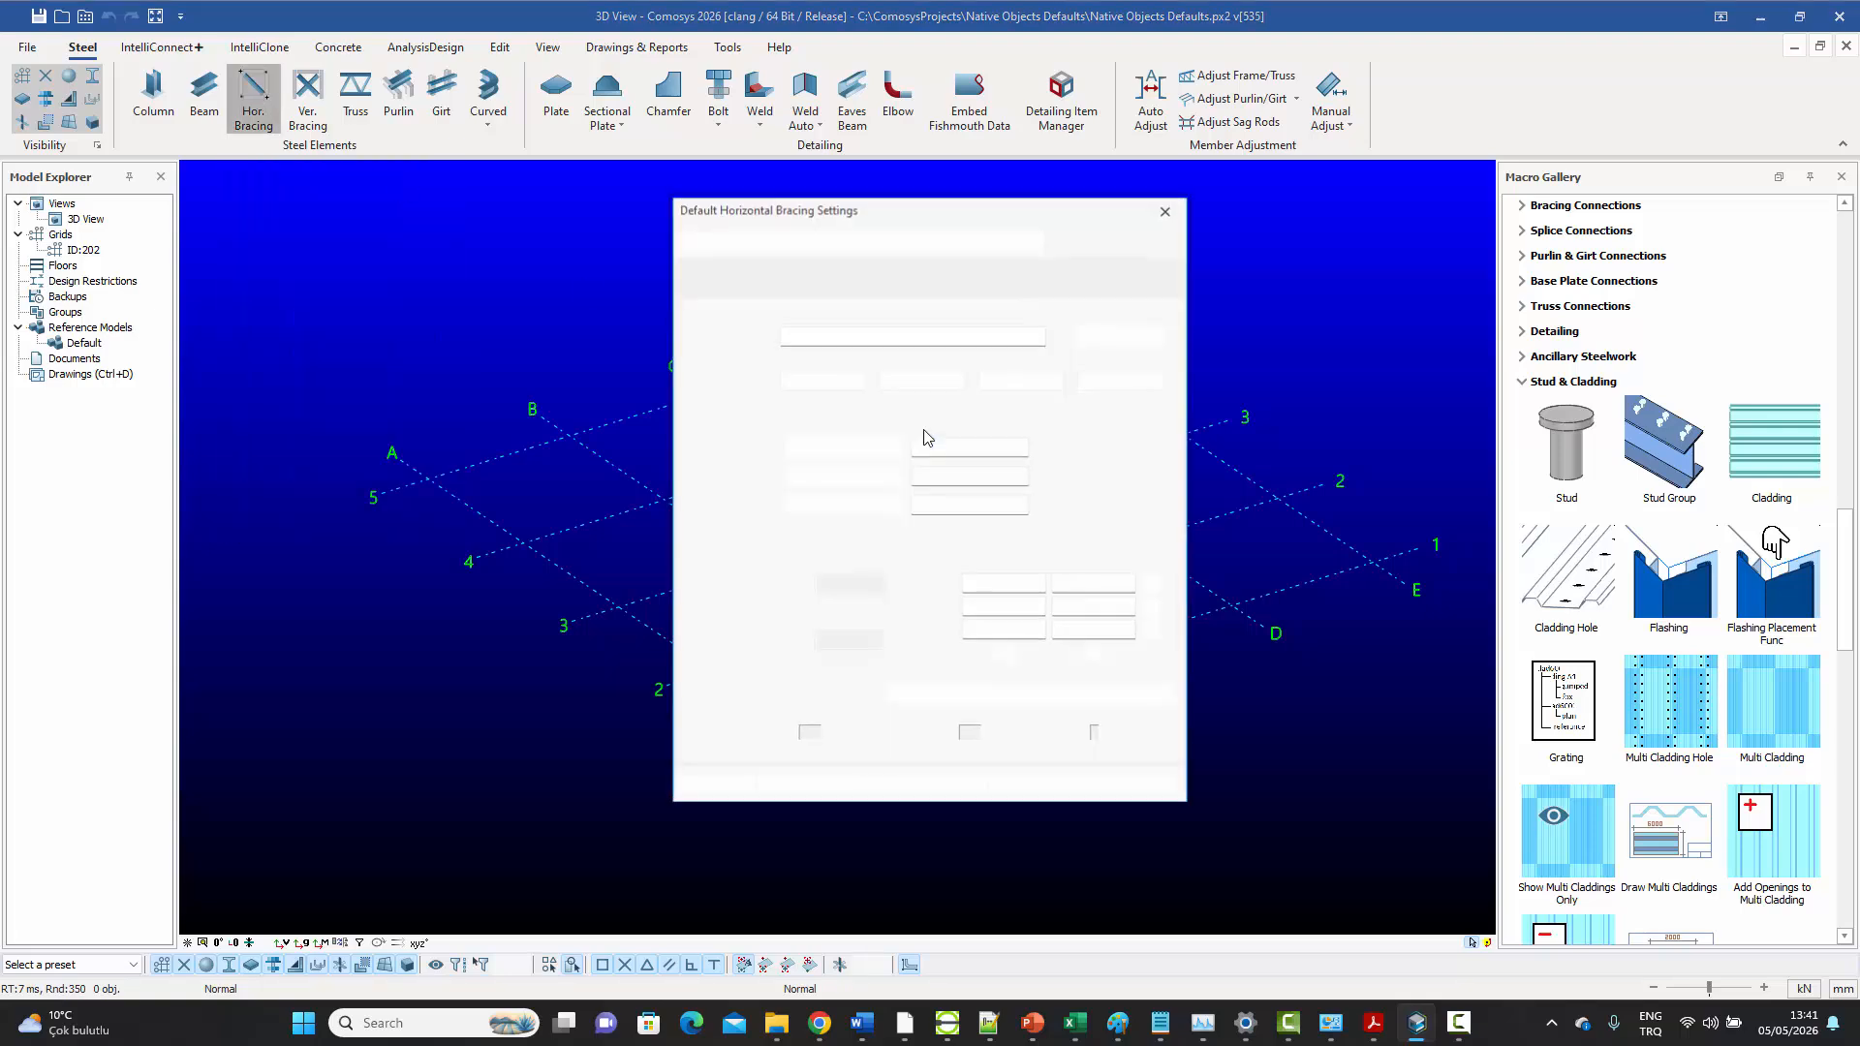
Check the material in the General Definitions of the default horizontal bracing settings, and leave the command
left_click(823, 285)
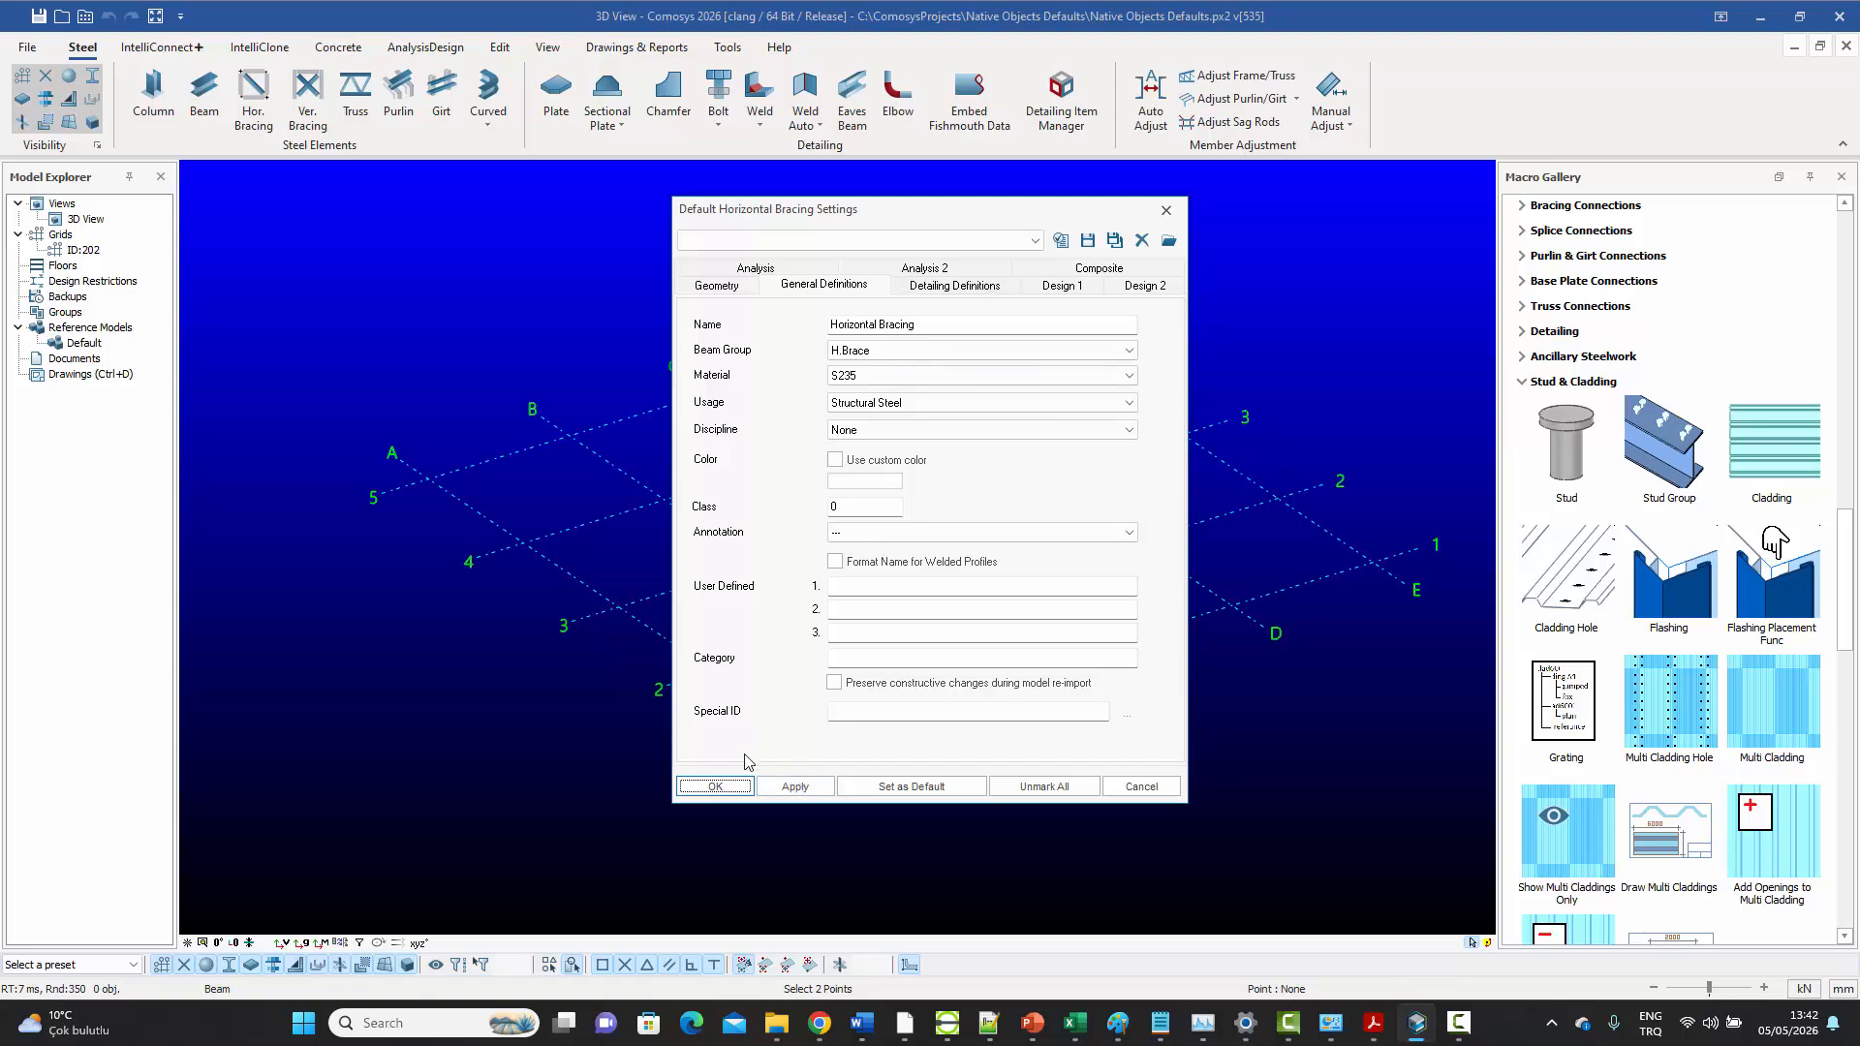
left_click(732, 790)
right_click(813, 286)
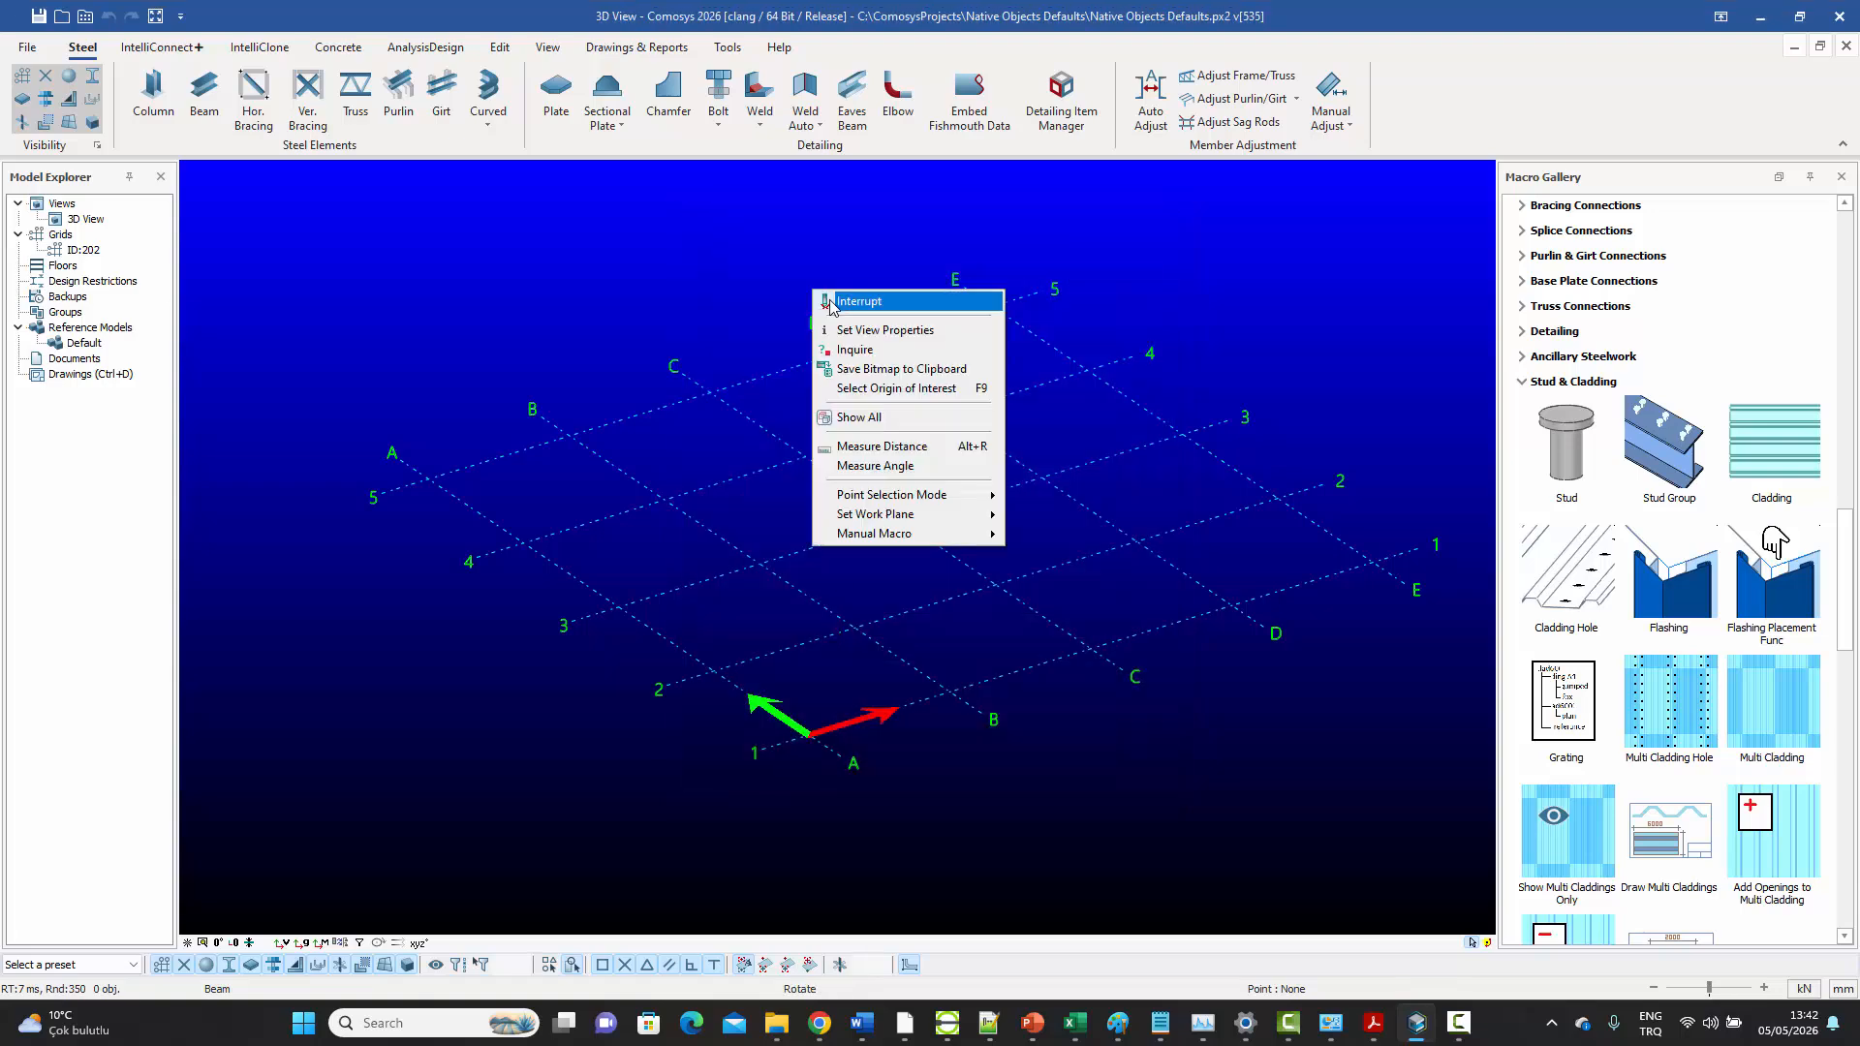
left_click(829, 302)
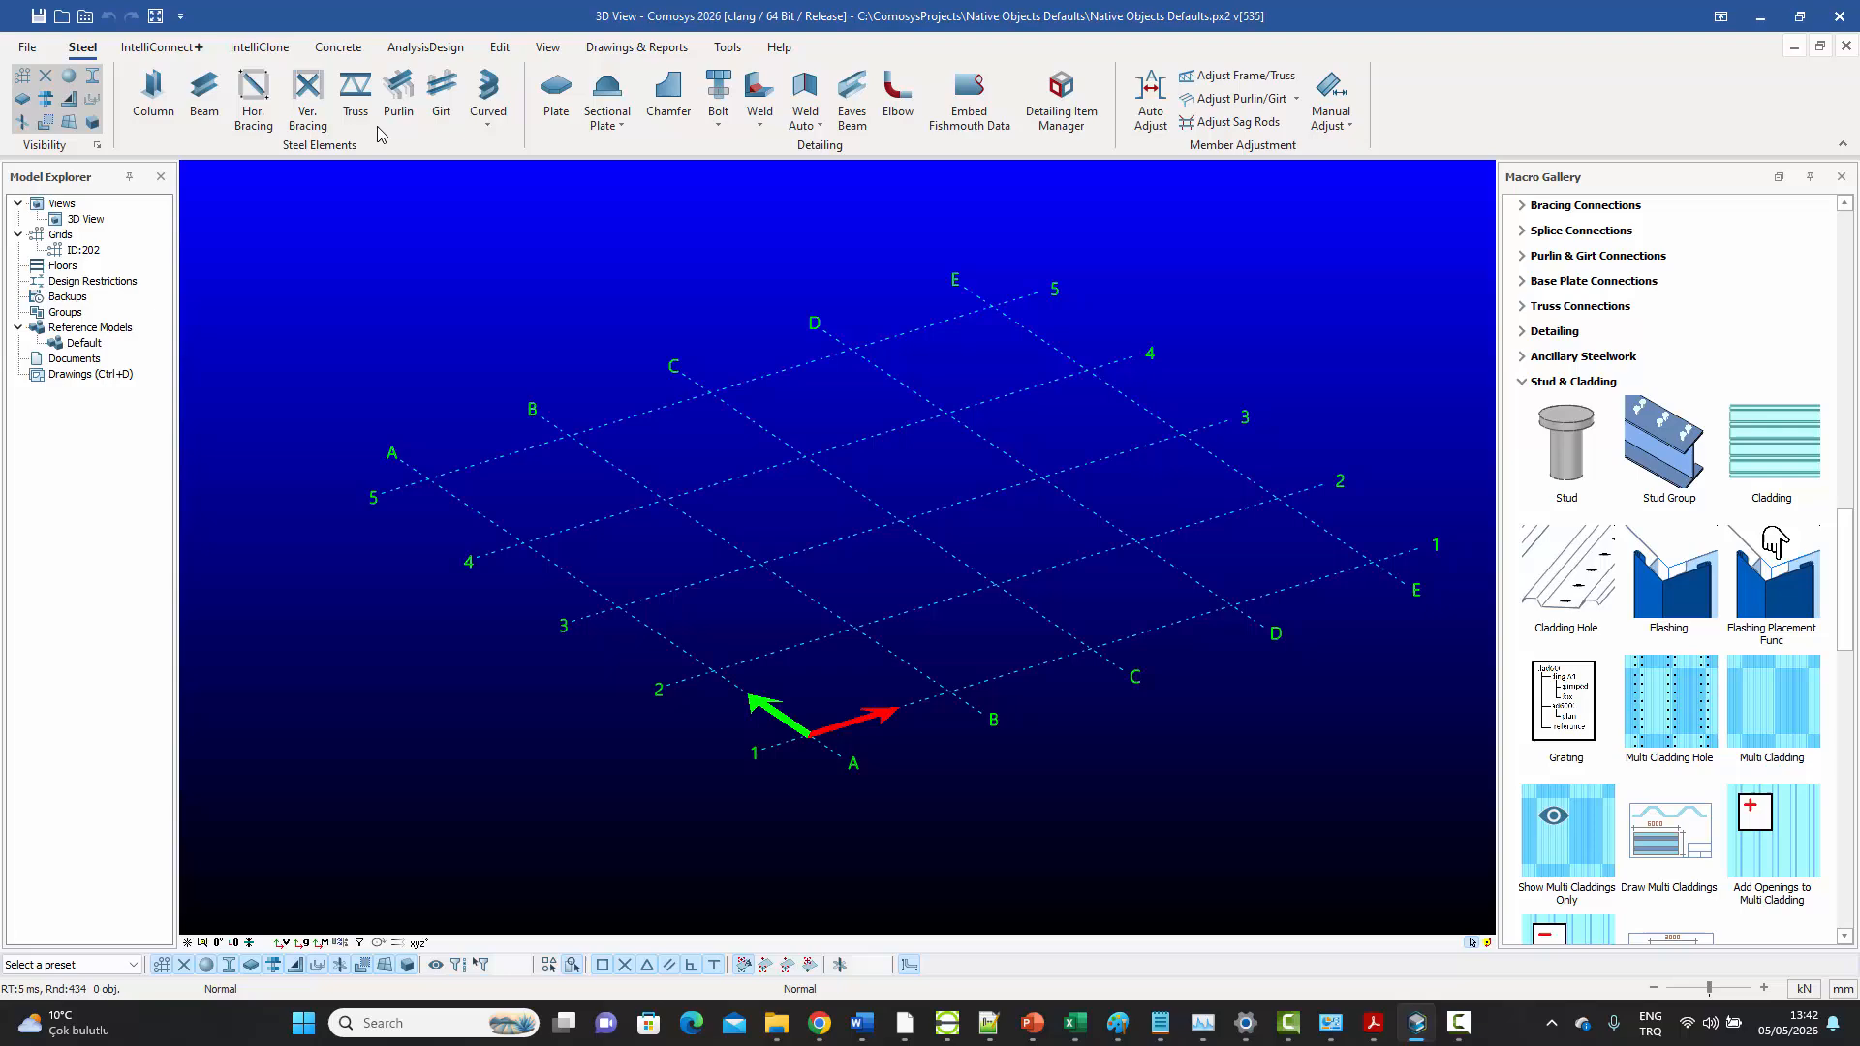
Choose the CHS114.3*4.0 round tube as the profile in the default vertical bracing settings
left_click(308, 96)
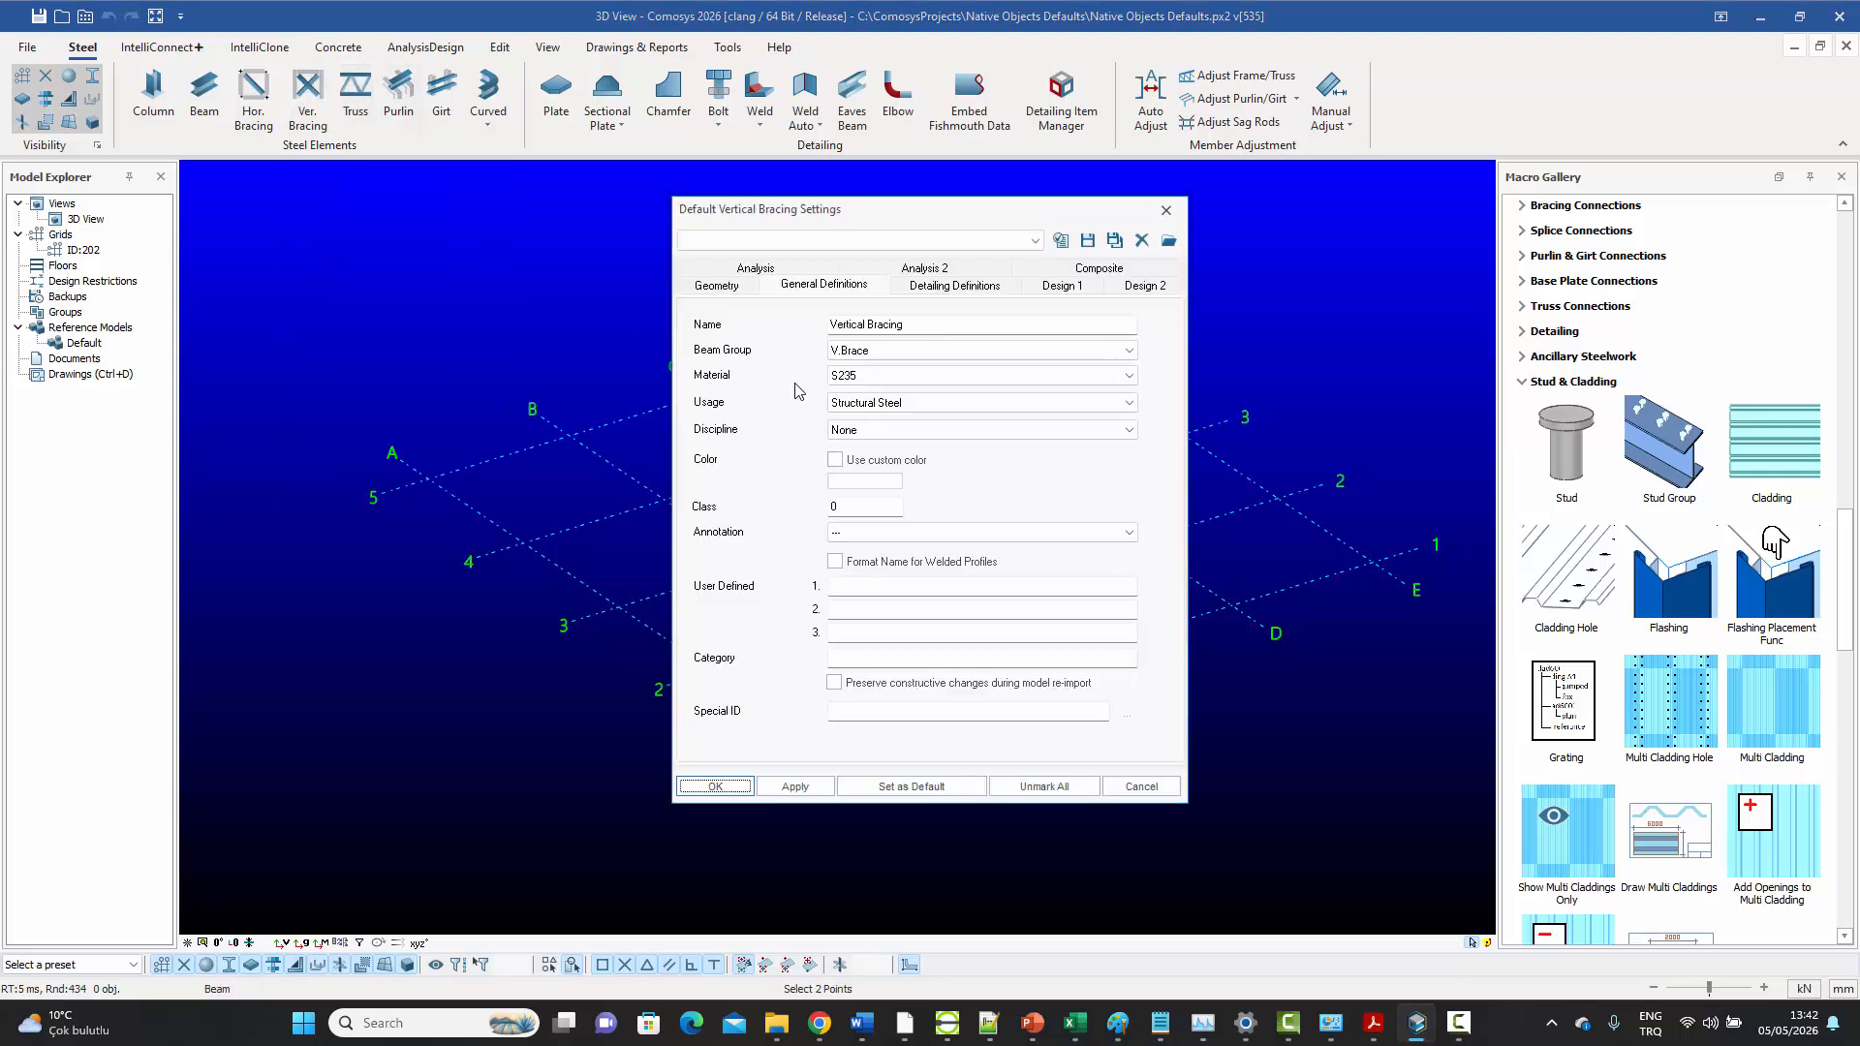
left_click(716, 286)
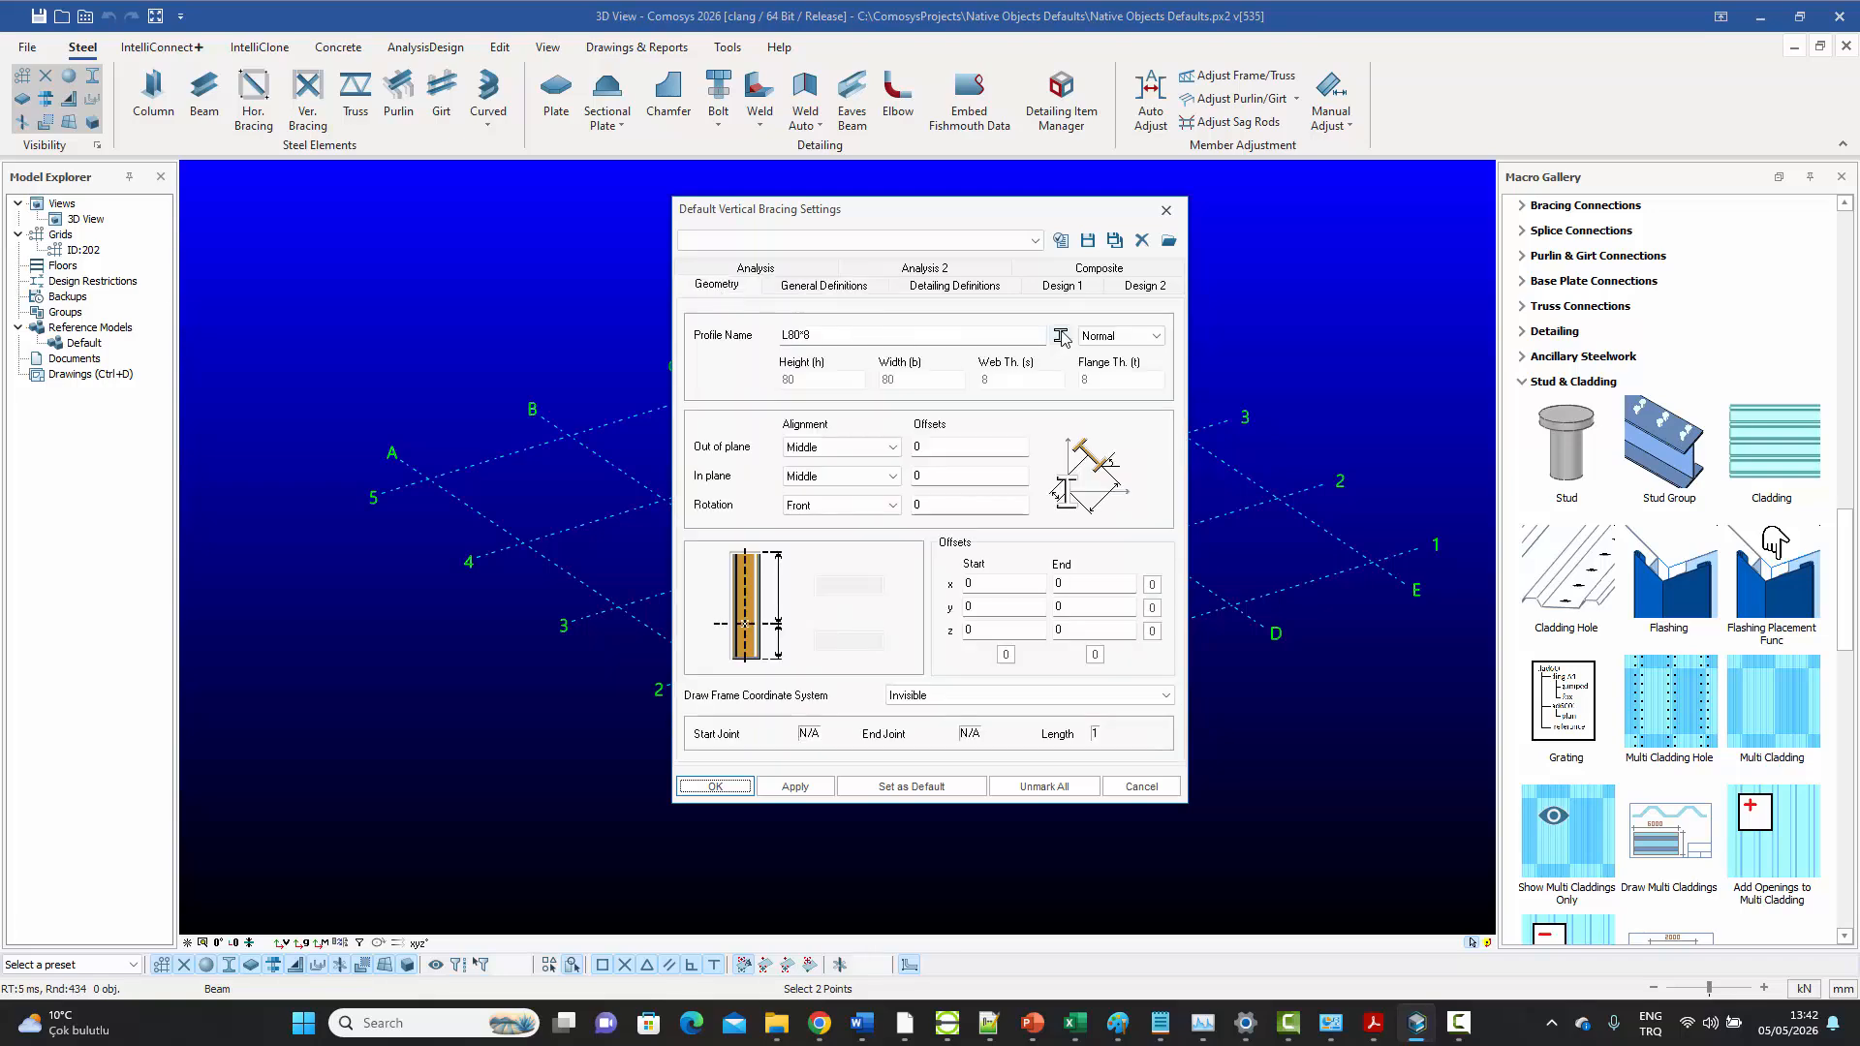
left_click(1061, 336)
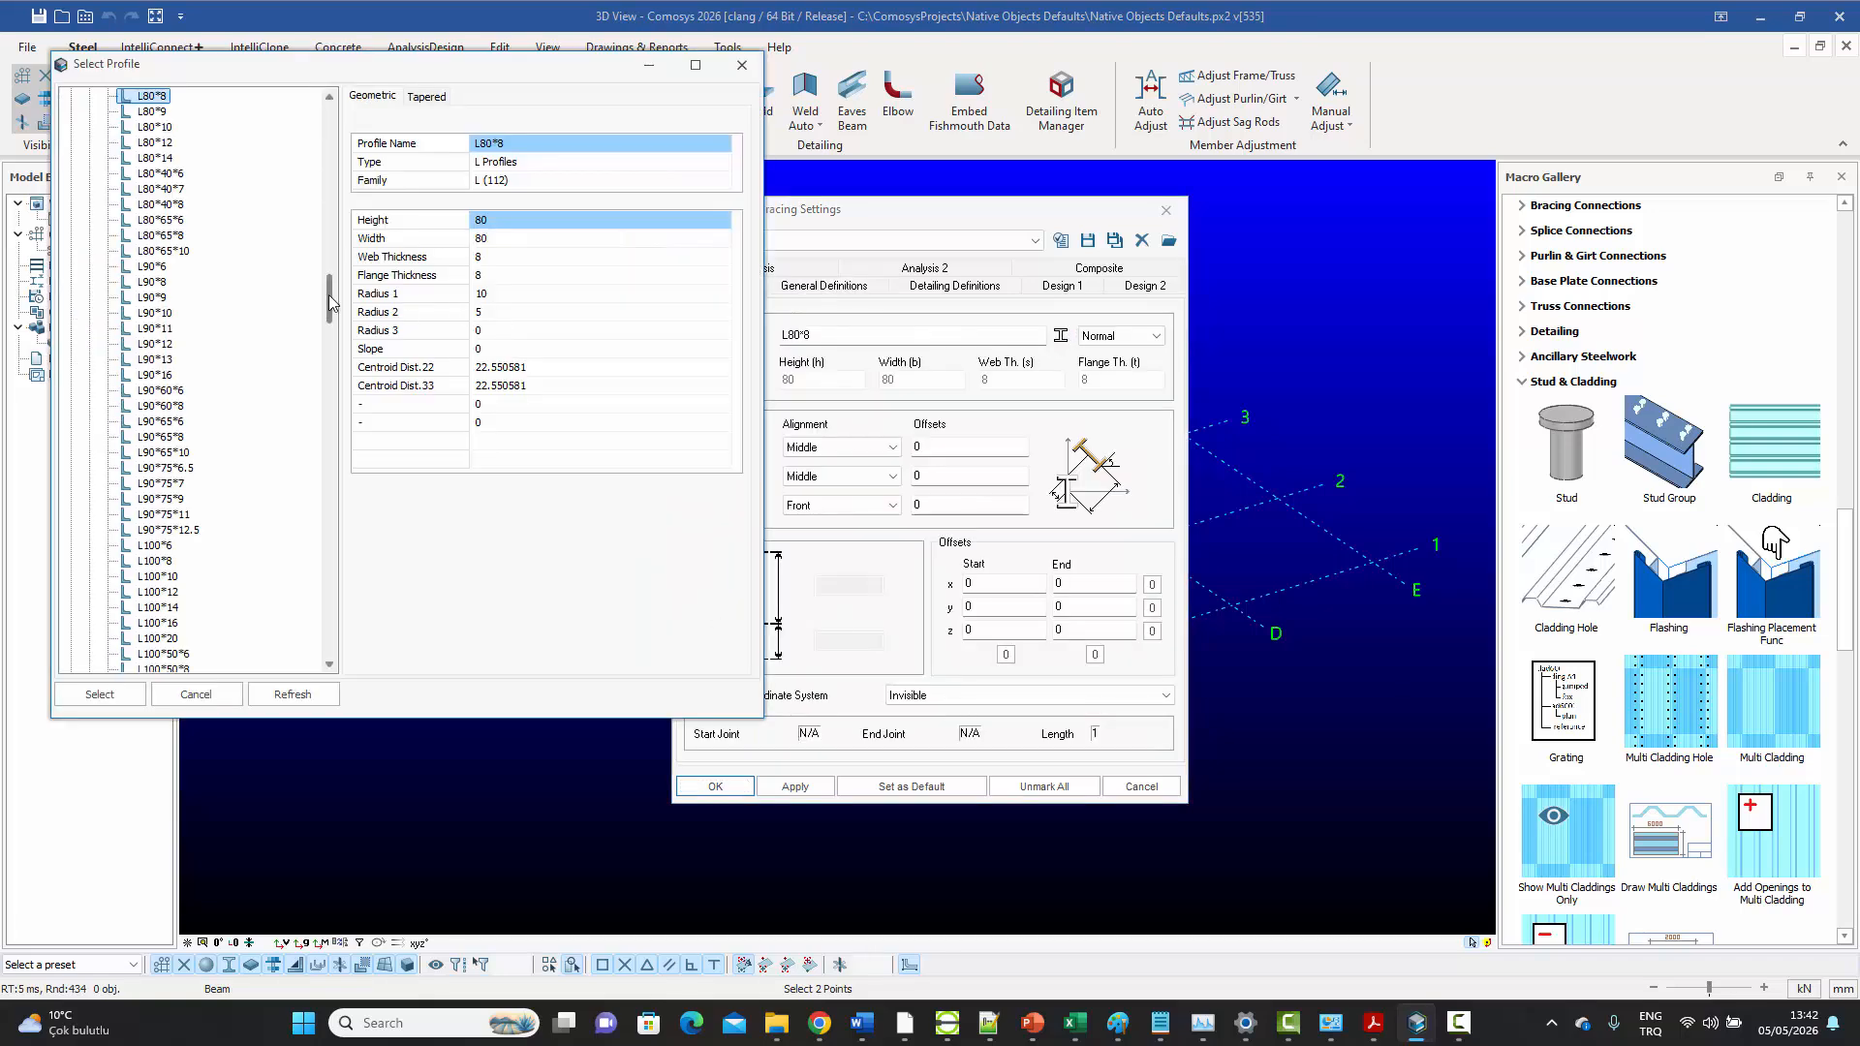
left_click_drag(333, 302, 339, 118)
left_click(70, 111)
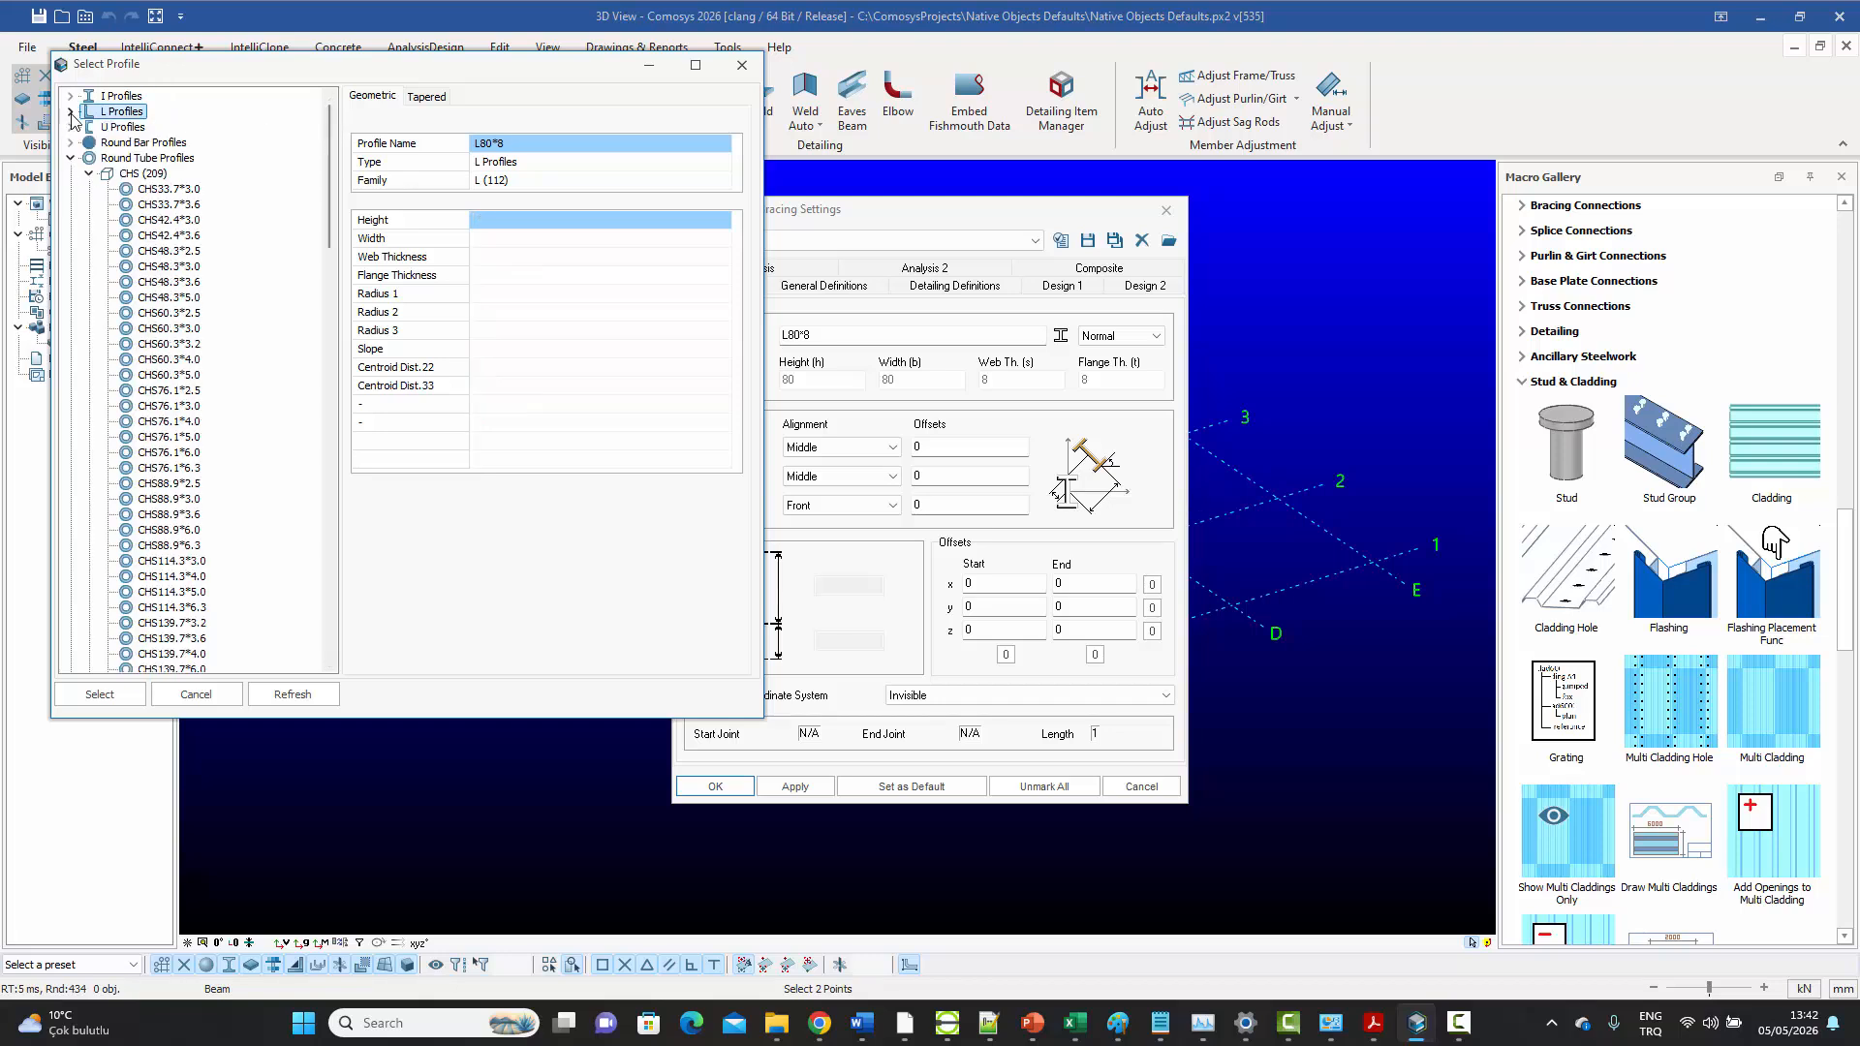
scroll(189, 501, "down", 1)
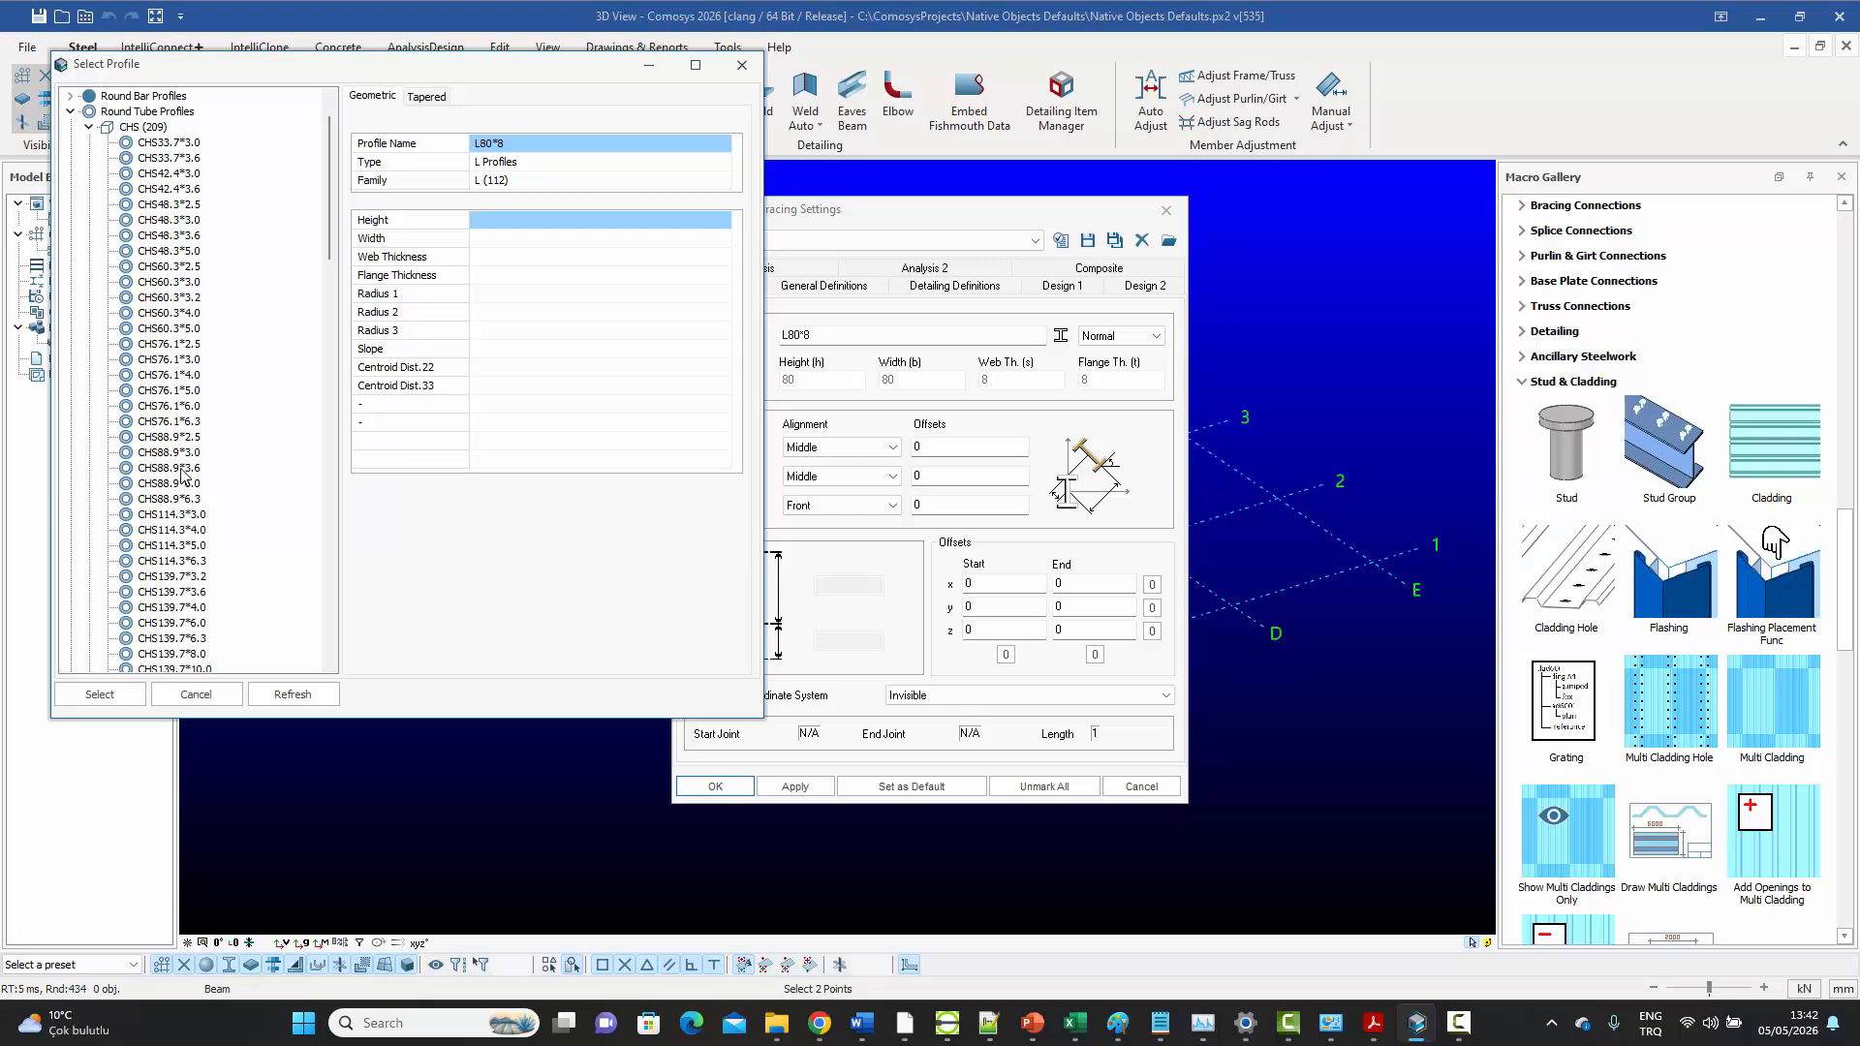
double_click(172, 532)
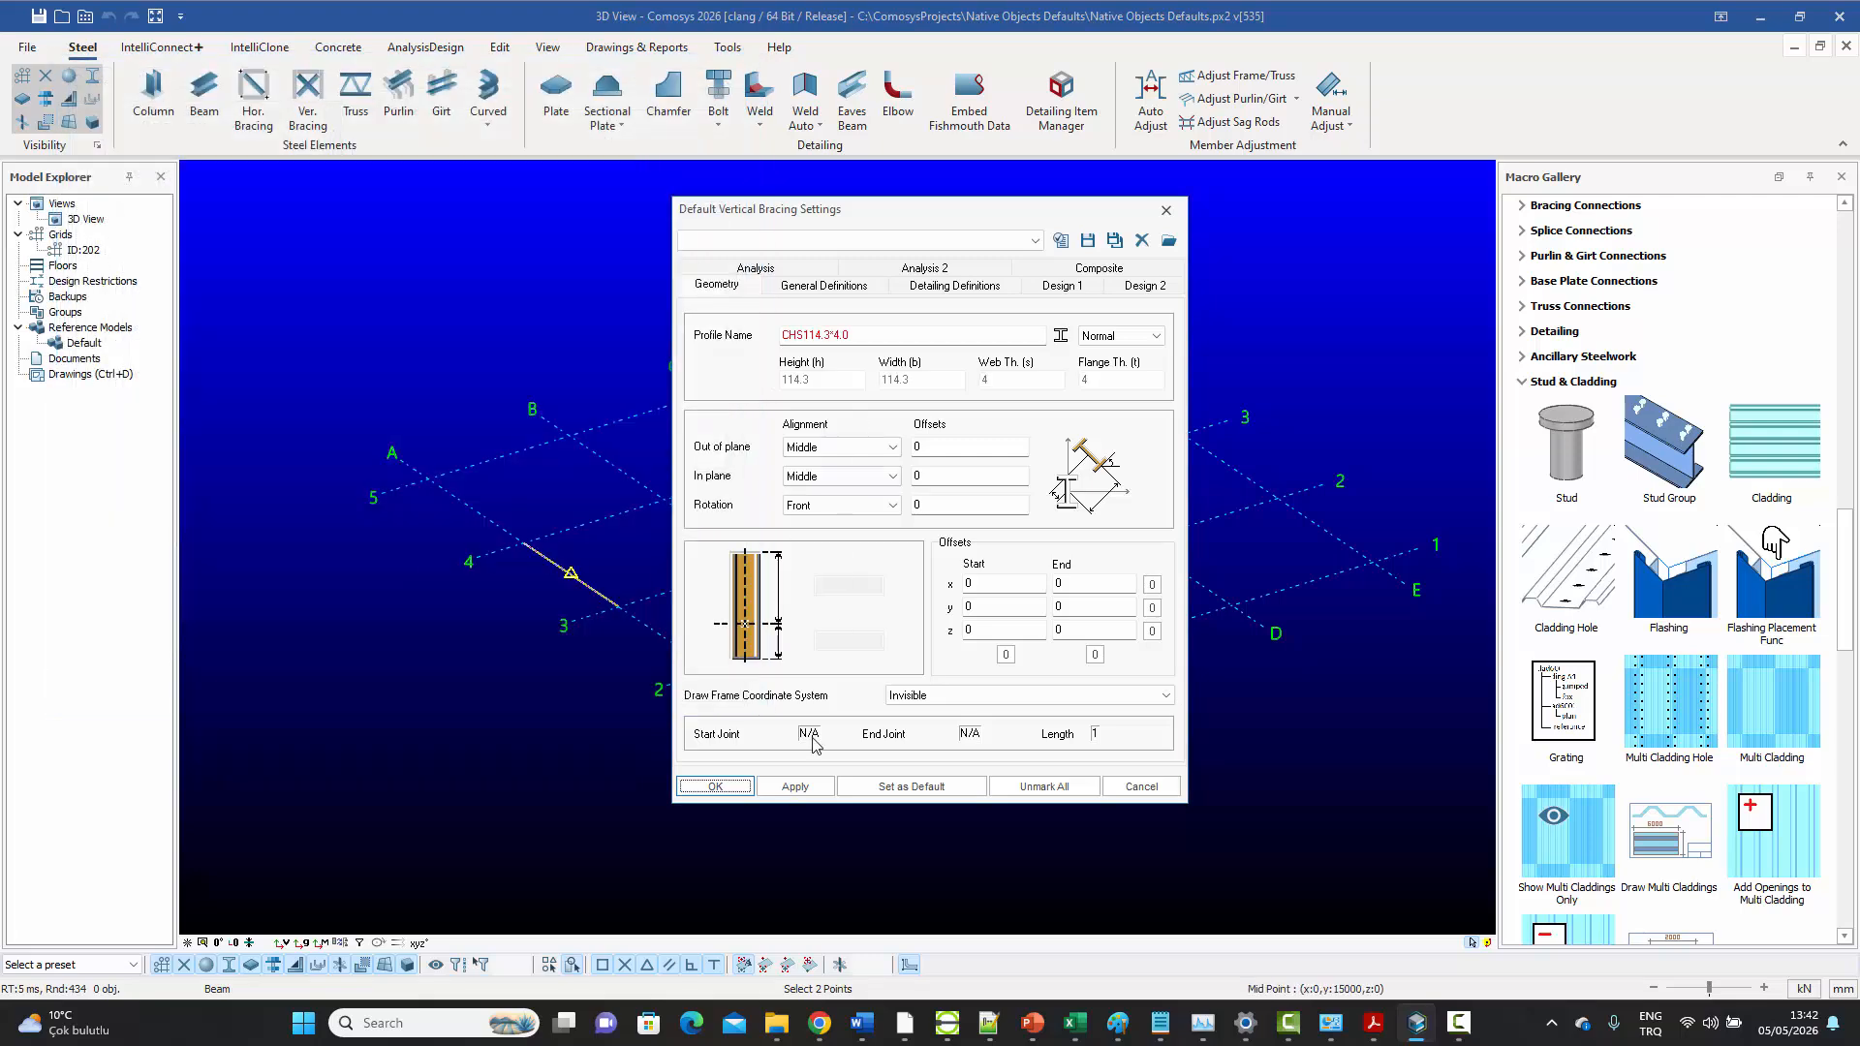
Apply the vertical bracing settings, save them as the default, and leave the Vertical Bracing command
left_click(795, 786)
left_click(892, 787)
left_click(718, 788)
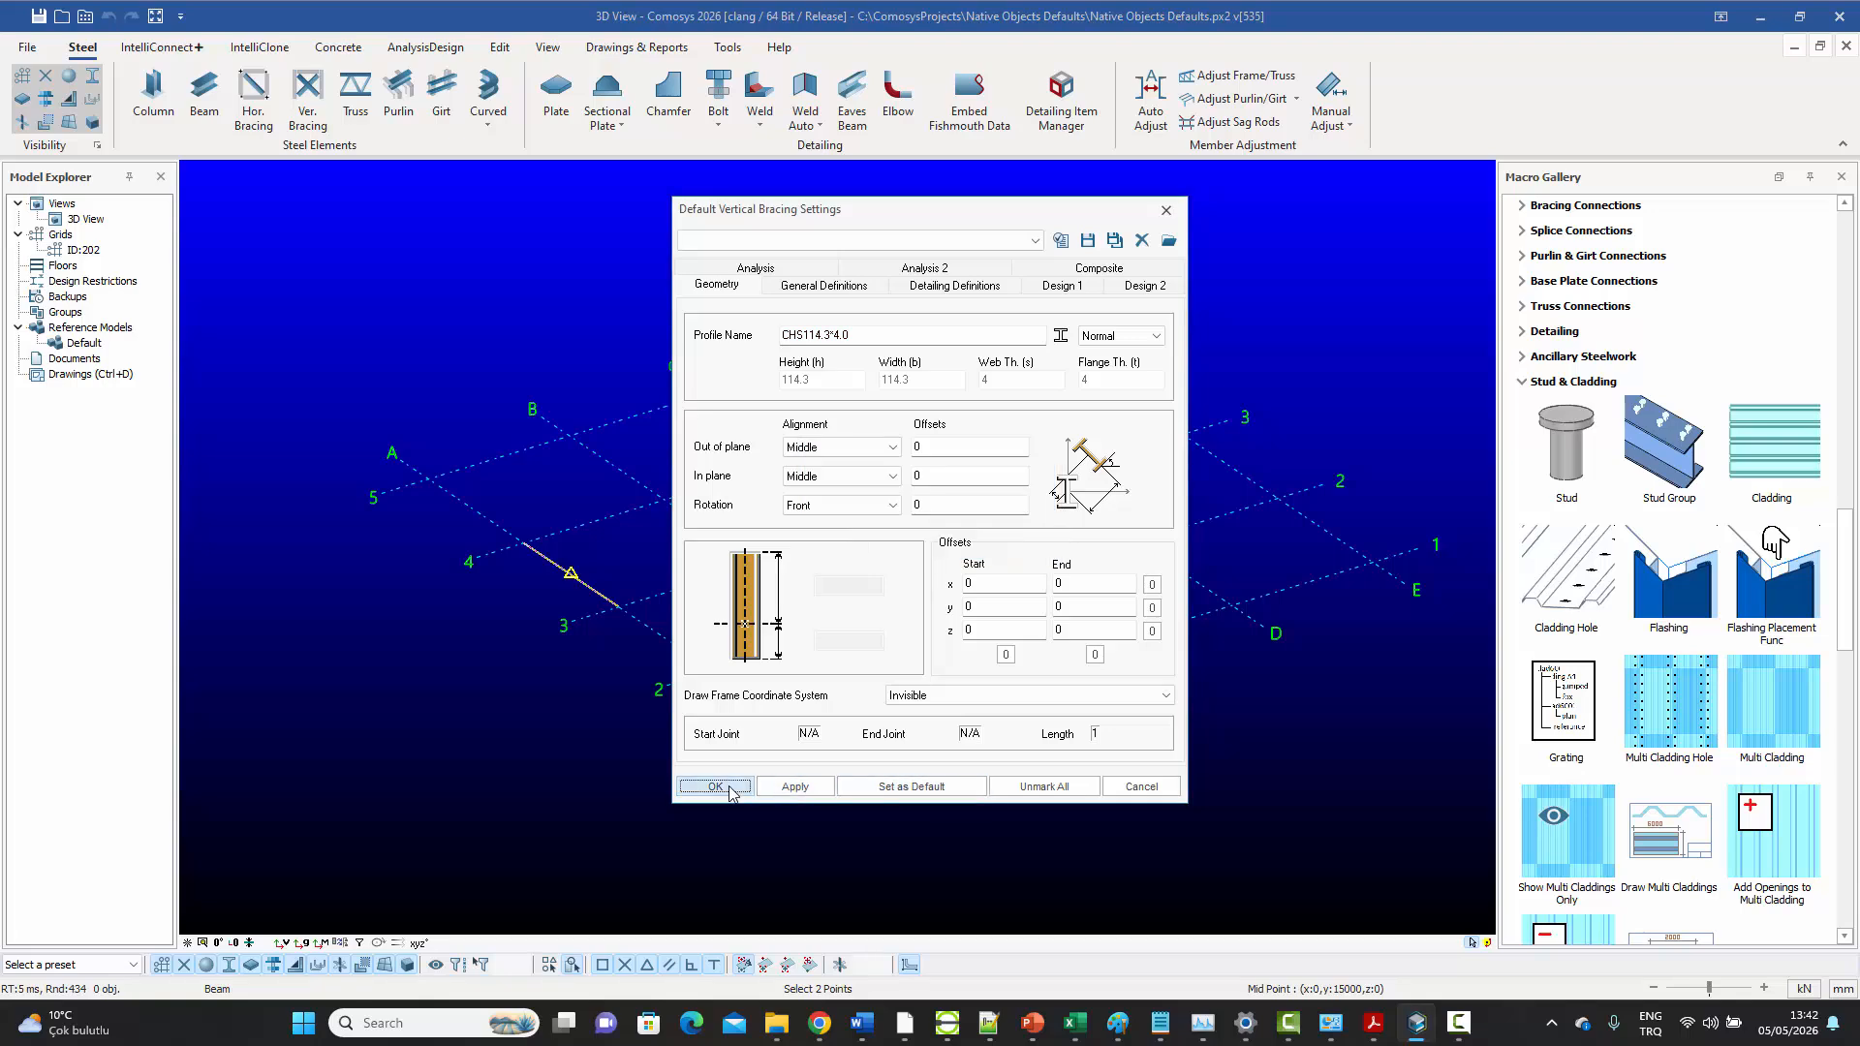
right_click(763, 411)
key("Escape")
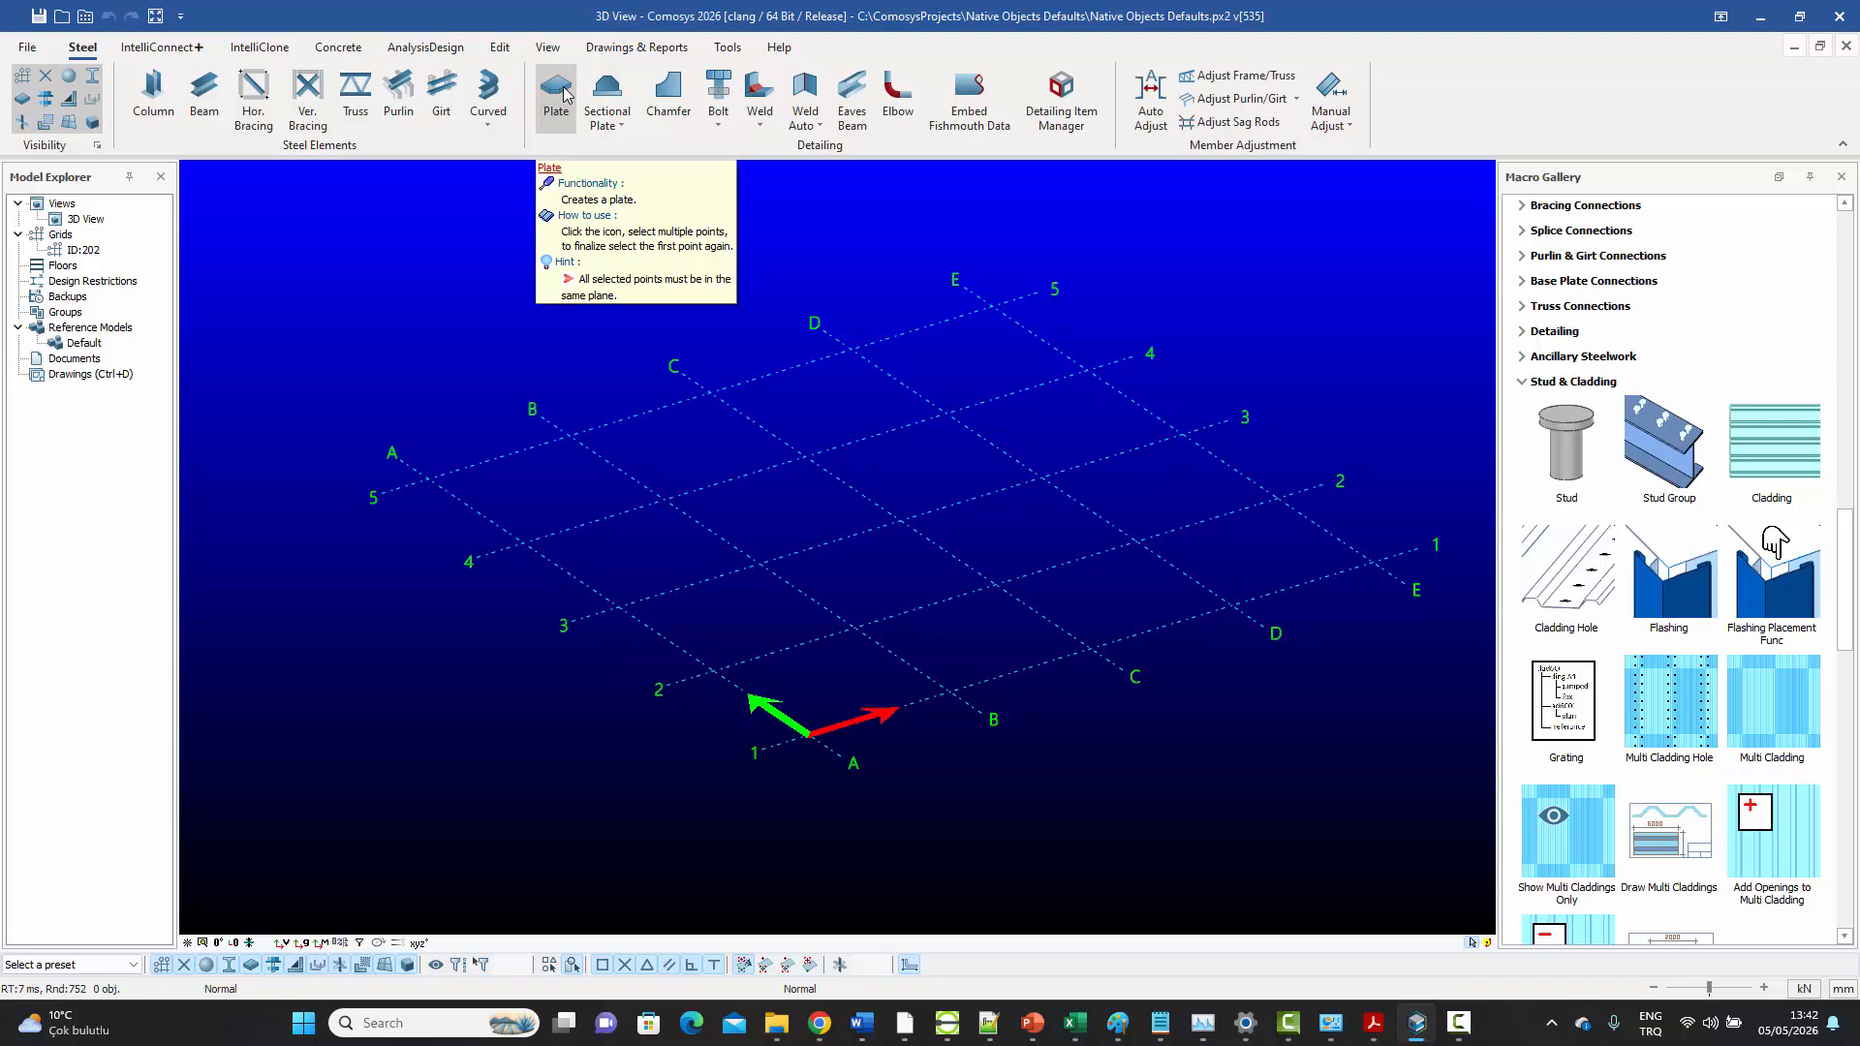
Consult the assignment sheet, return to Comosys, and set the default plate thickness to 10 mm
left_click(1379, 1030)
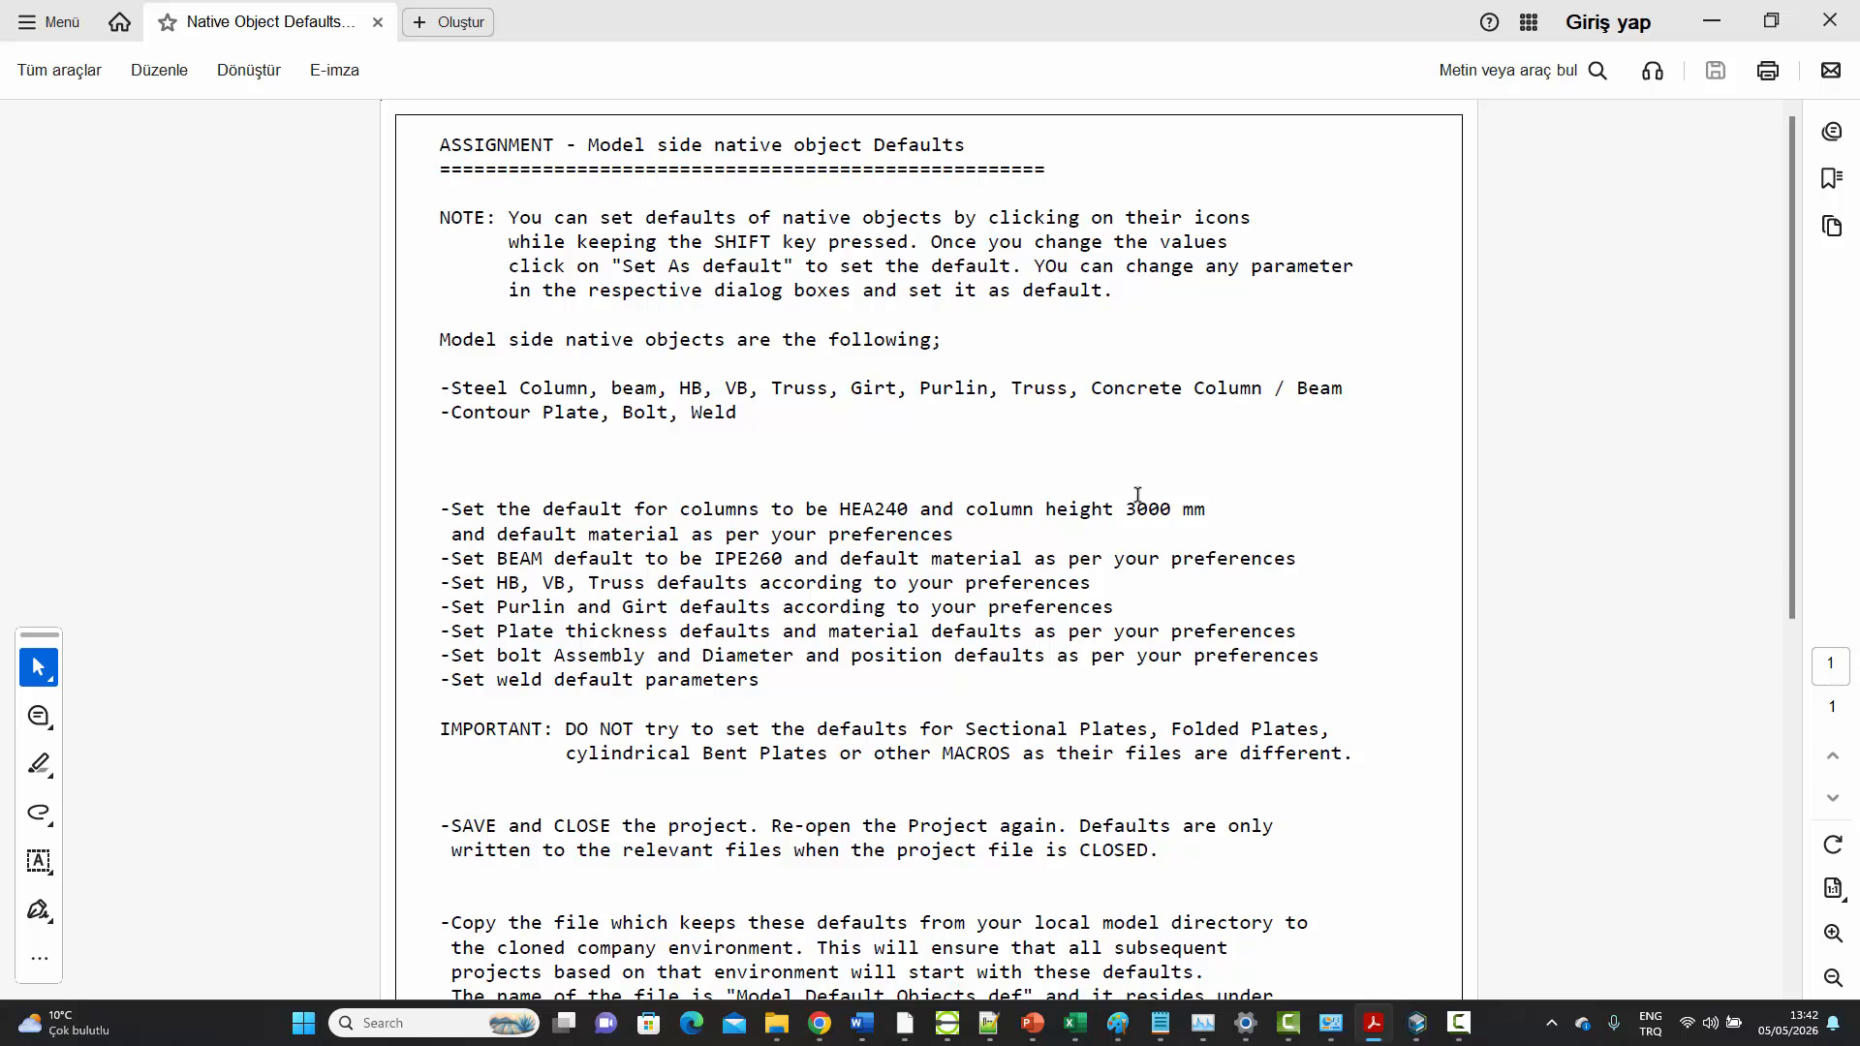
left_click(1713, 23)
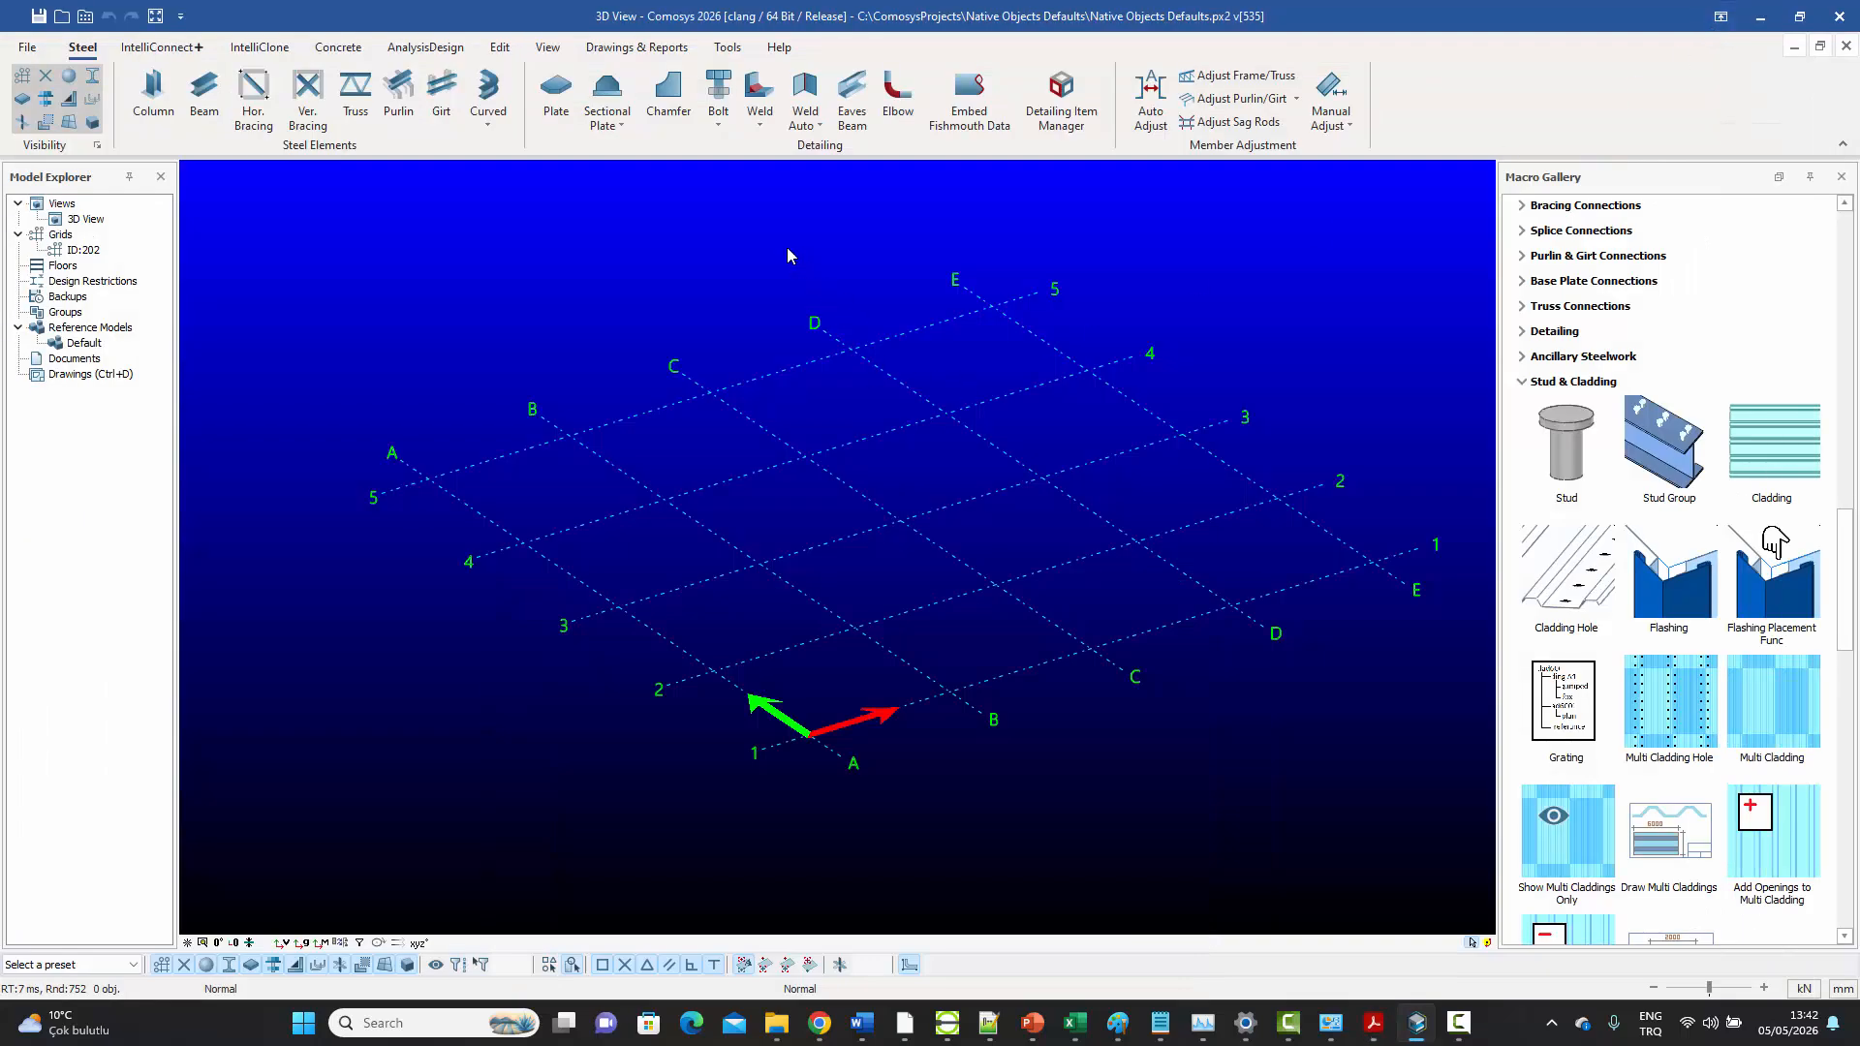
left_click(557, 97)
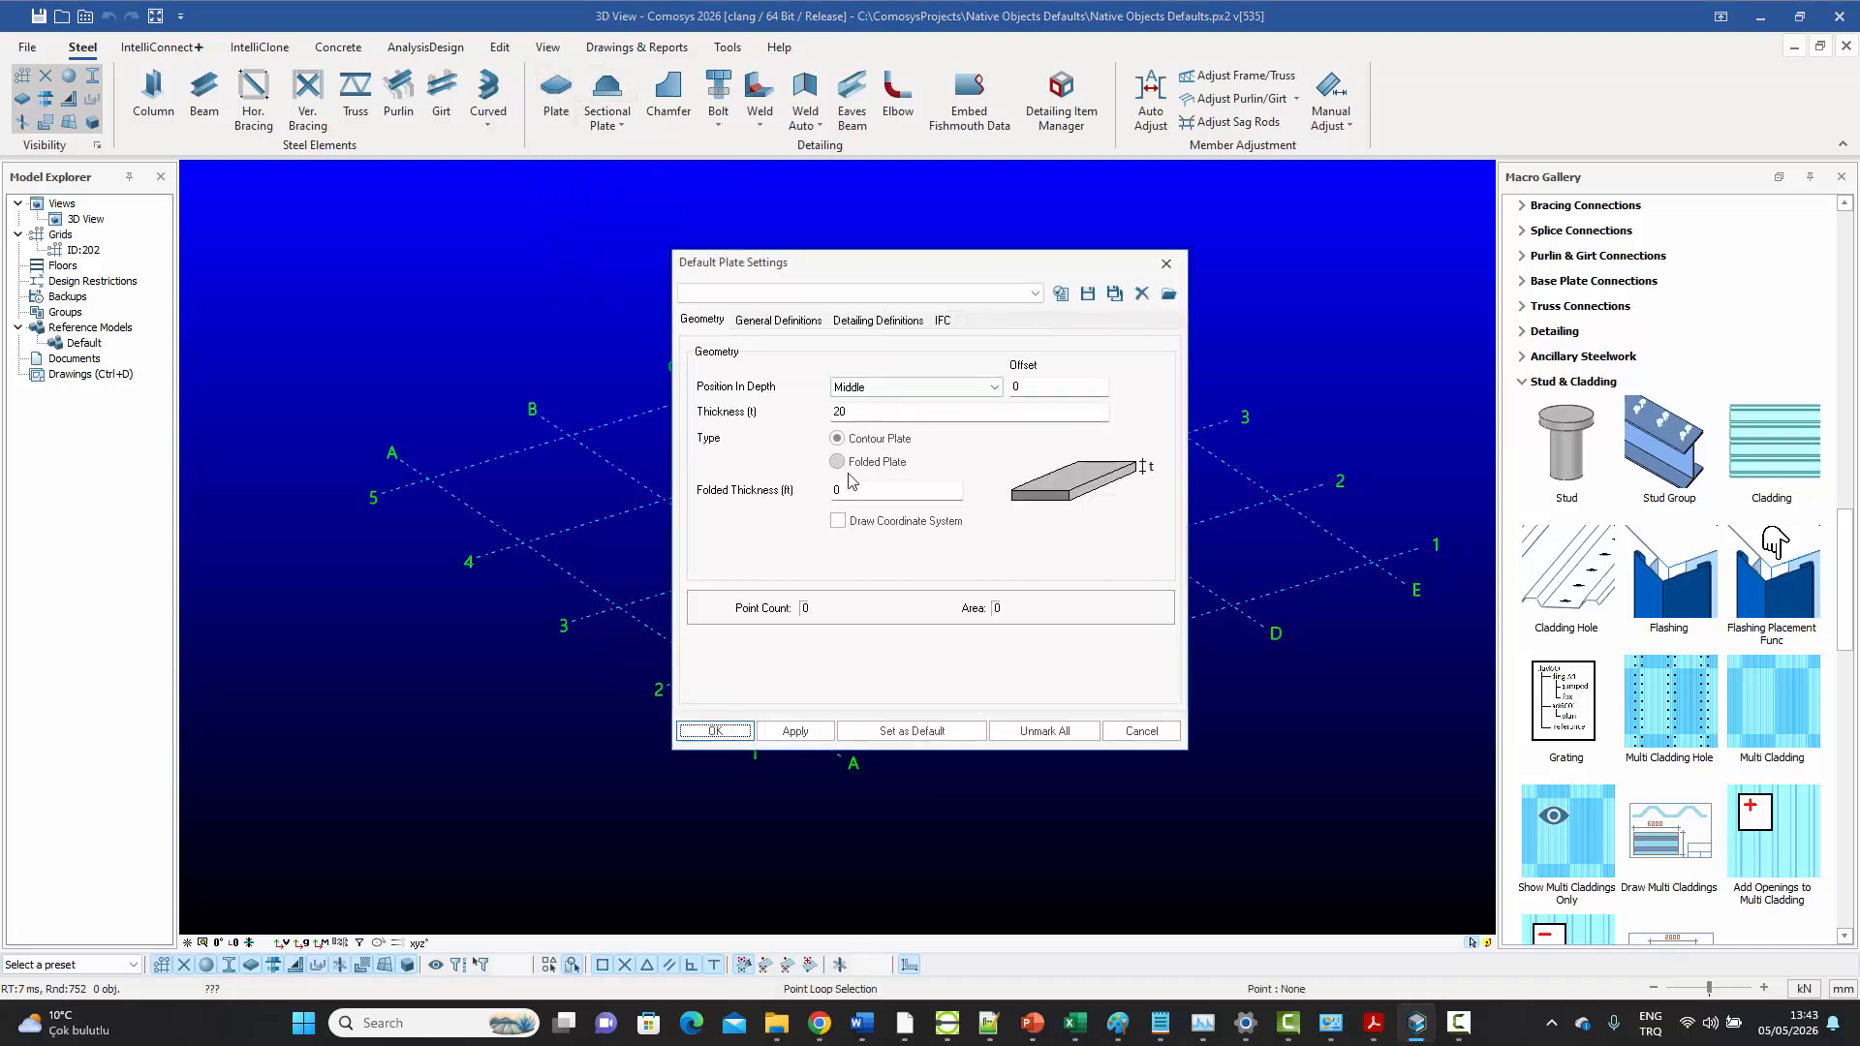
double_click(858, 410)
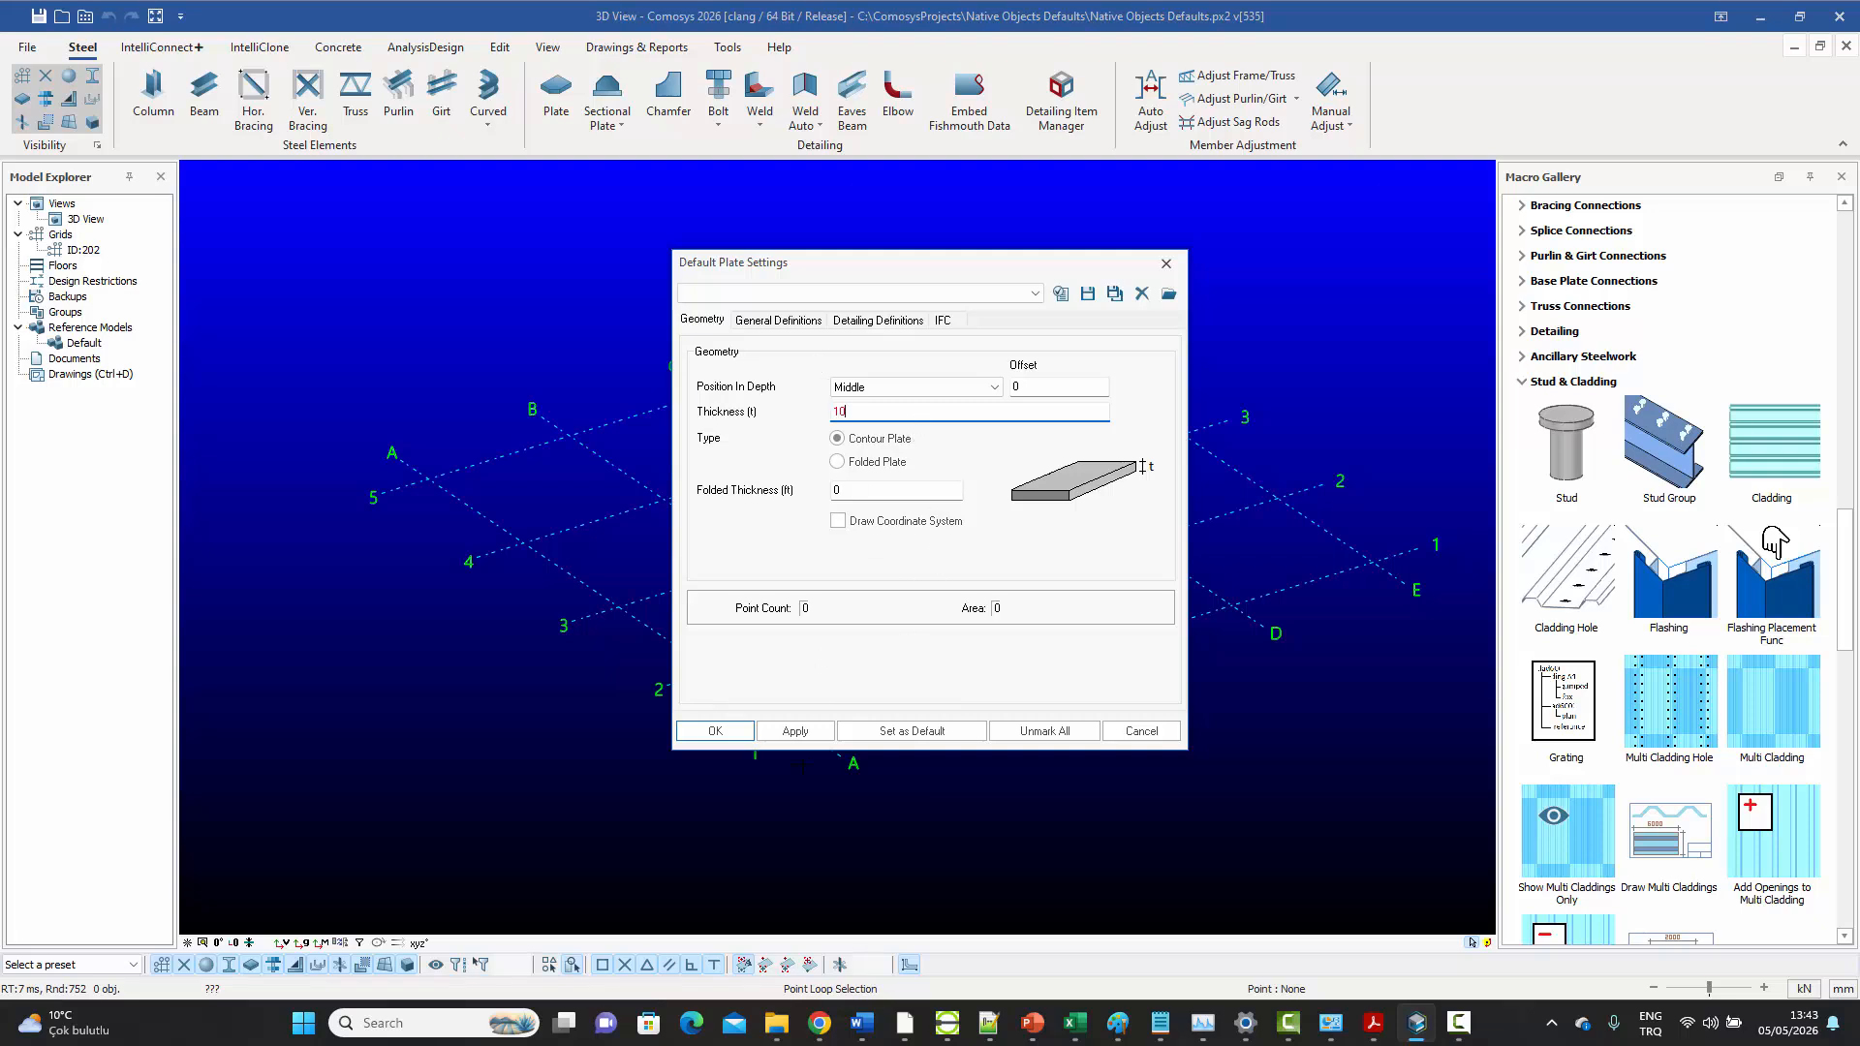
left_click(796, 732)
Name the default plate "Plate" and apply a bright blue colour in its General Definitions
left_click(776, 320)
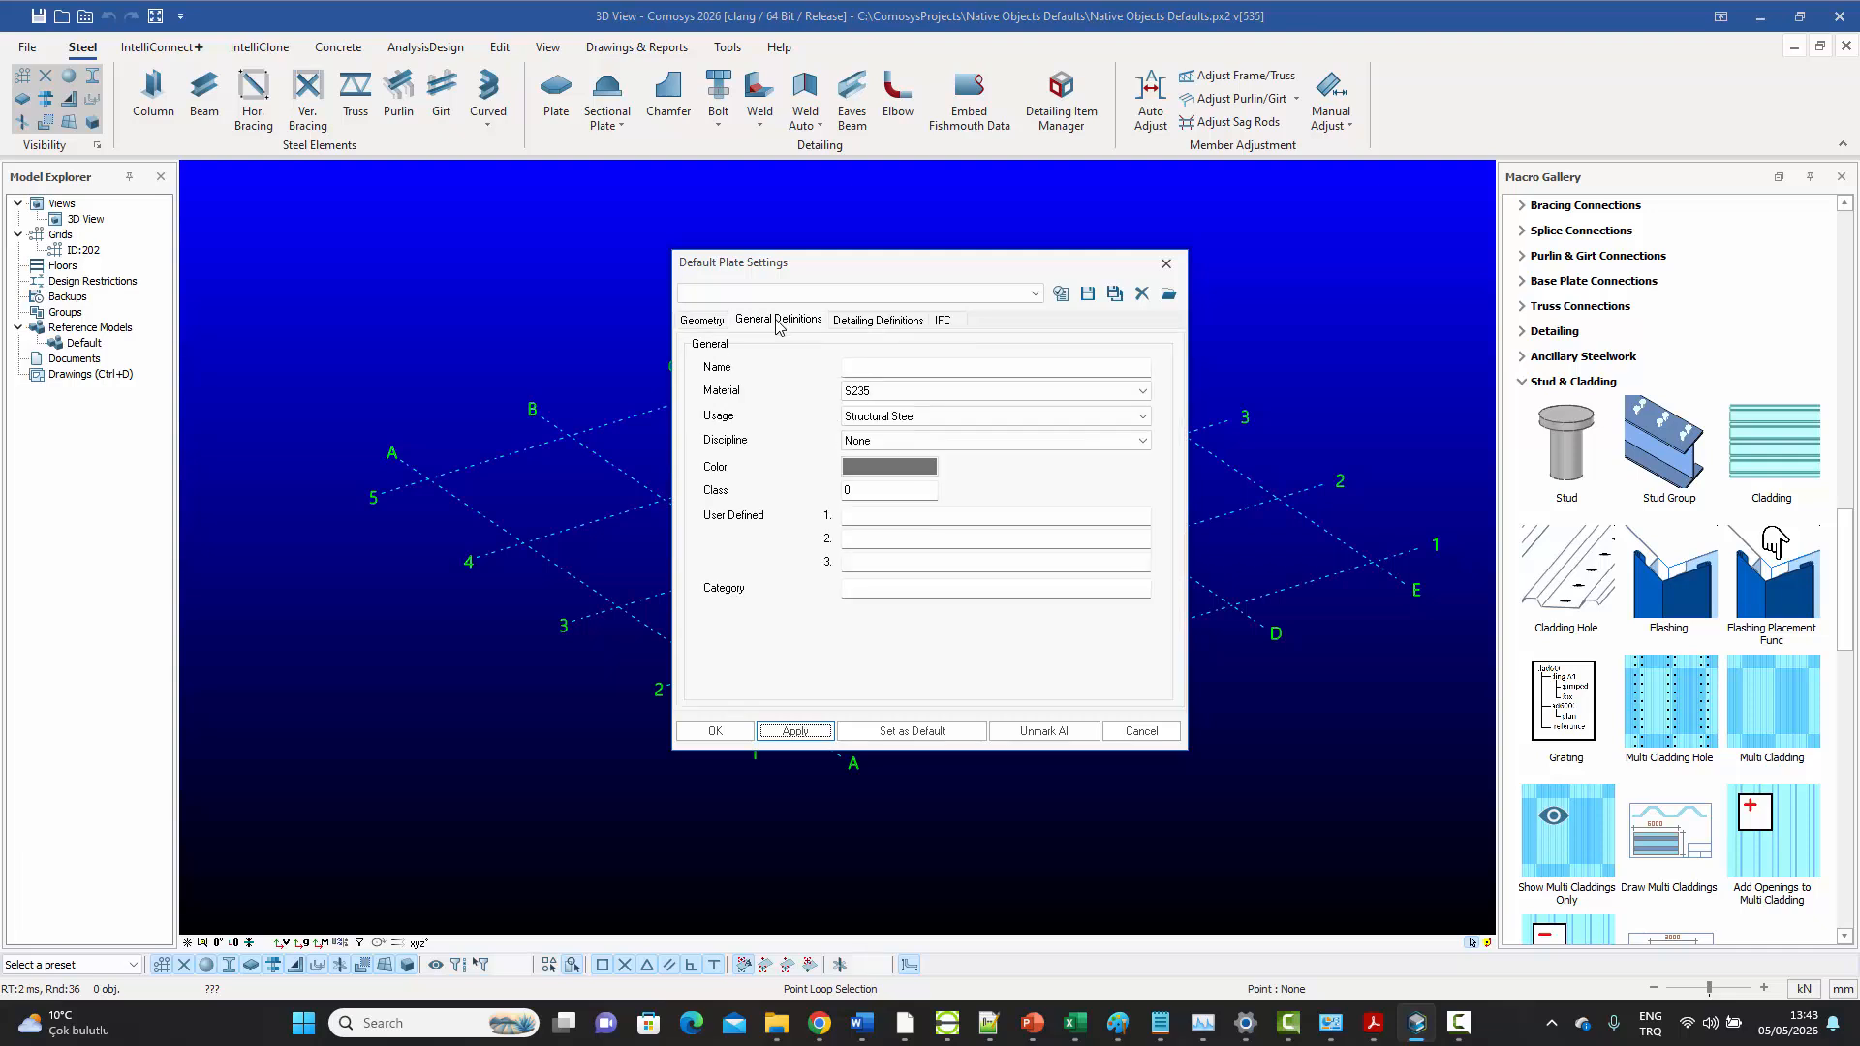
left_click(892, 368)
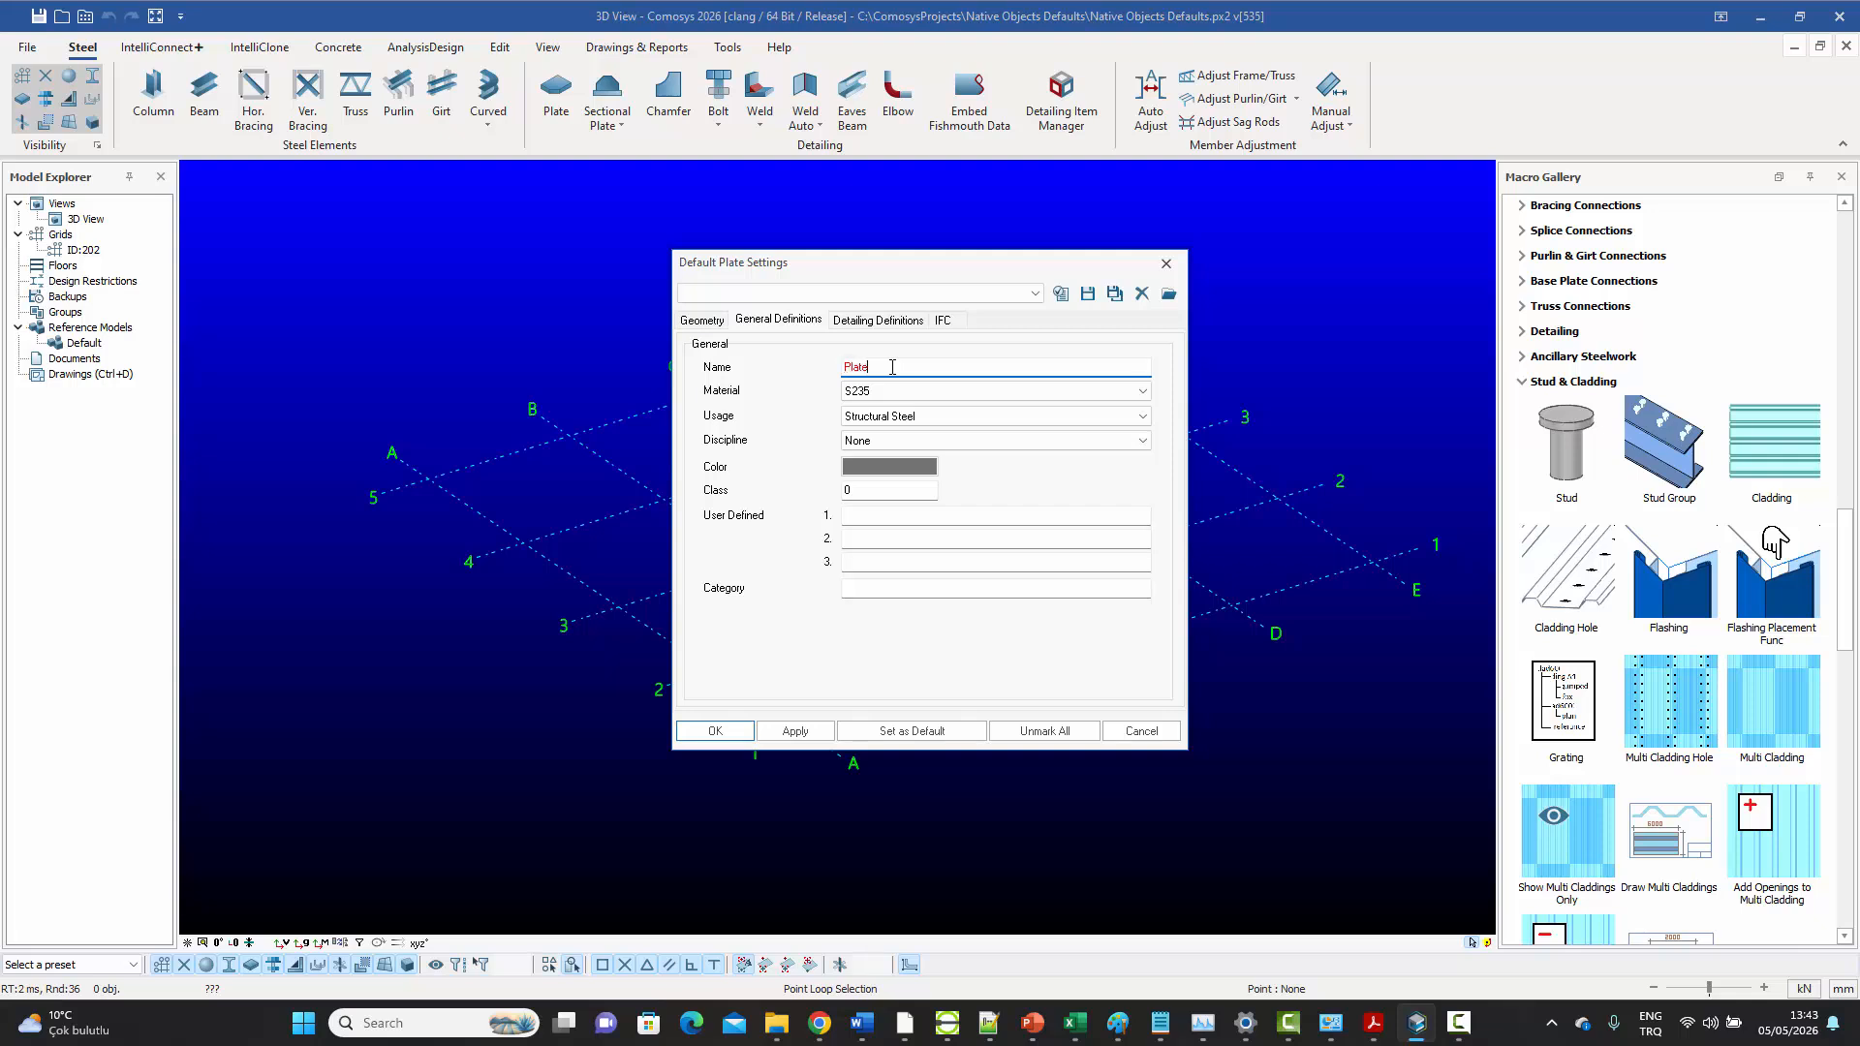
left_click(795, 733)
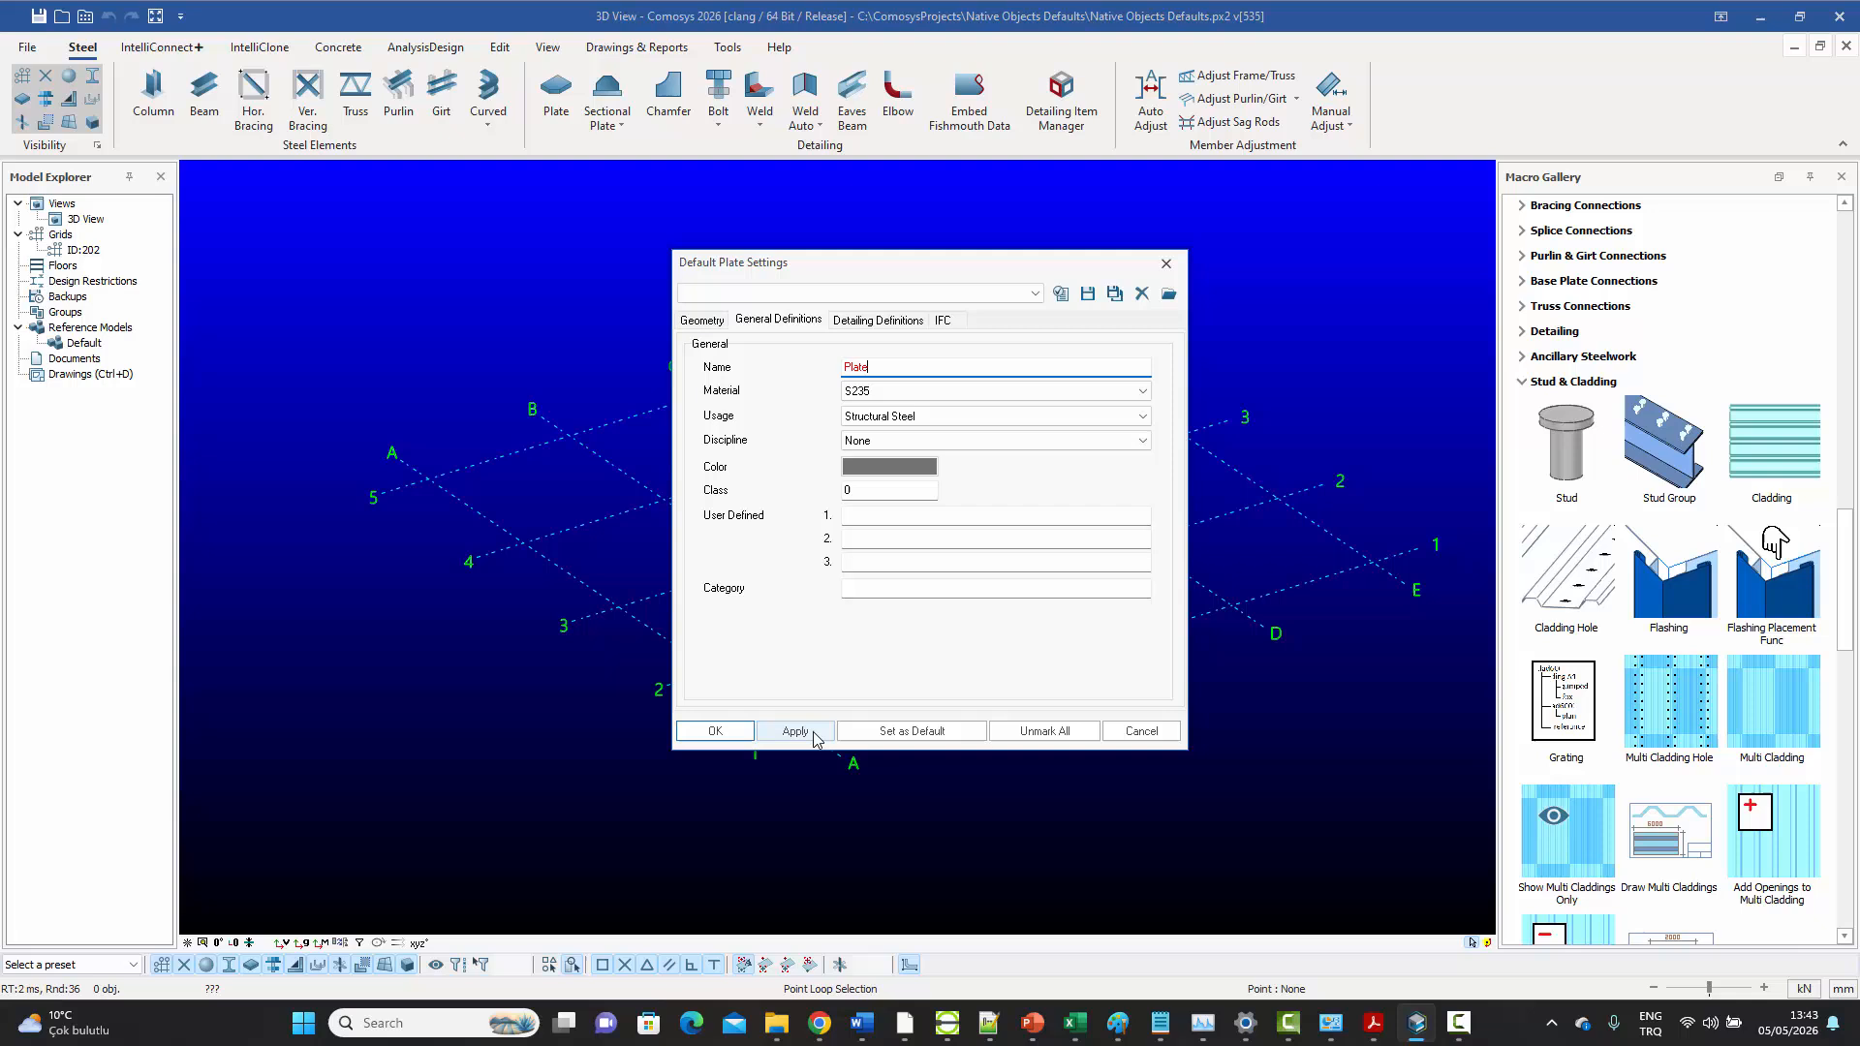
left_click(899, 475)
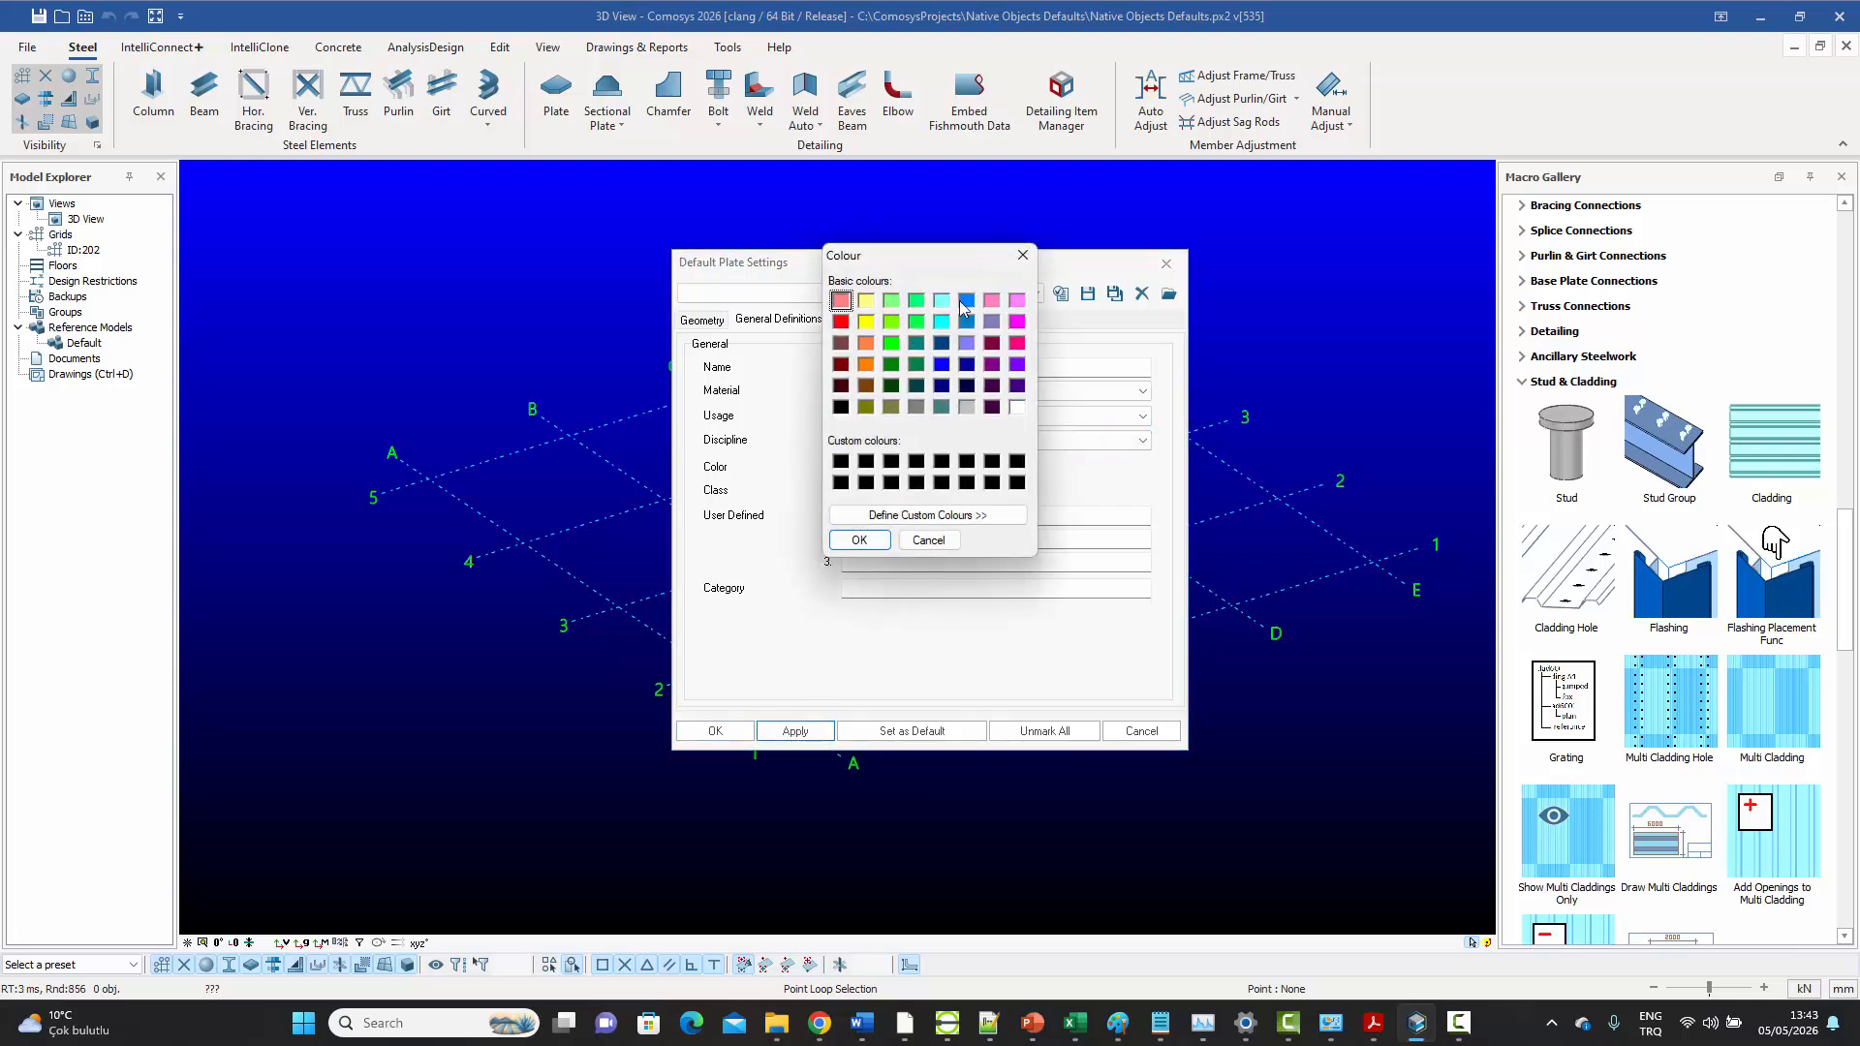
left_click(967, 301)
left_click(860, 539)
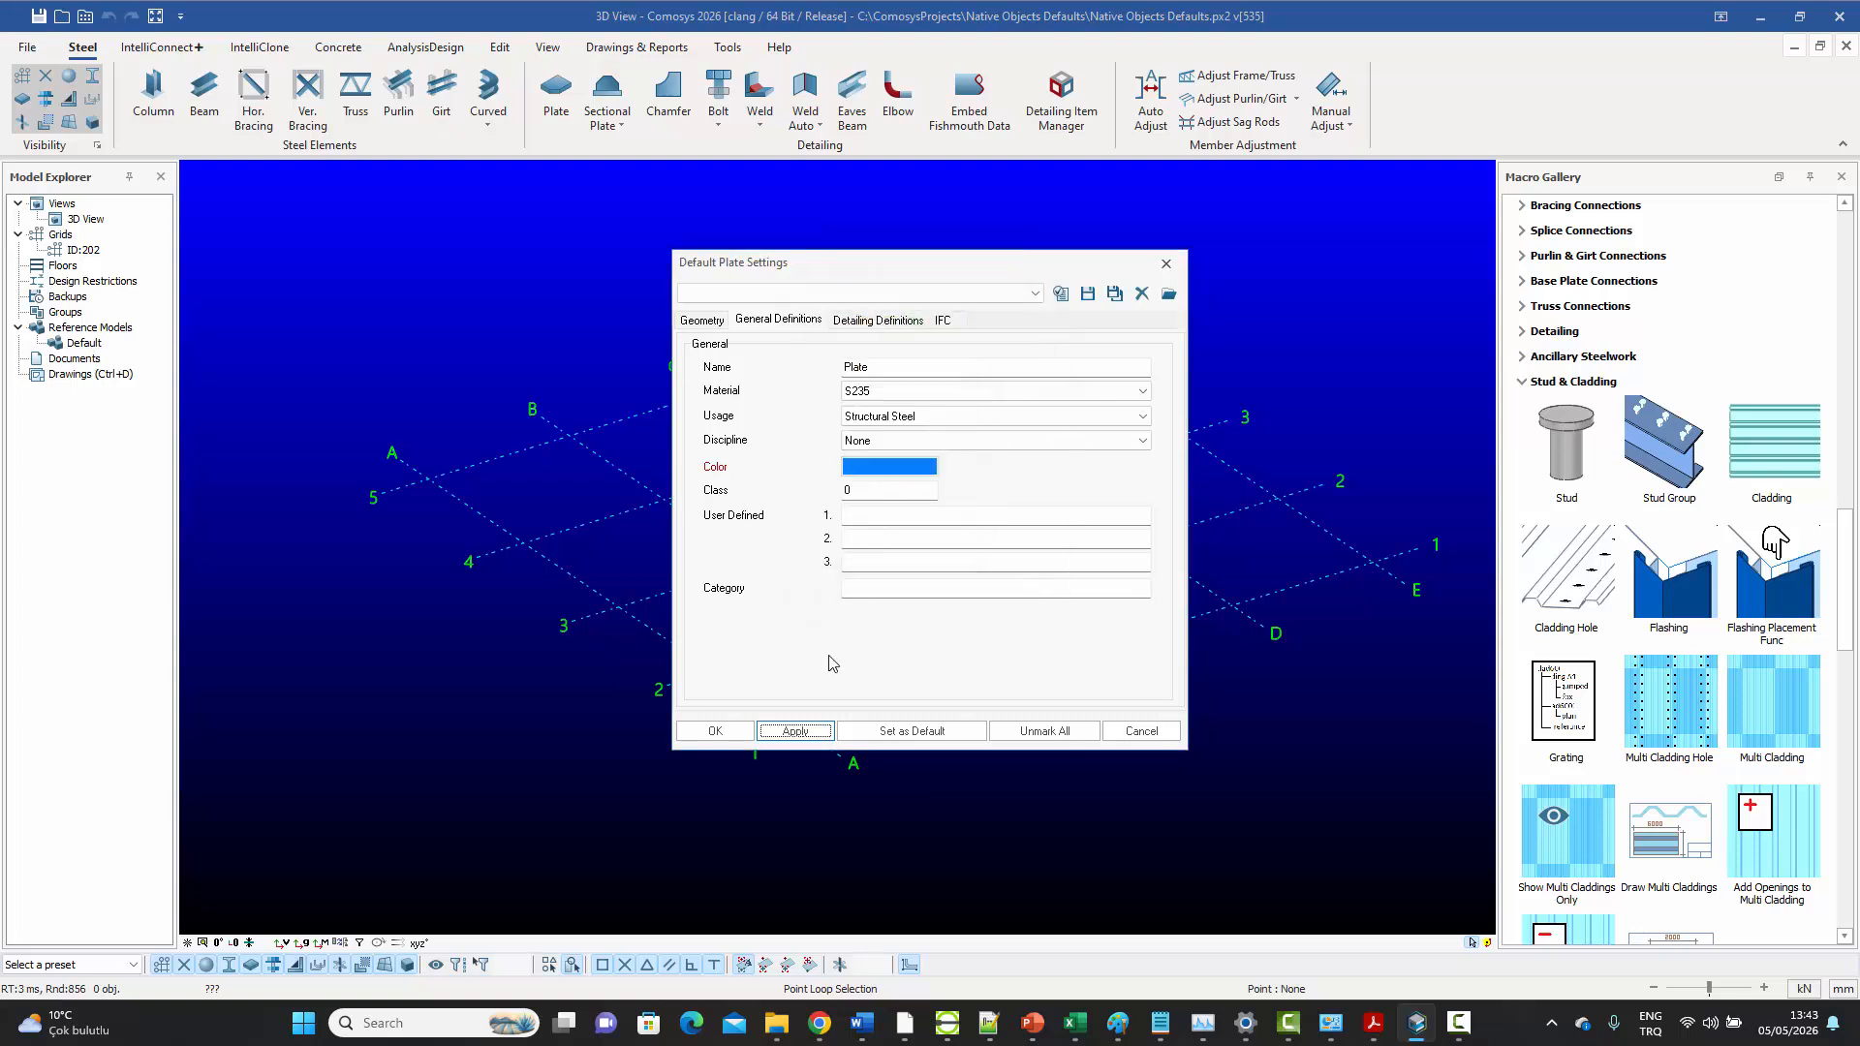
left_click(795, 730)
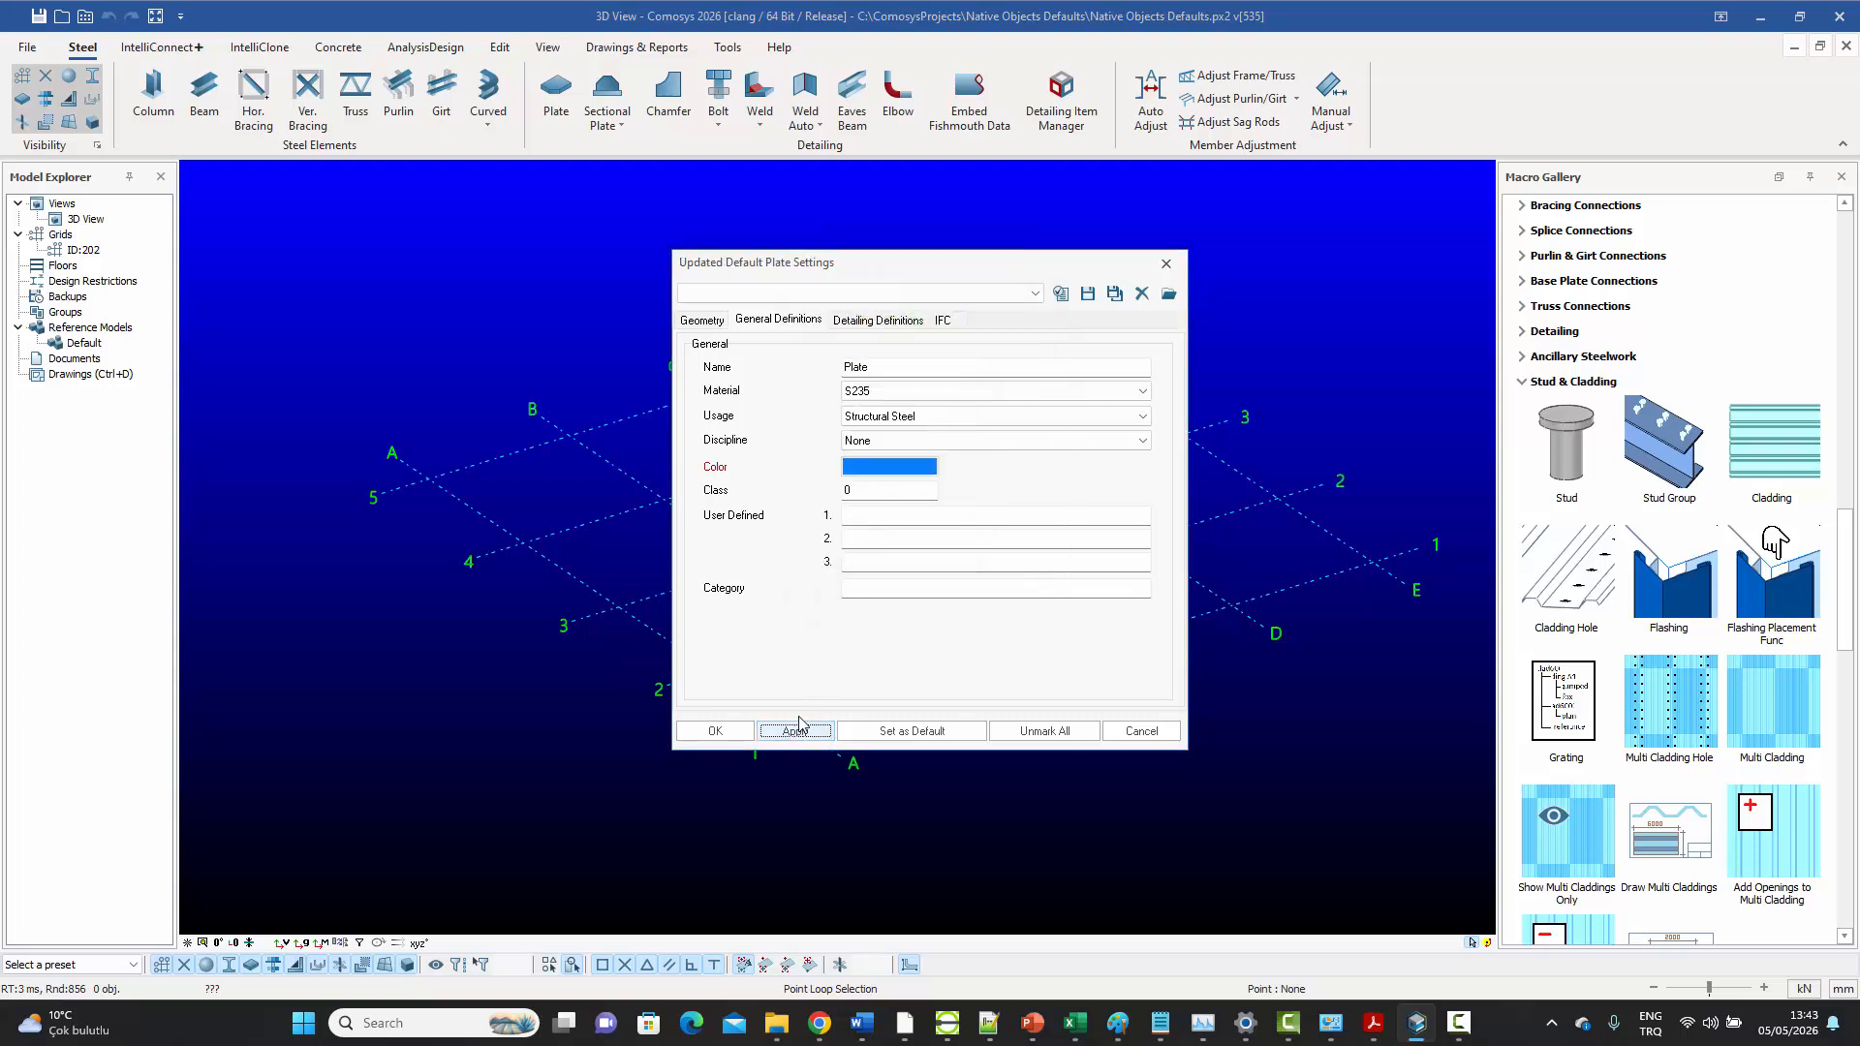
Save the plate settings as the default and leave the Plate command
left_click(913, 737)
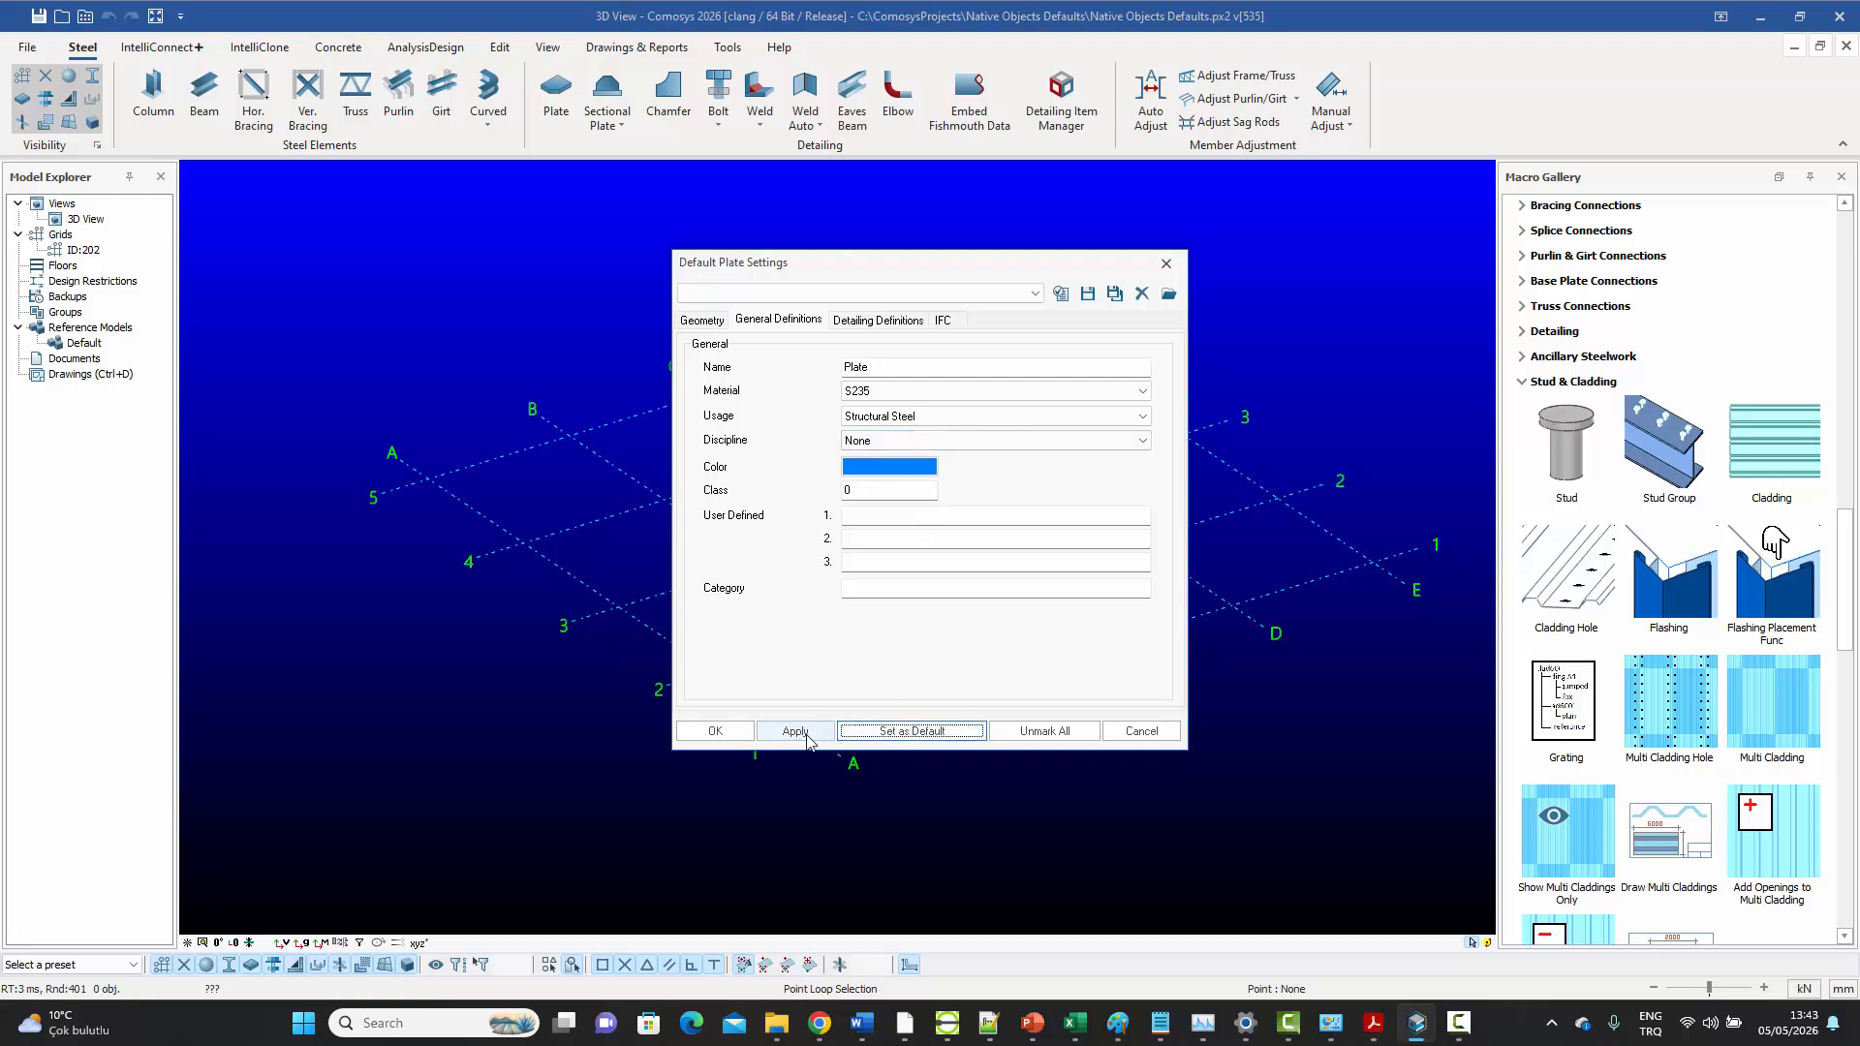
left_click(715, 731)
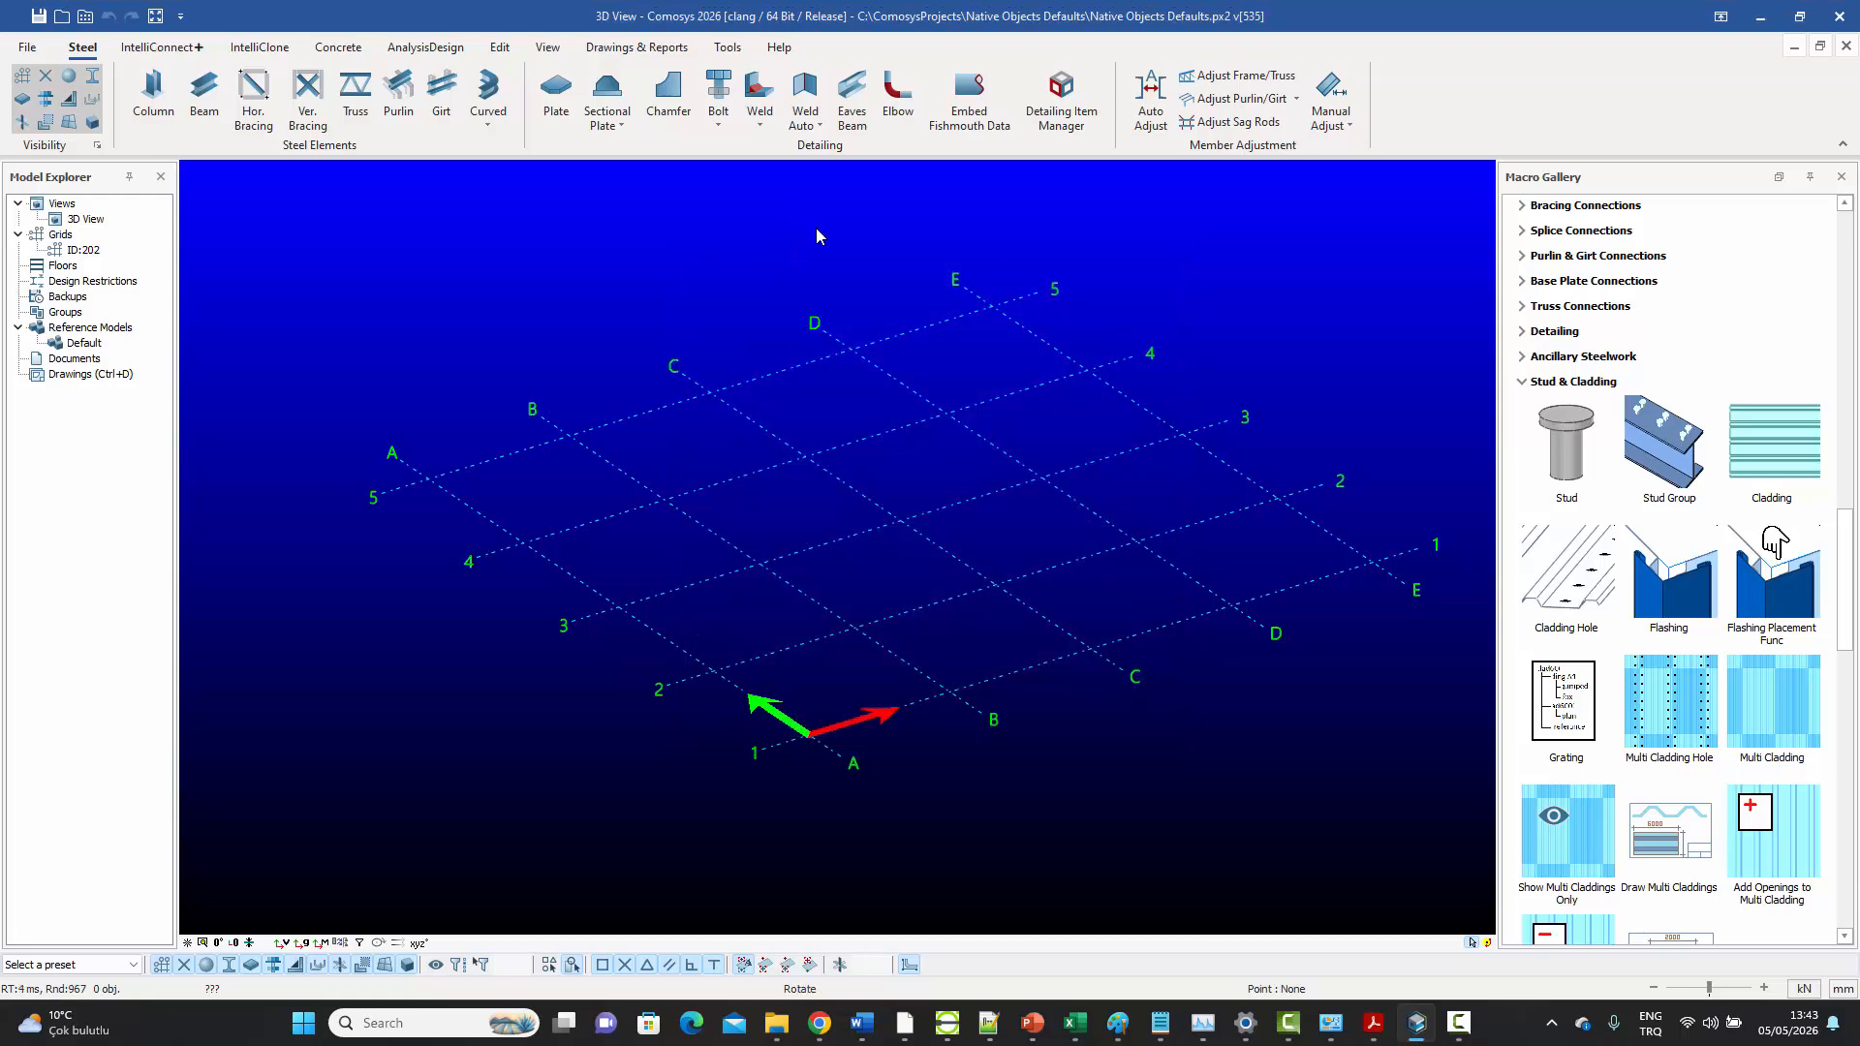
right_click(800, 214)
left_click(823, 236)
Open the default Bolt Group settings, keep the diameter at 20, and choose 8.8_BOLT as the bolt assembly
left_click(722, 129)
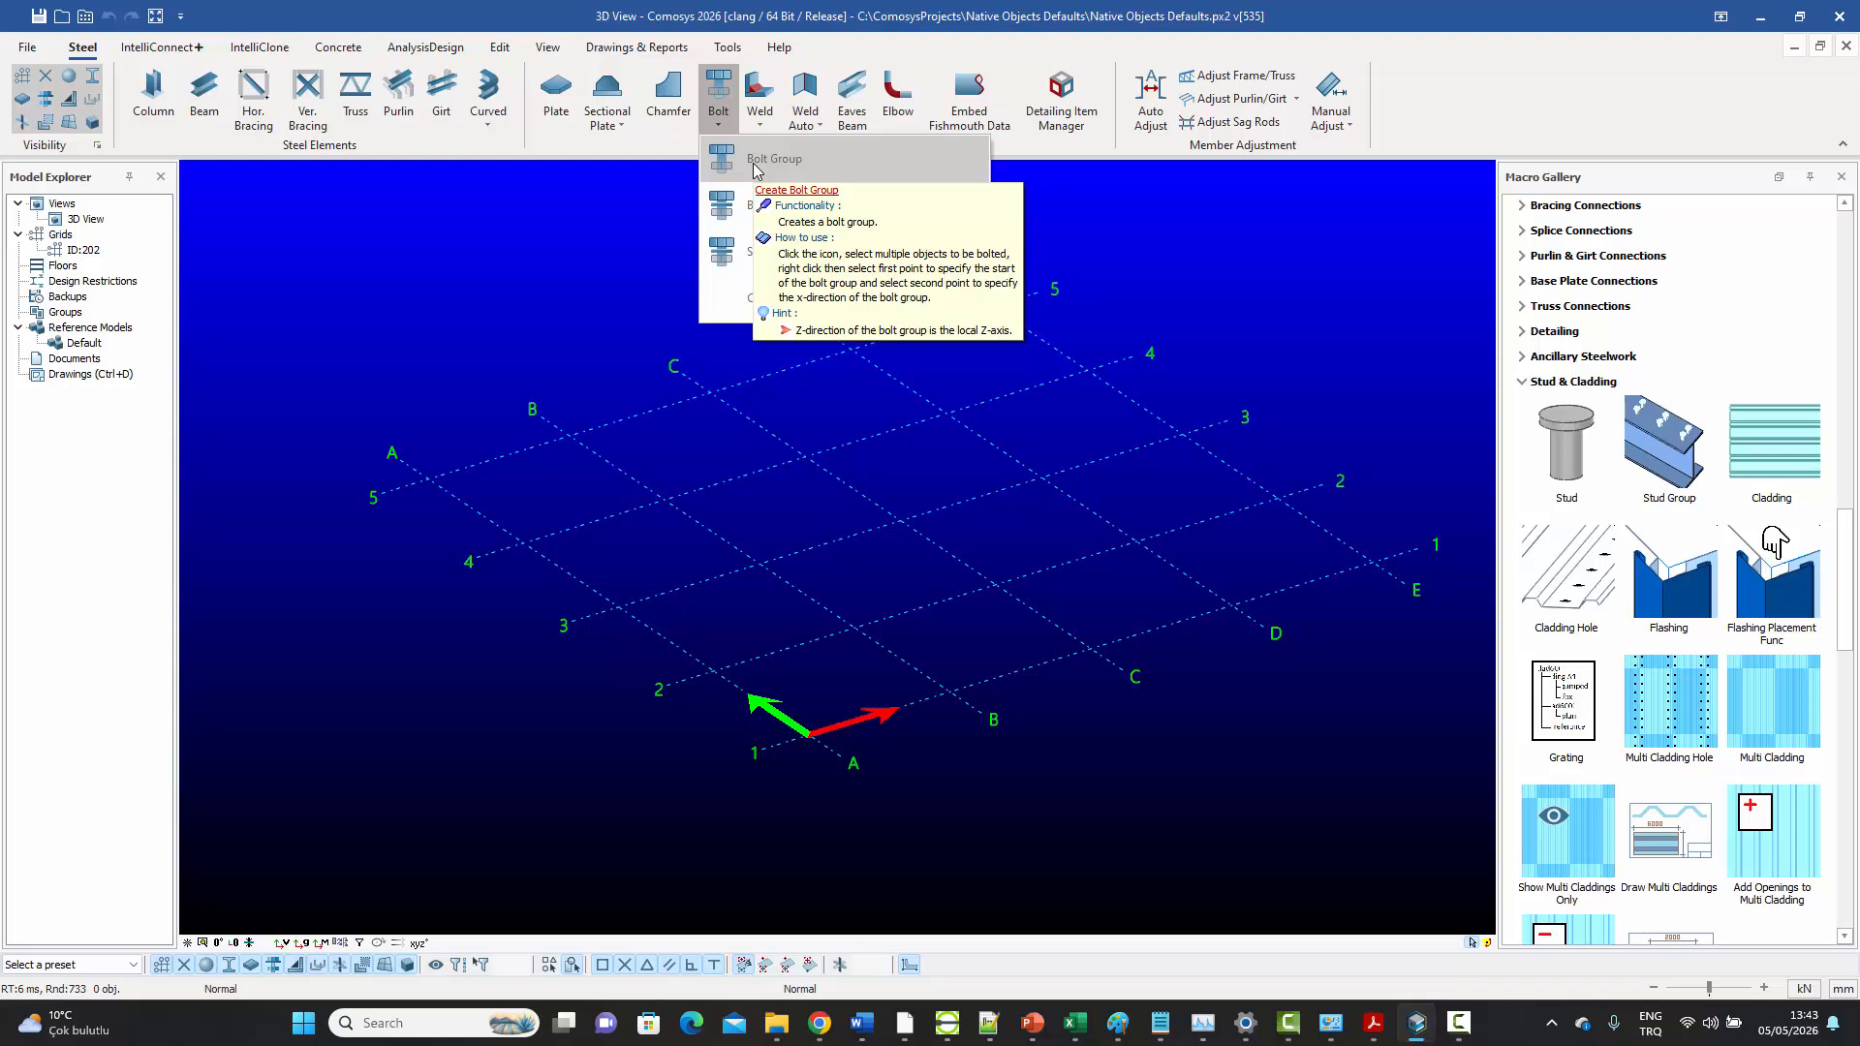
left_click(755, 165)
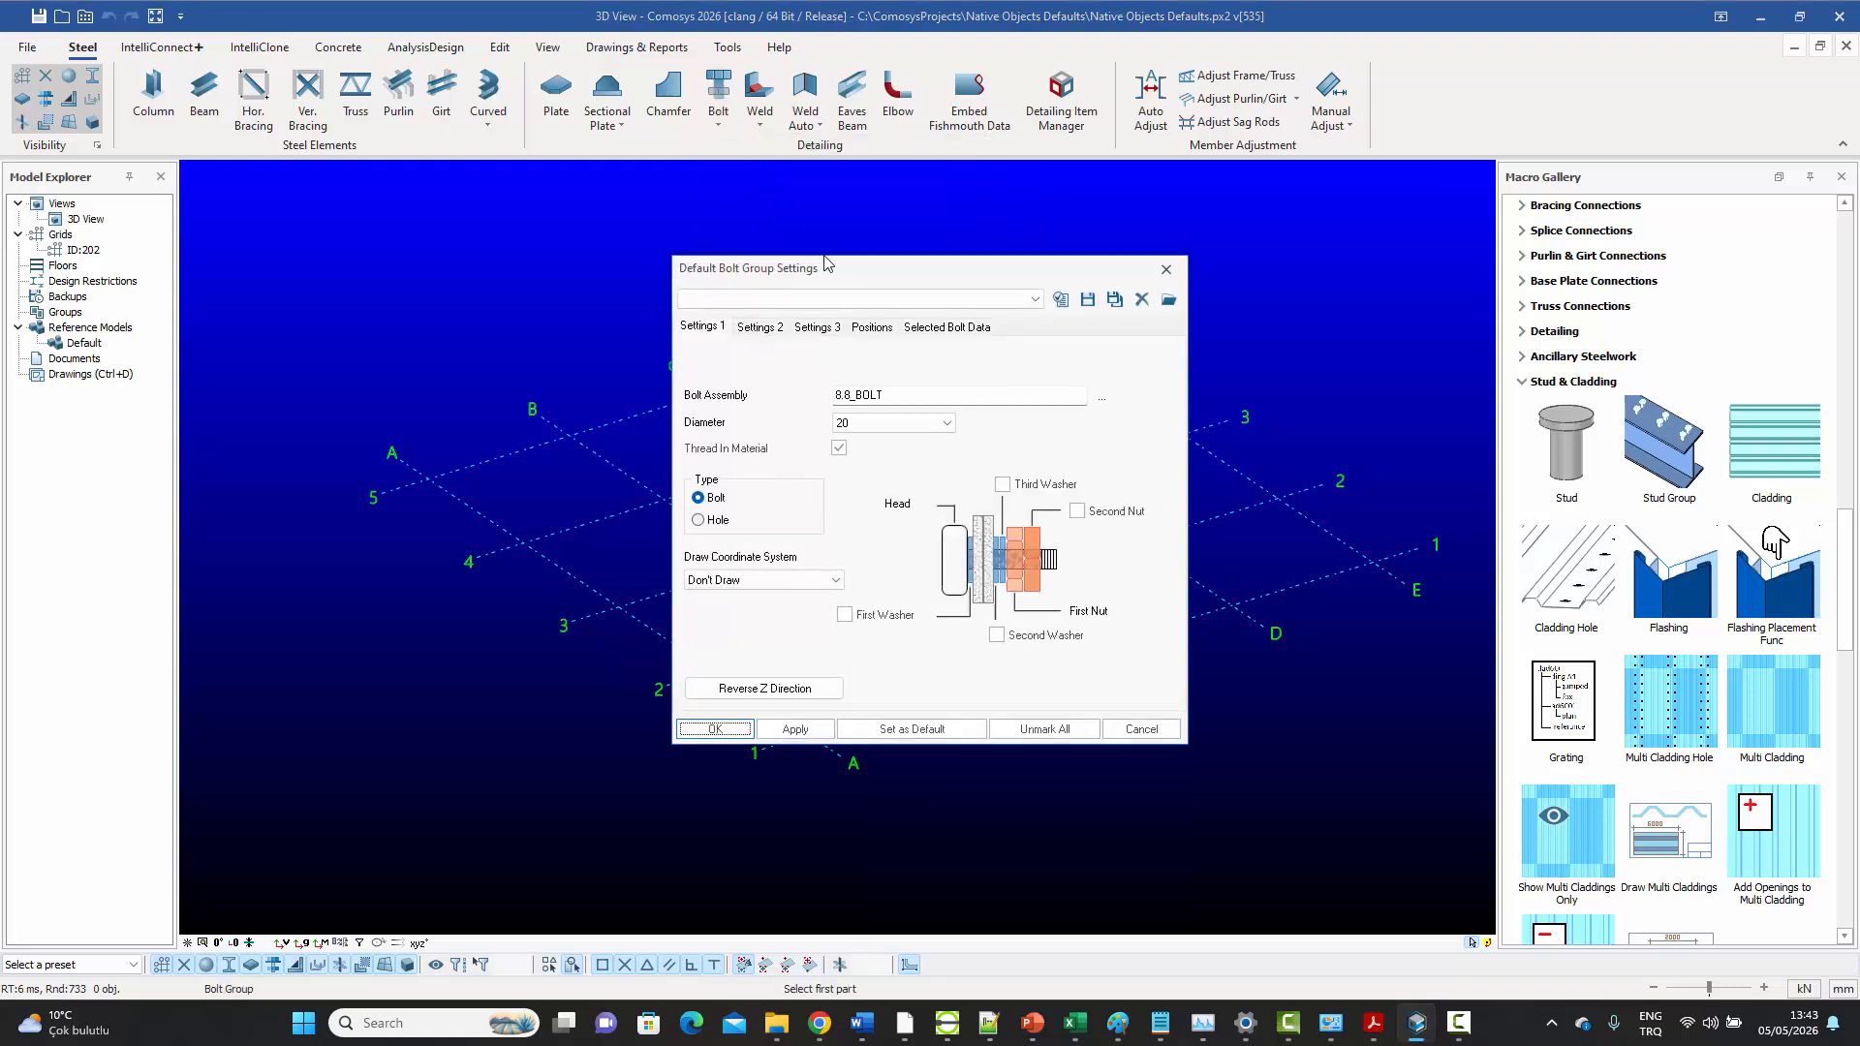
left_click(949, 426)
left_click(949, 427)
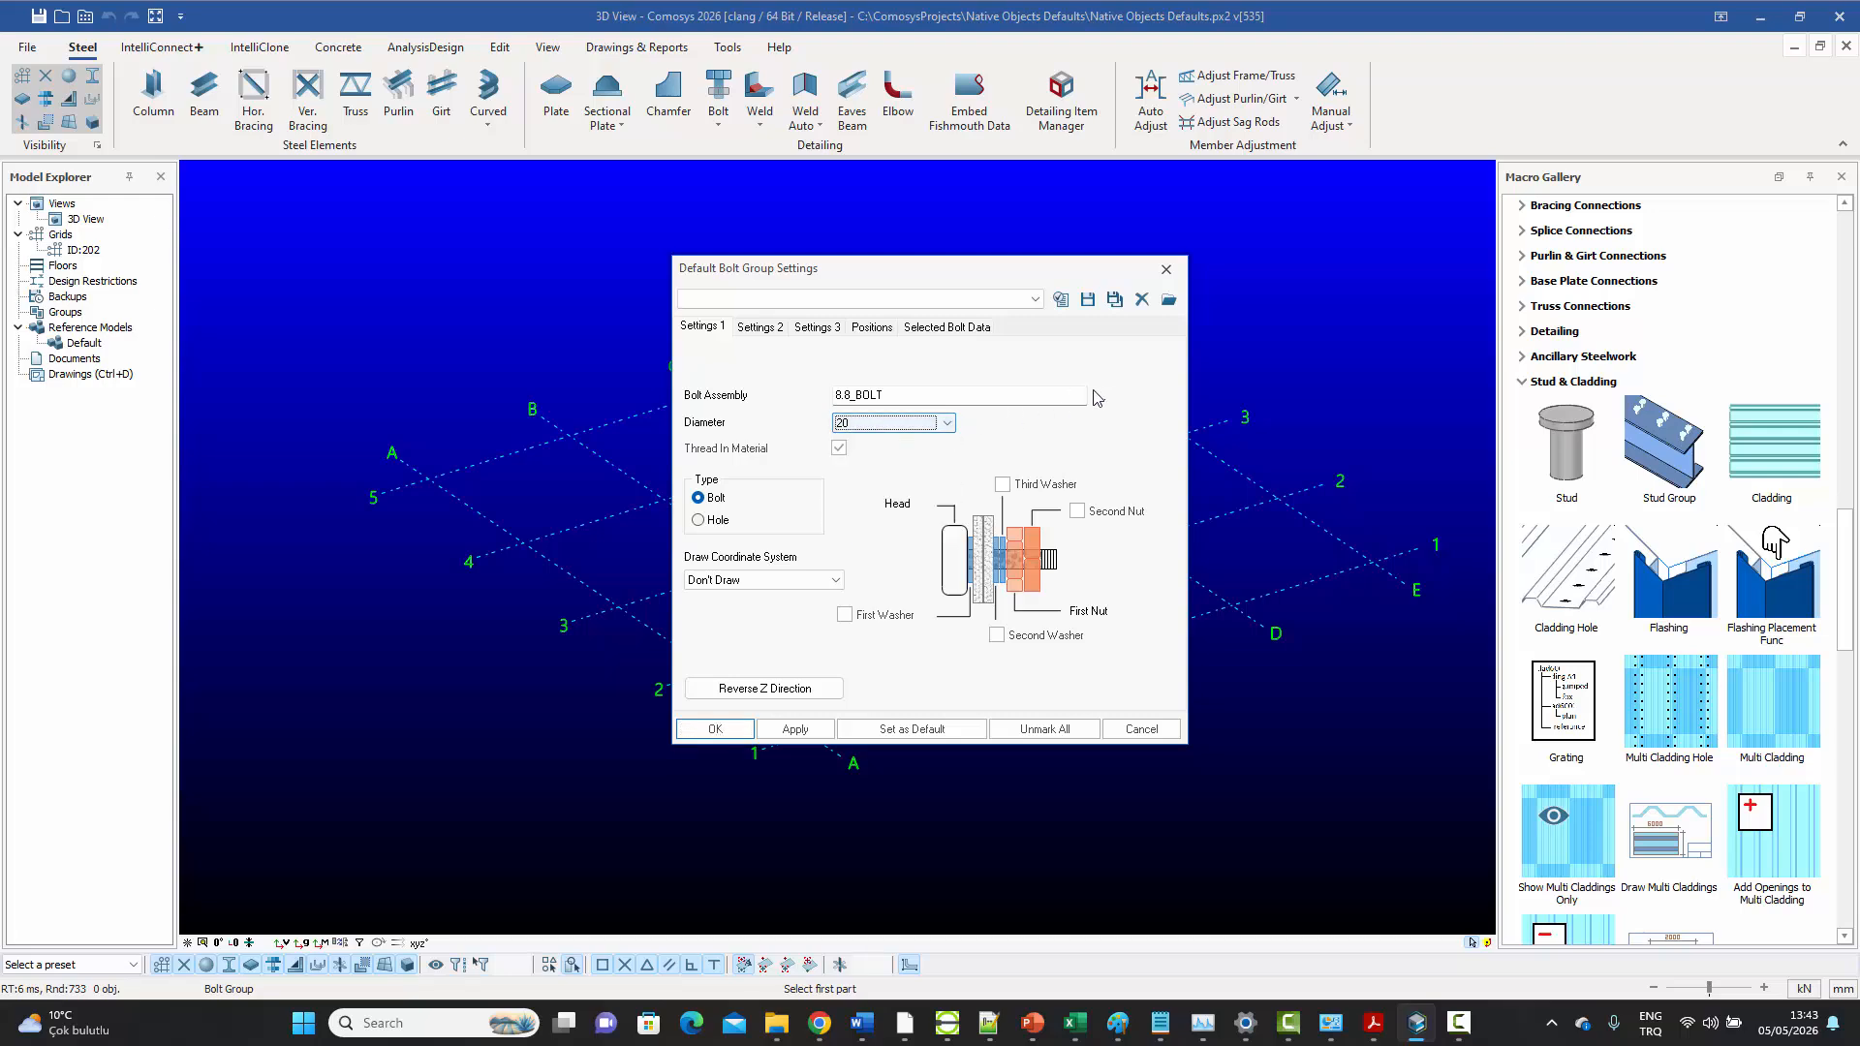
left_click(1104, 401)
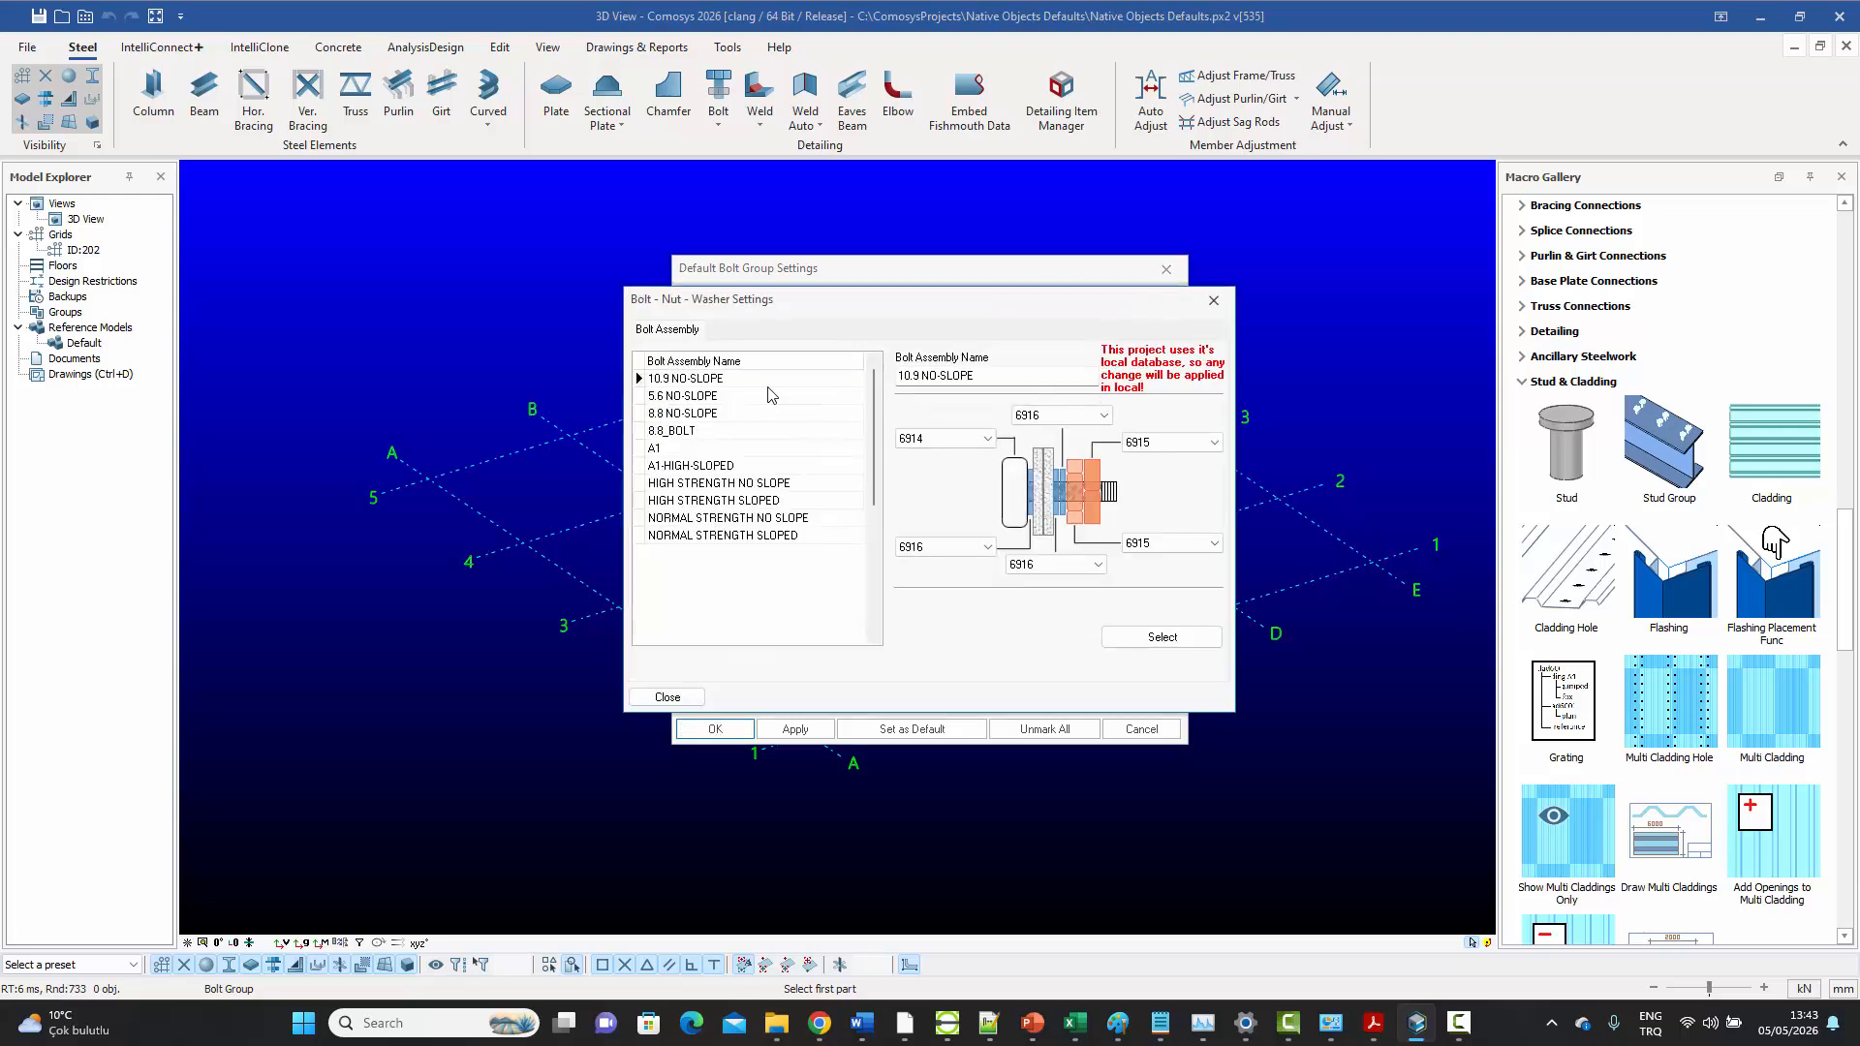
left_click_drag(775, 311, 850, 364)
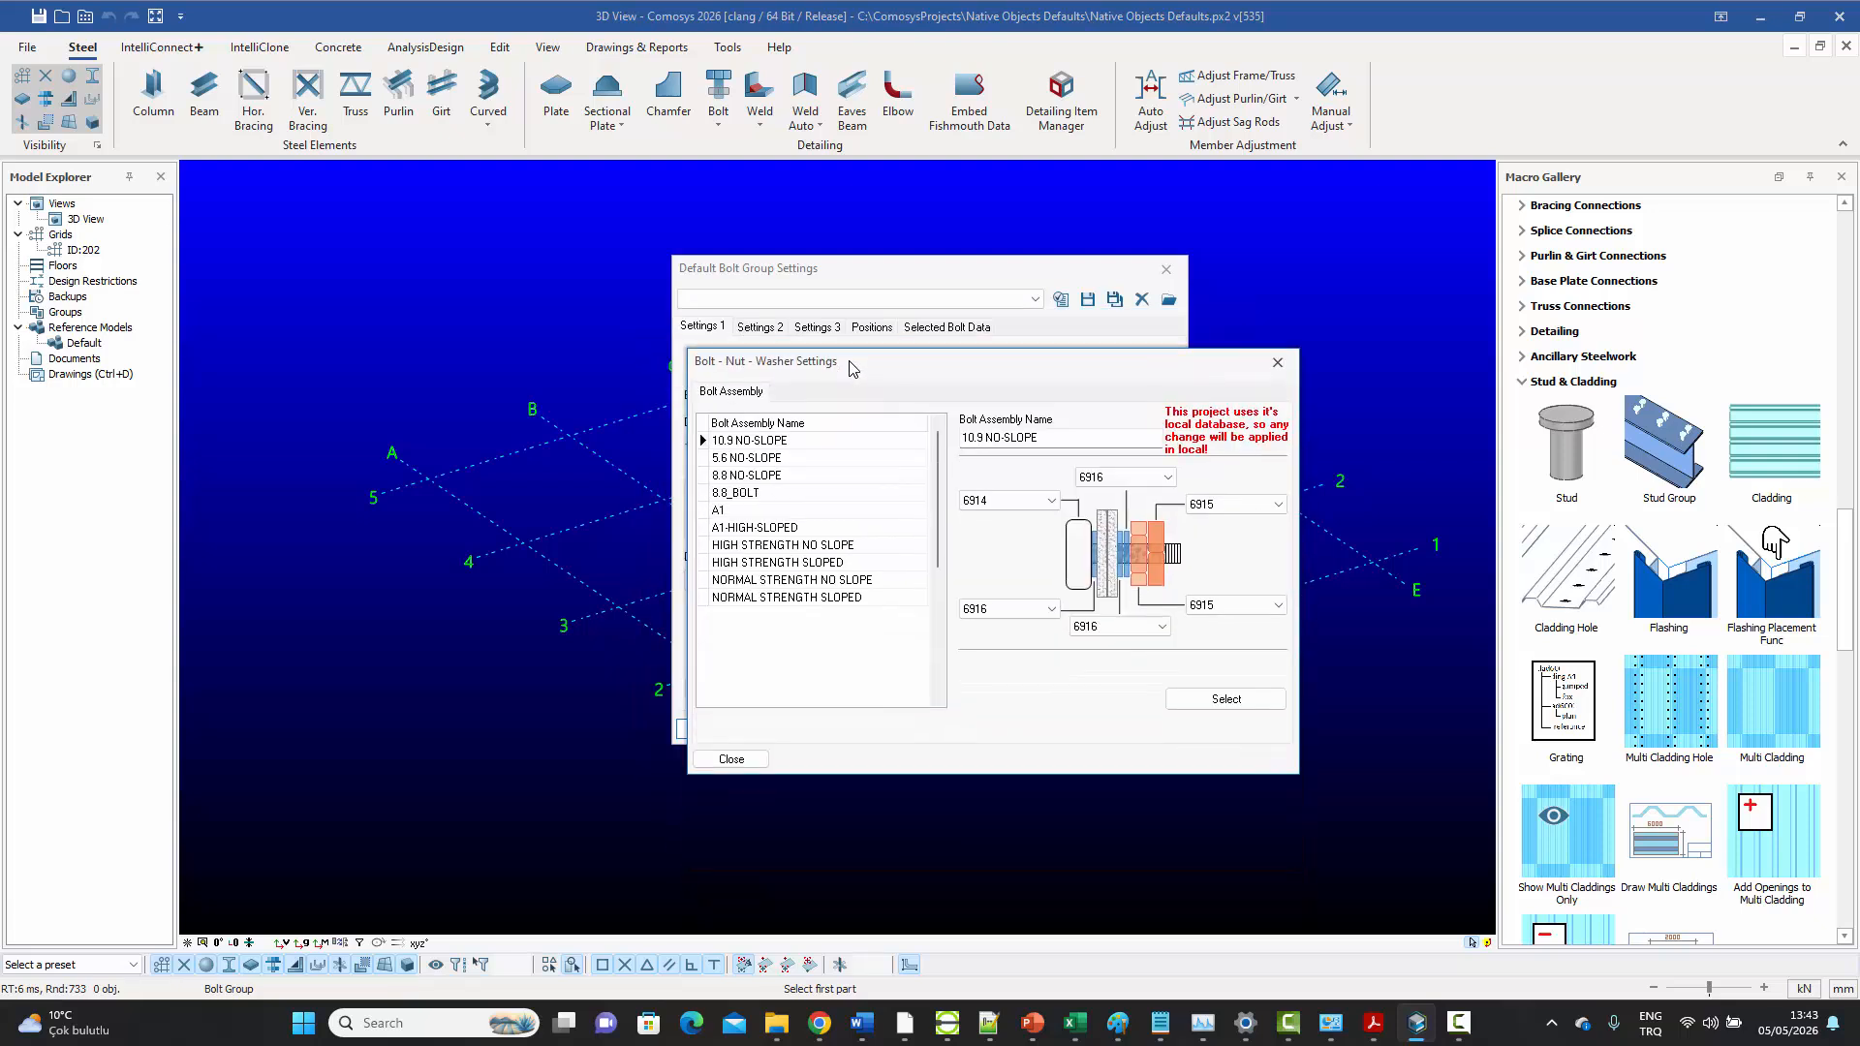
left_click(758, 495)
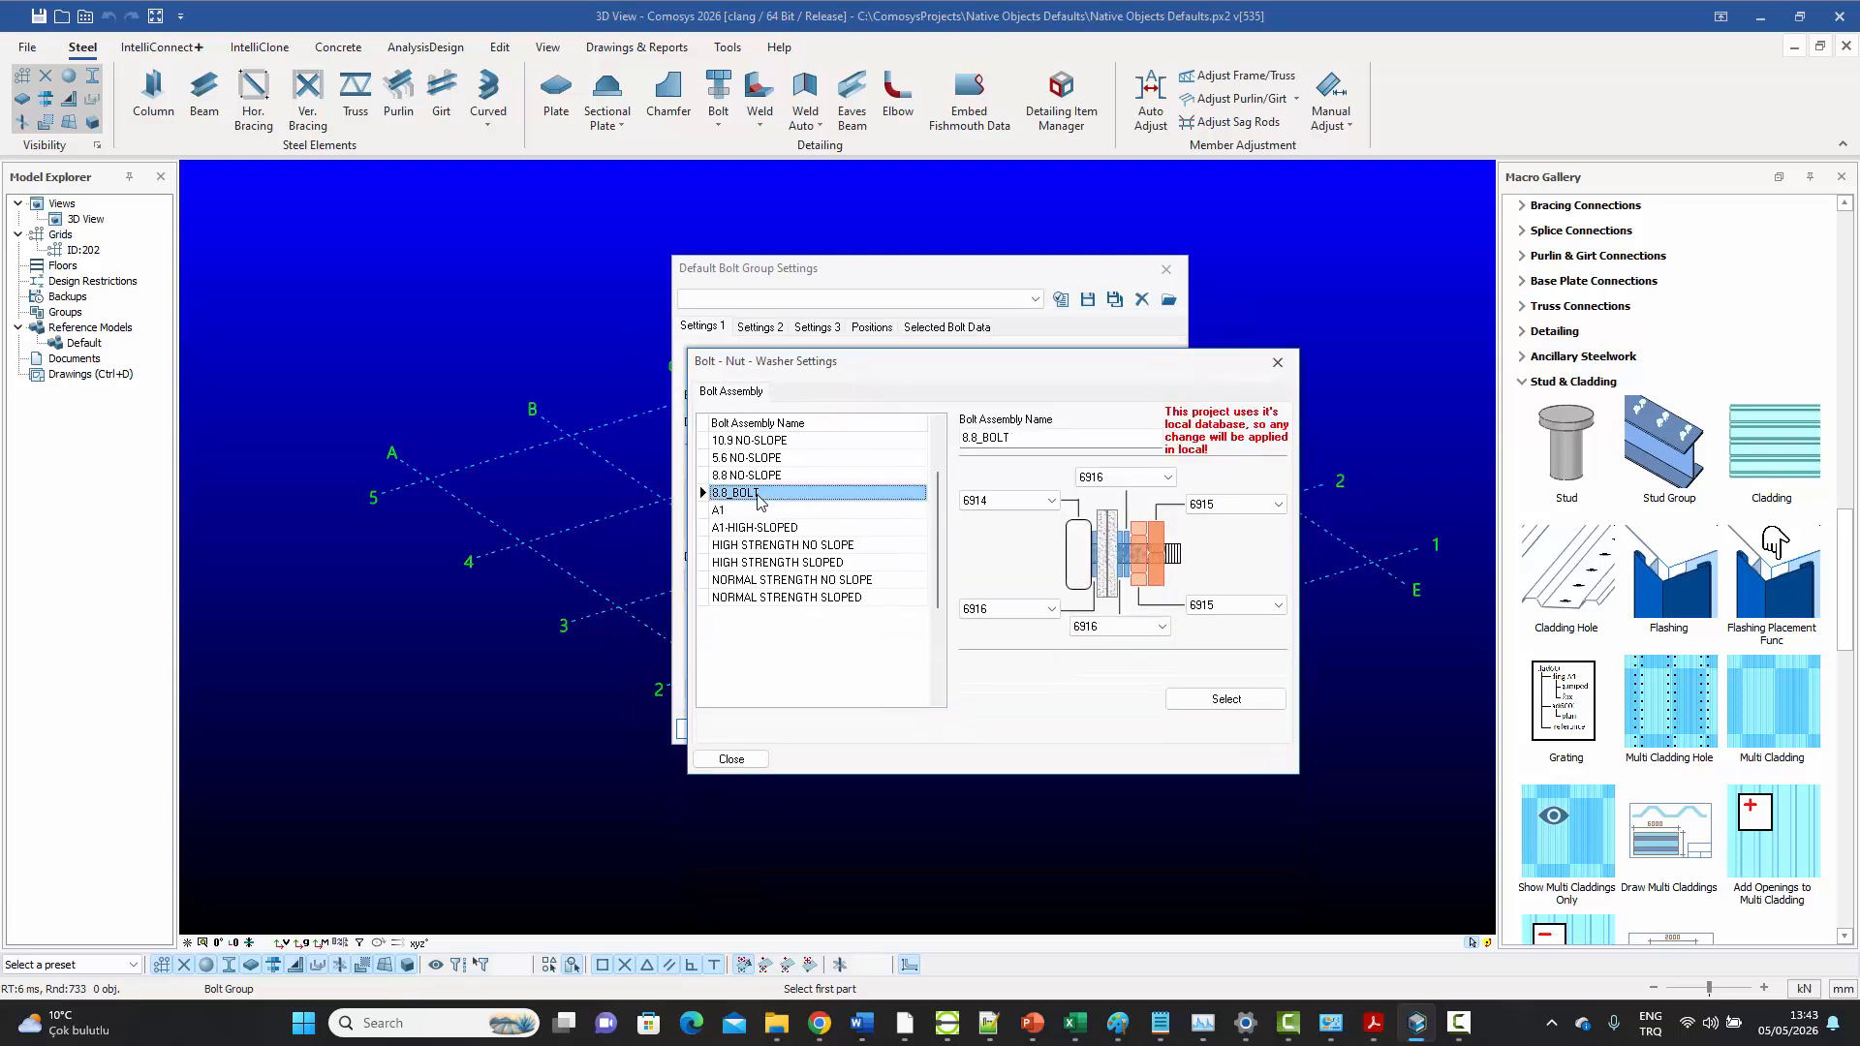
double_click(758, 495)
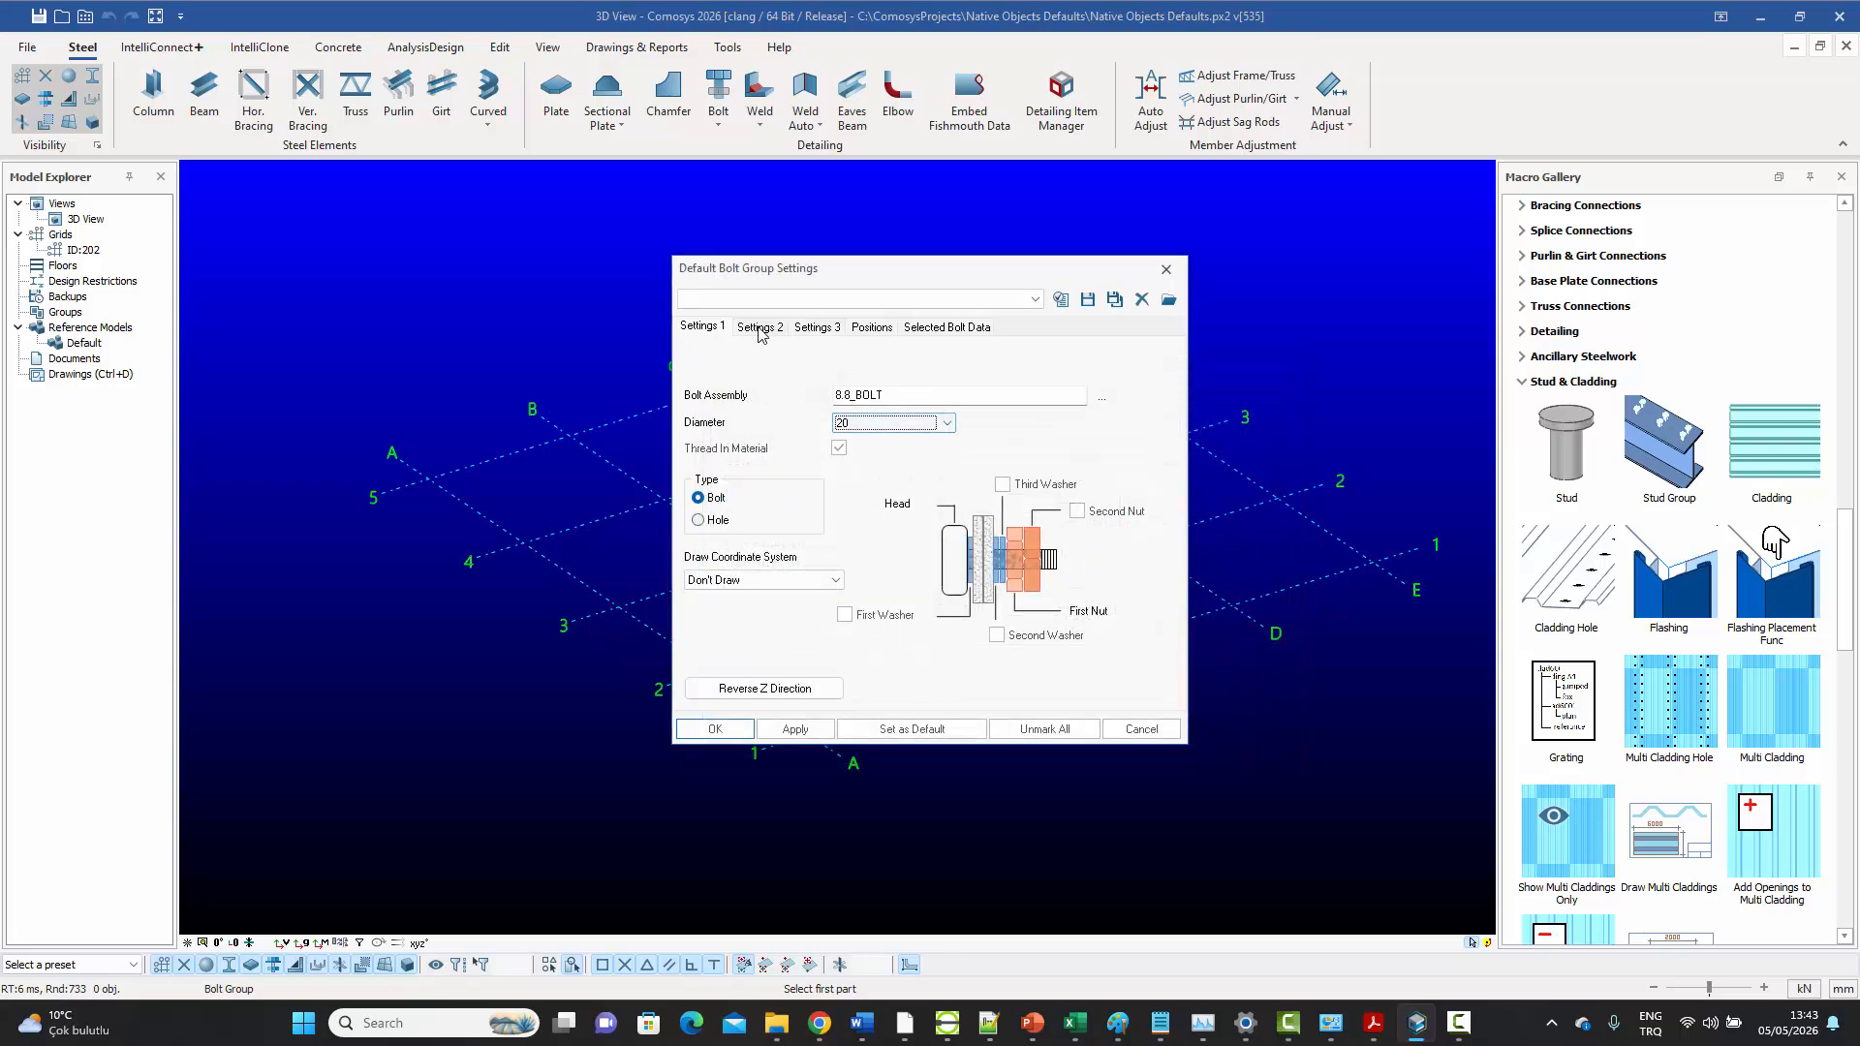
Set the default bolt group's tolerance to 2 and its name to BOLT
left_click(793, 329)
left_click(851, 393)
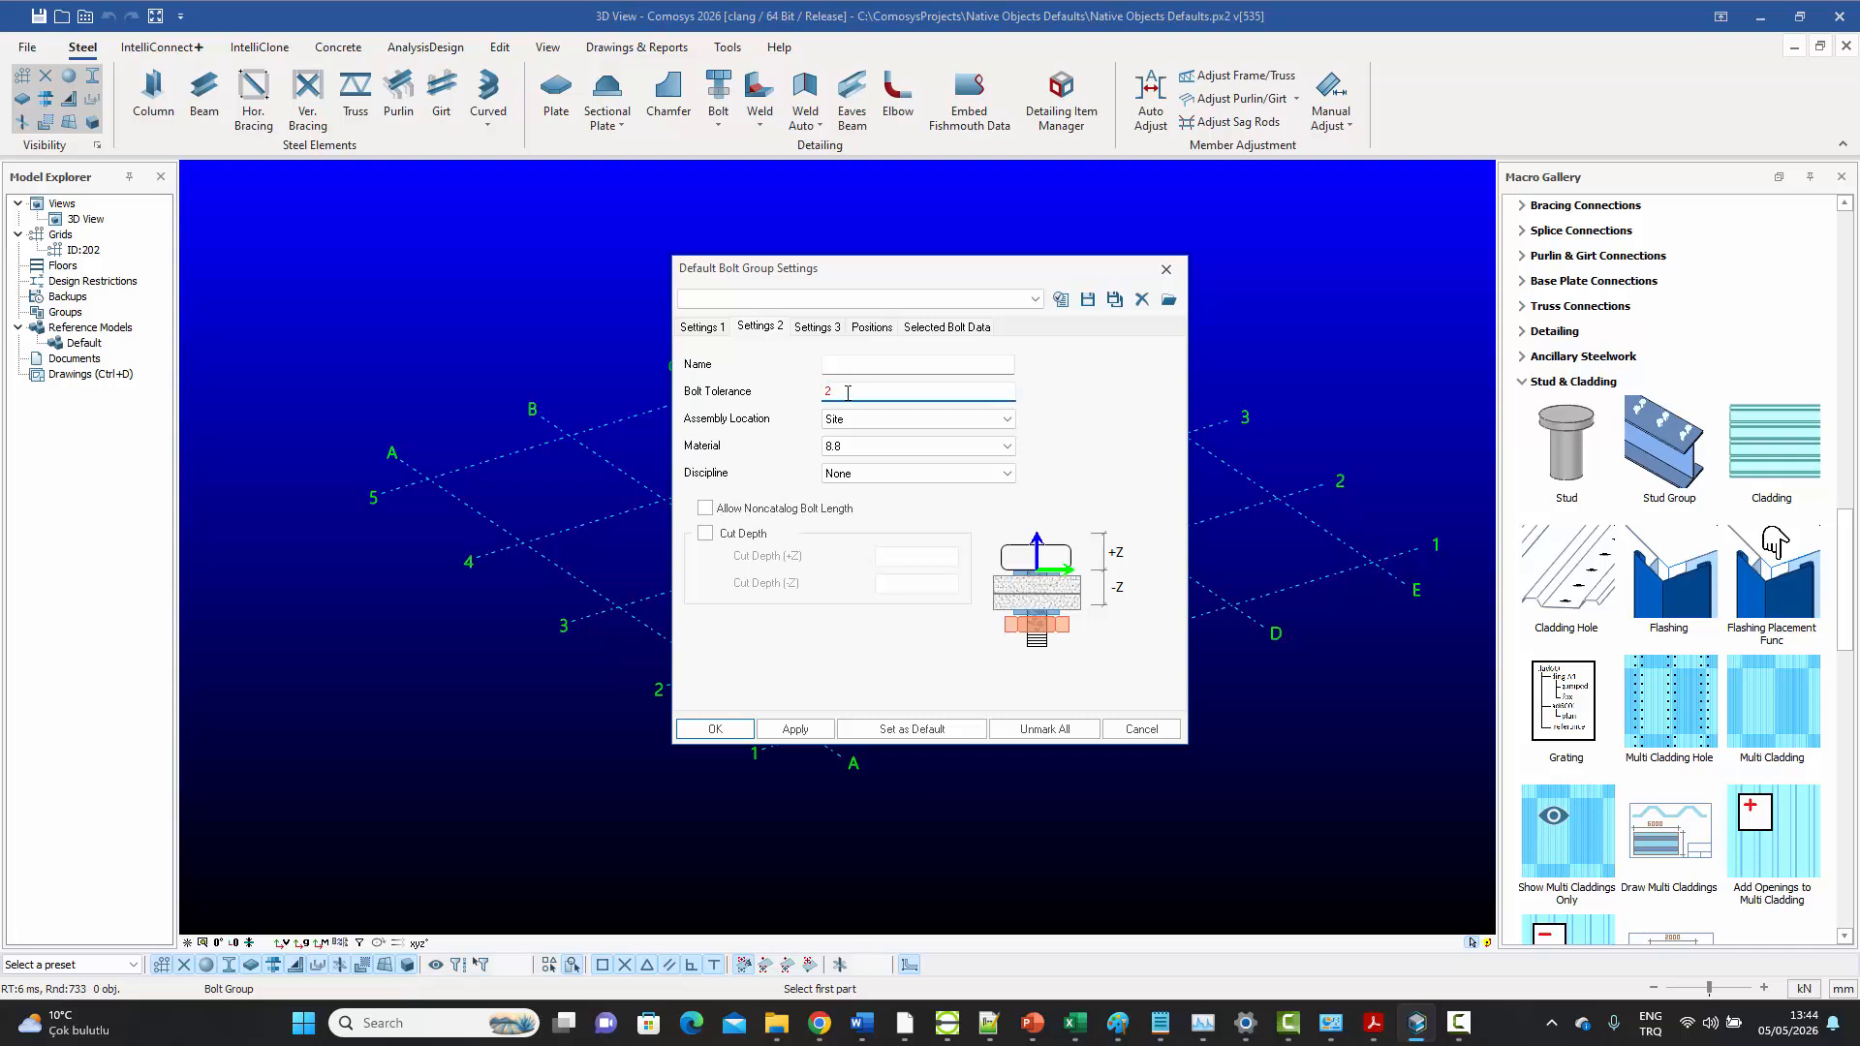
left_click(845, 365)
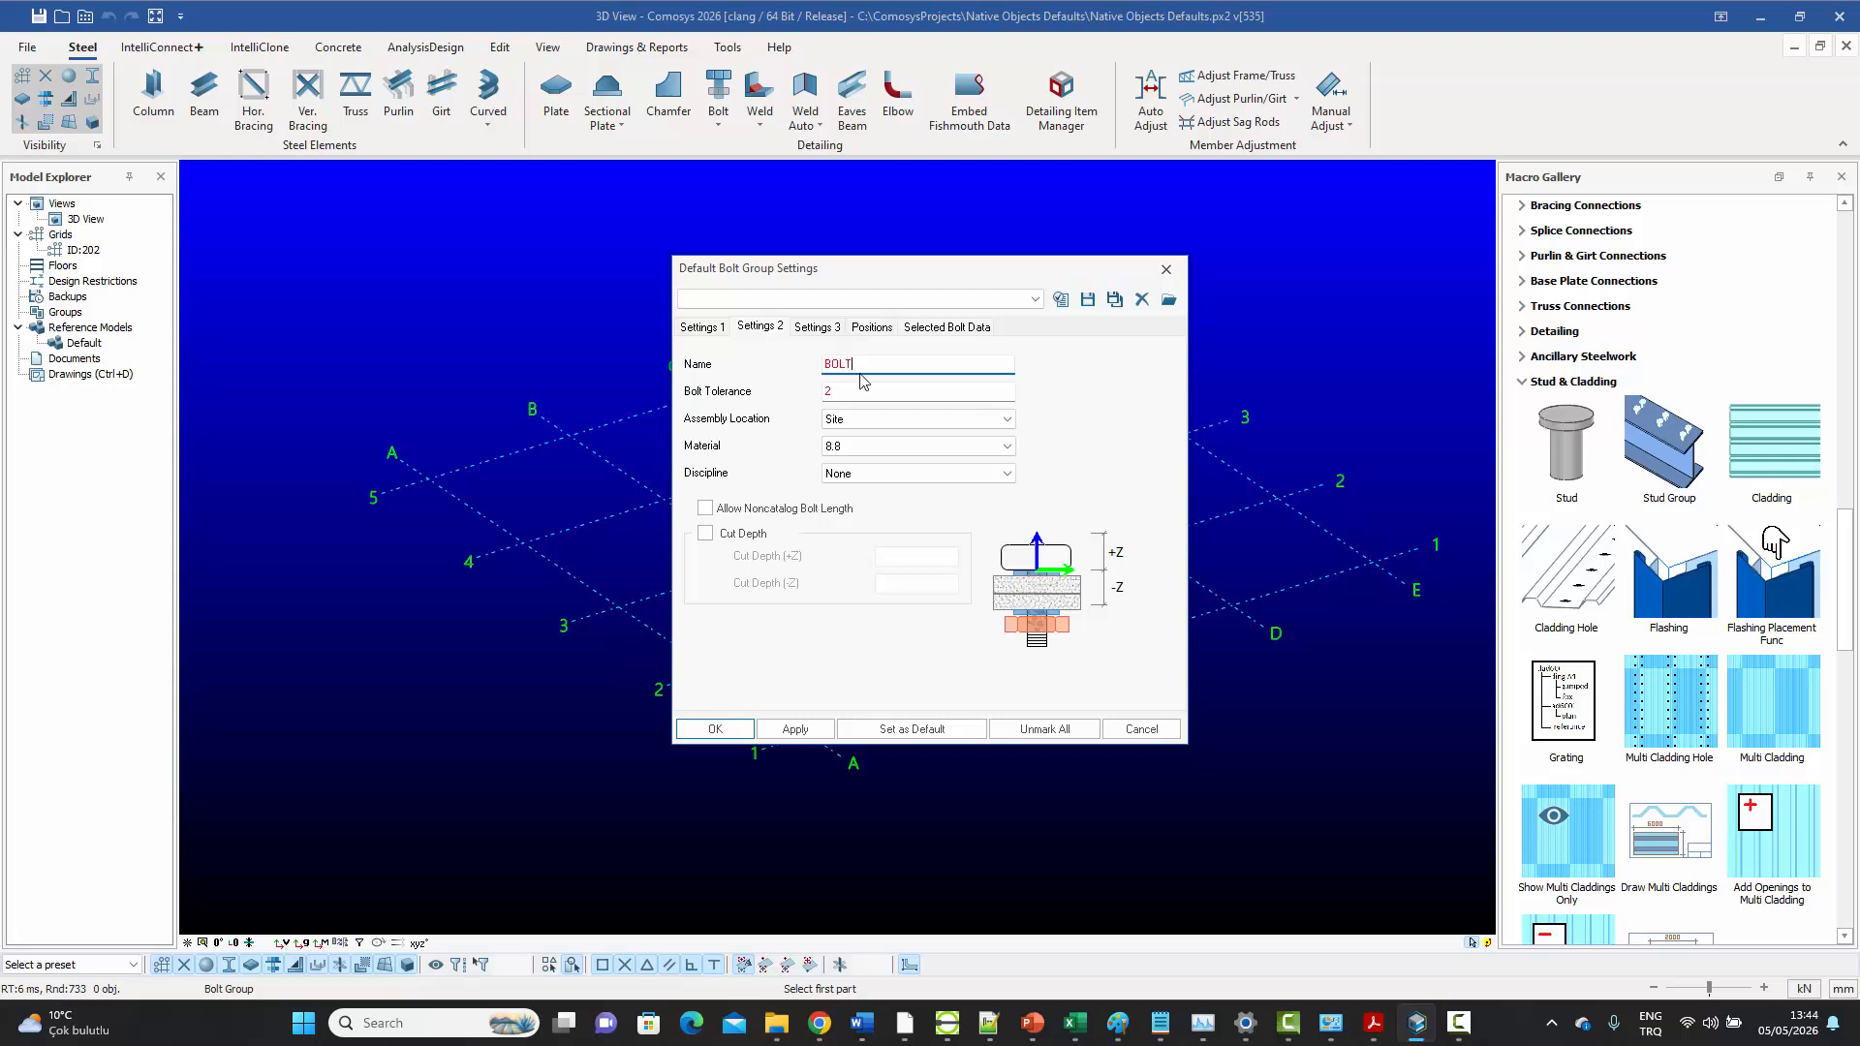
Set the default bolt group's grid Y positions to -50 100
left_click(817, 327)
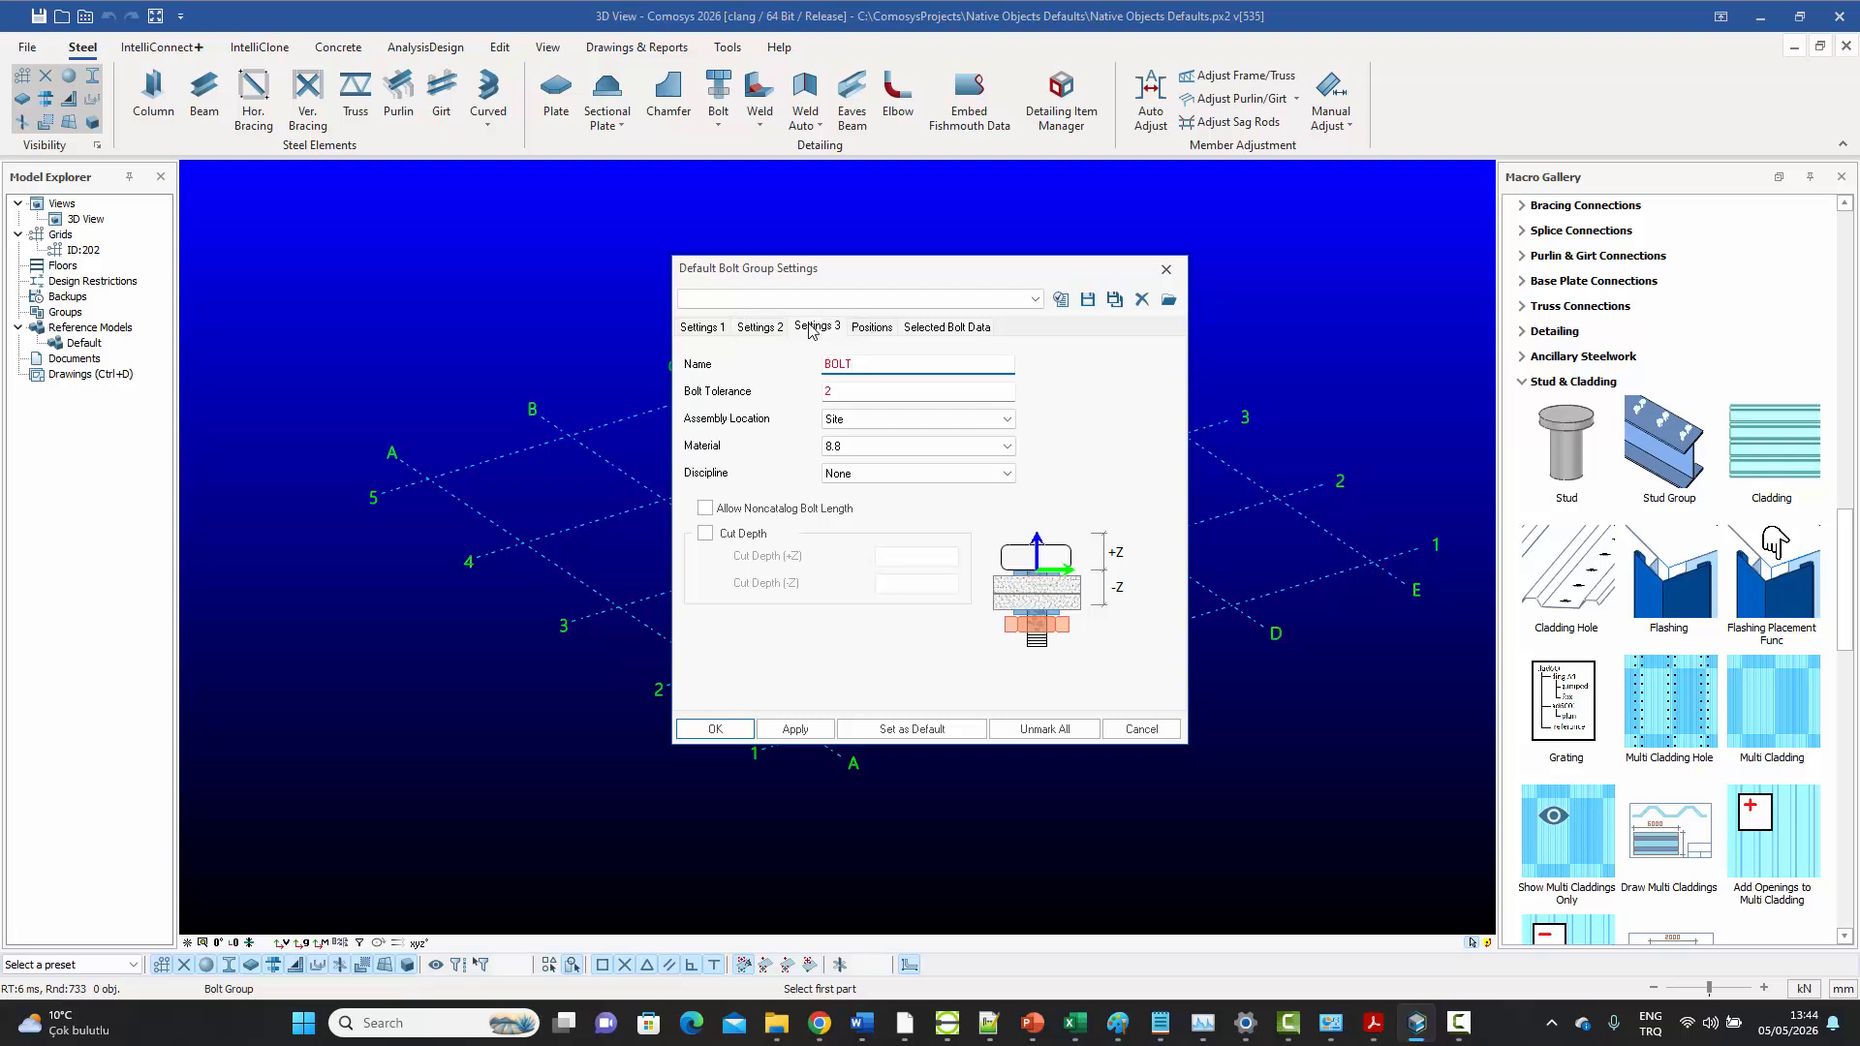
left_click(872, 328)
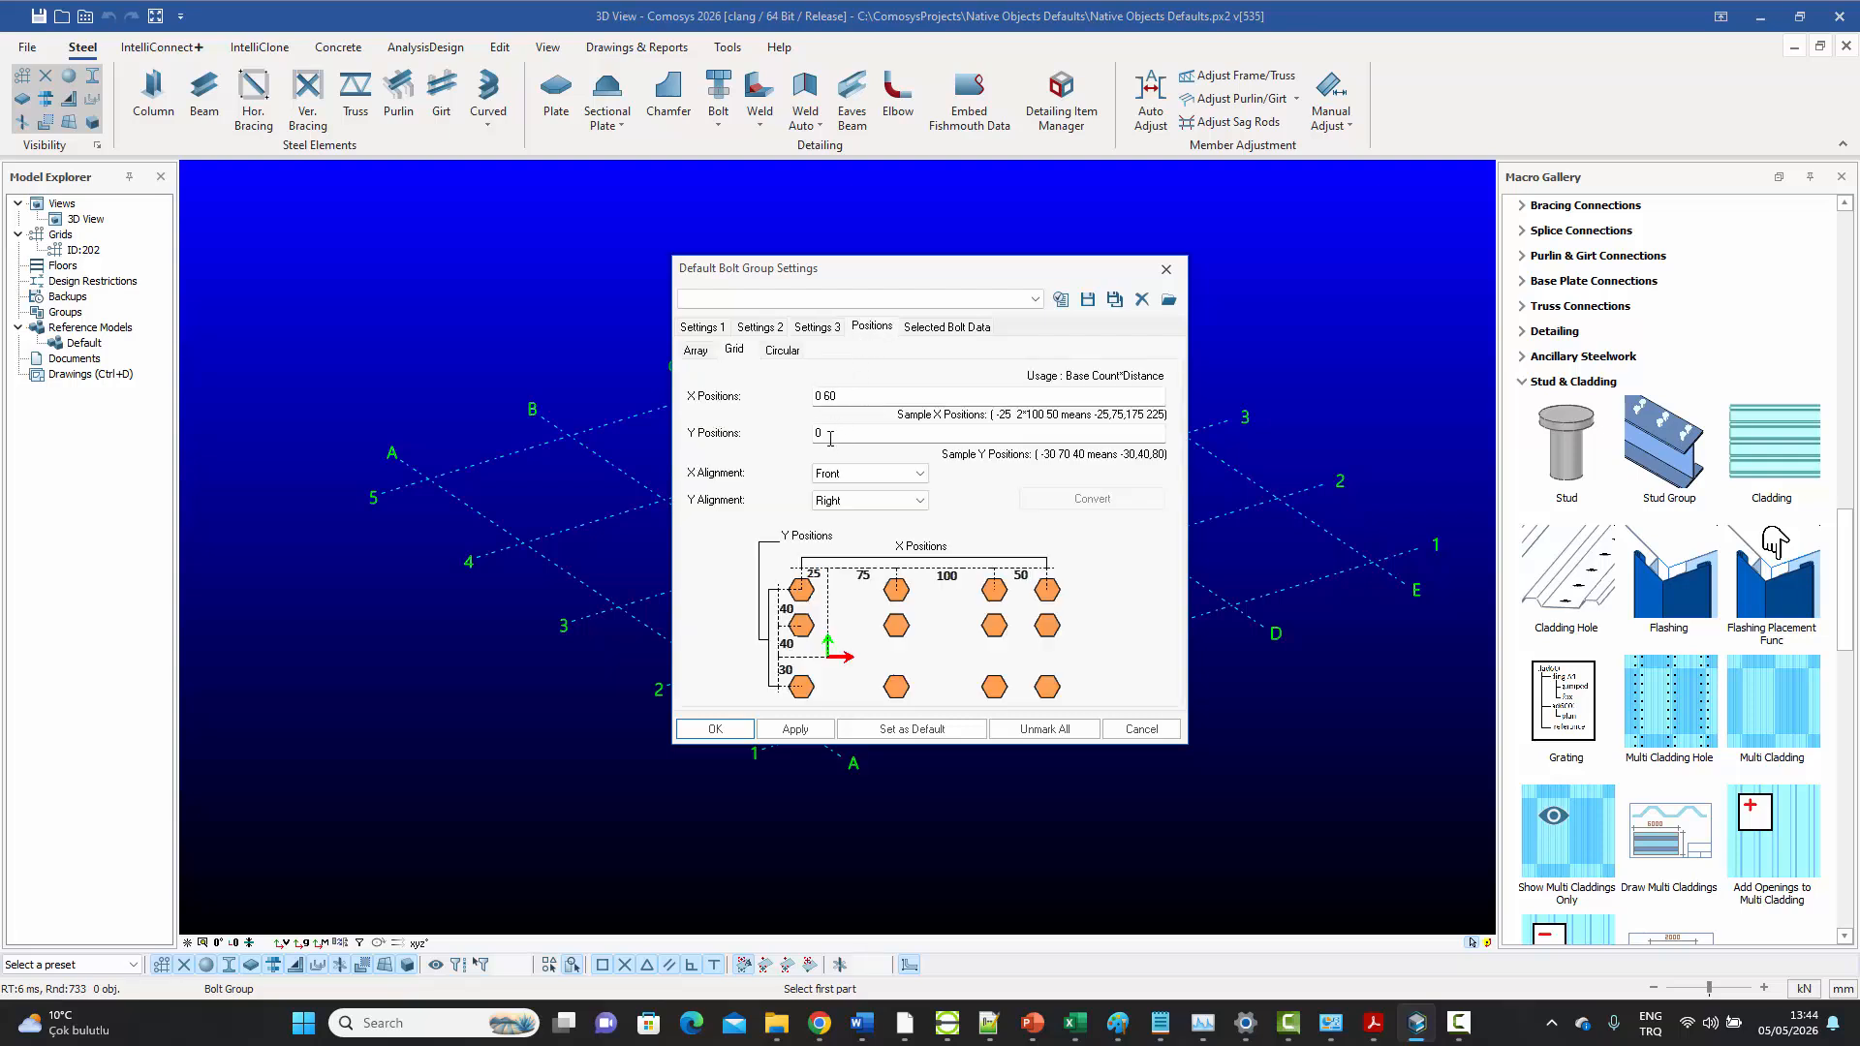
double_click(830, 438)
Save the bolt group settings as the default, apply them, and leave the Bolt Group command
left_click(870, 729)
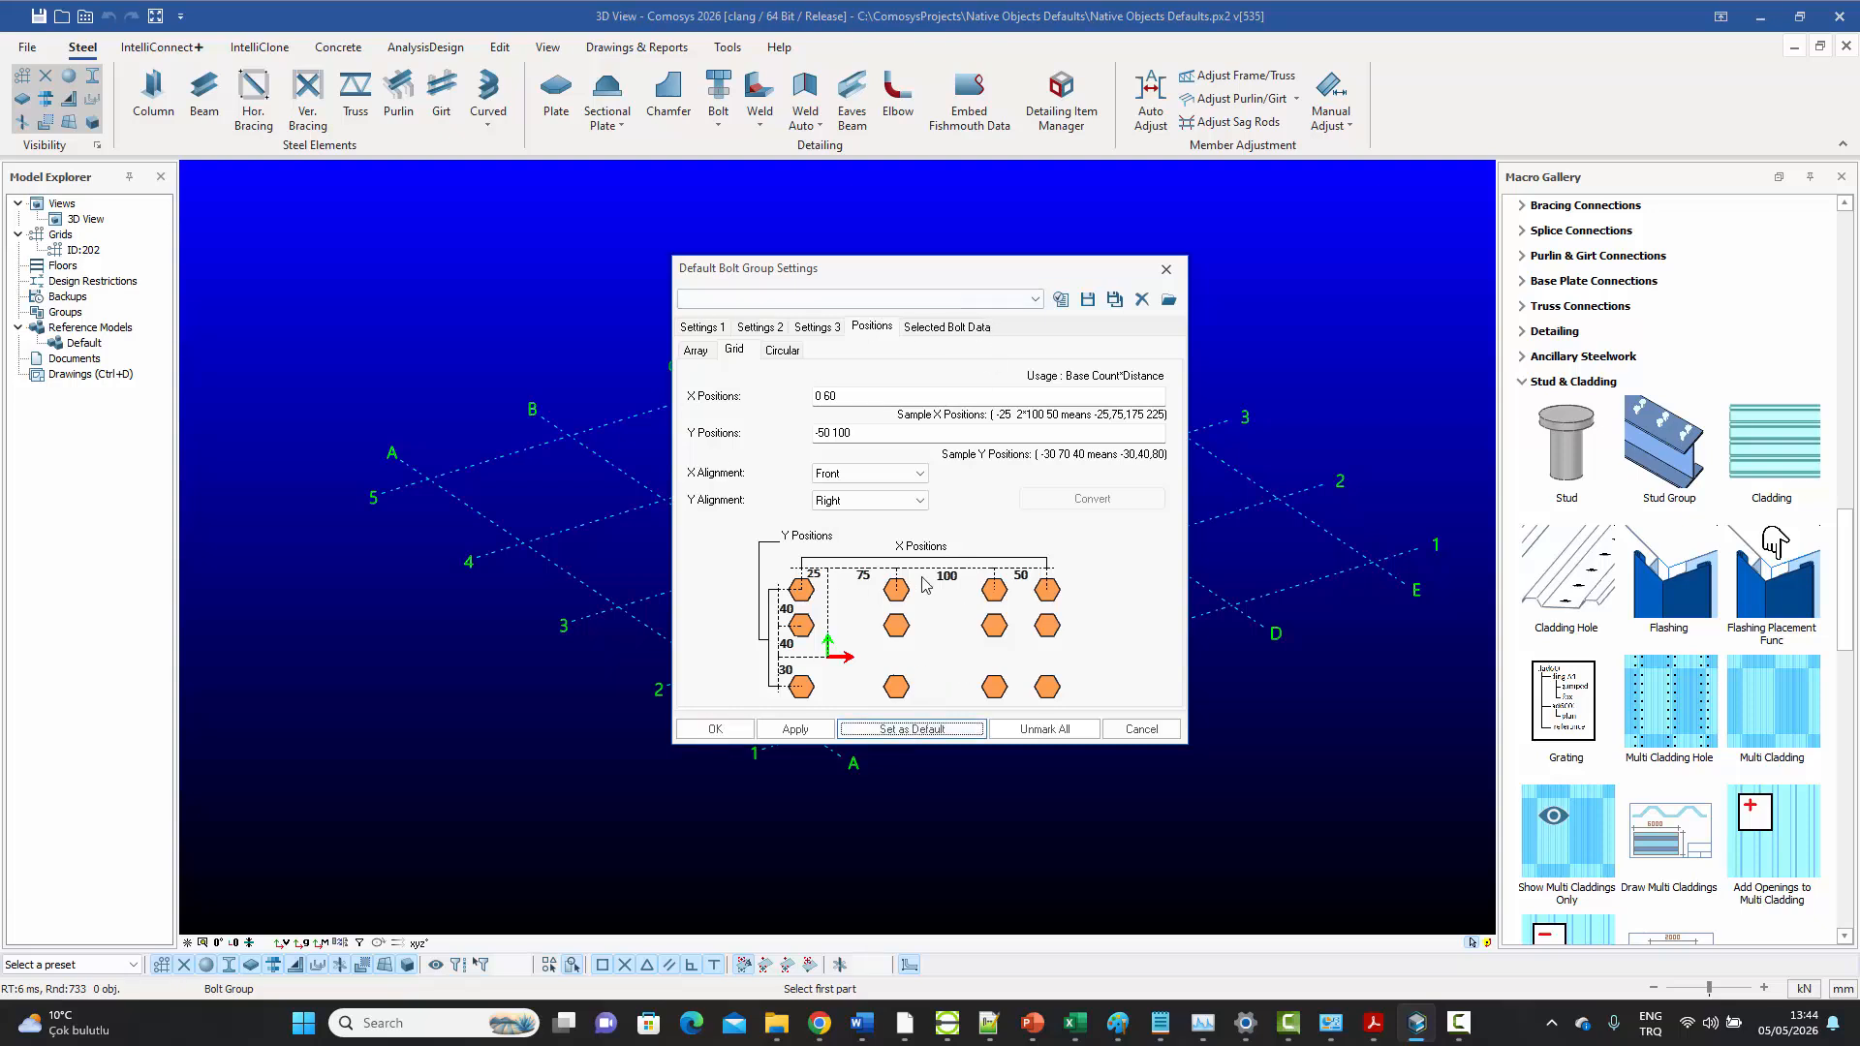
left_click(790, 728)
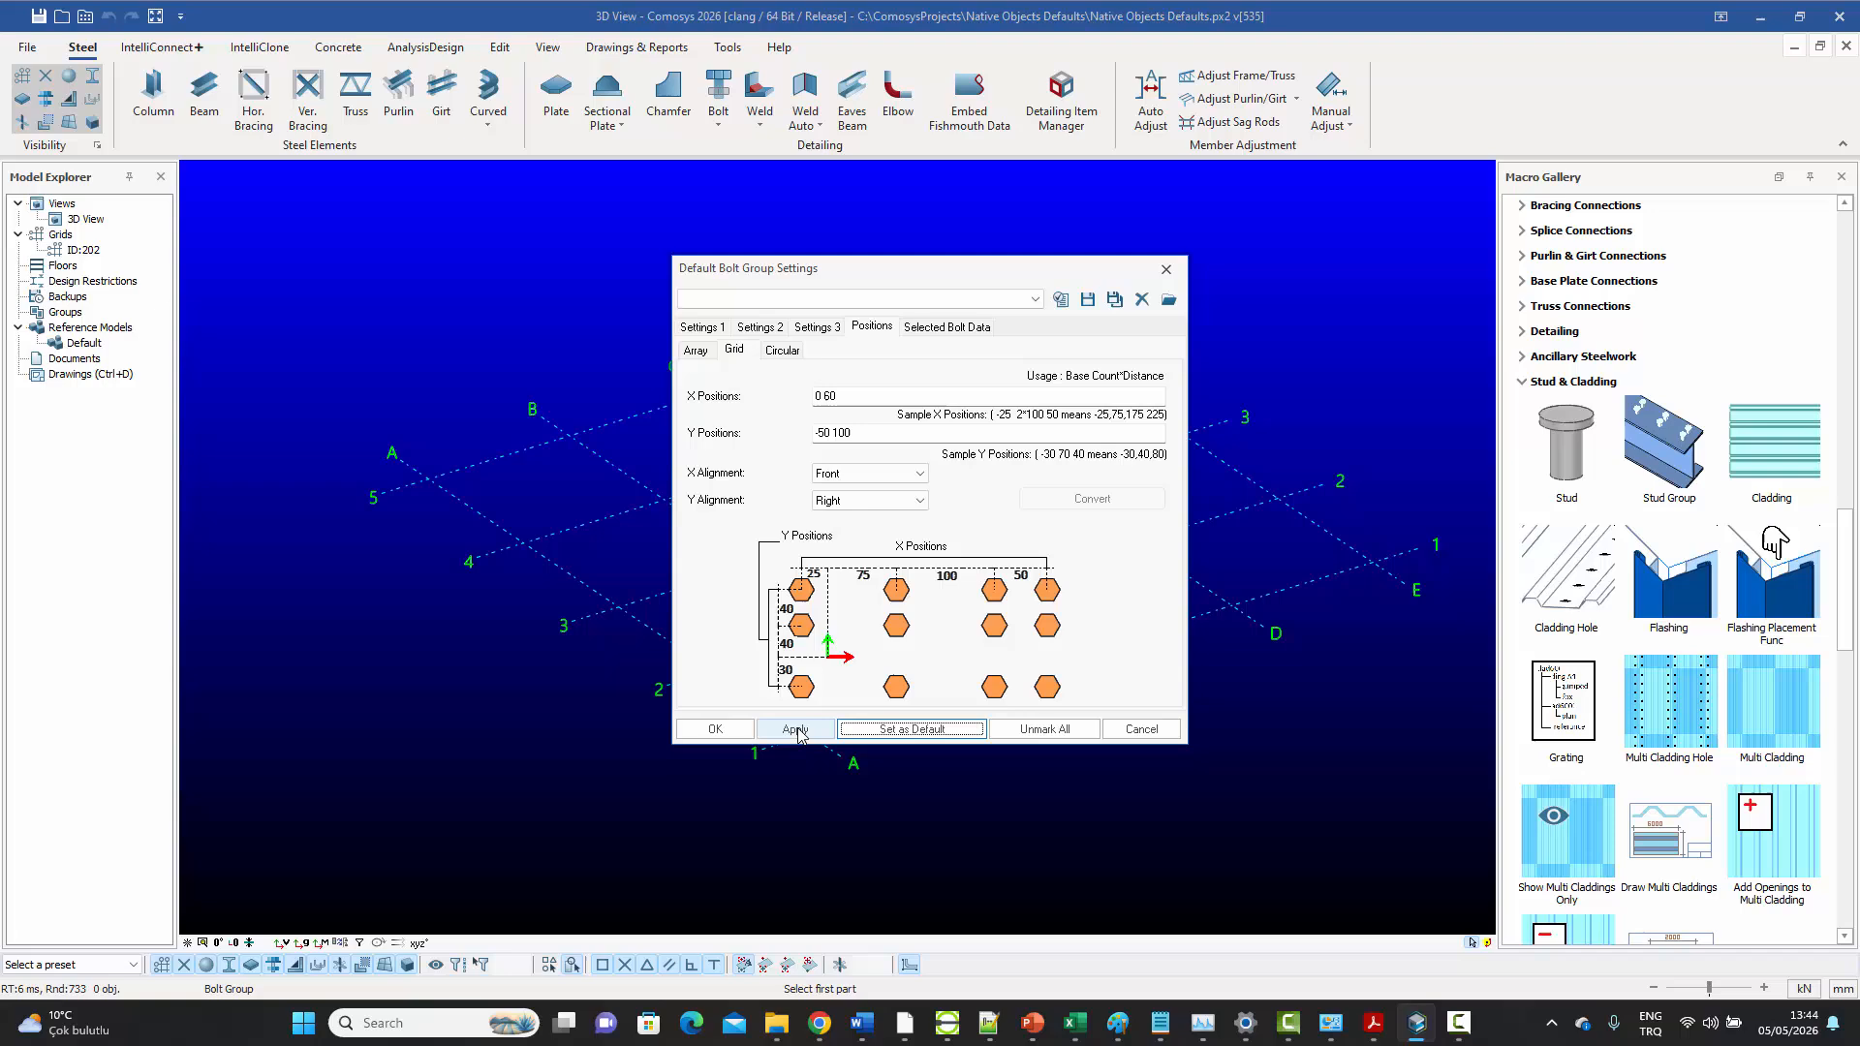
left_click(715, 729)
right_click(830, 282)
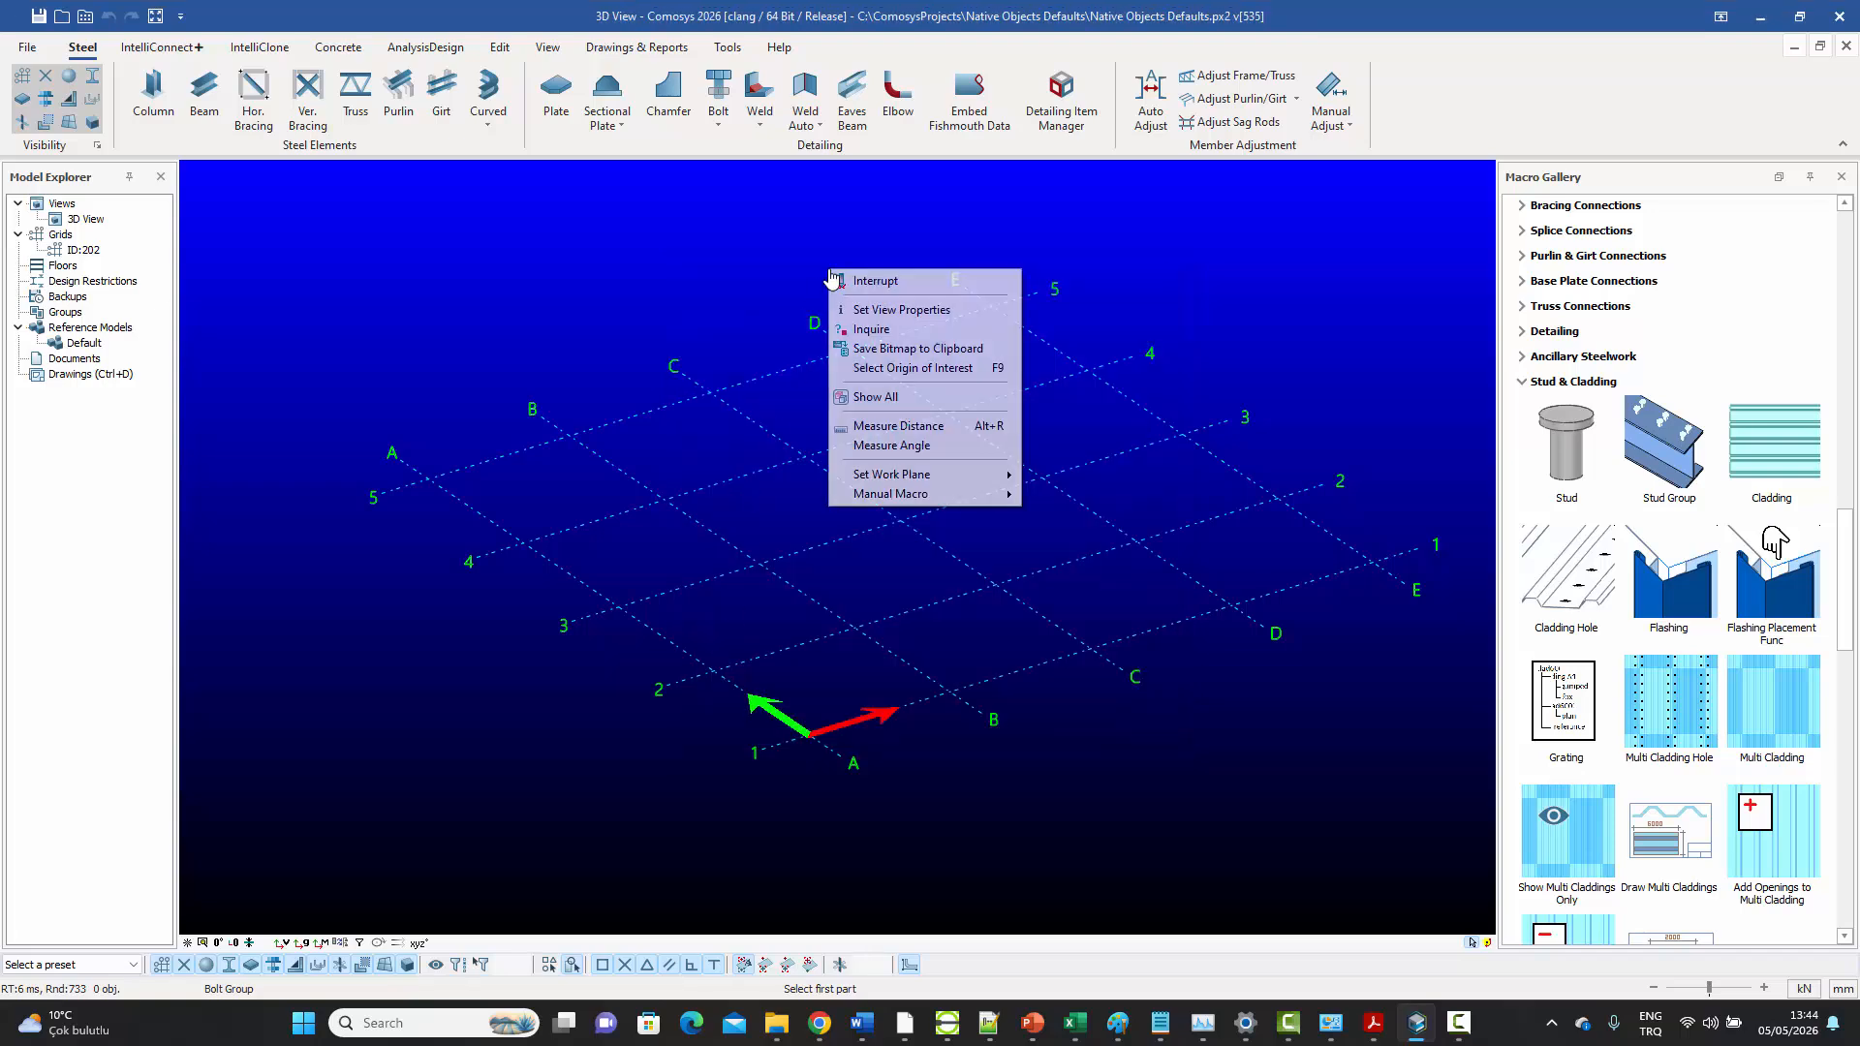
key("Escape")
key("Escape")
middle_click_drag(828, 256, 829, 268)
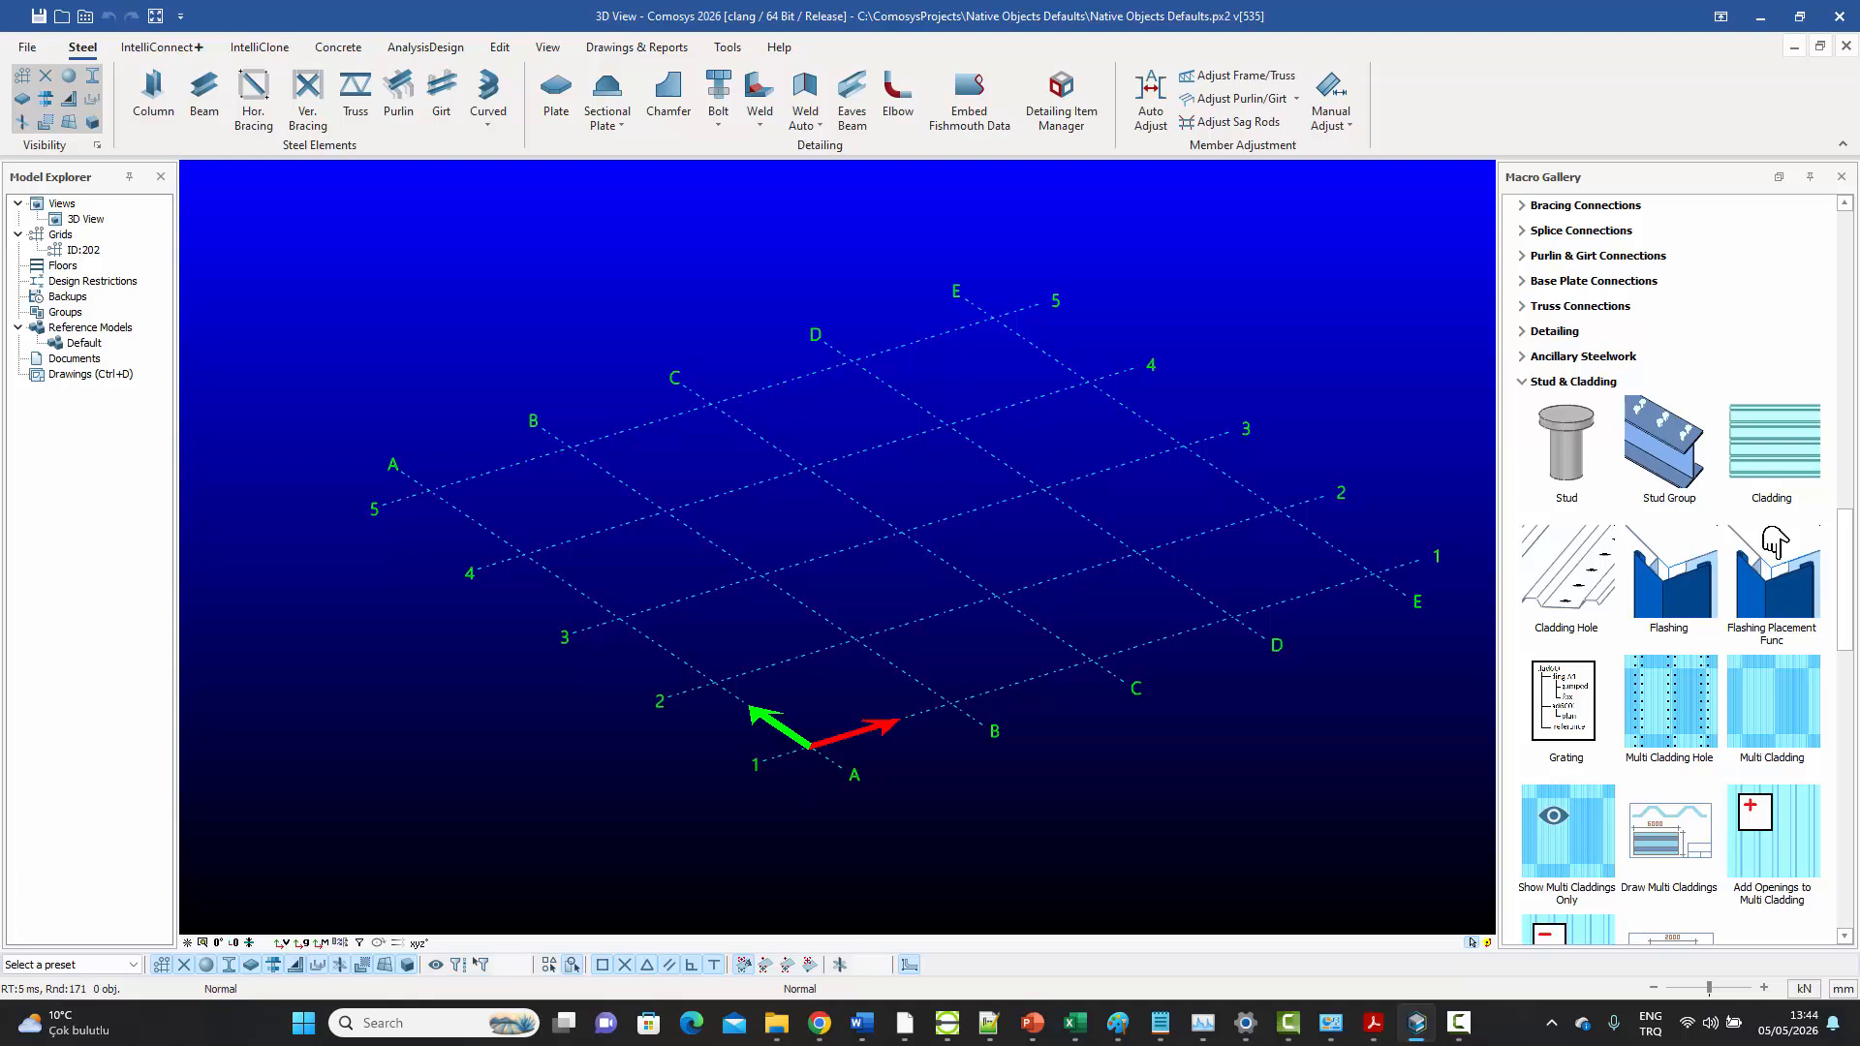
Open the default Weld settings, apply them with E60xx material, and leave the Weld command
left_click(761, 128)
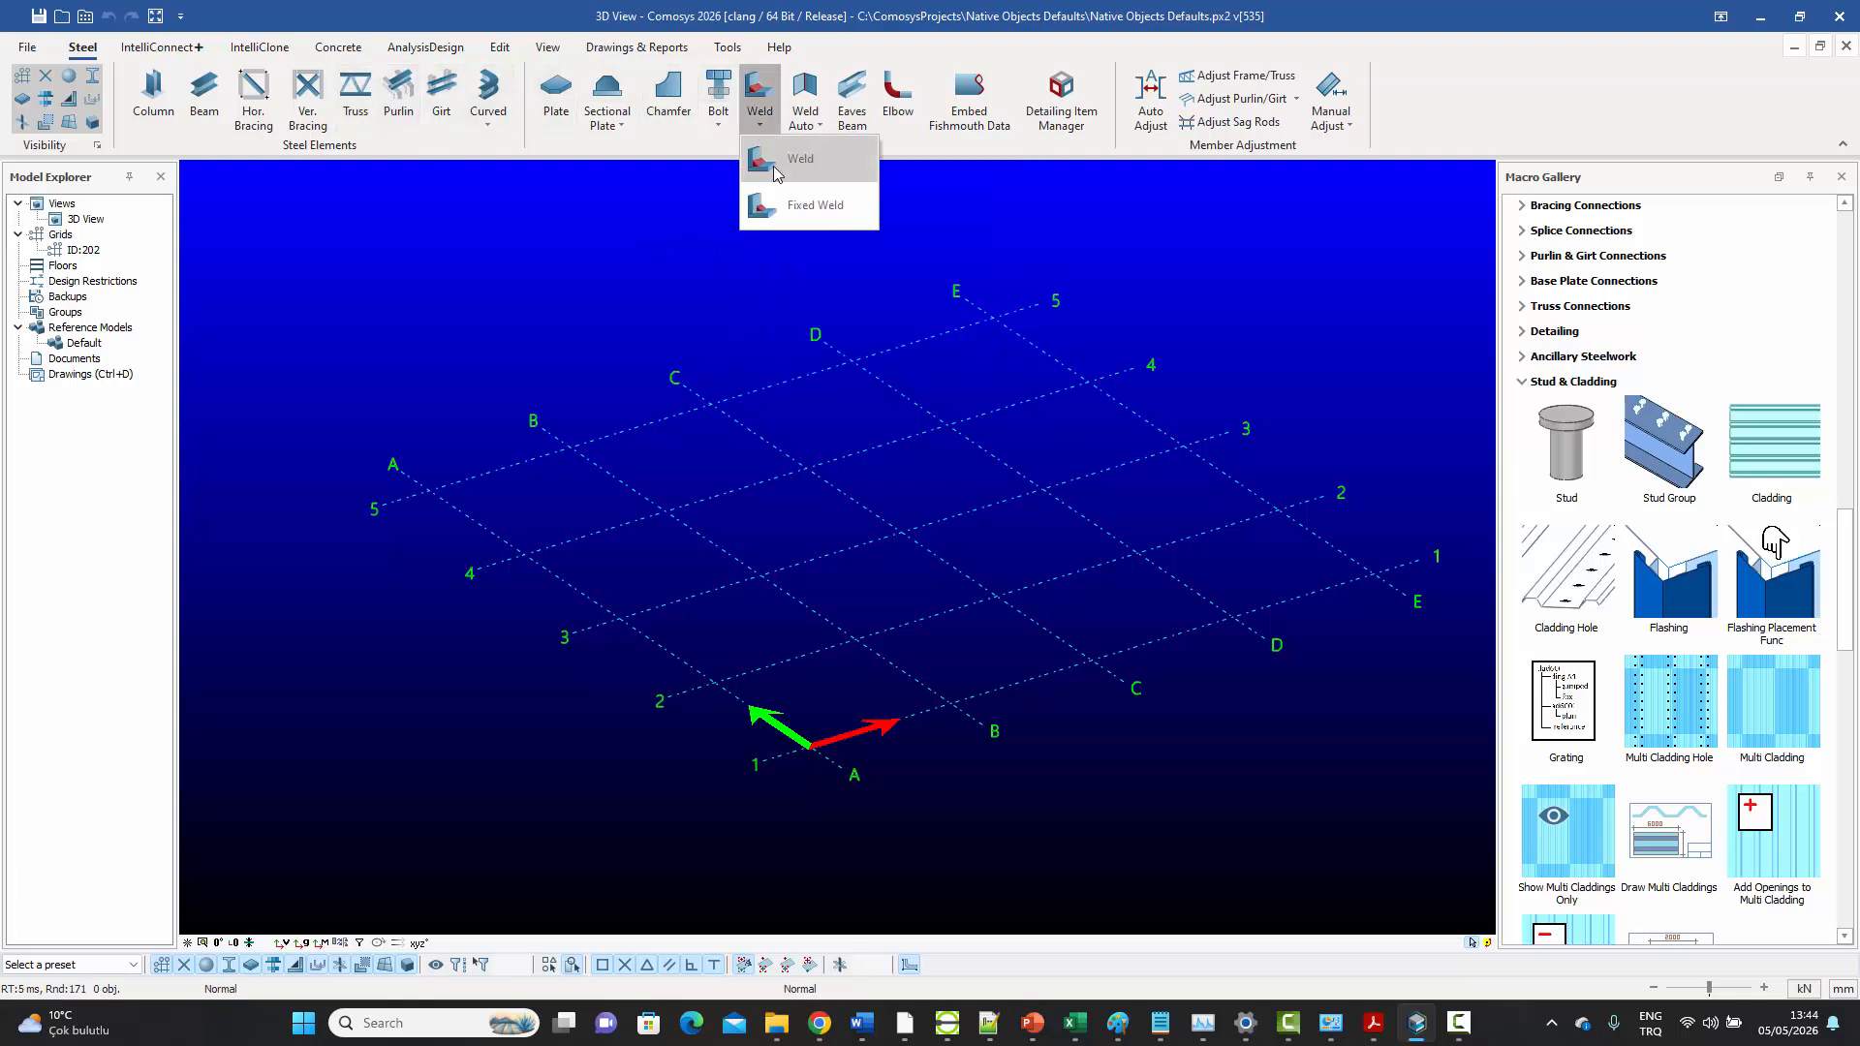
left_click(774, 174)
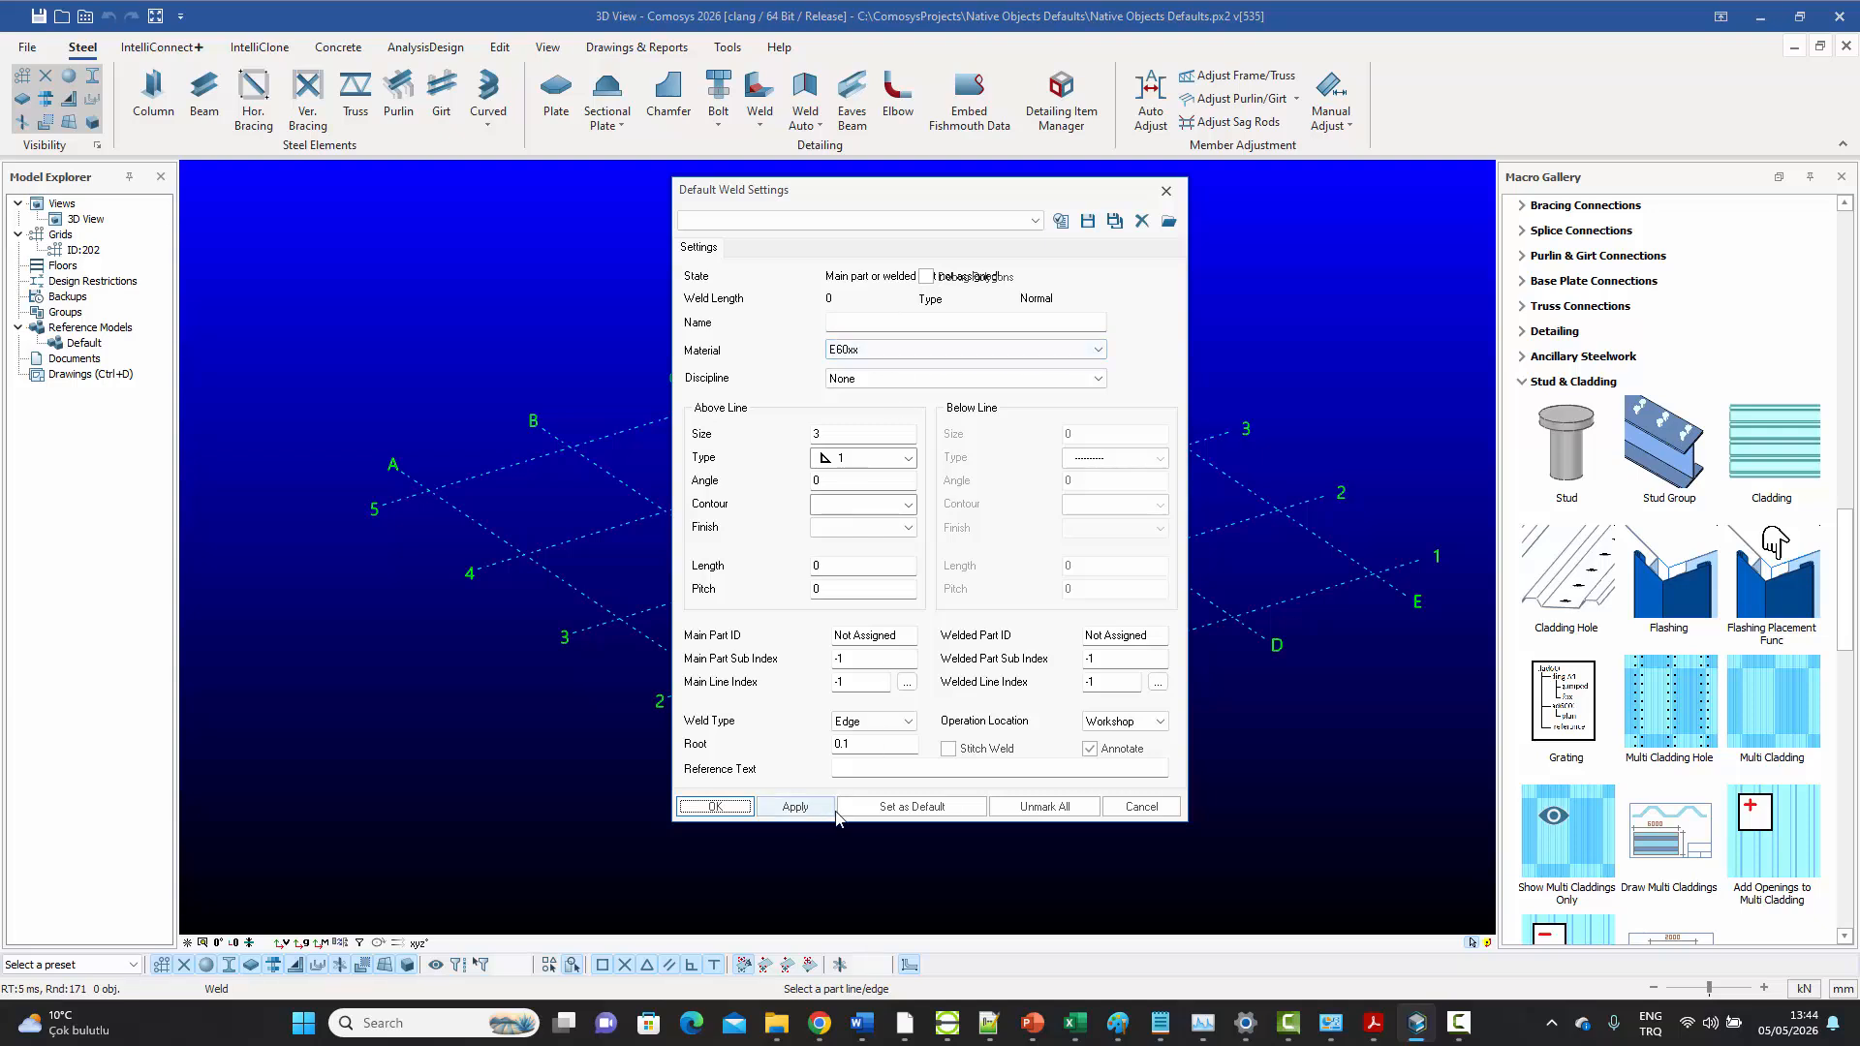
left_click(802, 807)
left_click(715, 807)
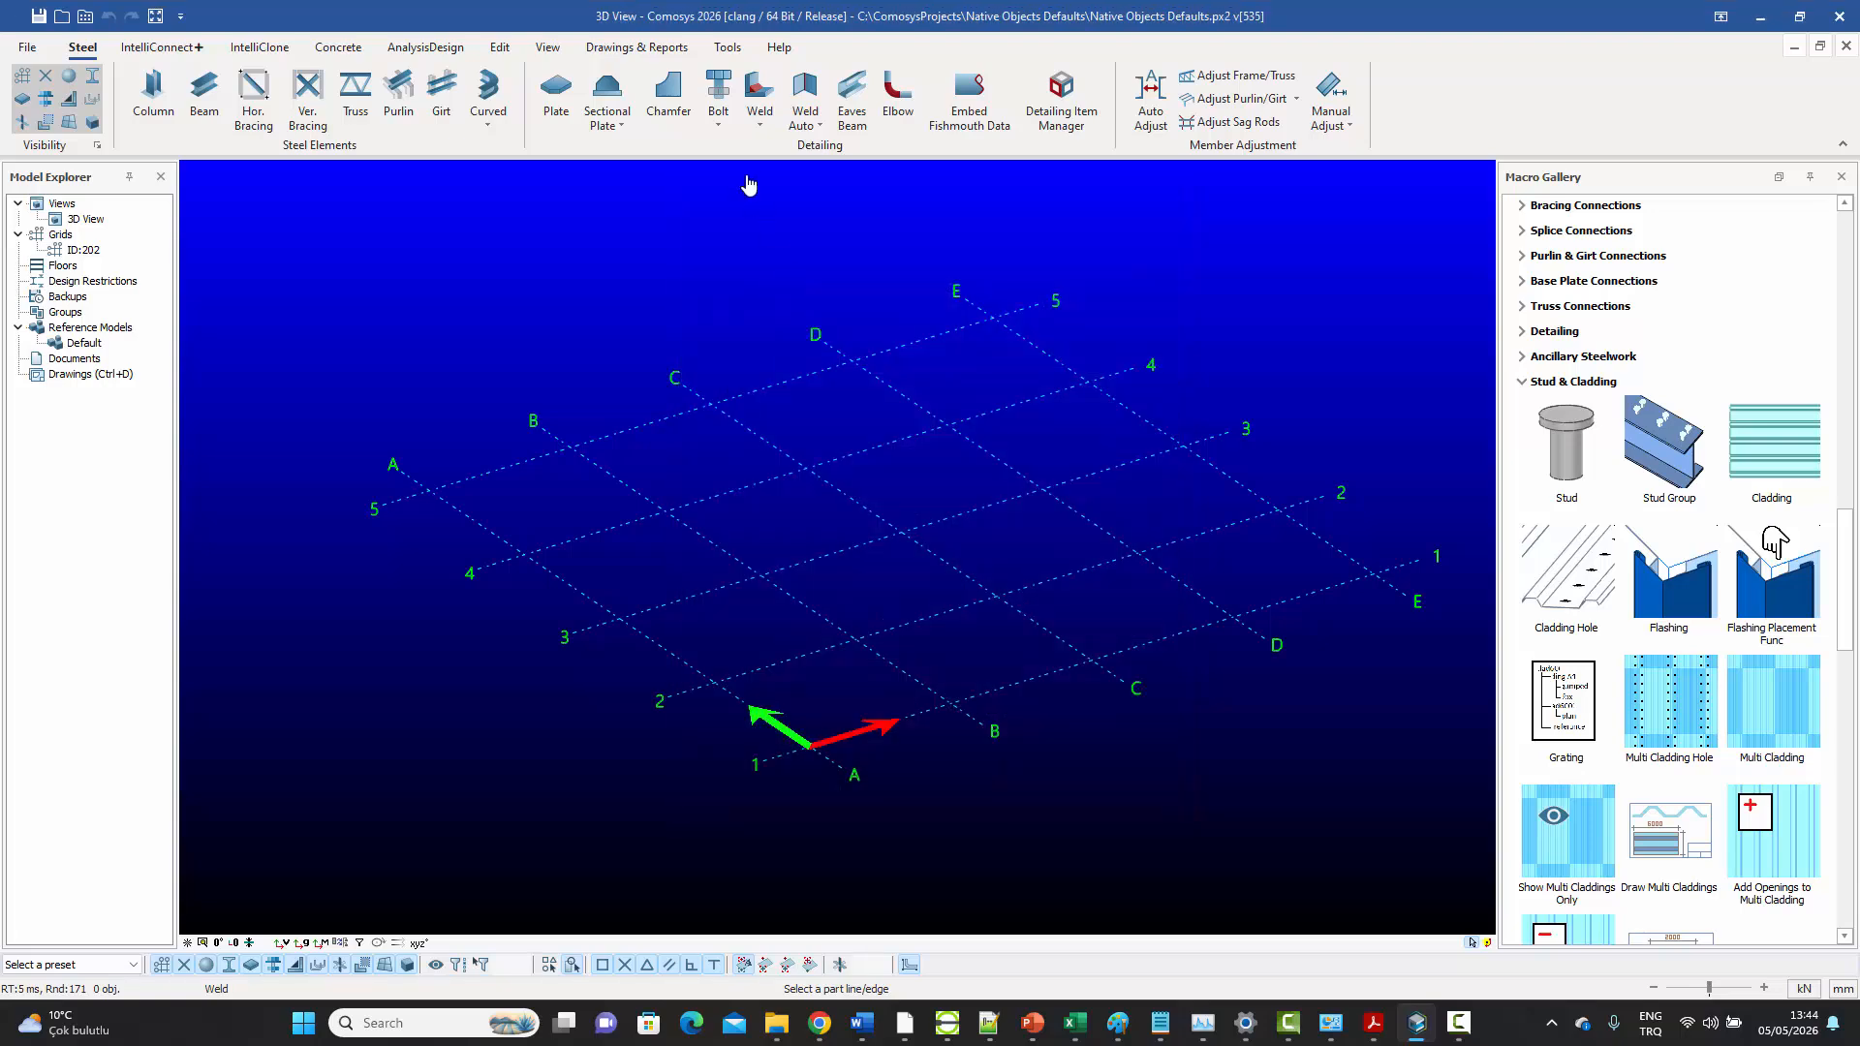
right_click(747, 192)
left_click(777, 215)
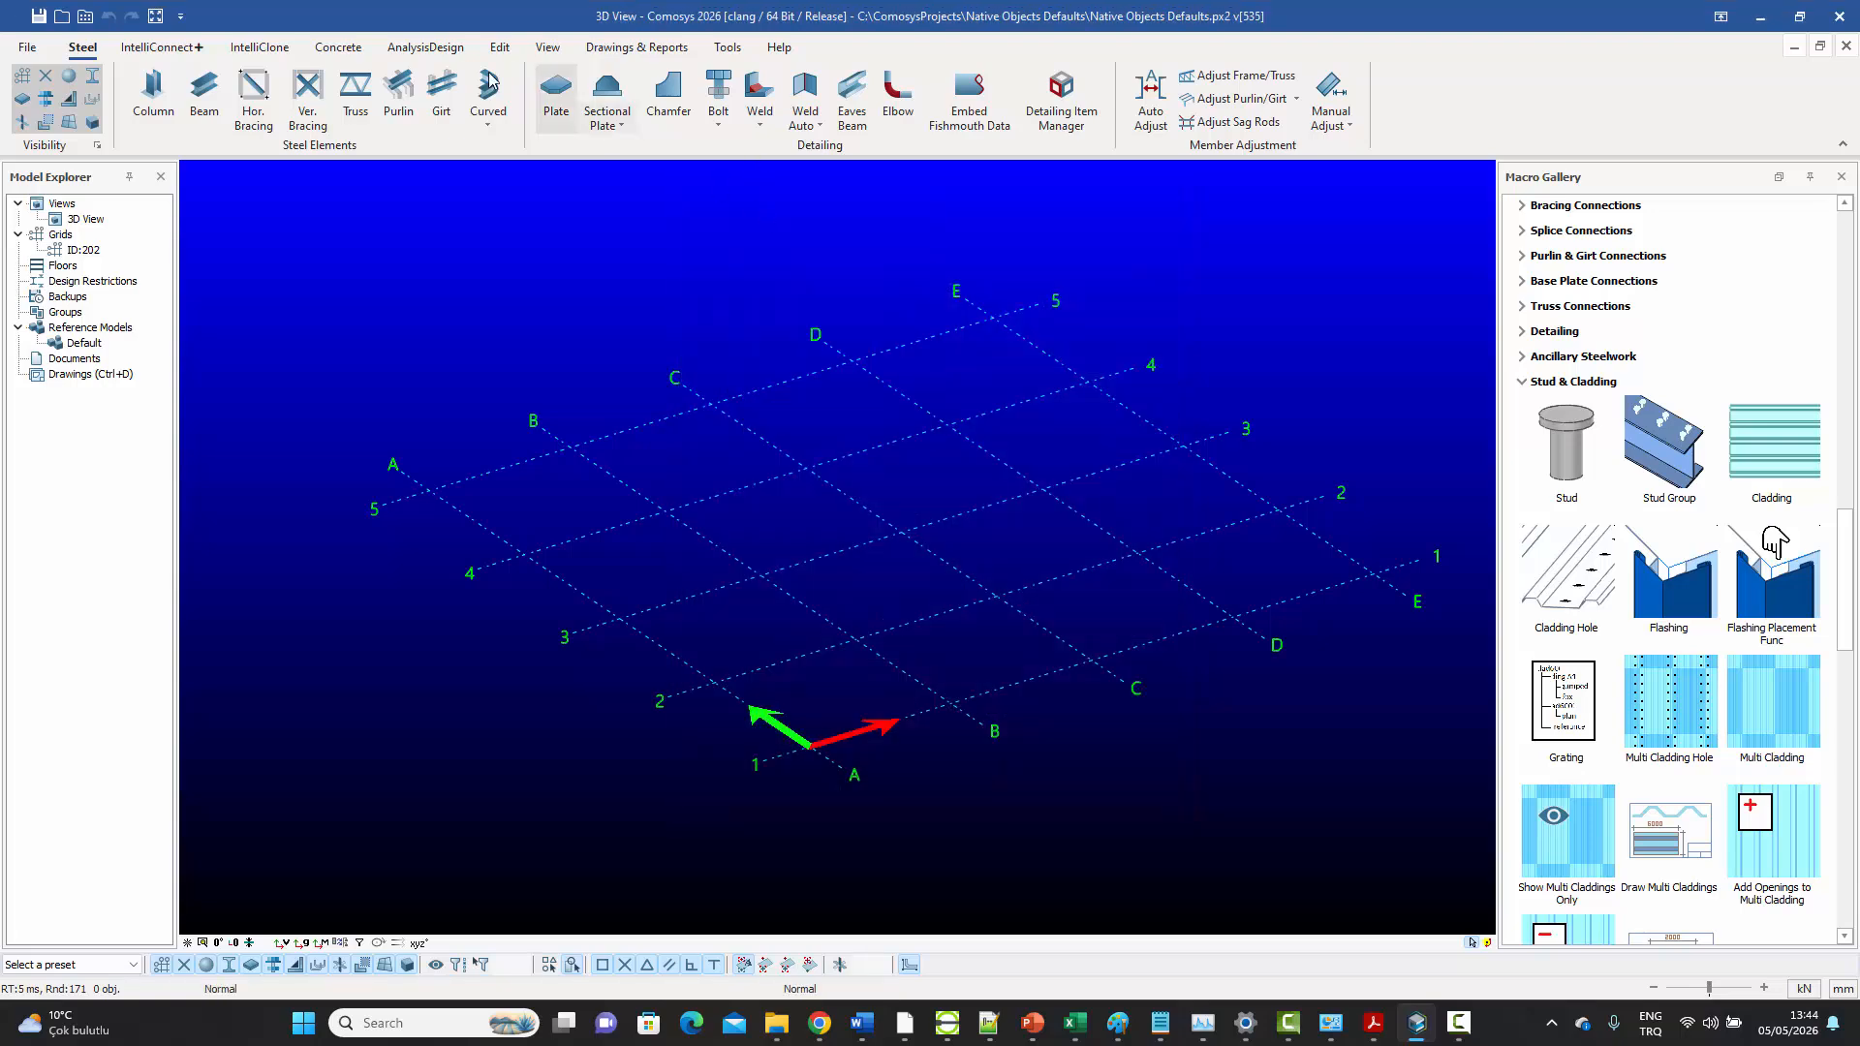
left_click(349, 48)
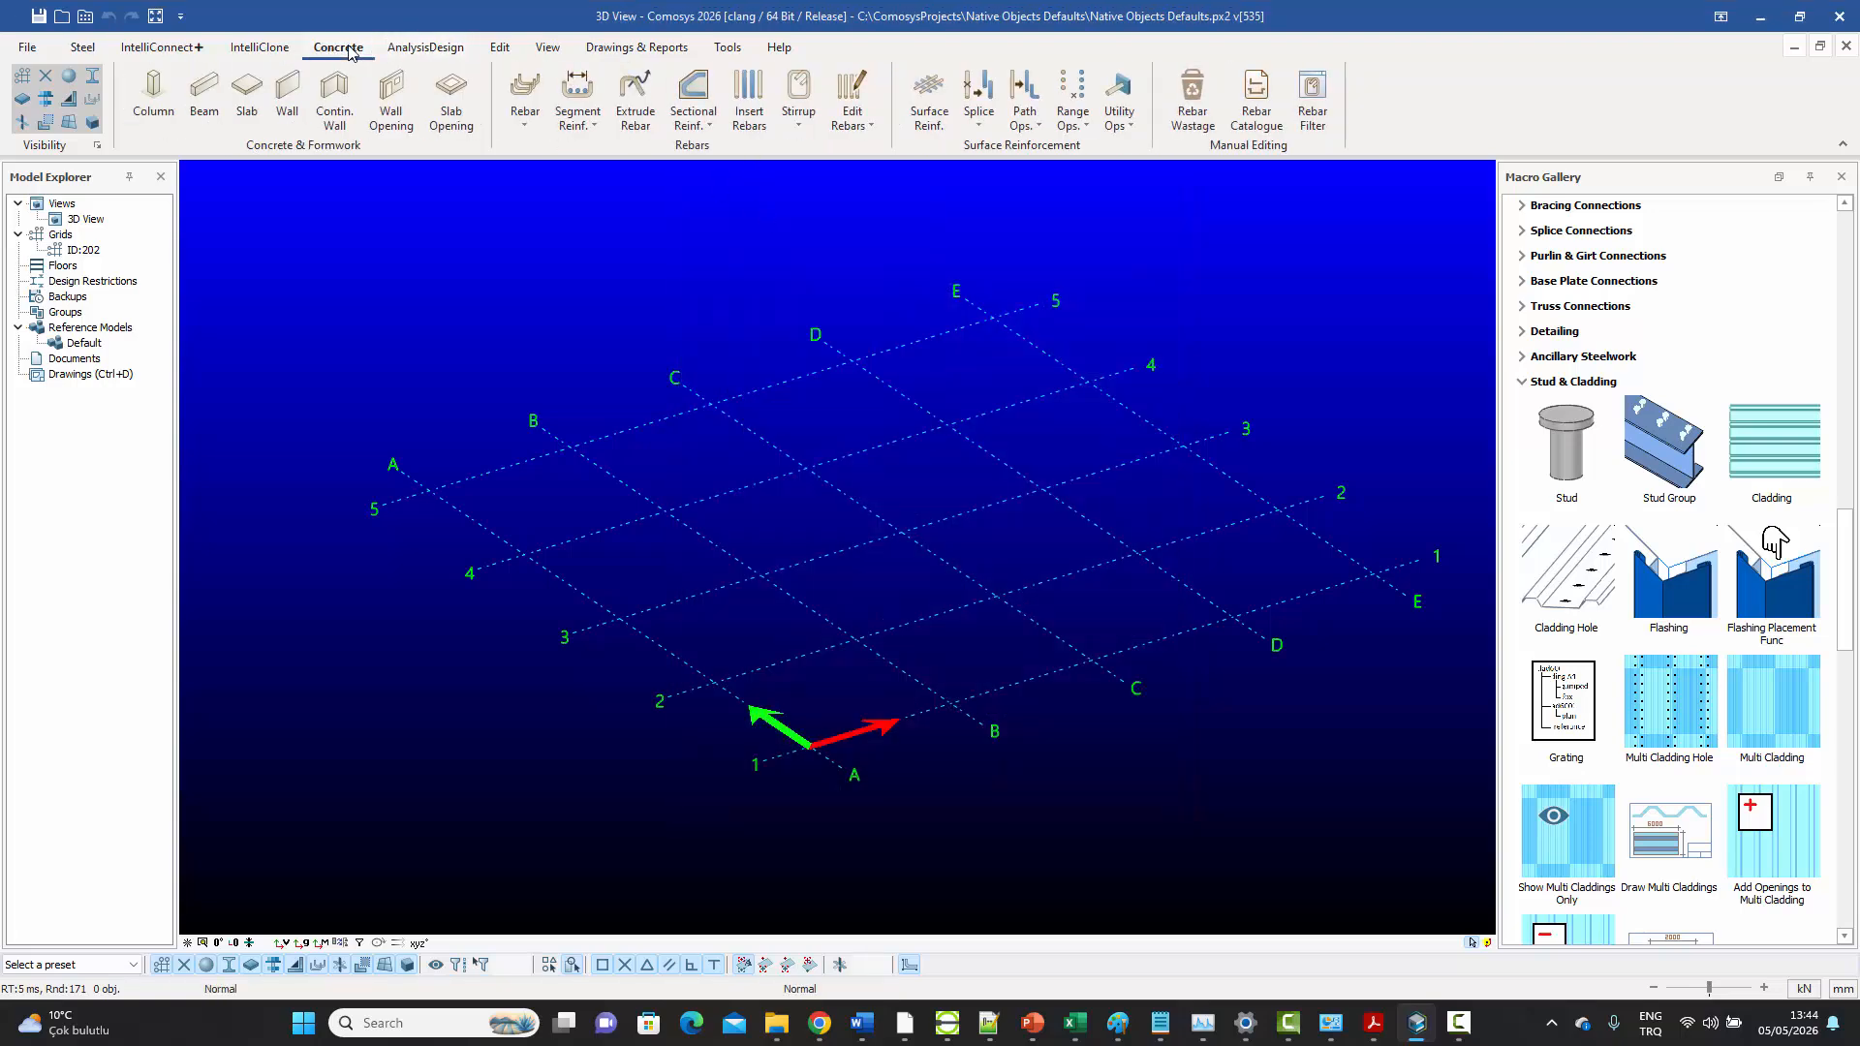
left_click(154, 97)
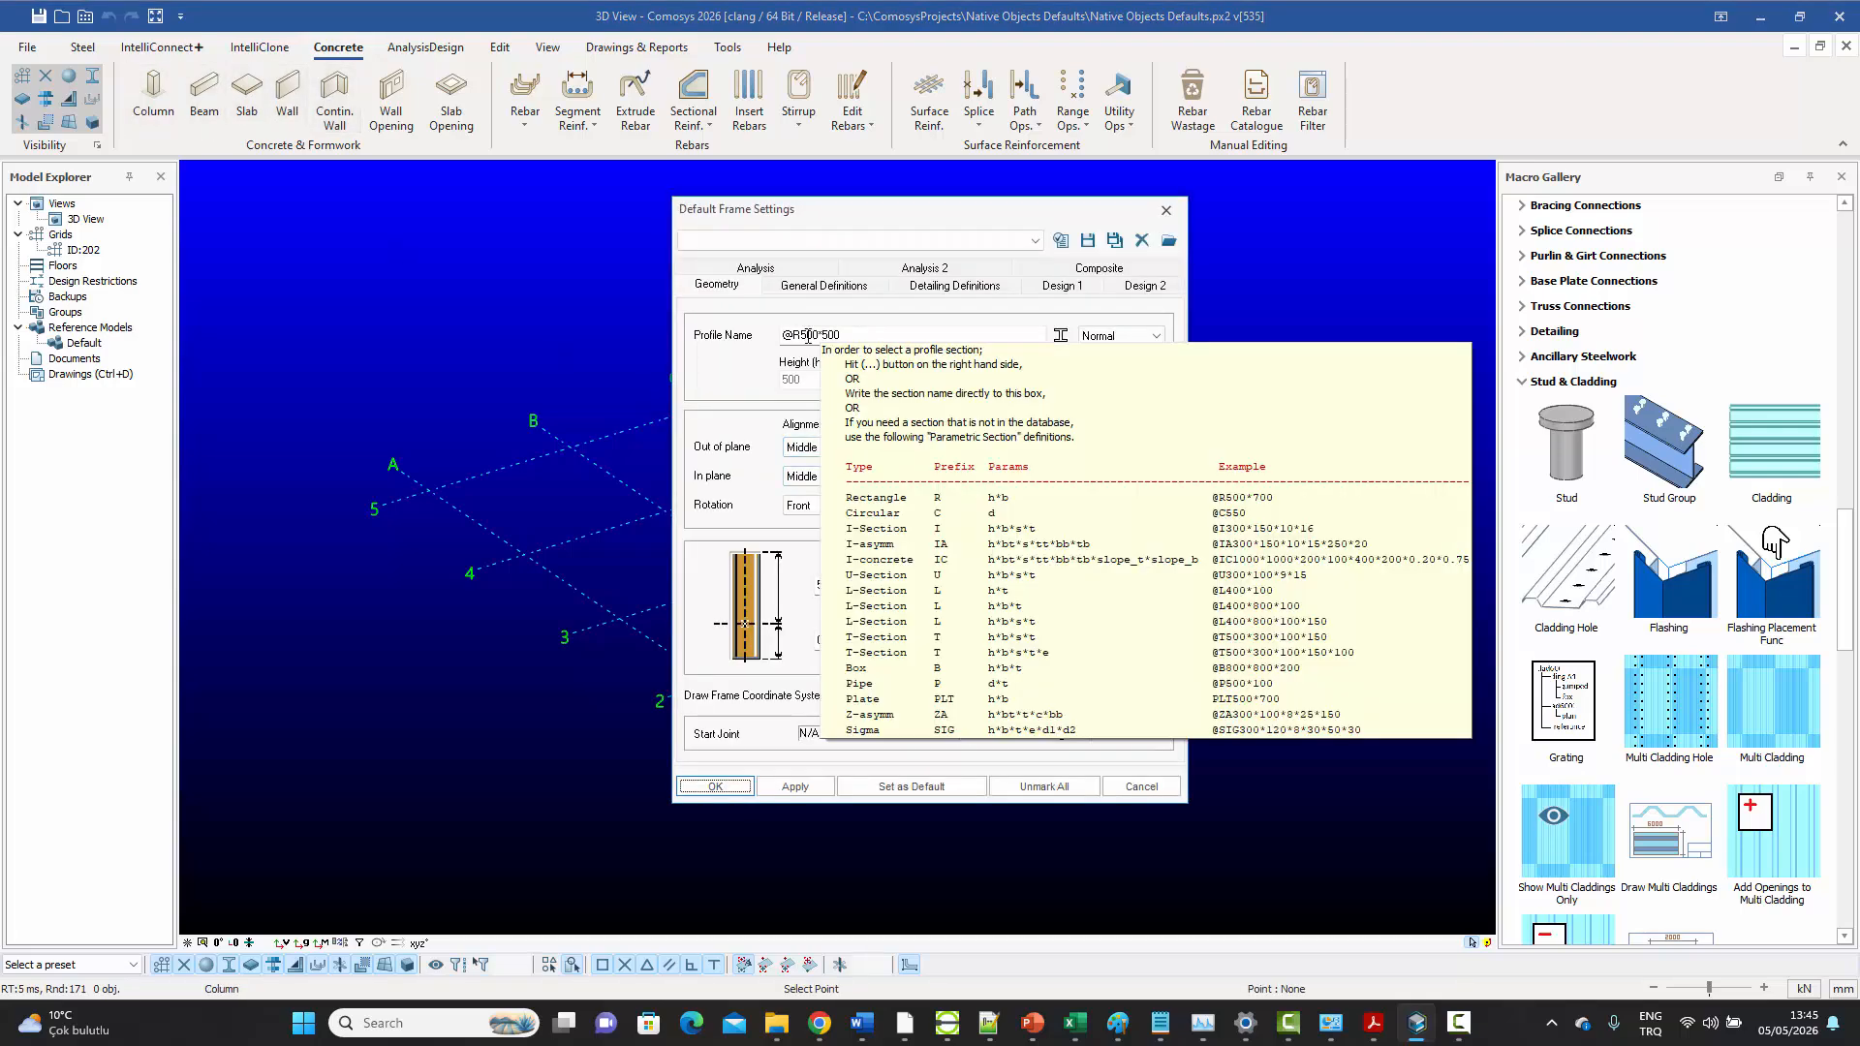
left_click(802, 335)
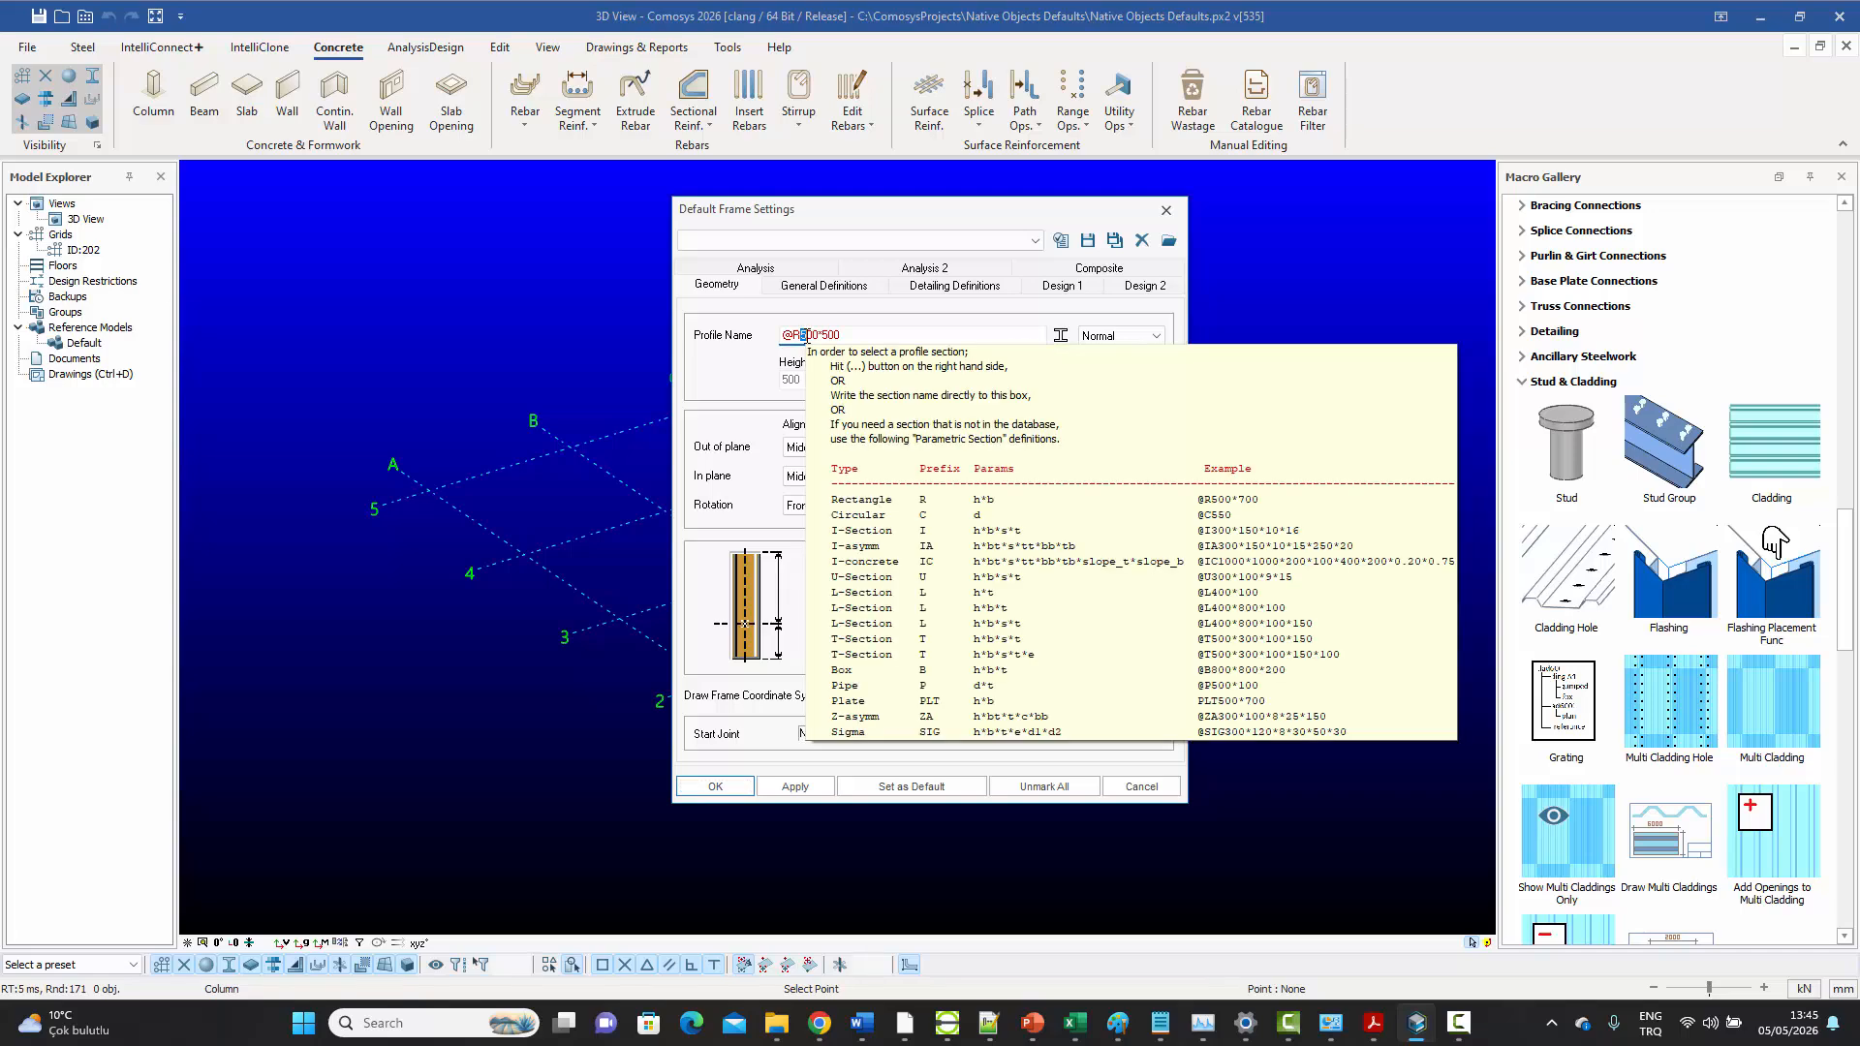
type("4")
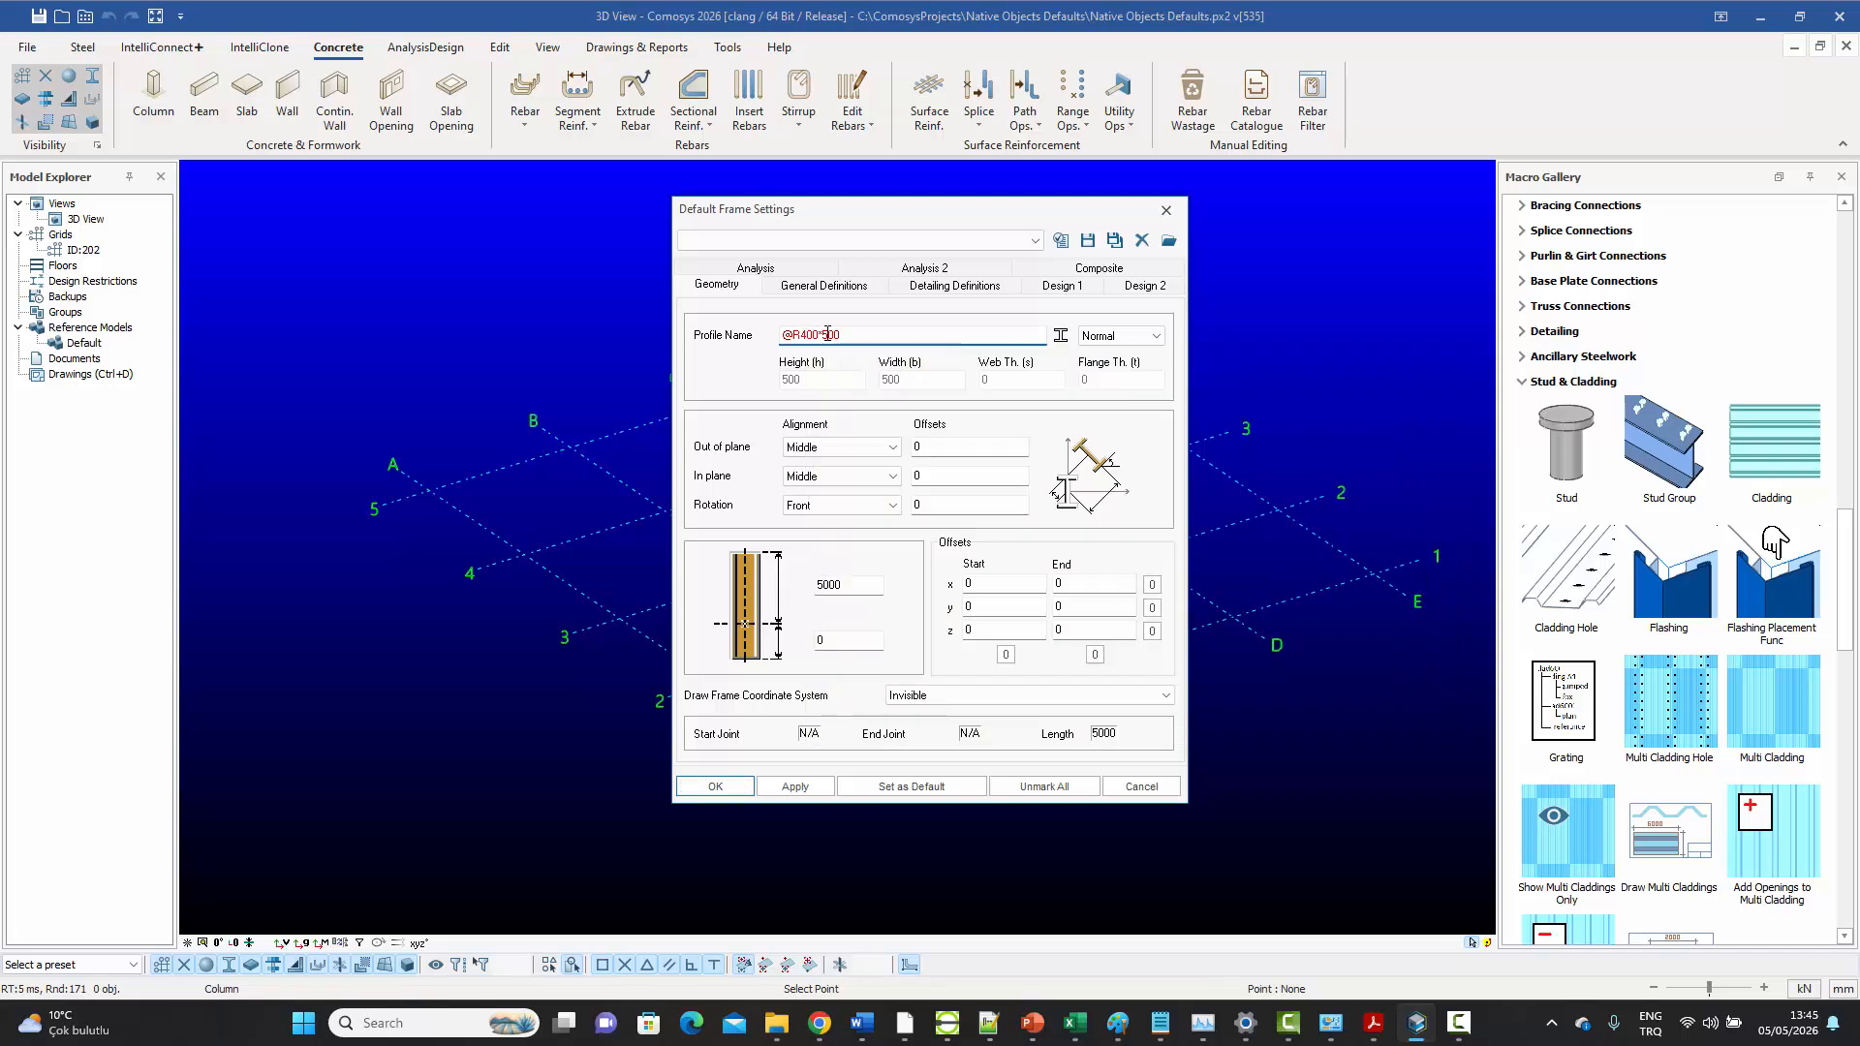
left_click_drag(822, 335, 829, 336)
type("4")
left_click_drag(826, 585, 817, 585)
Apply the concrete column settings, save them as the default, and close the settings
left_click(796, 789)
left_click(921, 789)
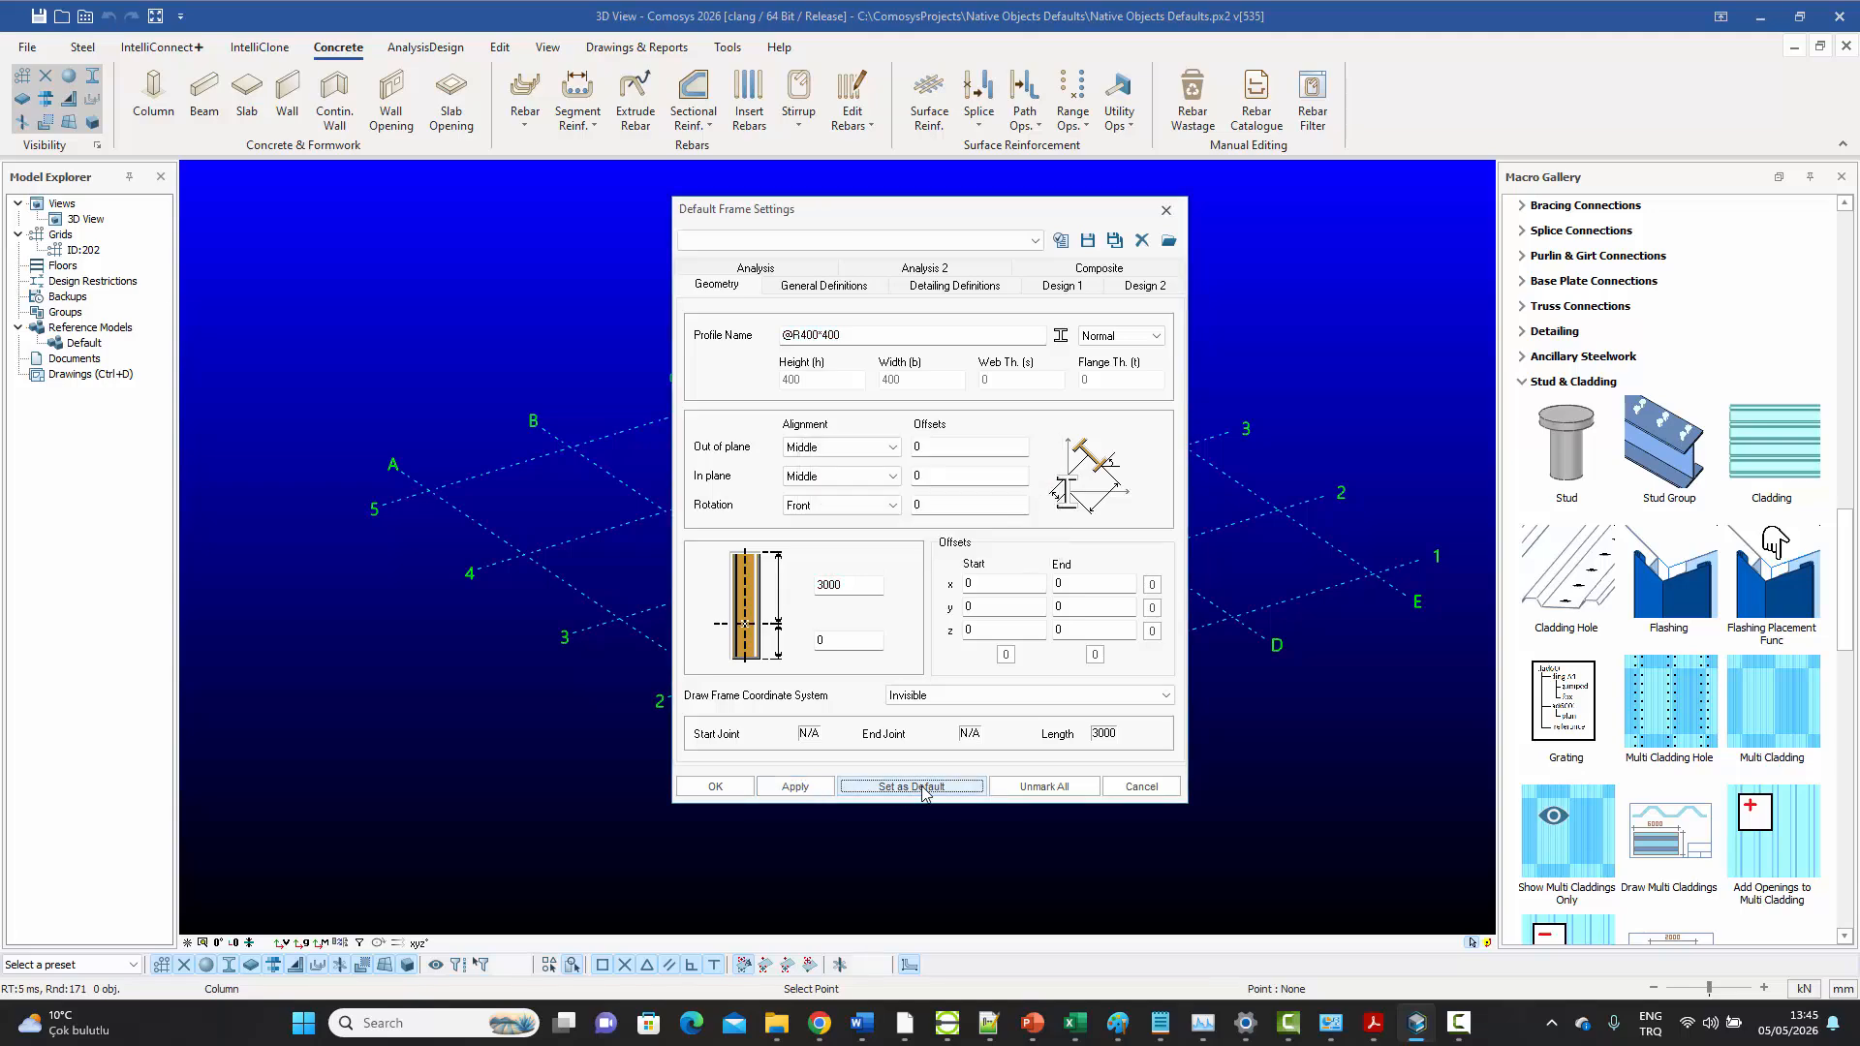
left_click(717, 786)
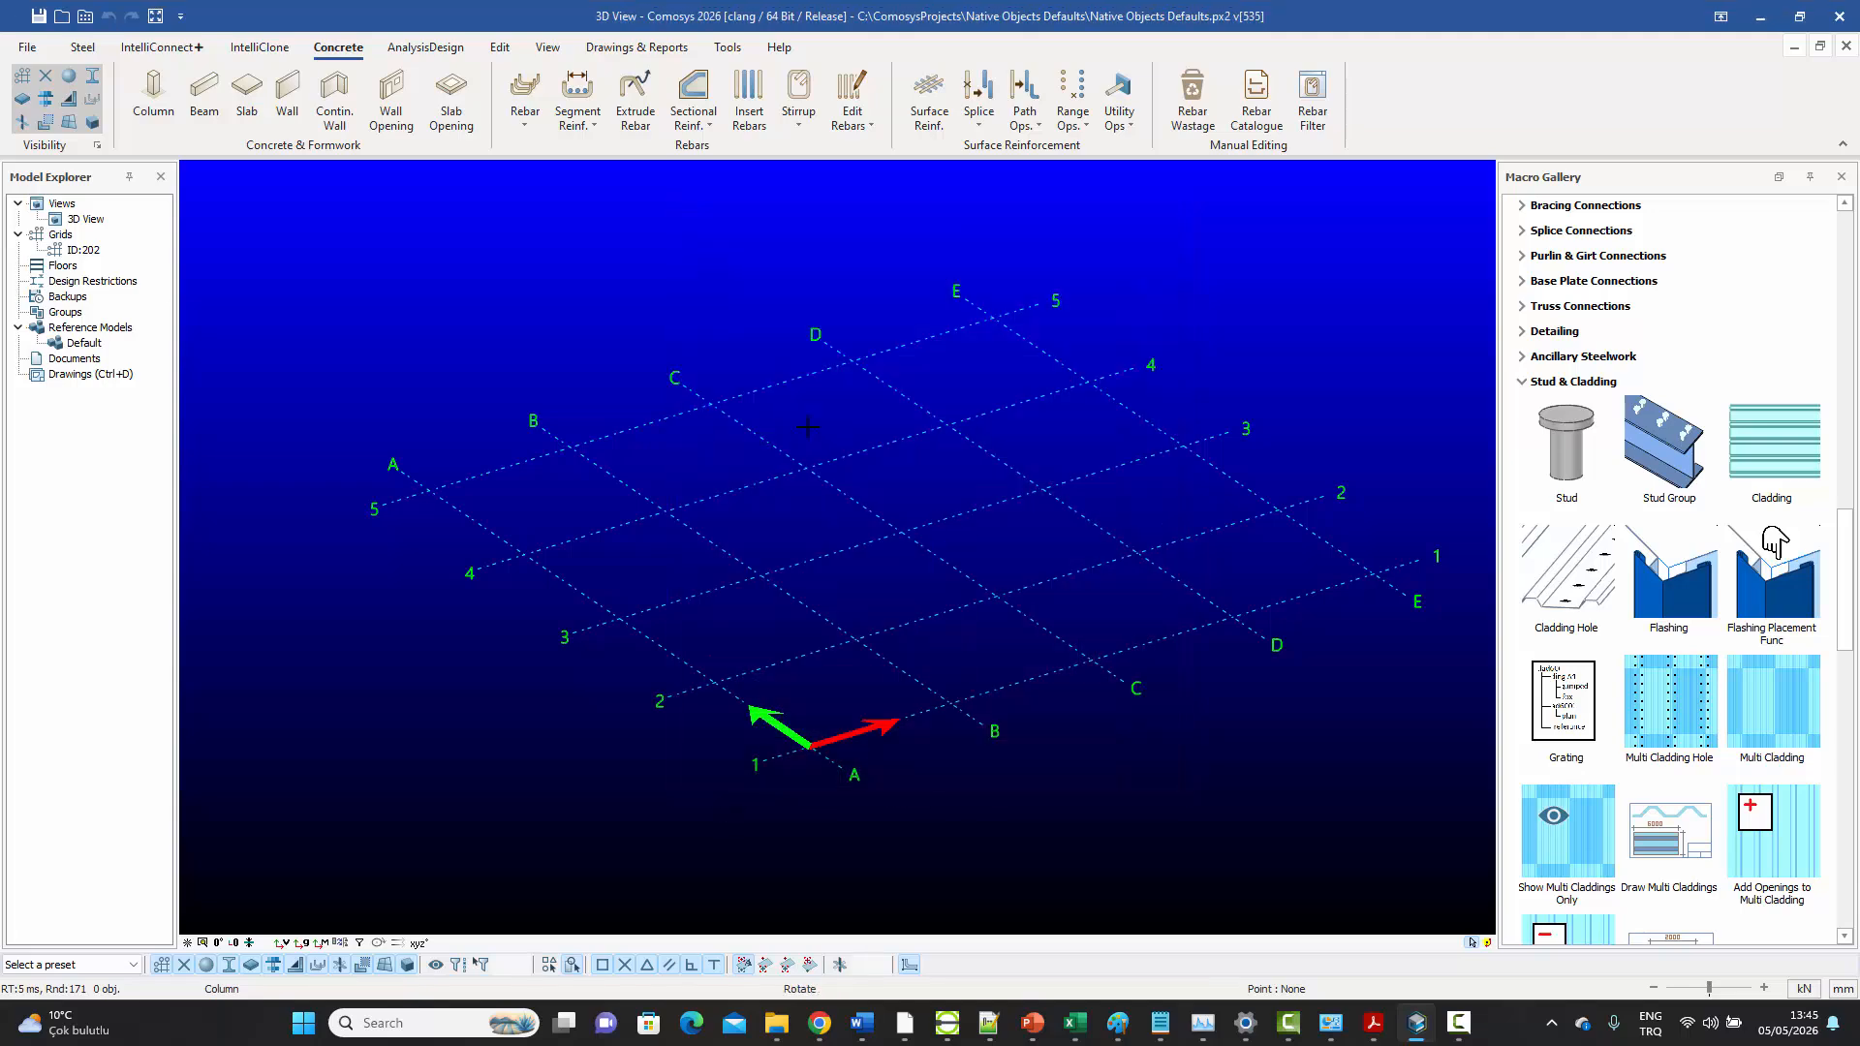
Review the default concrete beam's geometry and general definitions, apply the settings, and close them
left_click(216, 101)
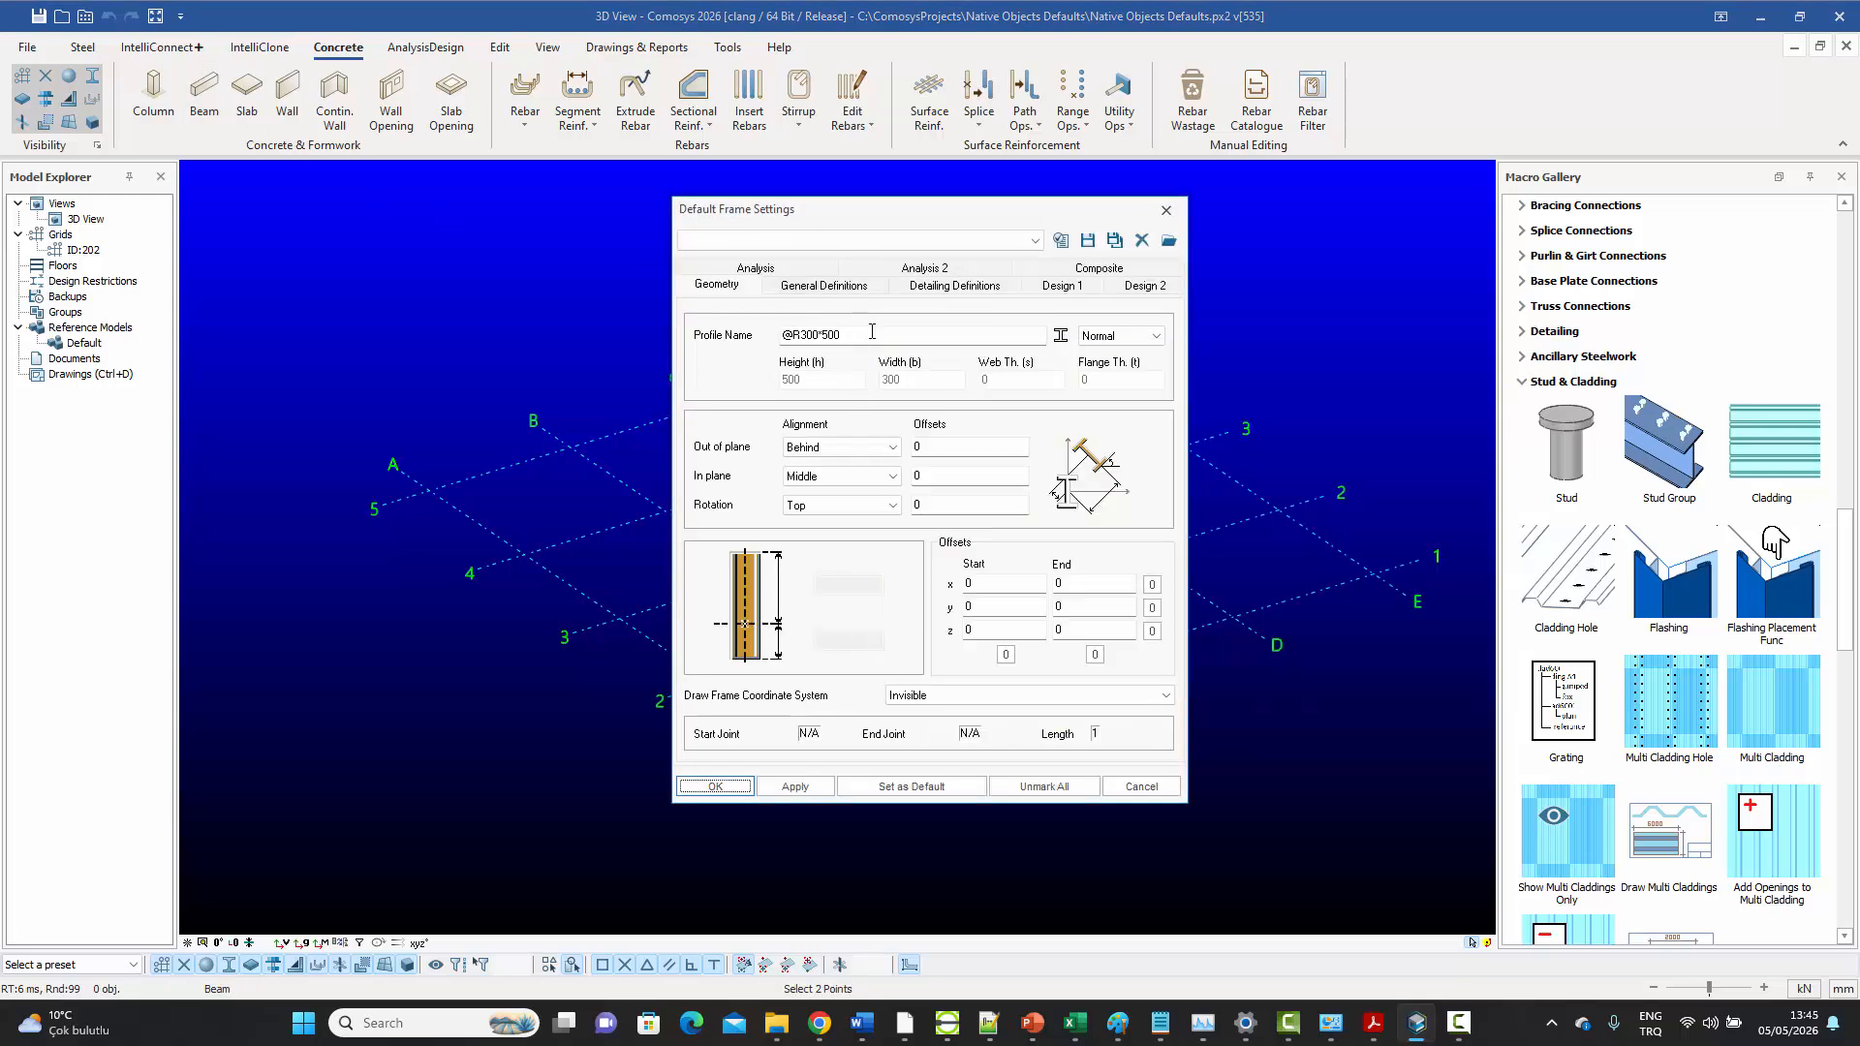
left_click(813, 287)
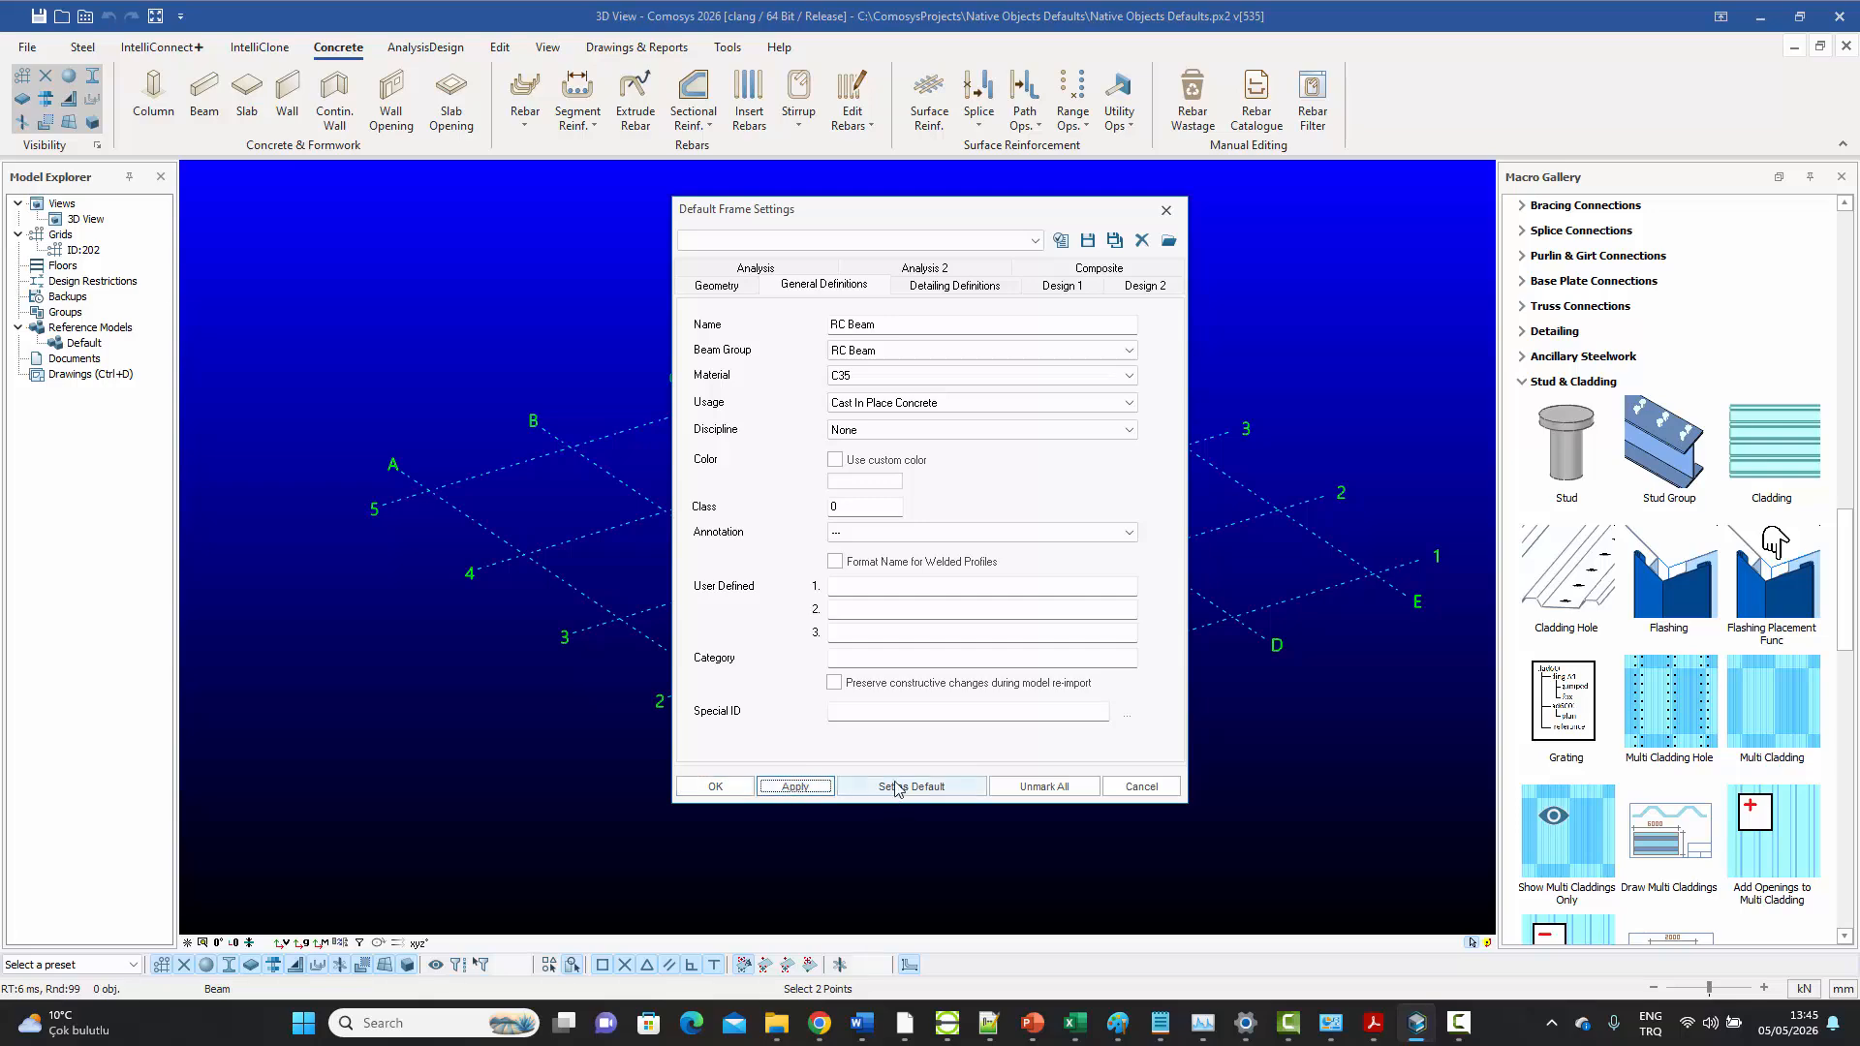
left_click(731, 792)
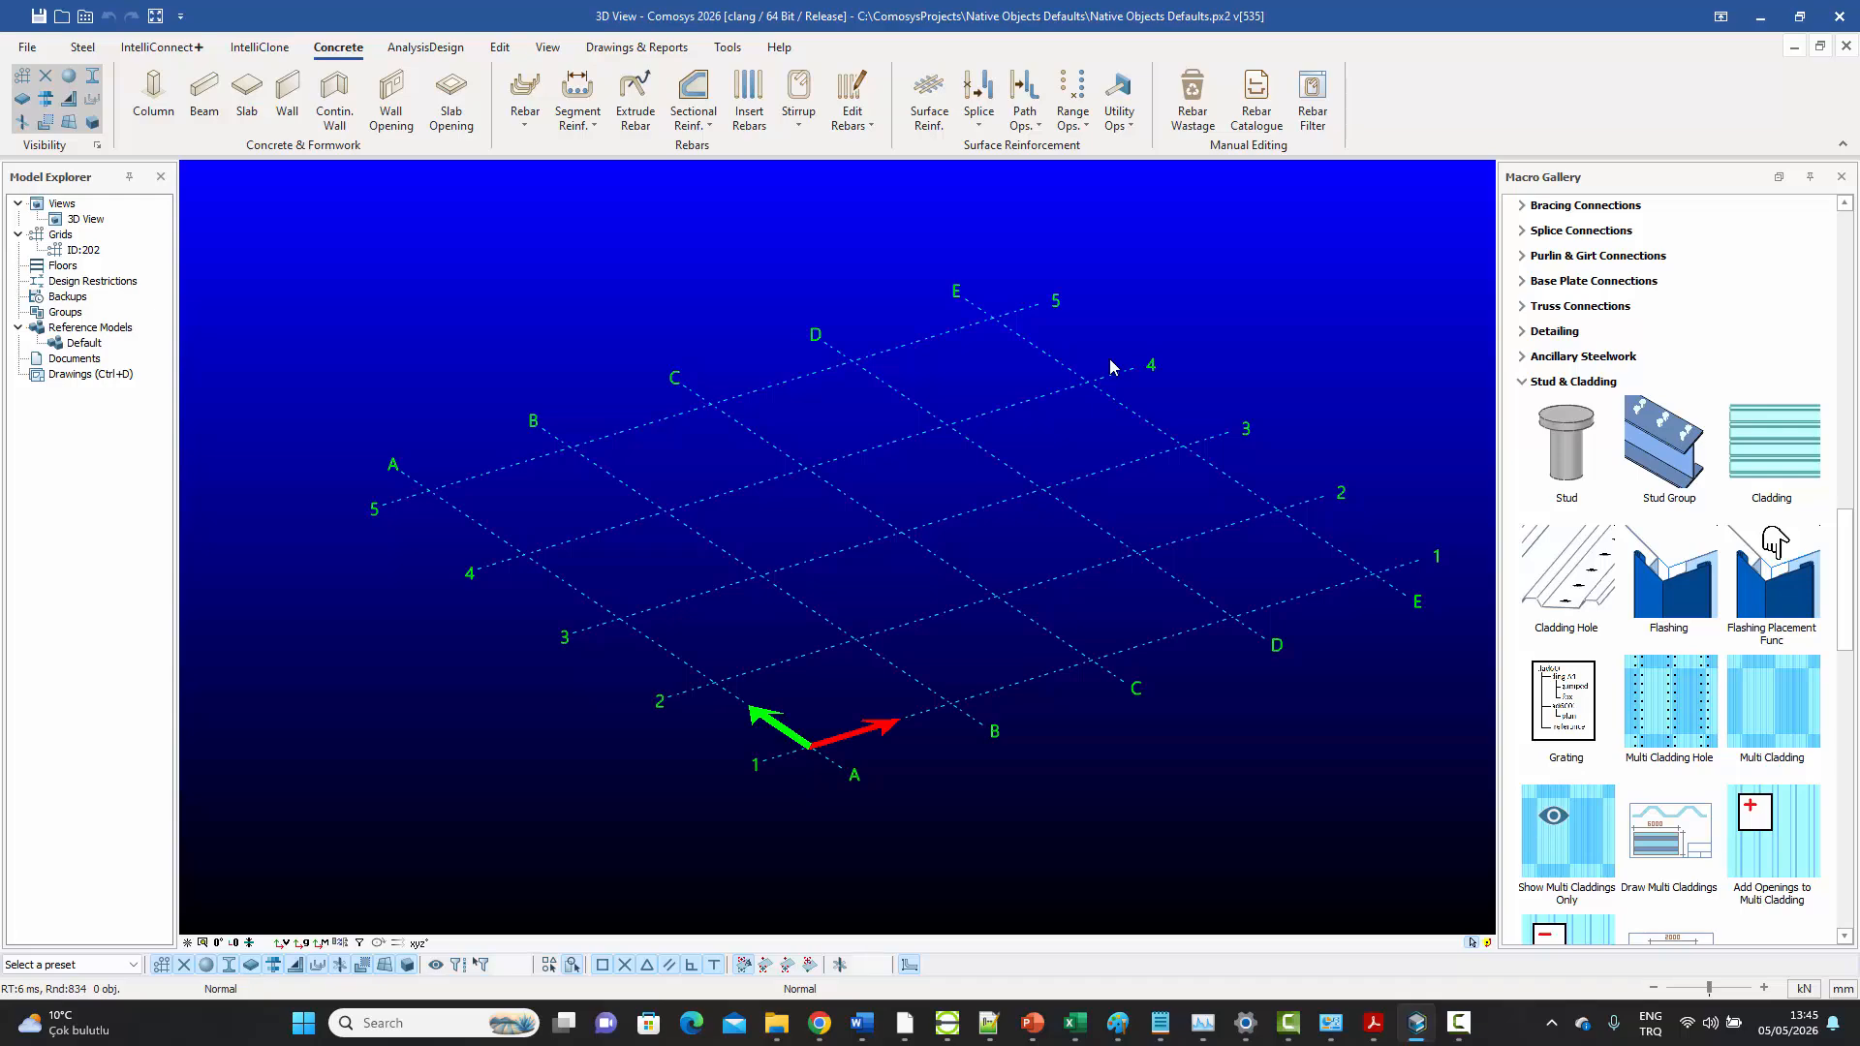
Read the assignment sheet's instructions on saving and closing the project and copying "Model Default Objects.def" from the Preferences directory
left_click(1373, 1027)
scroll(934, 562, "down", 2)
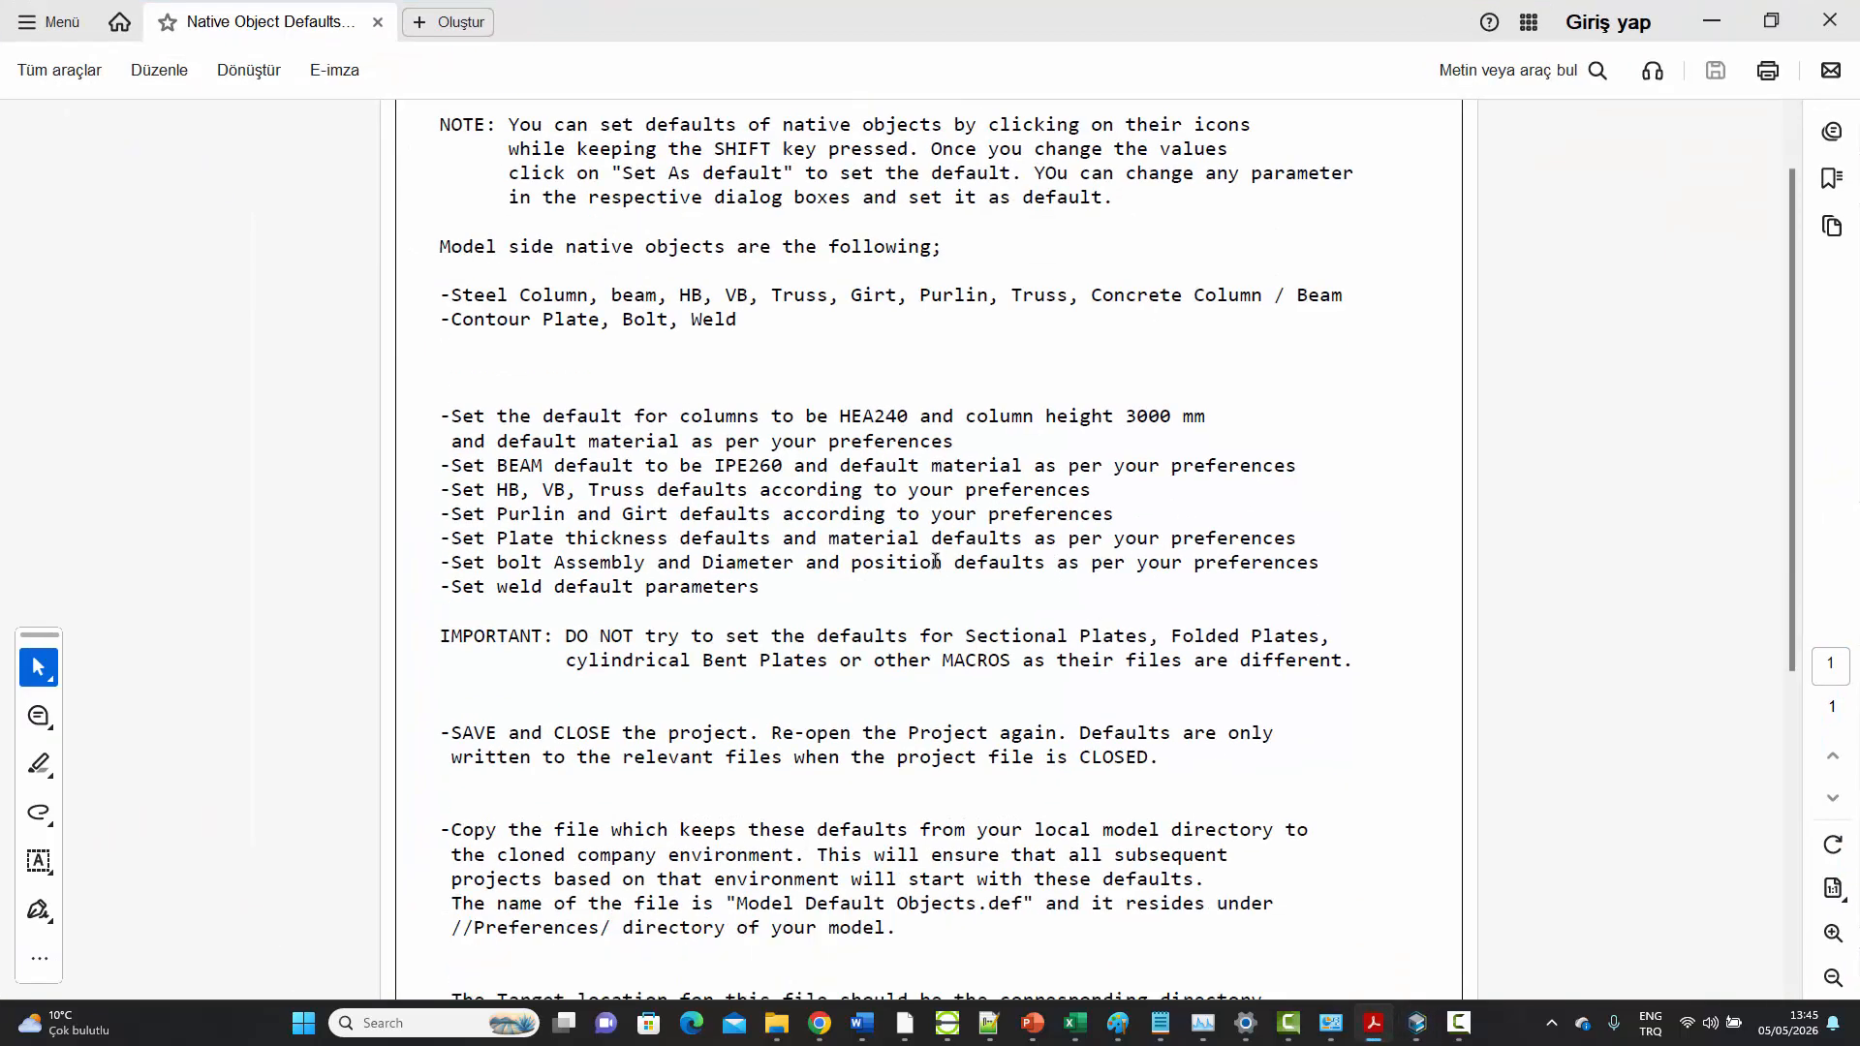
scroll(934, 560, "down", 3)
scroll(930, 559, "down", 1)
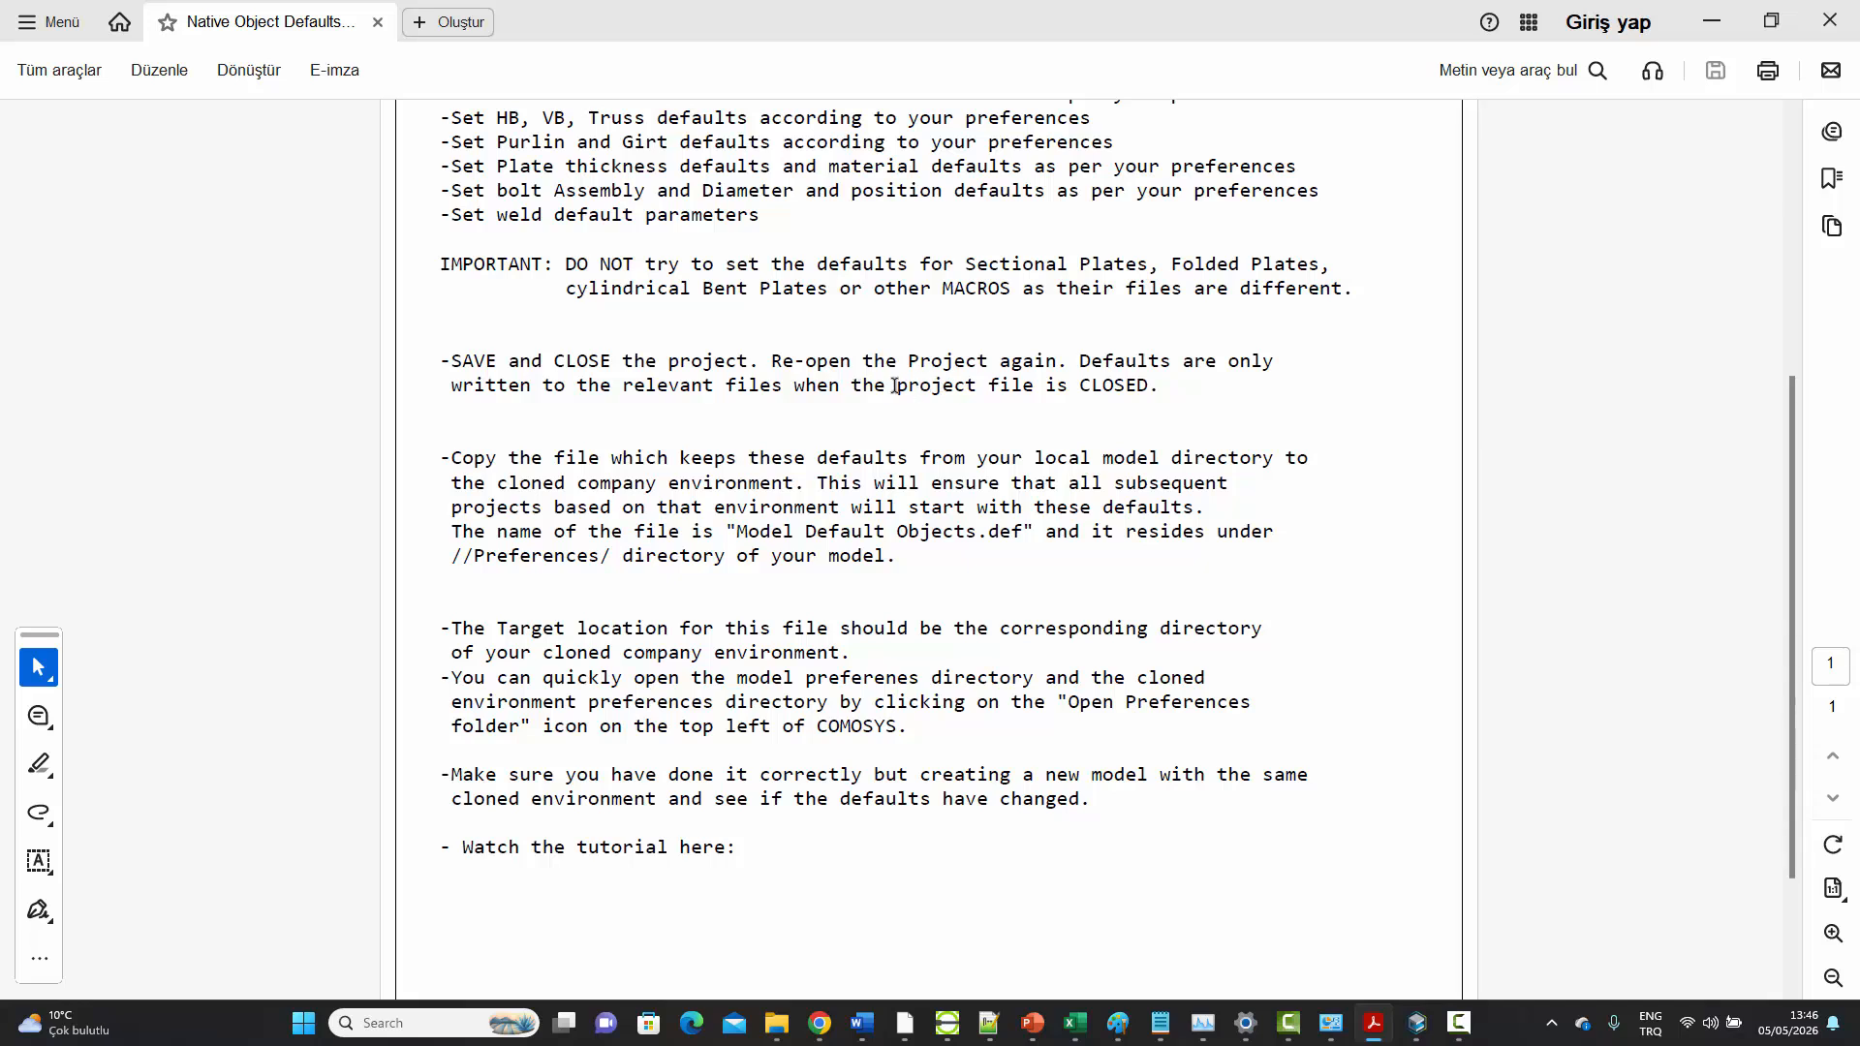
left_click_drag(897, 385, 1160, 384)
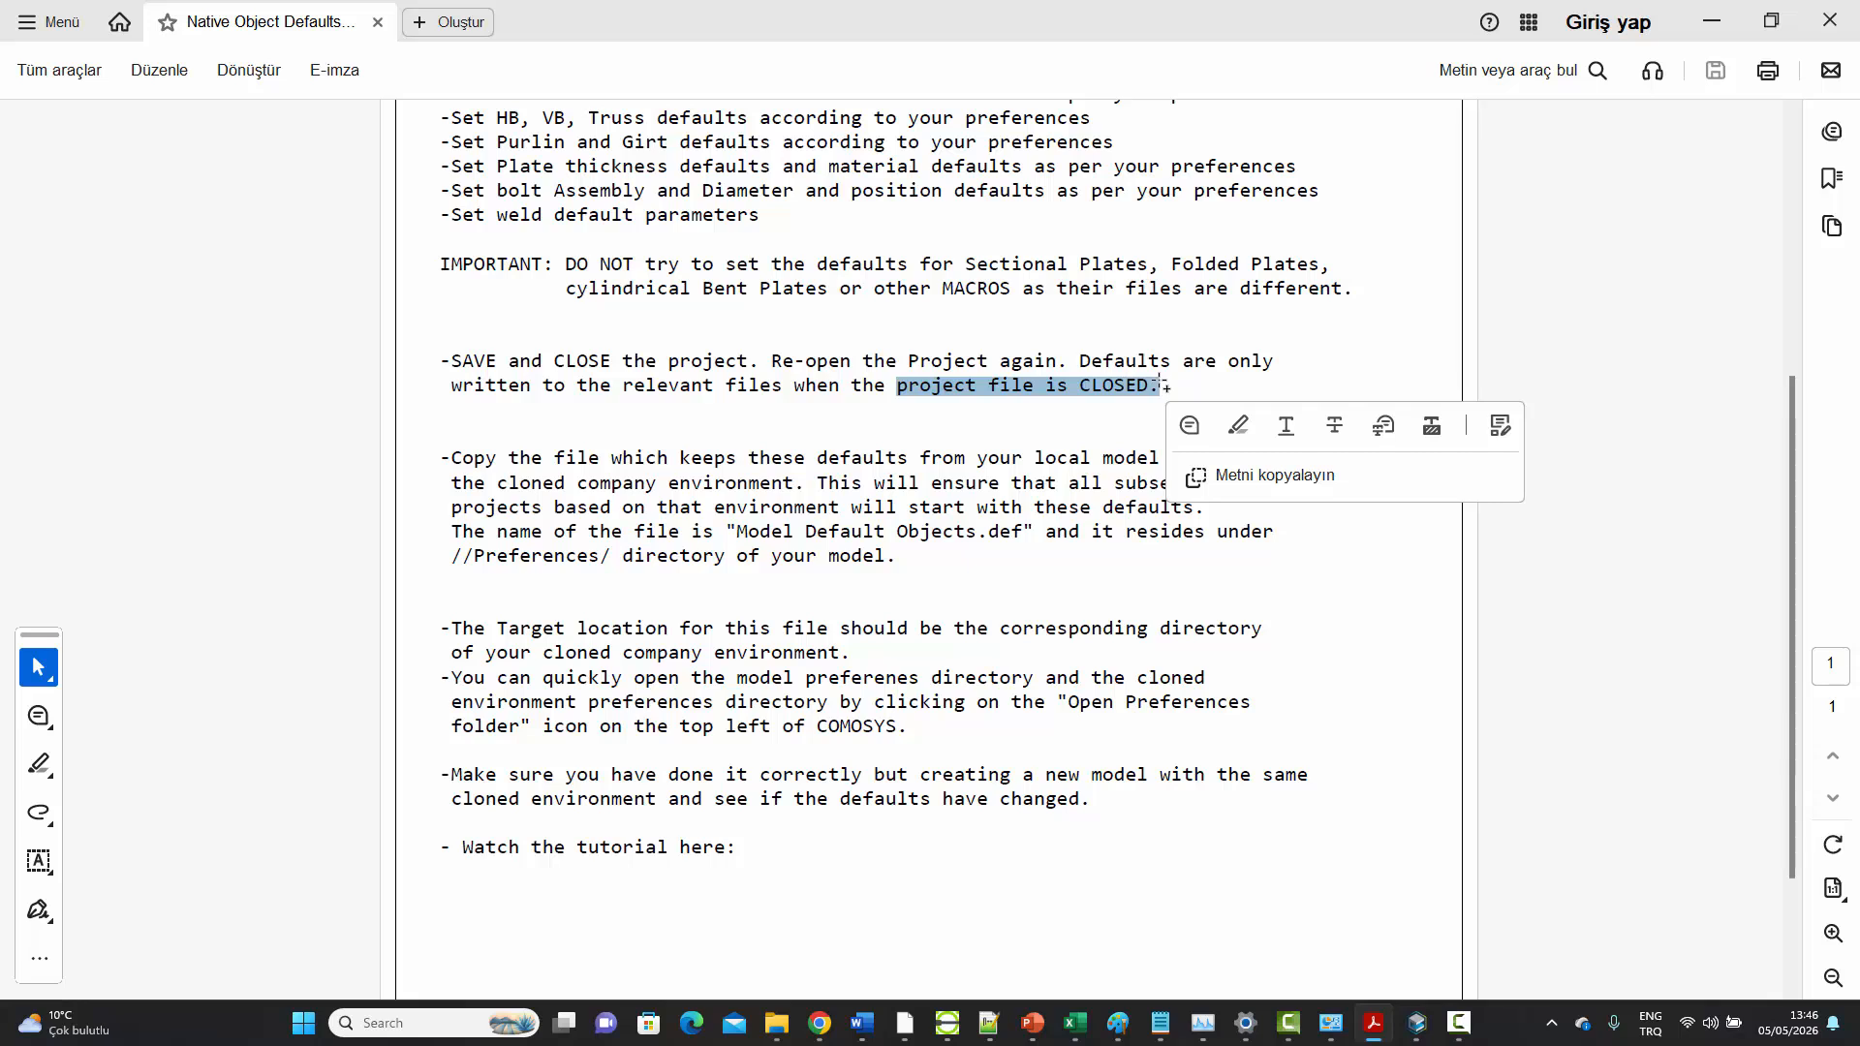
left_click(1117, 312)
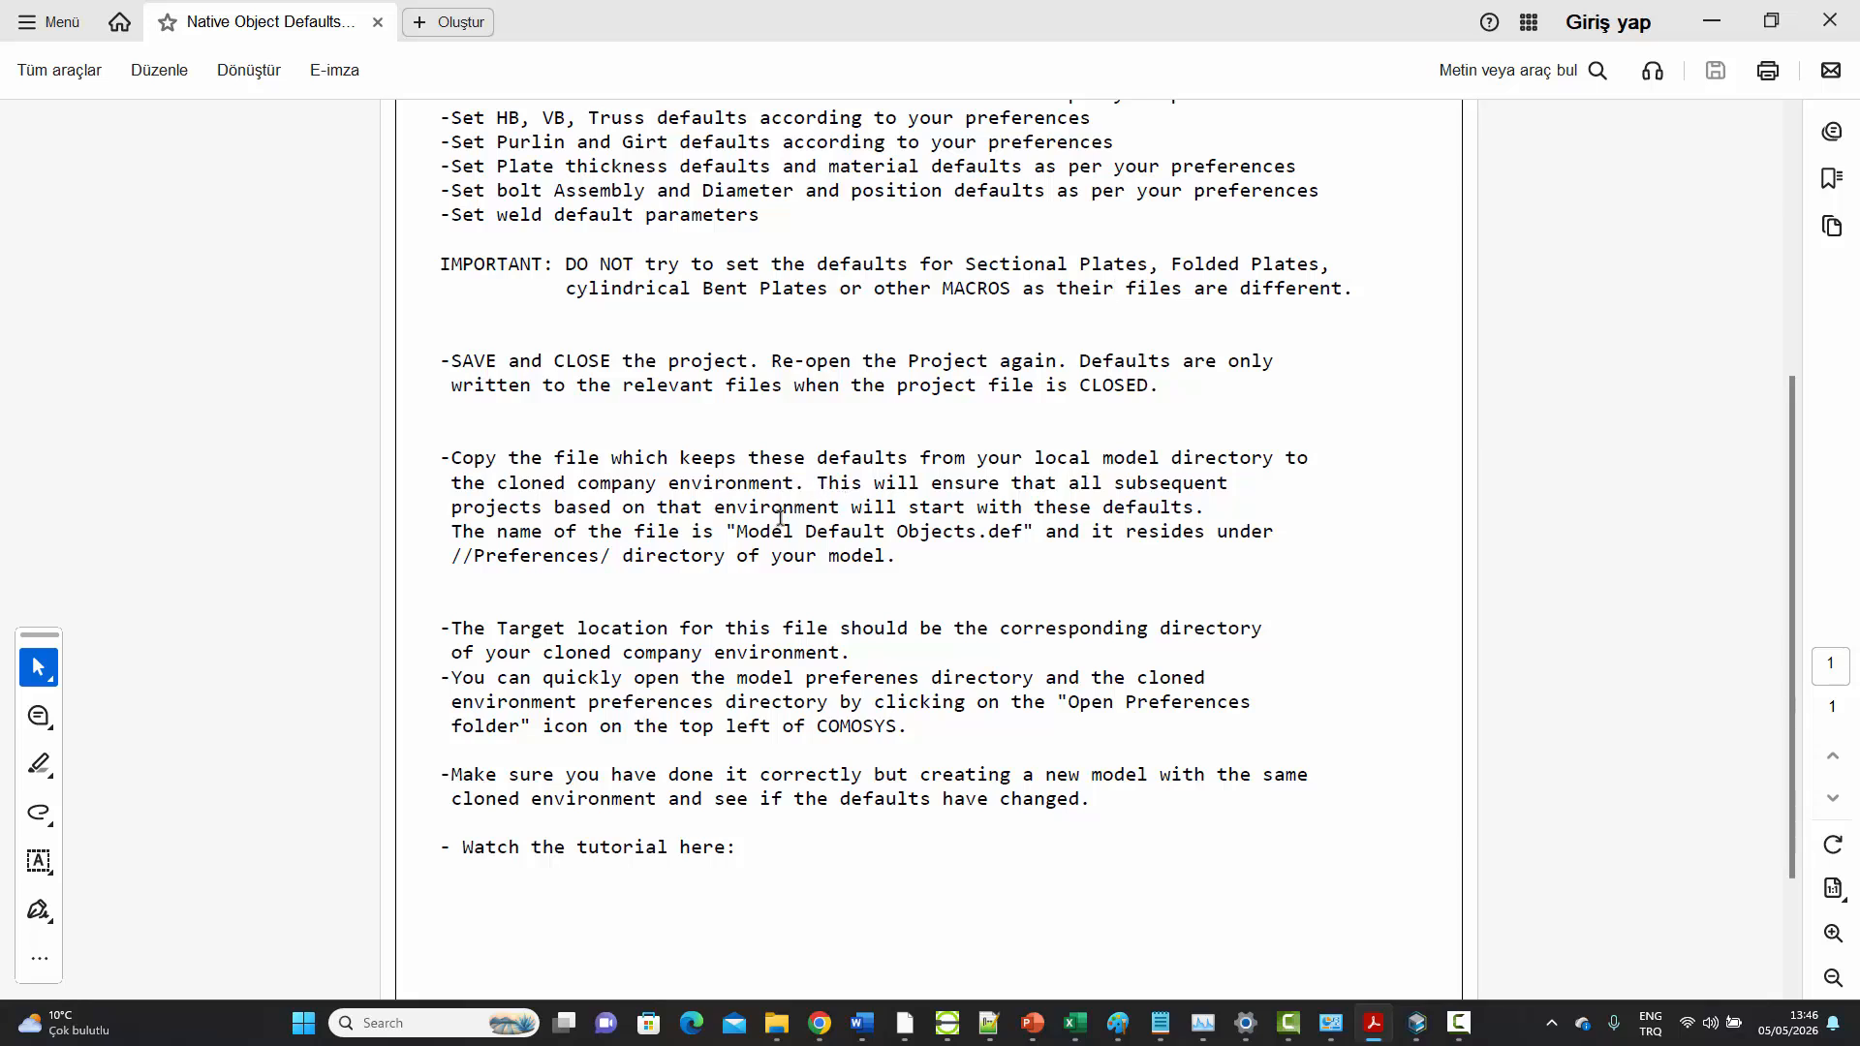
left_click_drag(738, 531, 1017, 532)
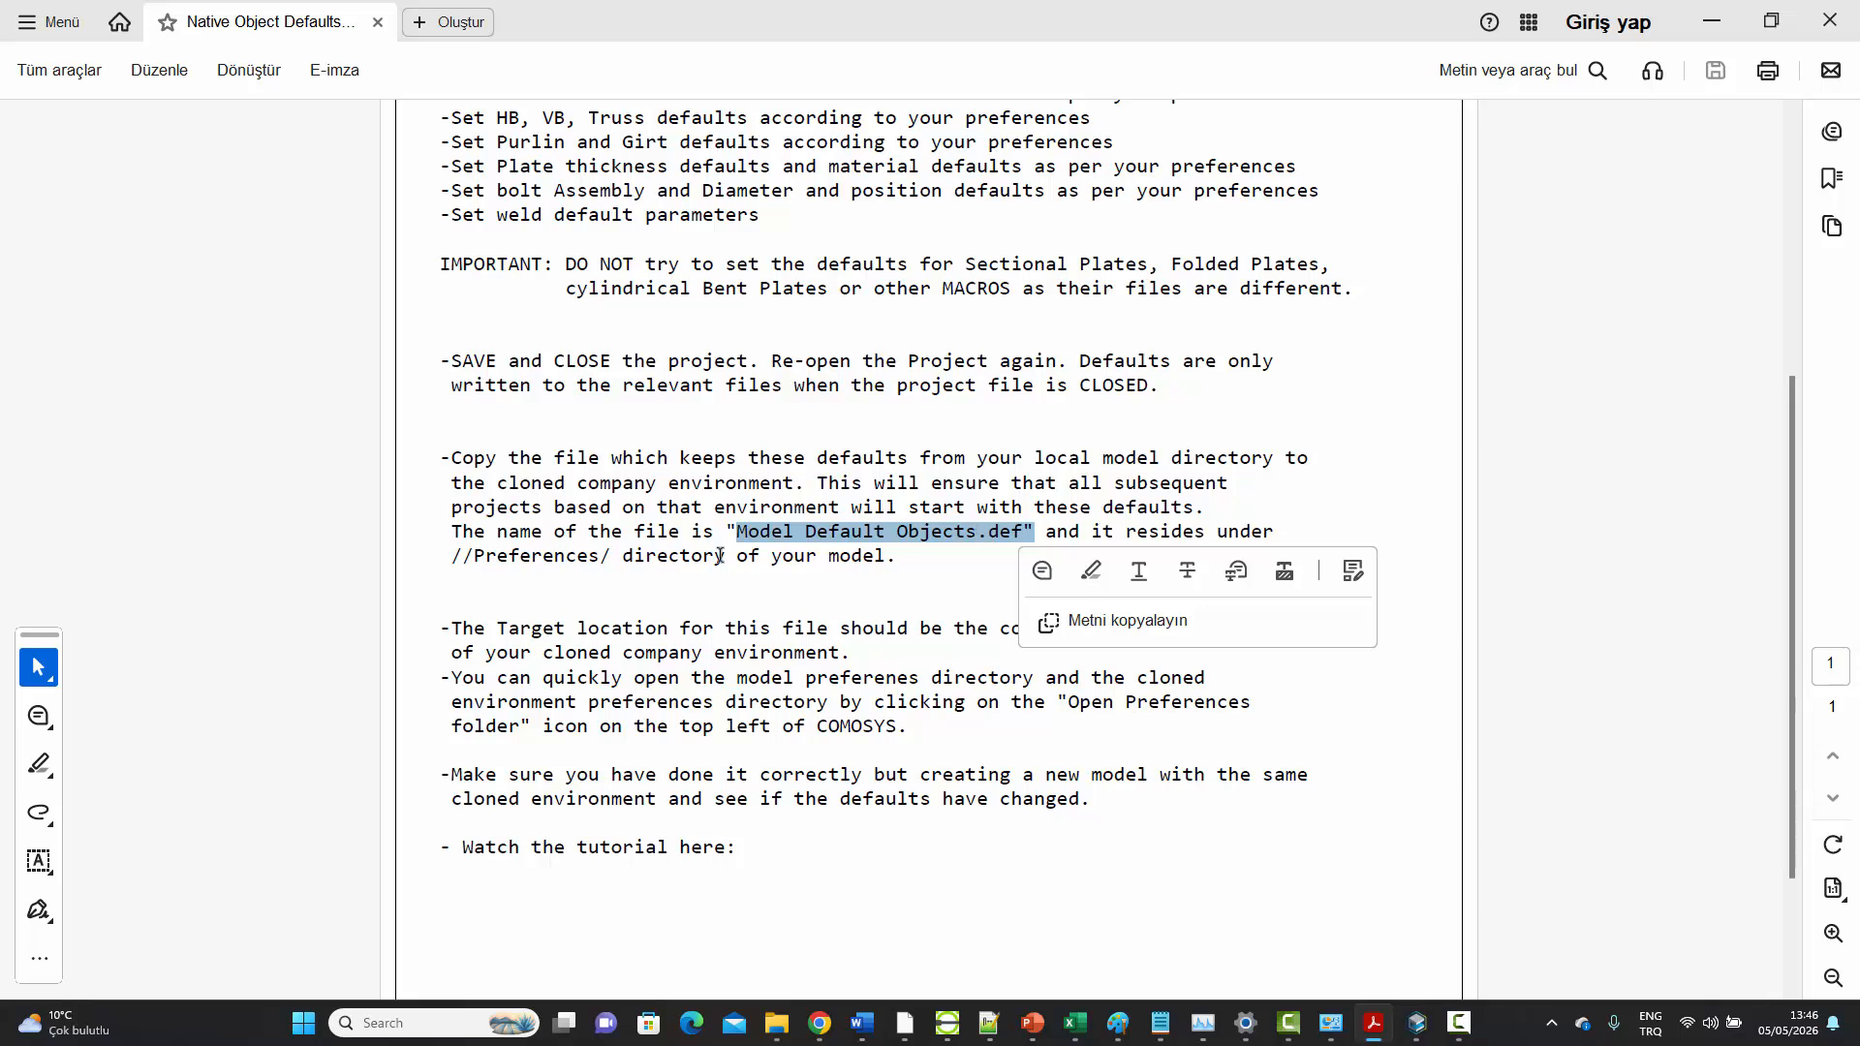
left_click(478, 555)
left_click_drag(478, 555, 918, 571)
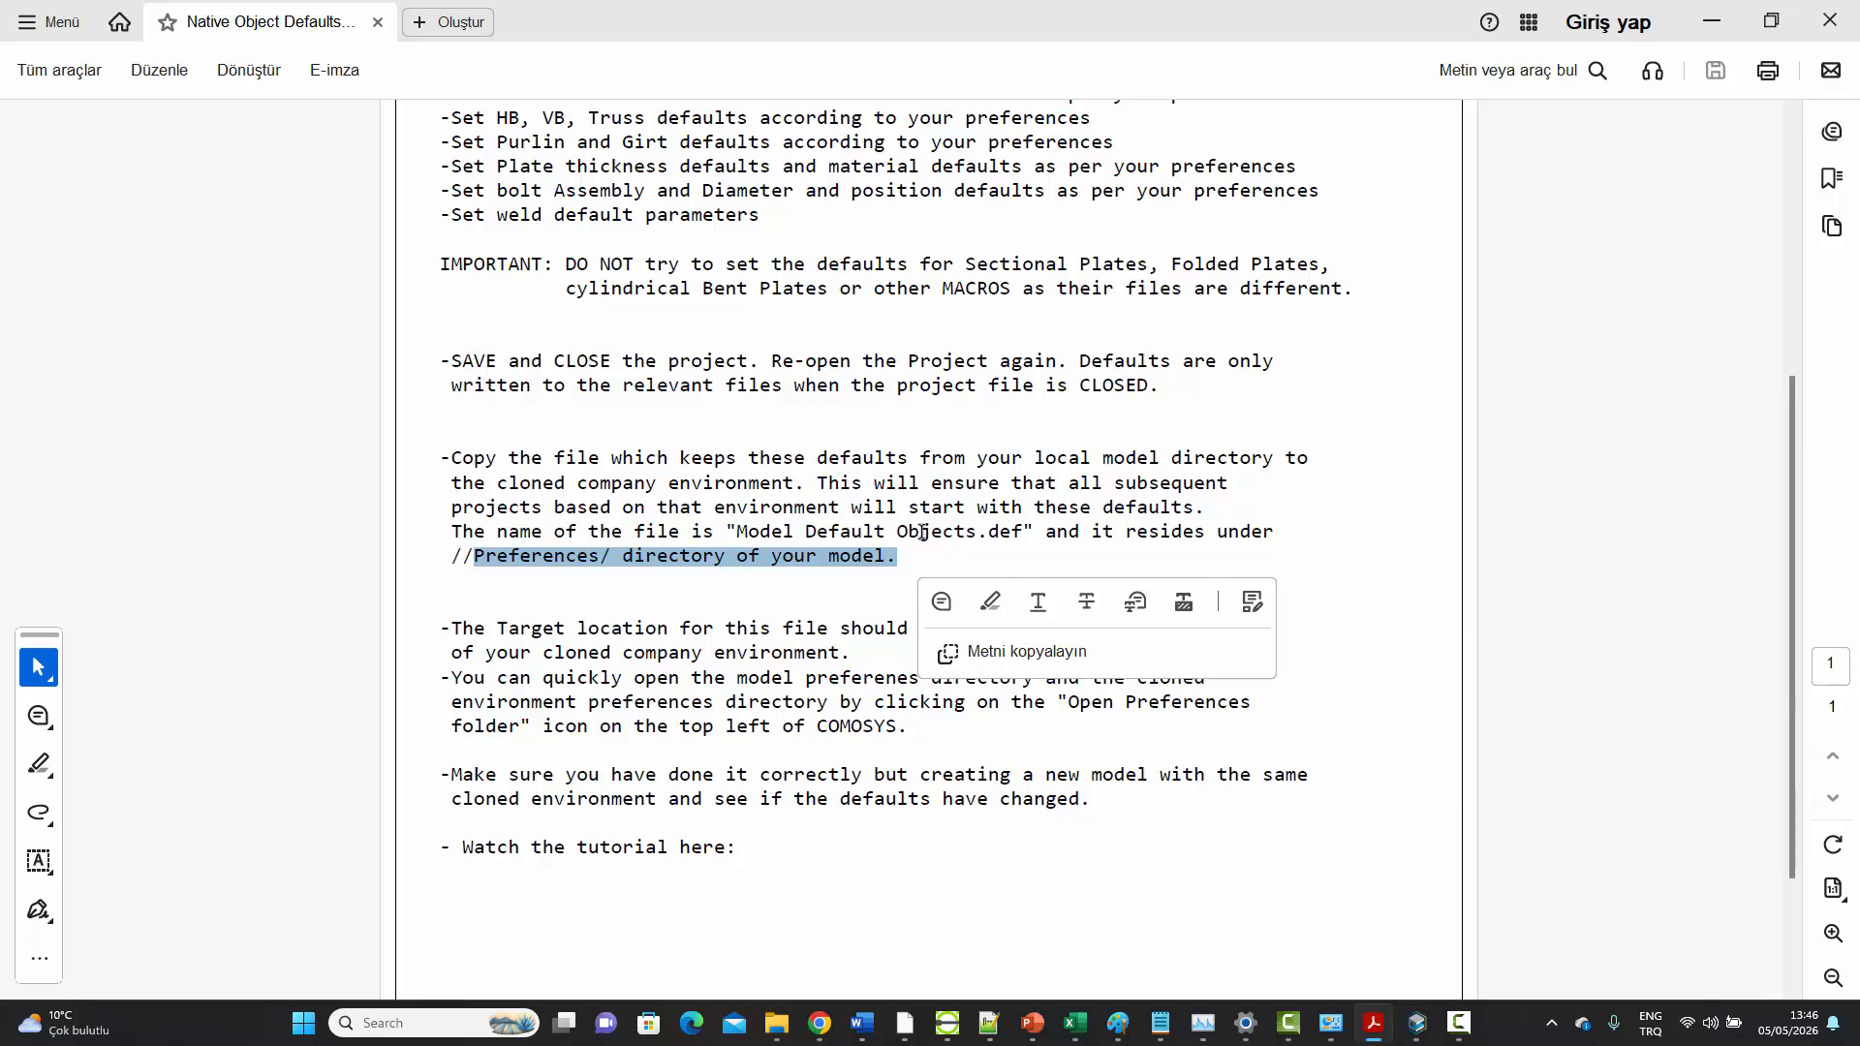
Switch to Comosys, copy "Model Default Objects.def" from the project's local preferences folder, and close the folder
left_click(1417, 1023)
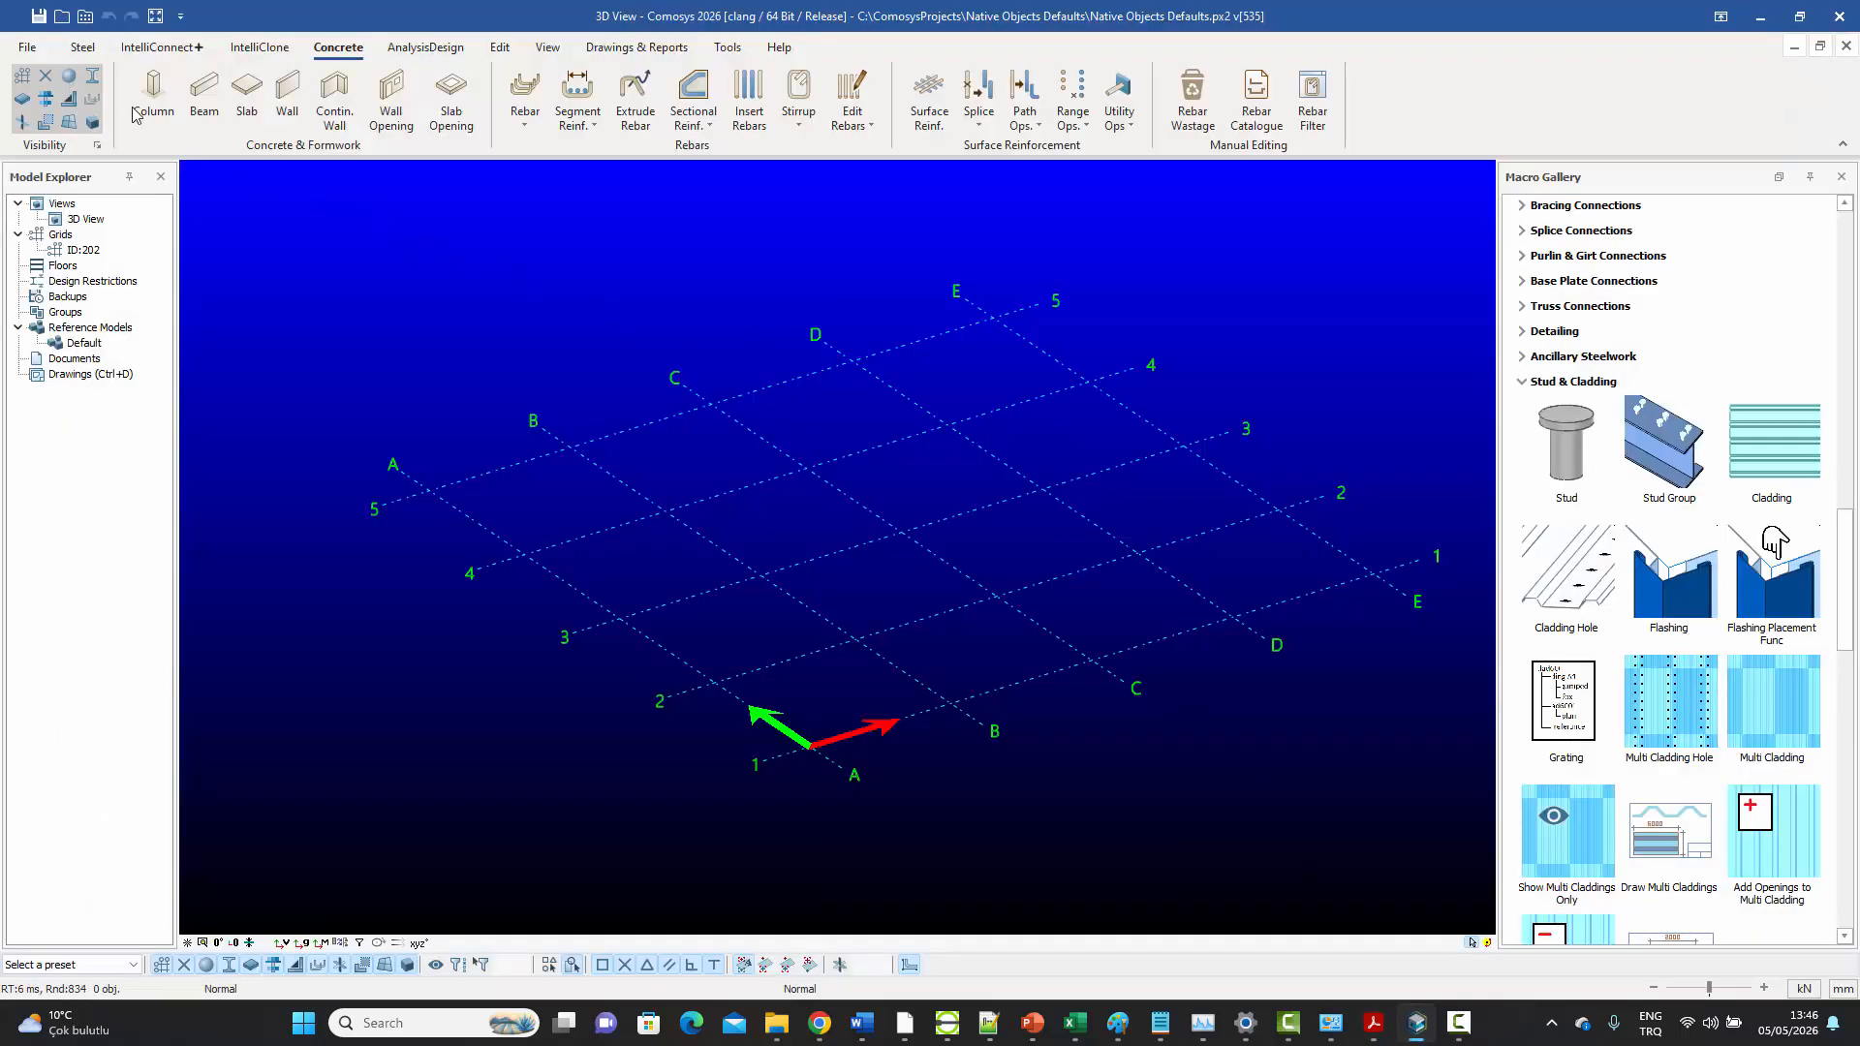
left_click(85, 17)
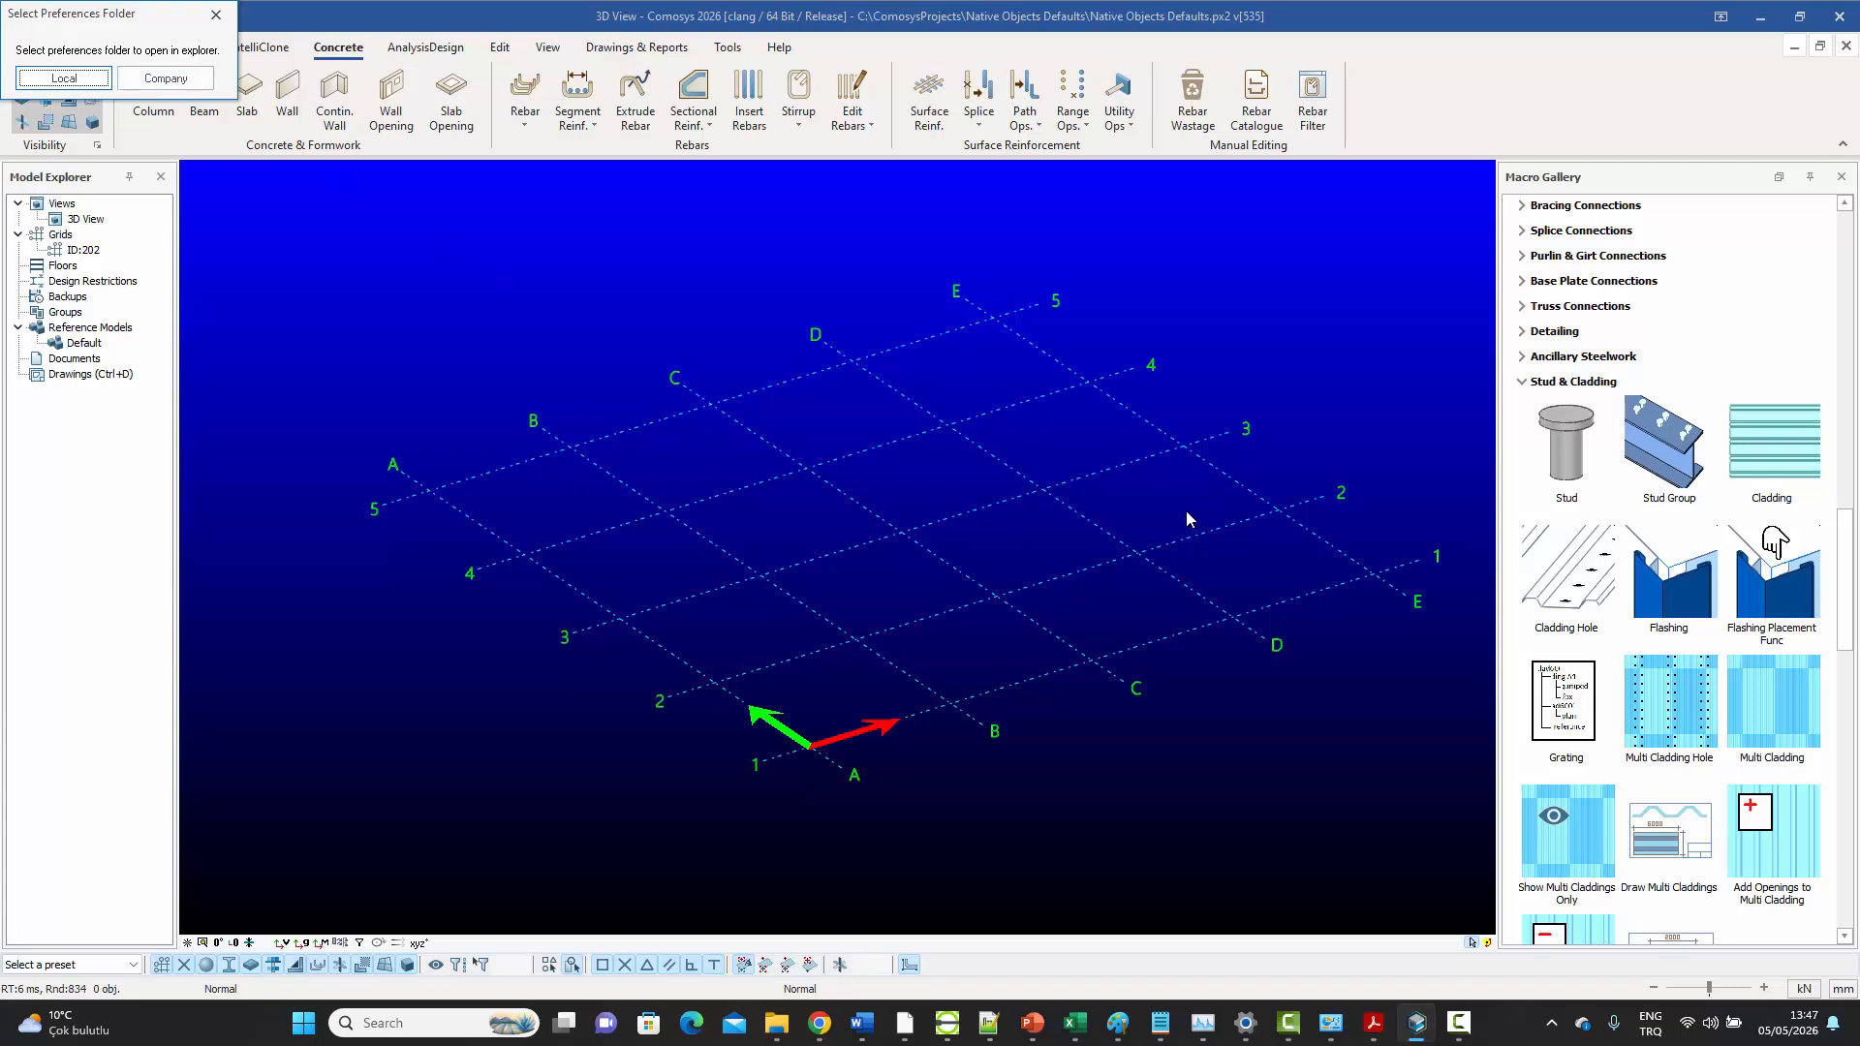
left_click(62, 79)
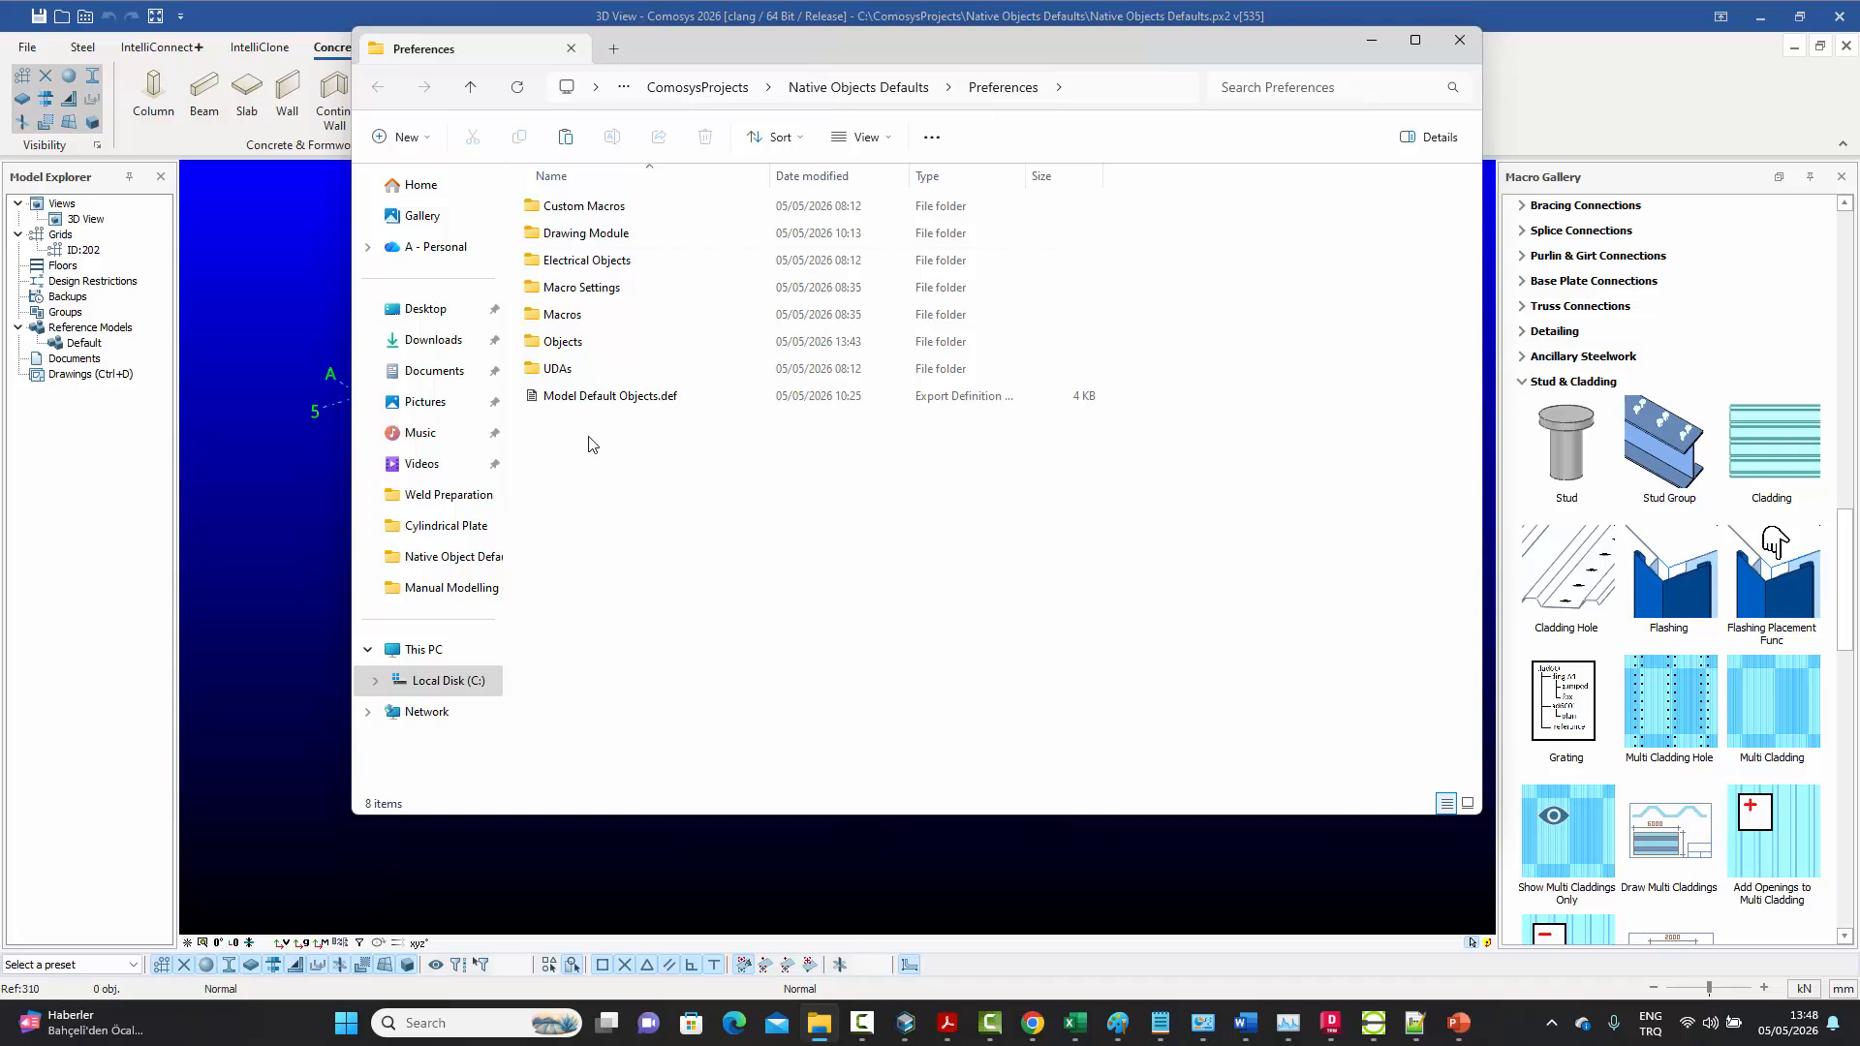
left_click(582, 403)
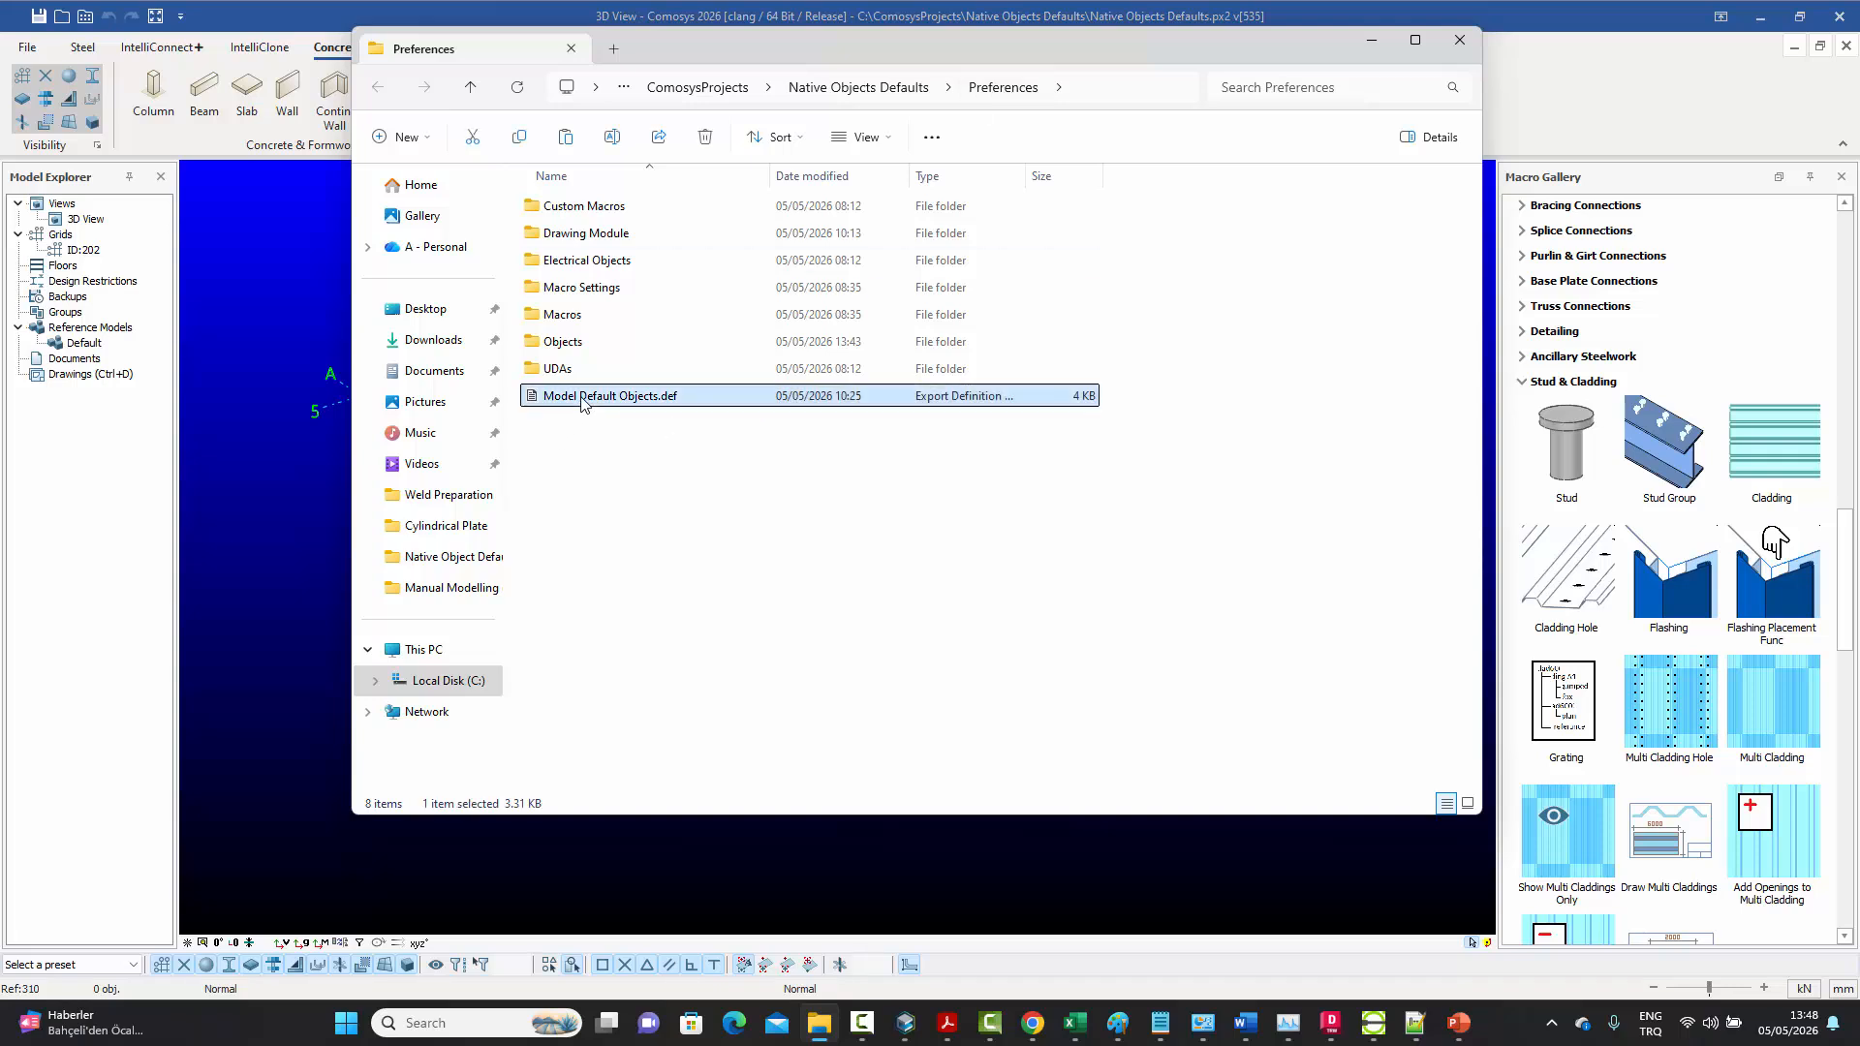
right_click(582, 403)
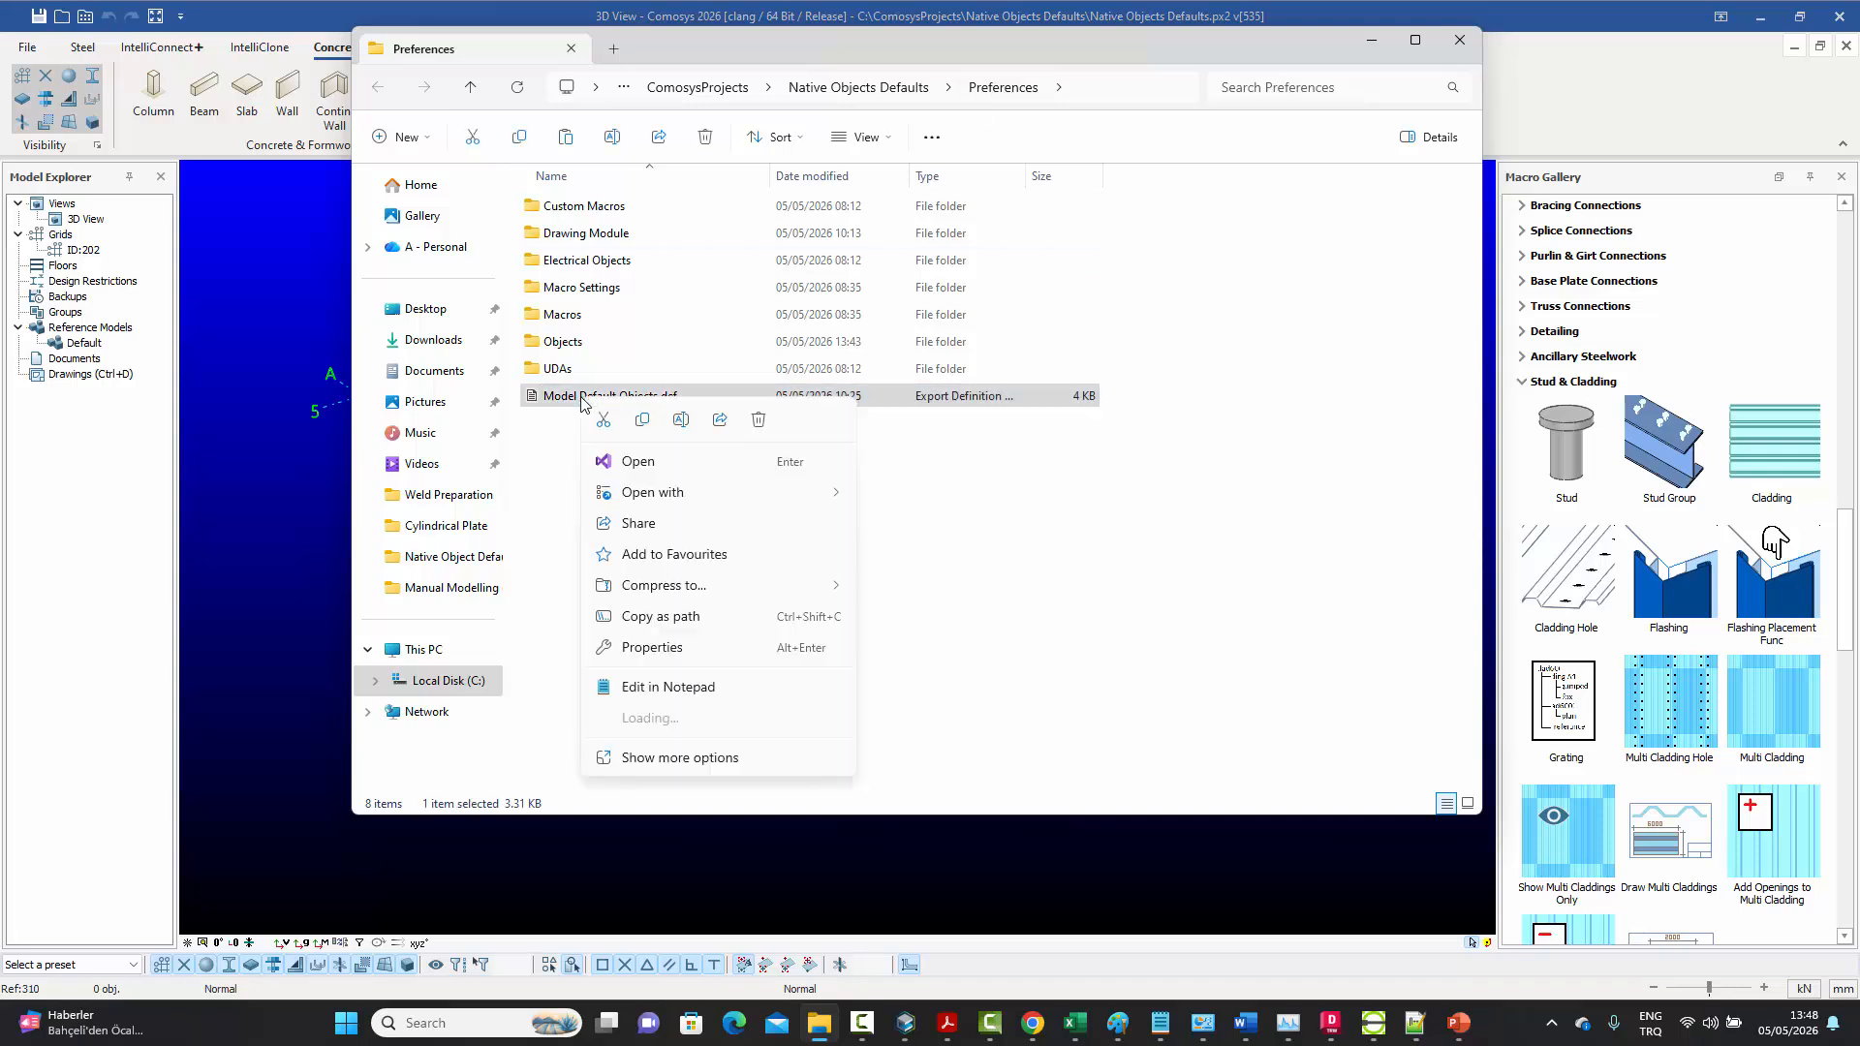
left_click(641, 429)
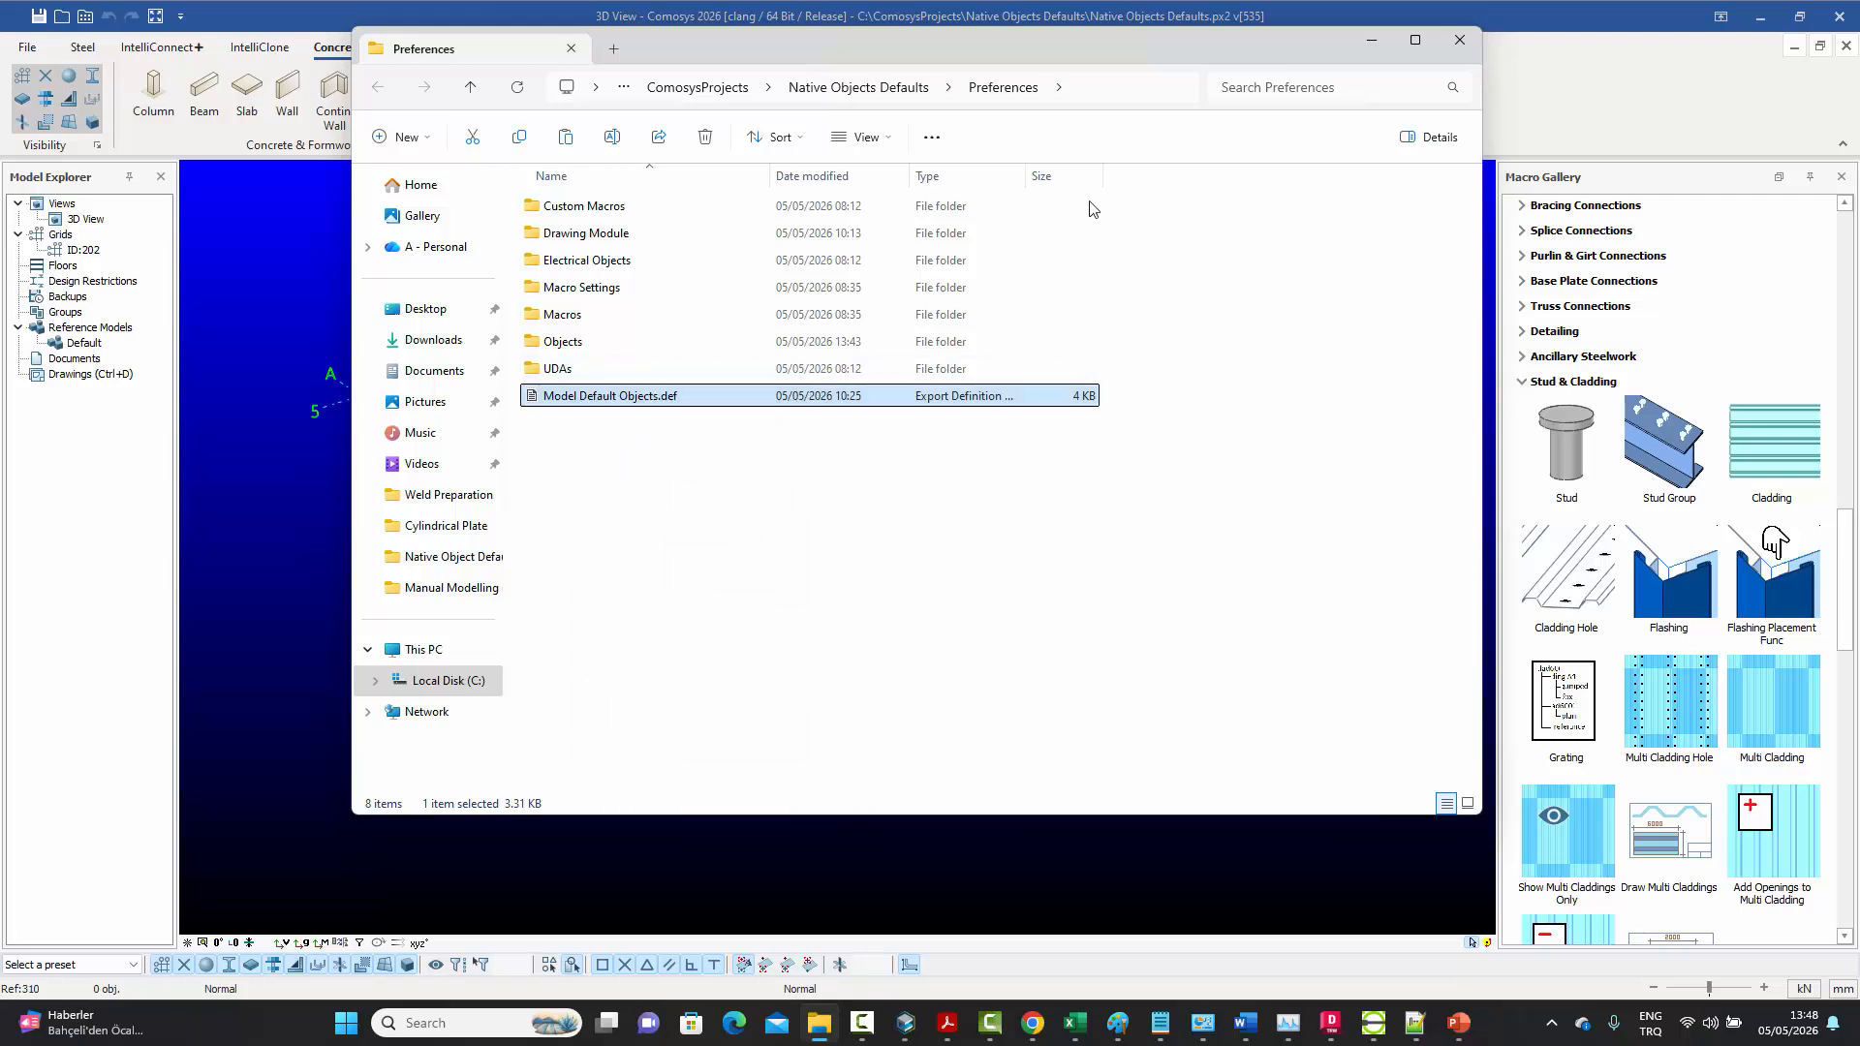
left_click(1460, 43)
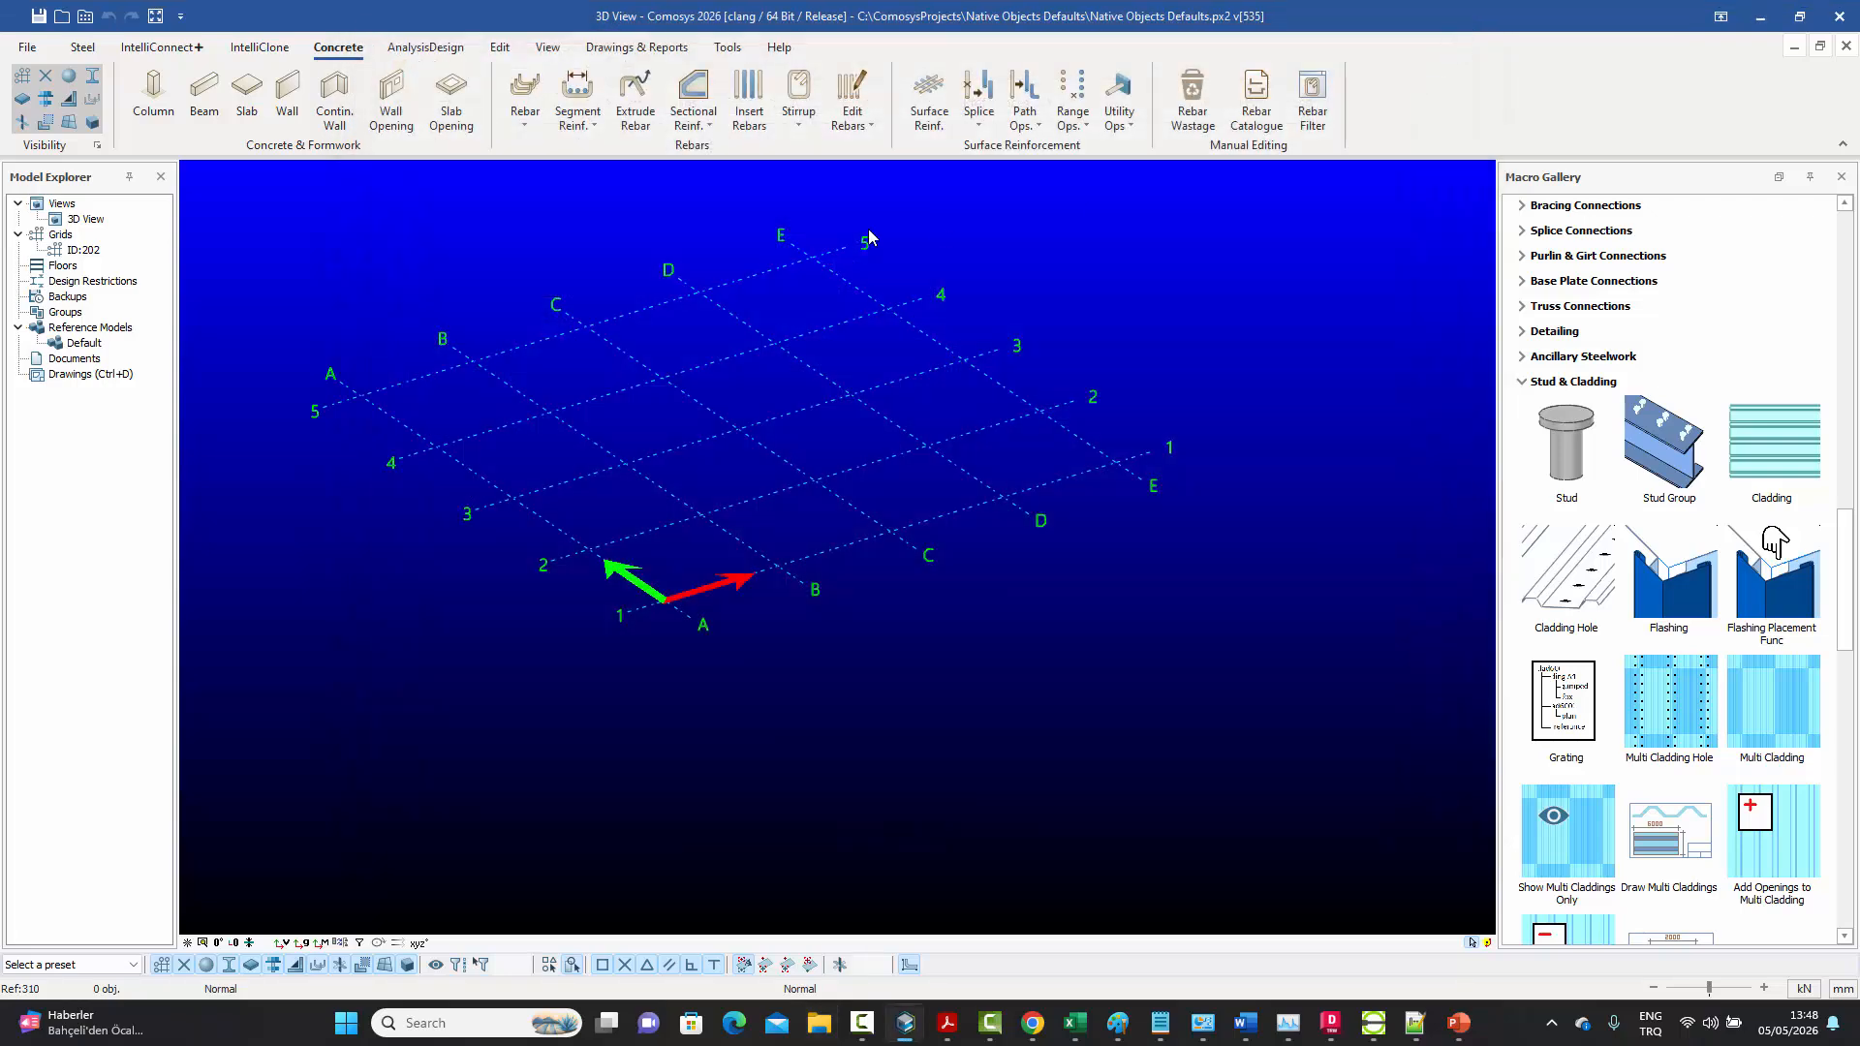
Paste "Model Default Objects.def" into the company preferences folder, replacing the existing file, and close the folder
left_click(85, 19)
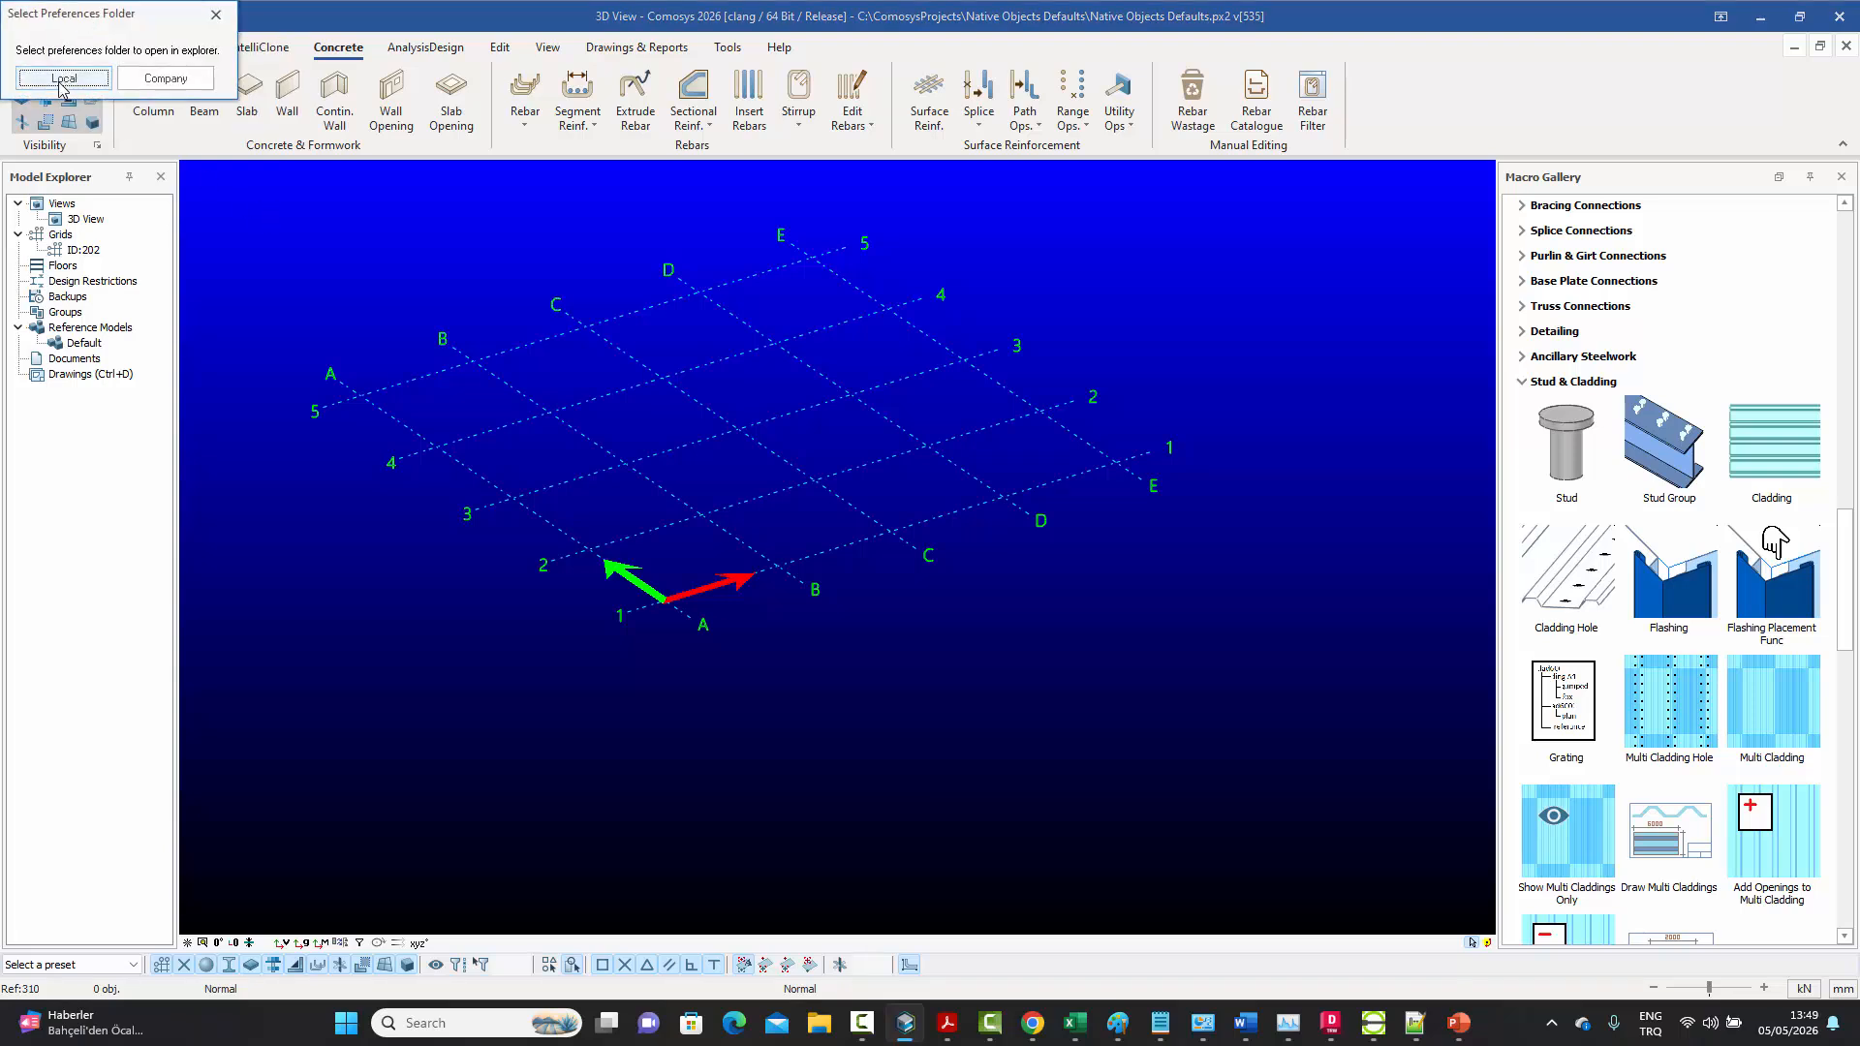
left_click(165, 79)
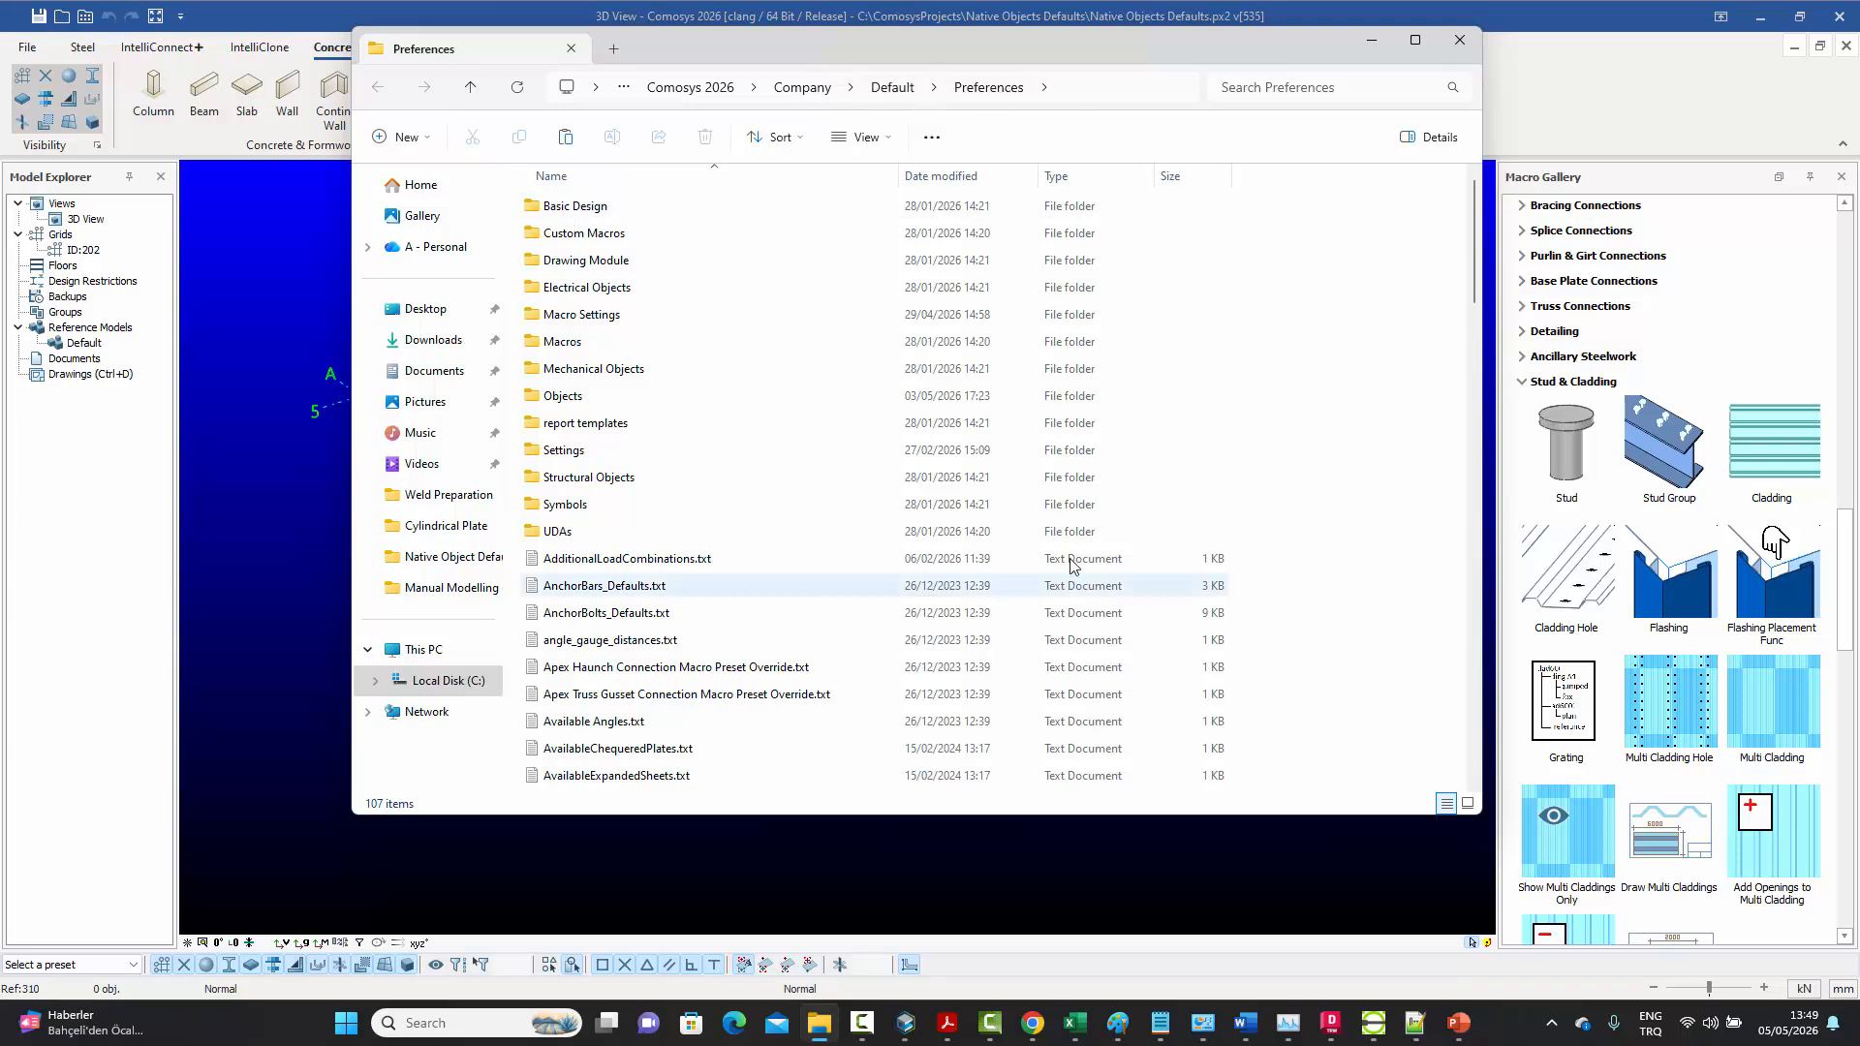
right_click(1396, 598)
key("Escape")
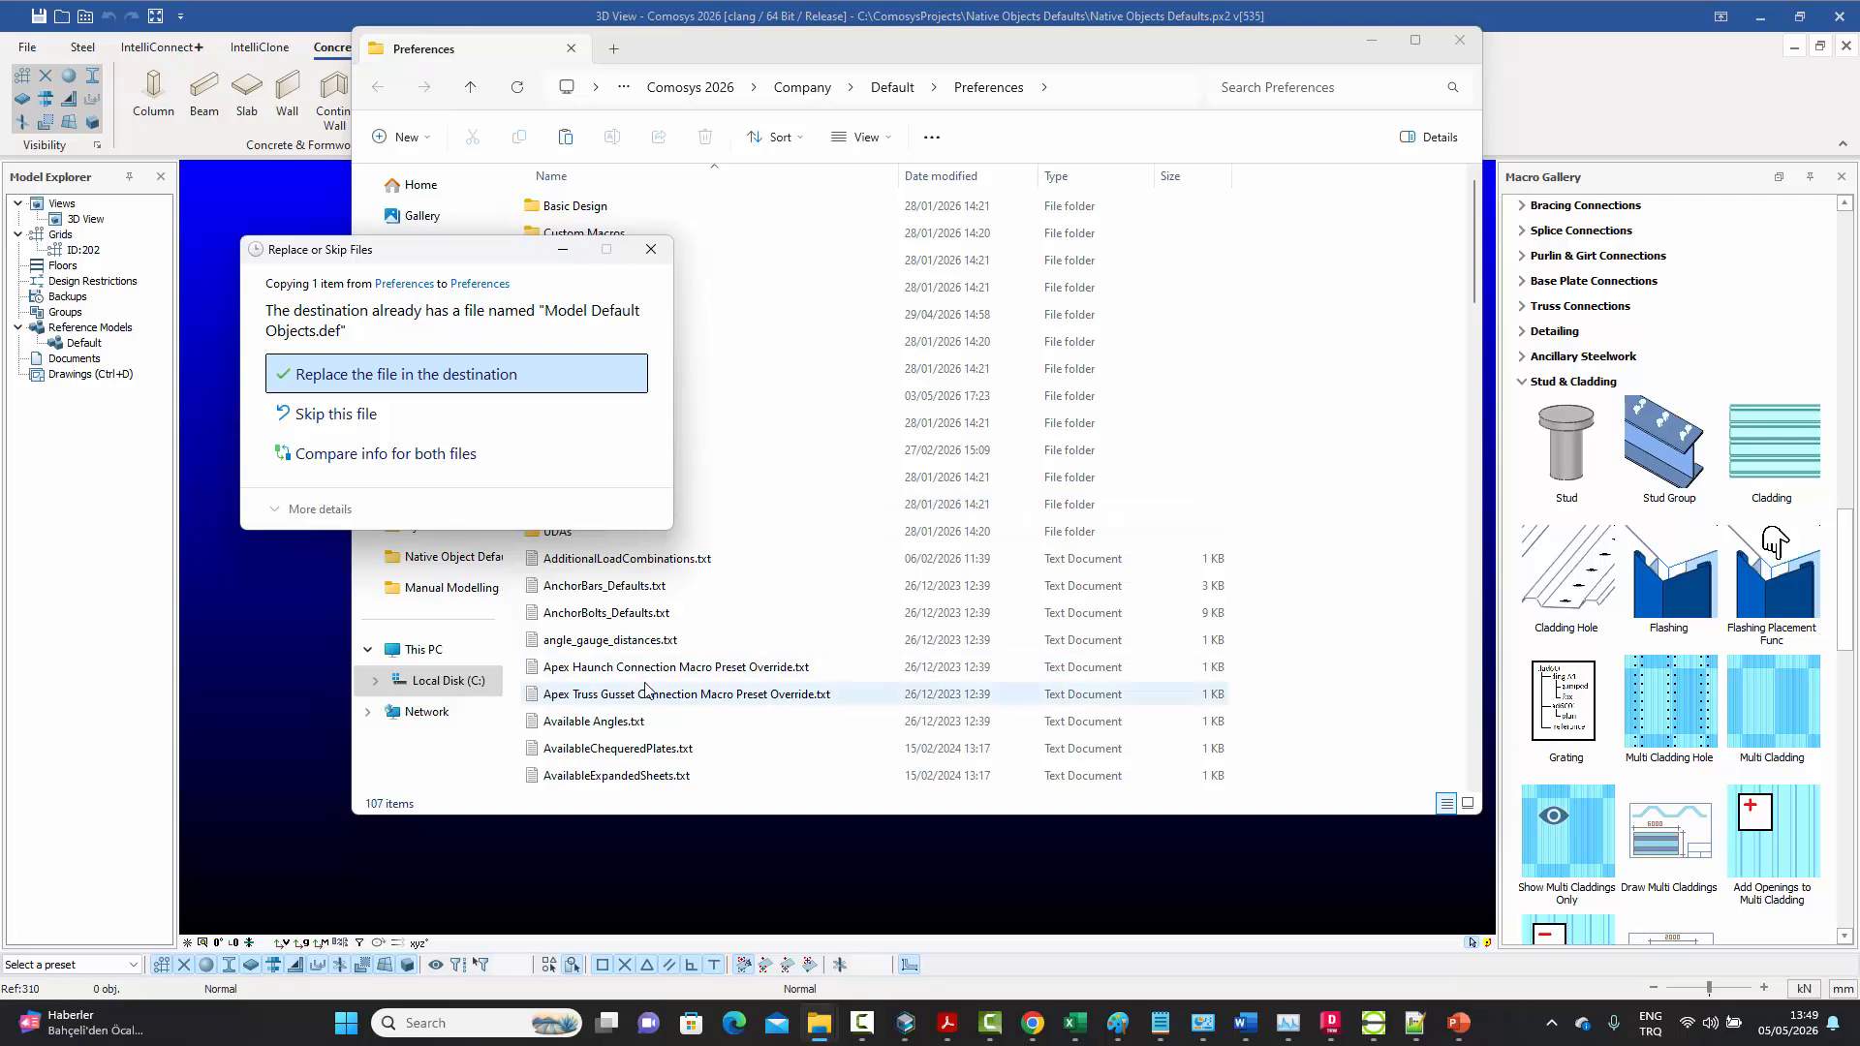
left_click(344, 378)
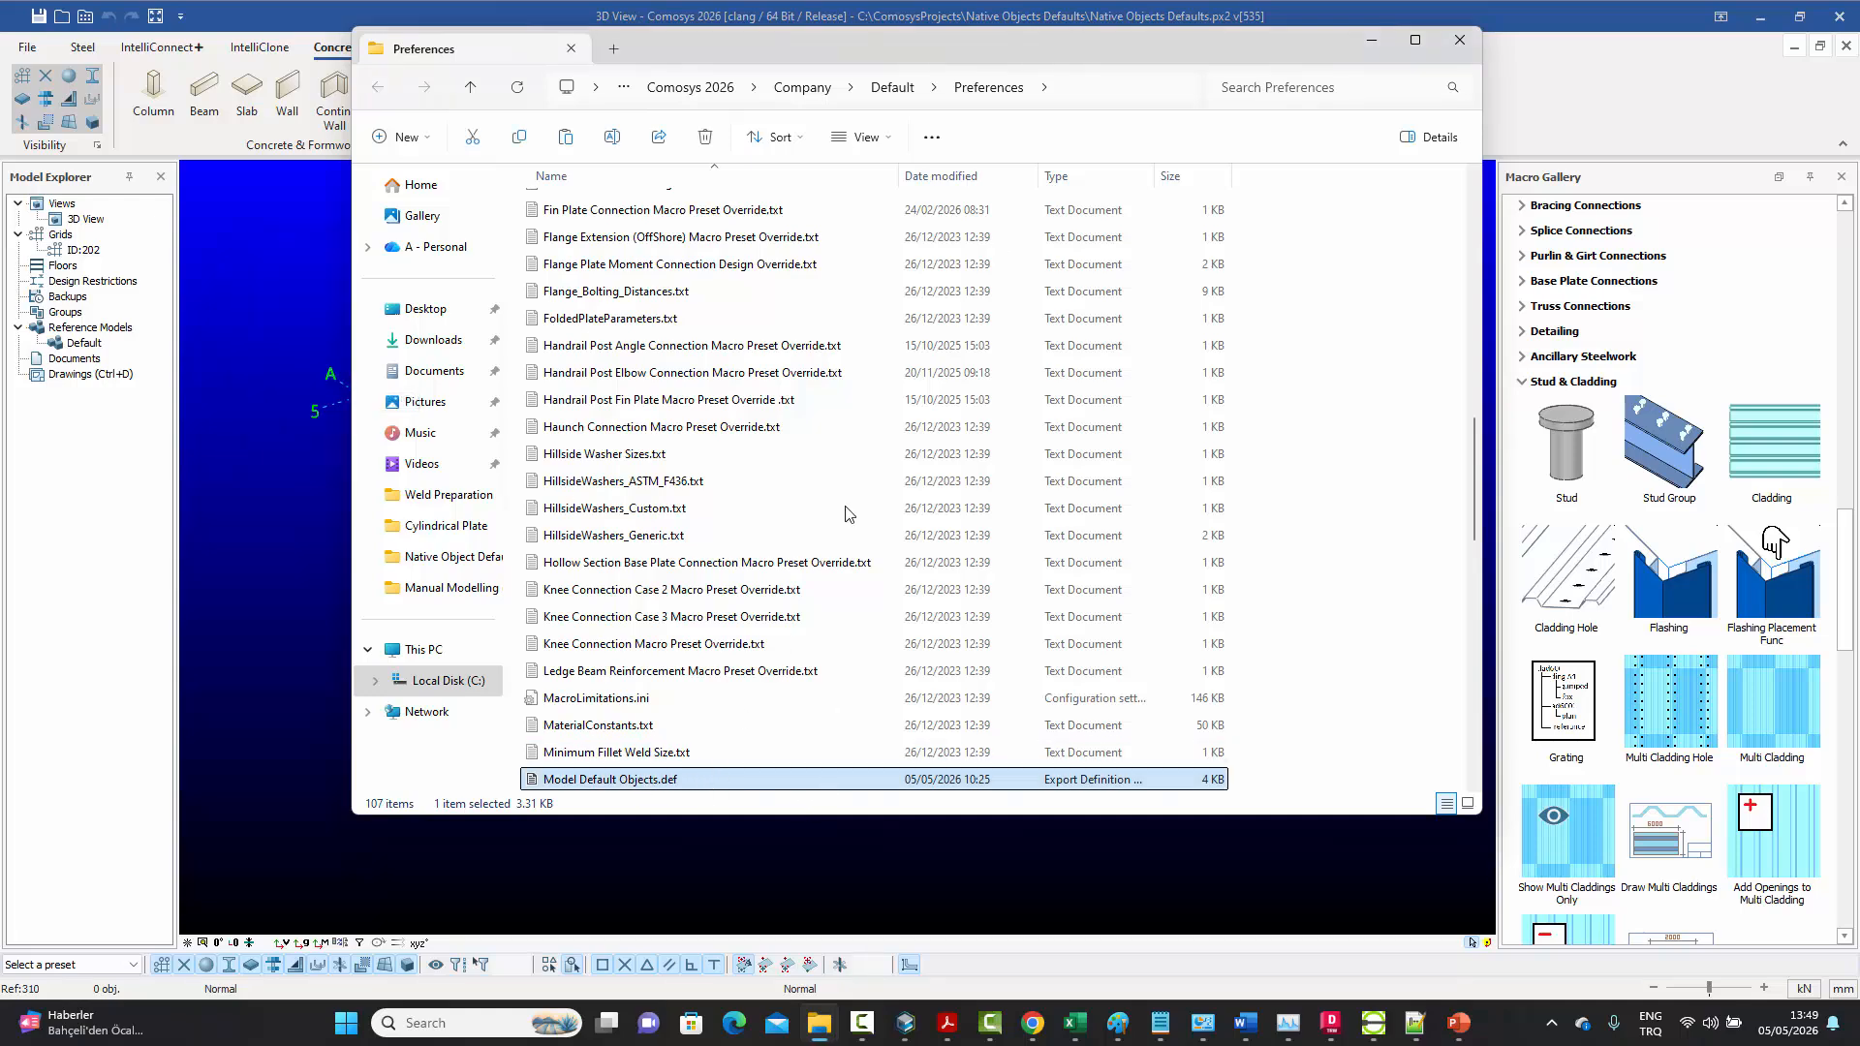
left_click(1461, 40)
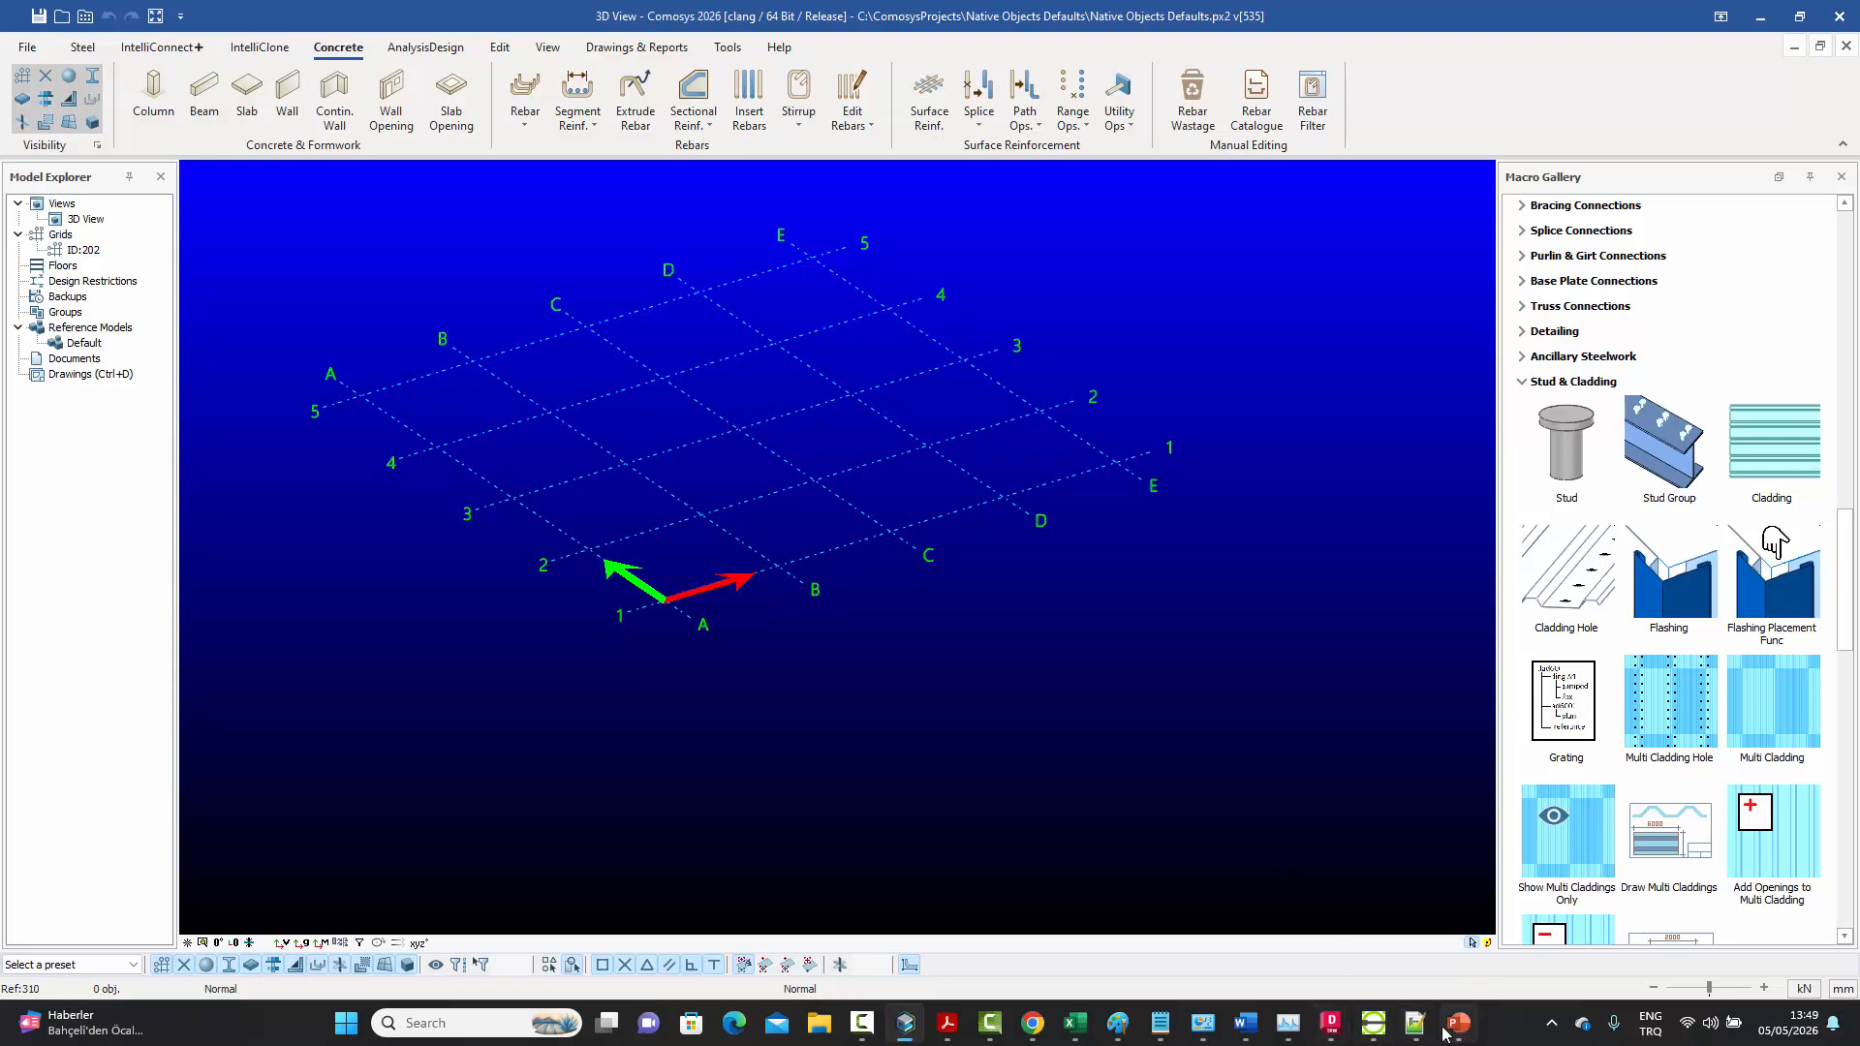
Check the assignment sheet's instructions on saving, closing and reopening the project before copying the defaults file, and return to Comosys
mouse_move(1034, 1033)
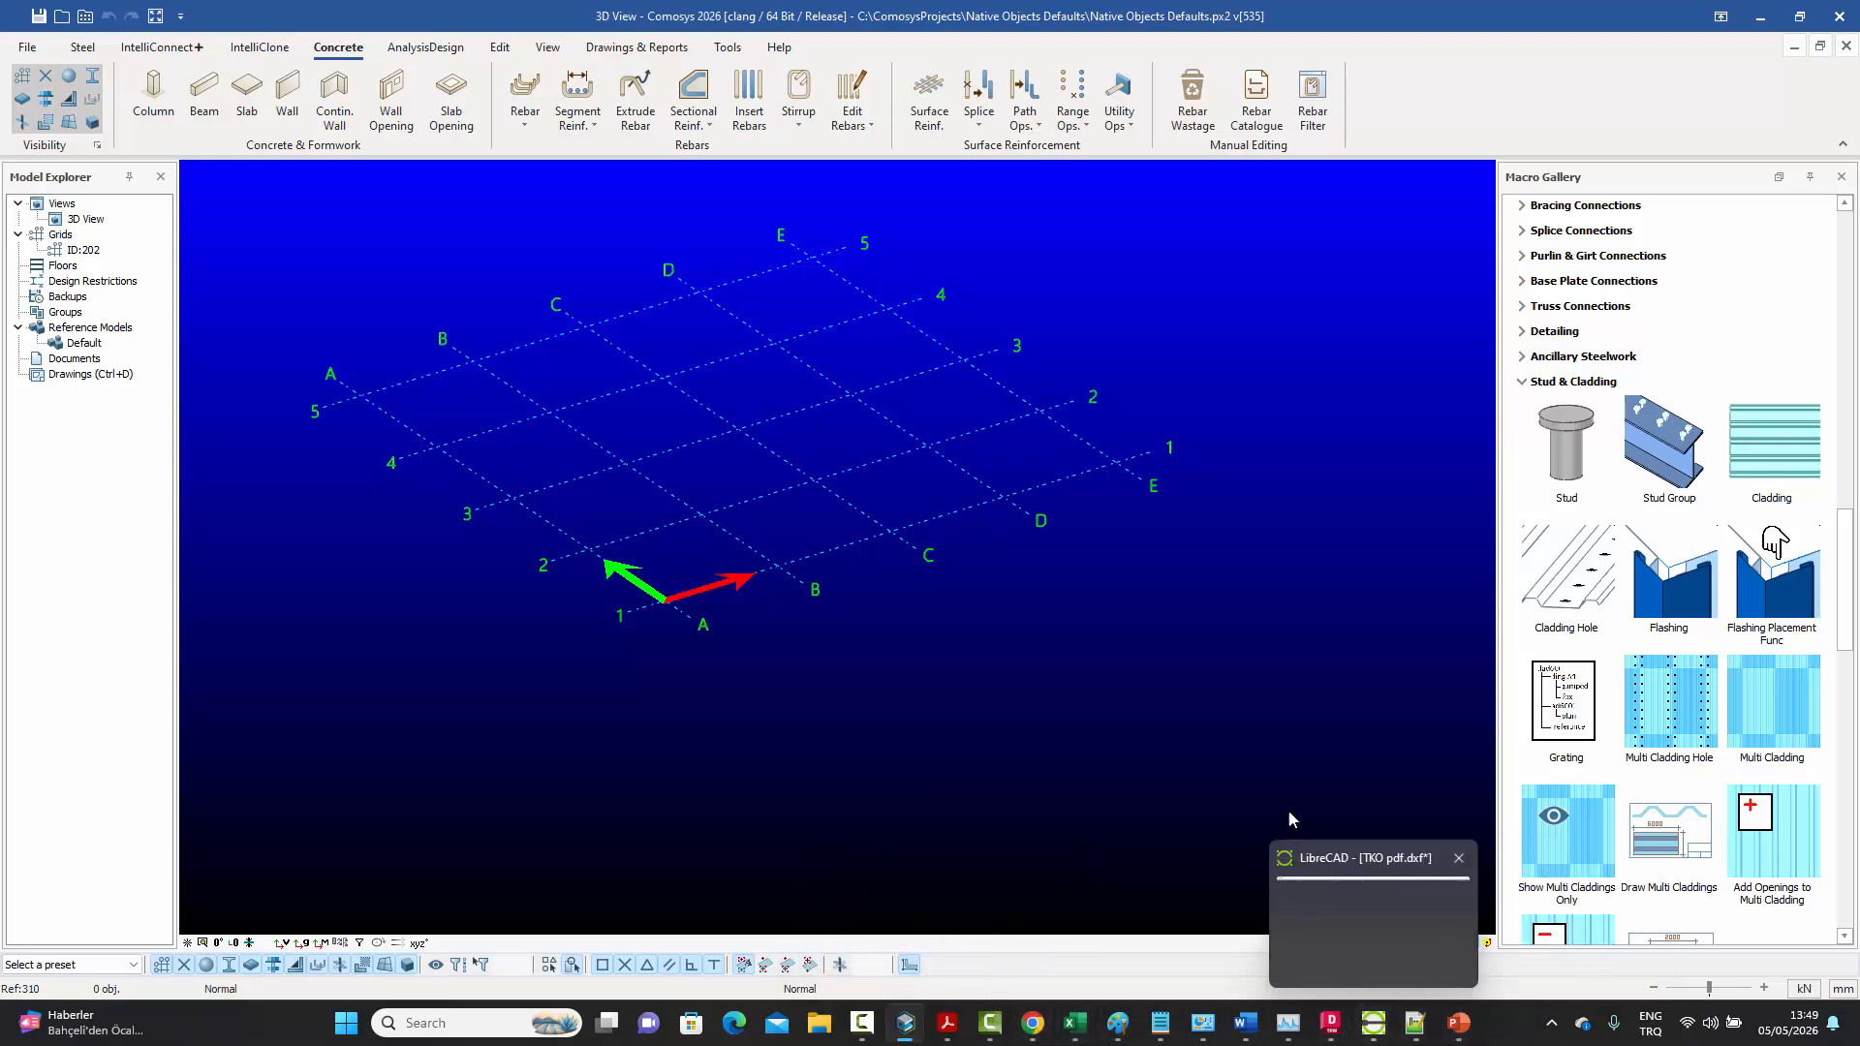
left_click(947, 1027)
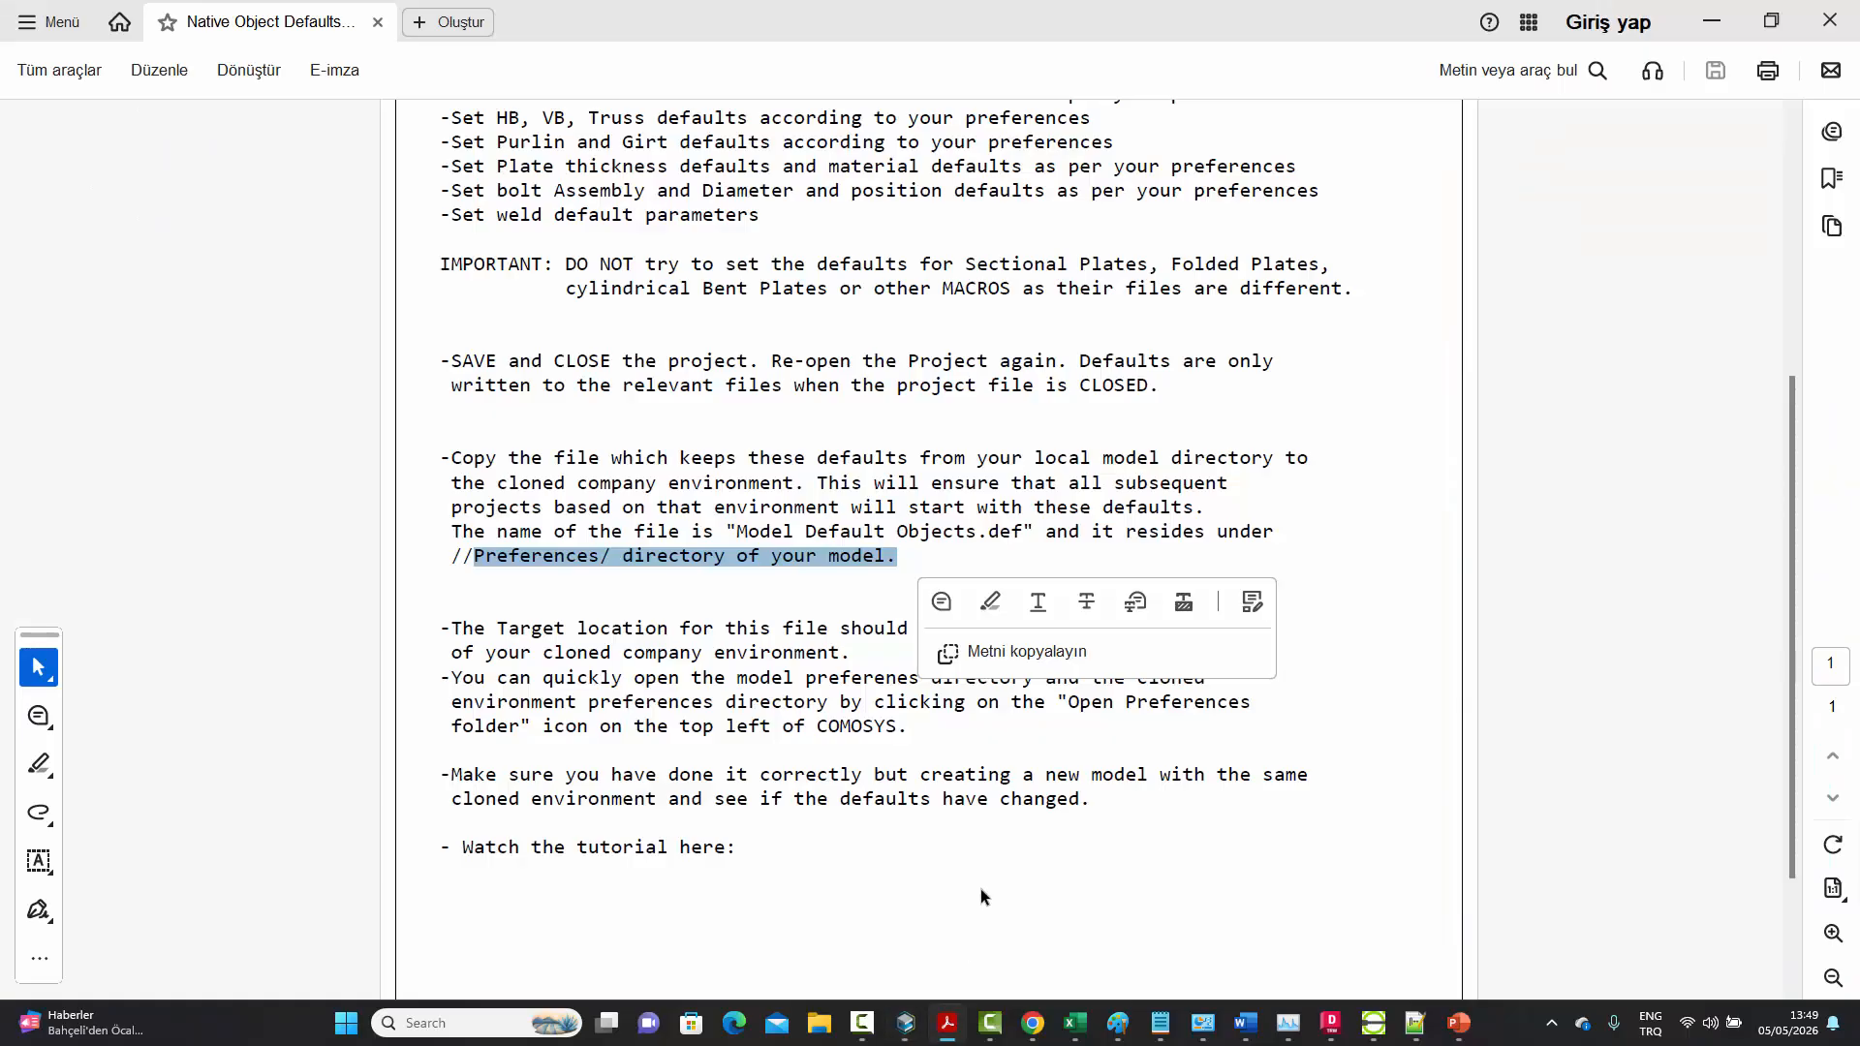
left_click(1050, 484)
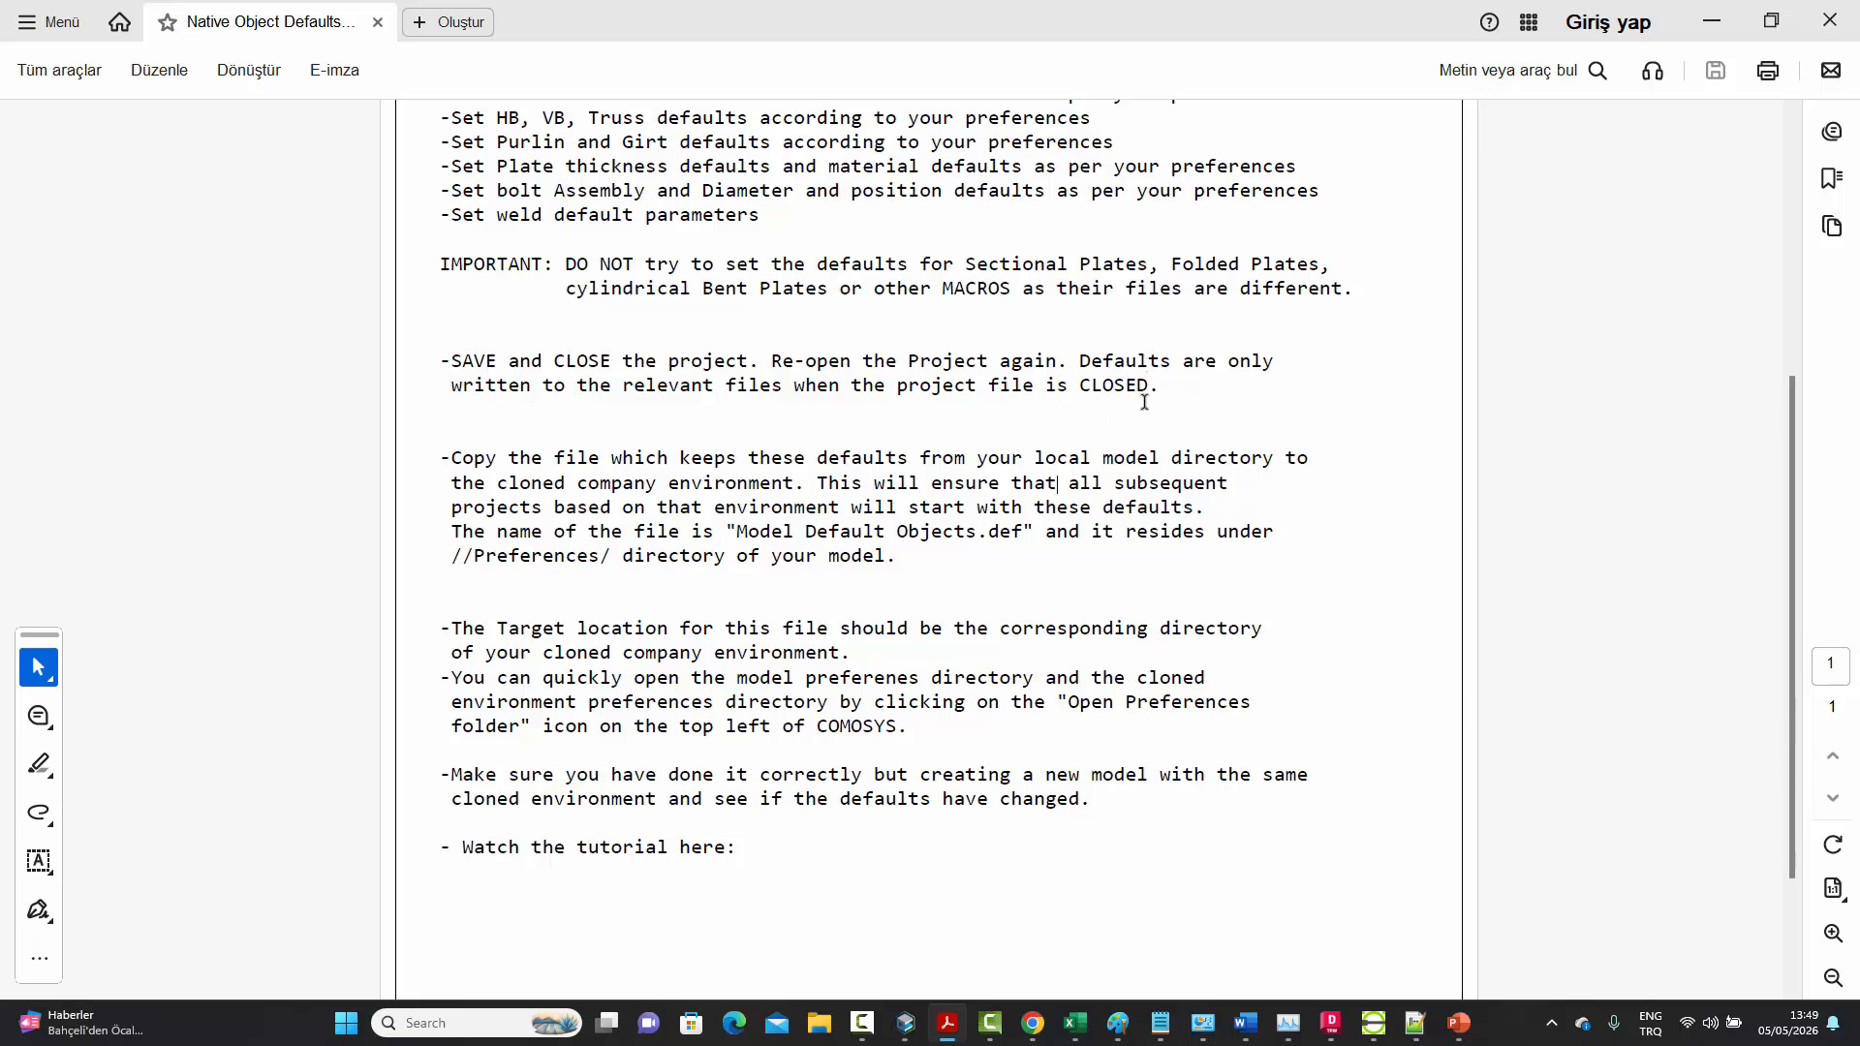
left_click(1712, 26)
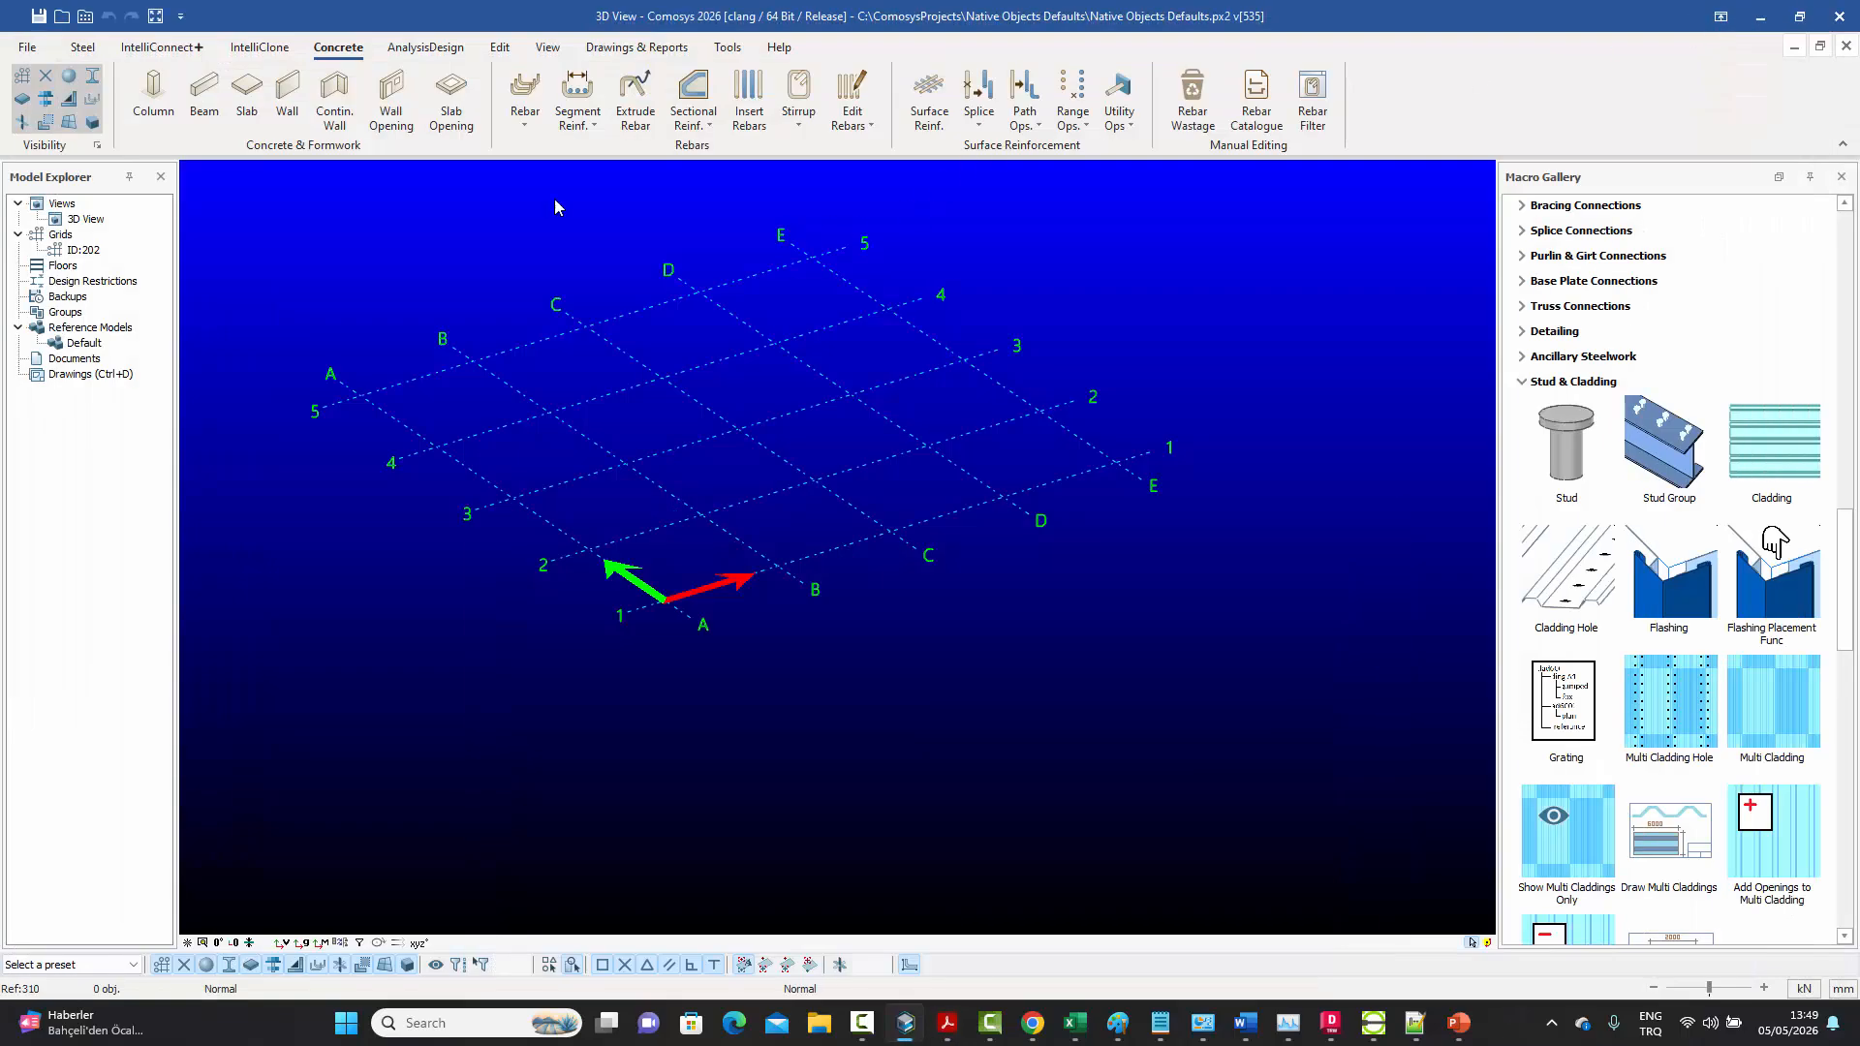
Save the Native Objects Defaults project and close it by opening another recent training project
left_click(39, 16)
left_click(27, 49)
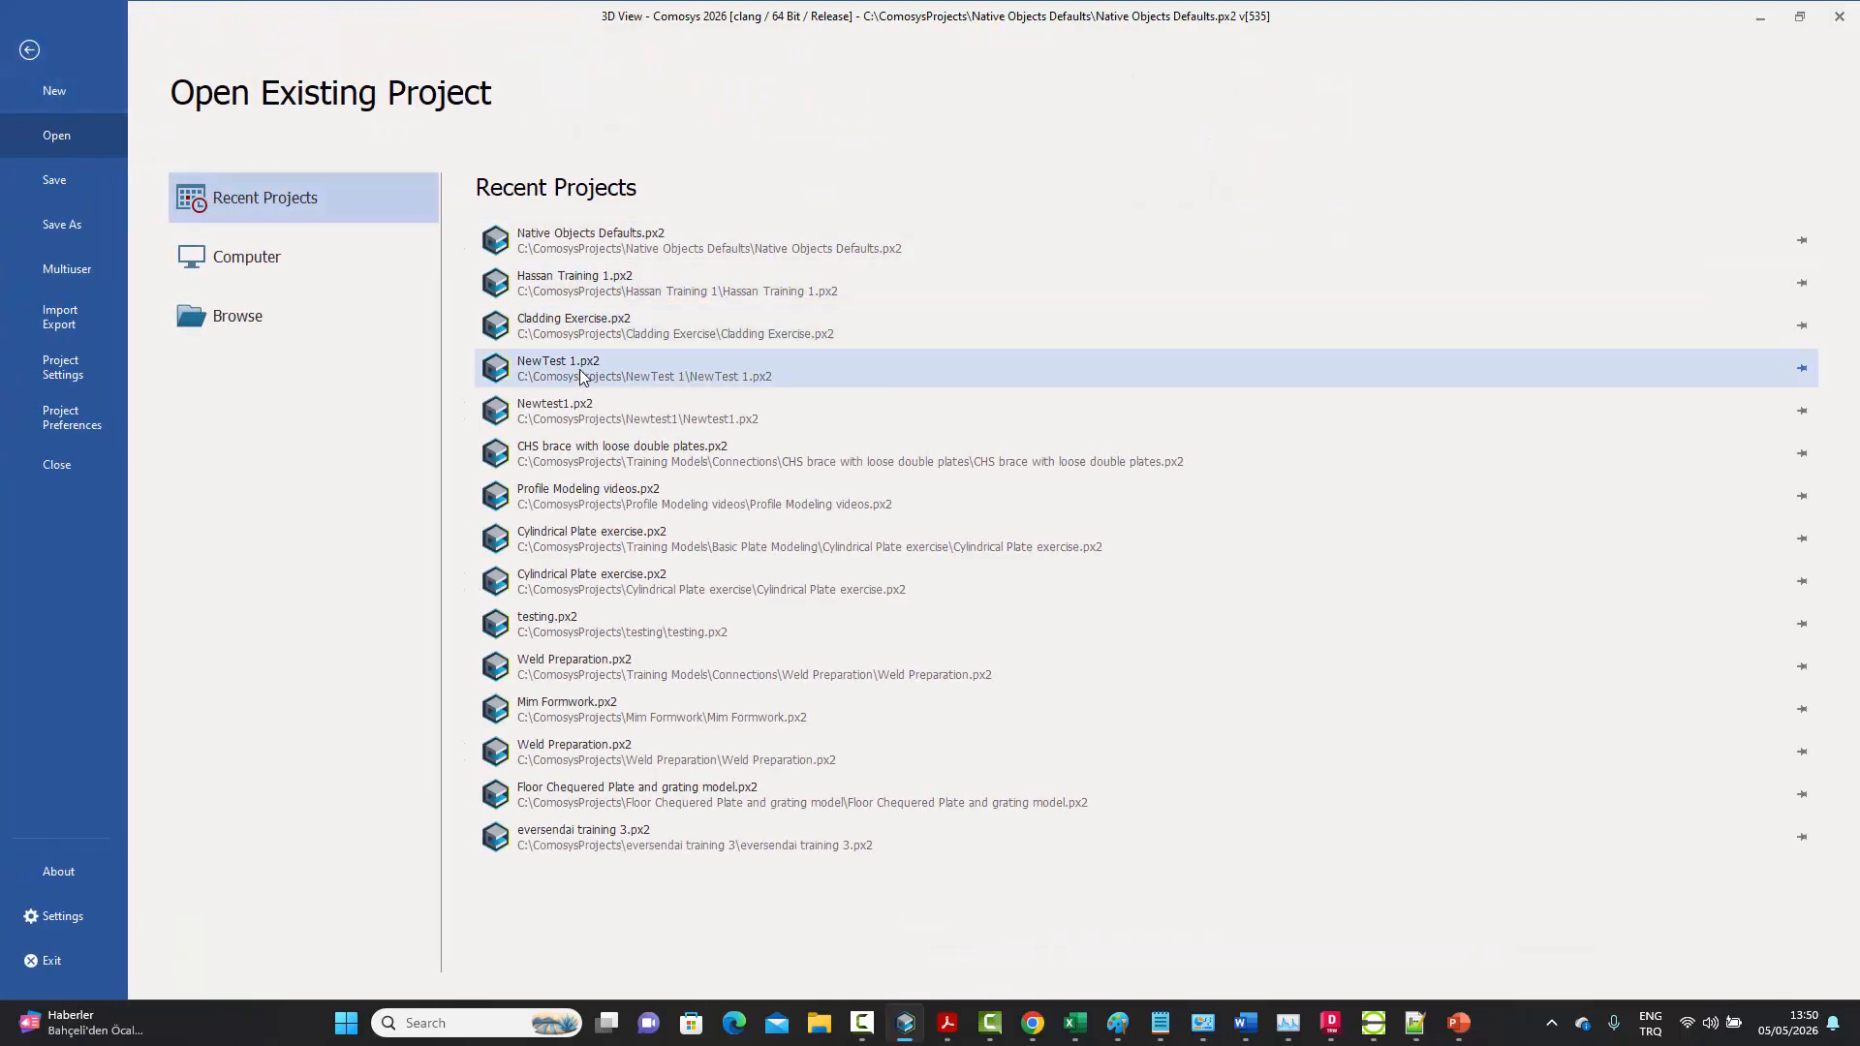
left_click(591, 375)
left_click(1008, 575)
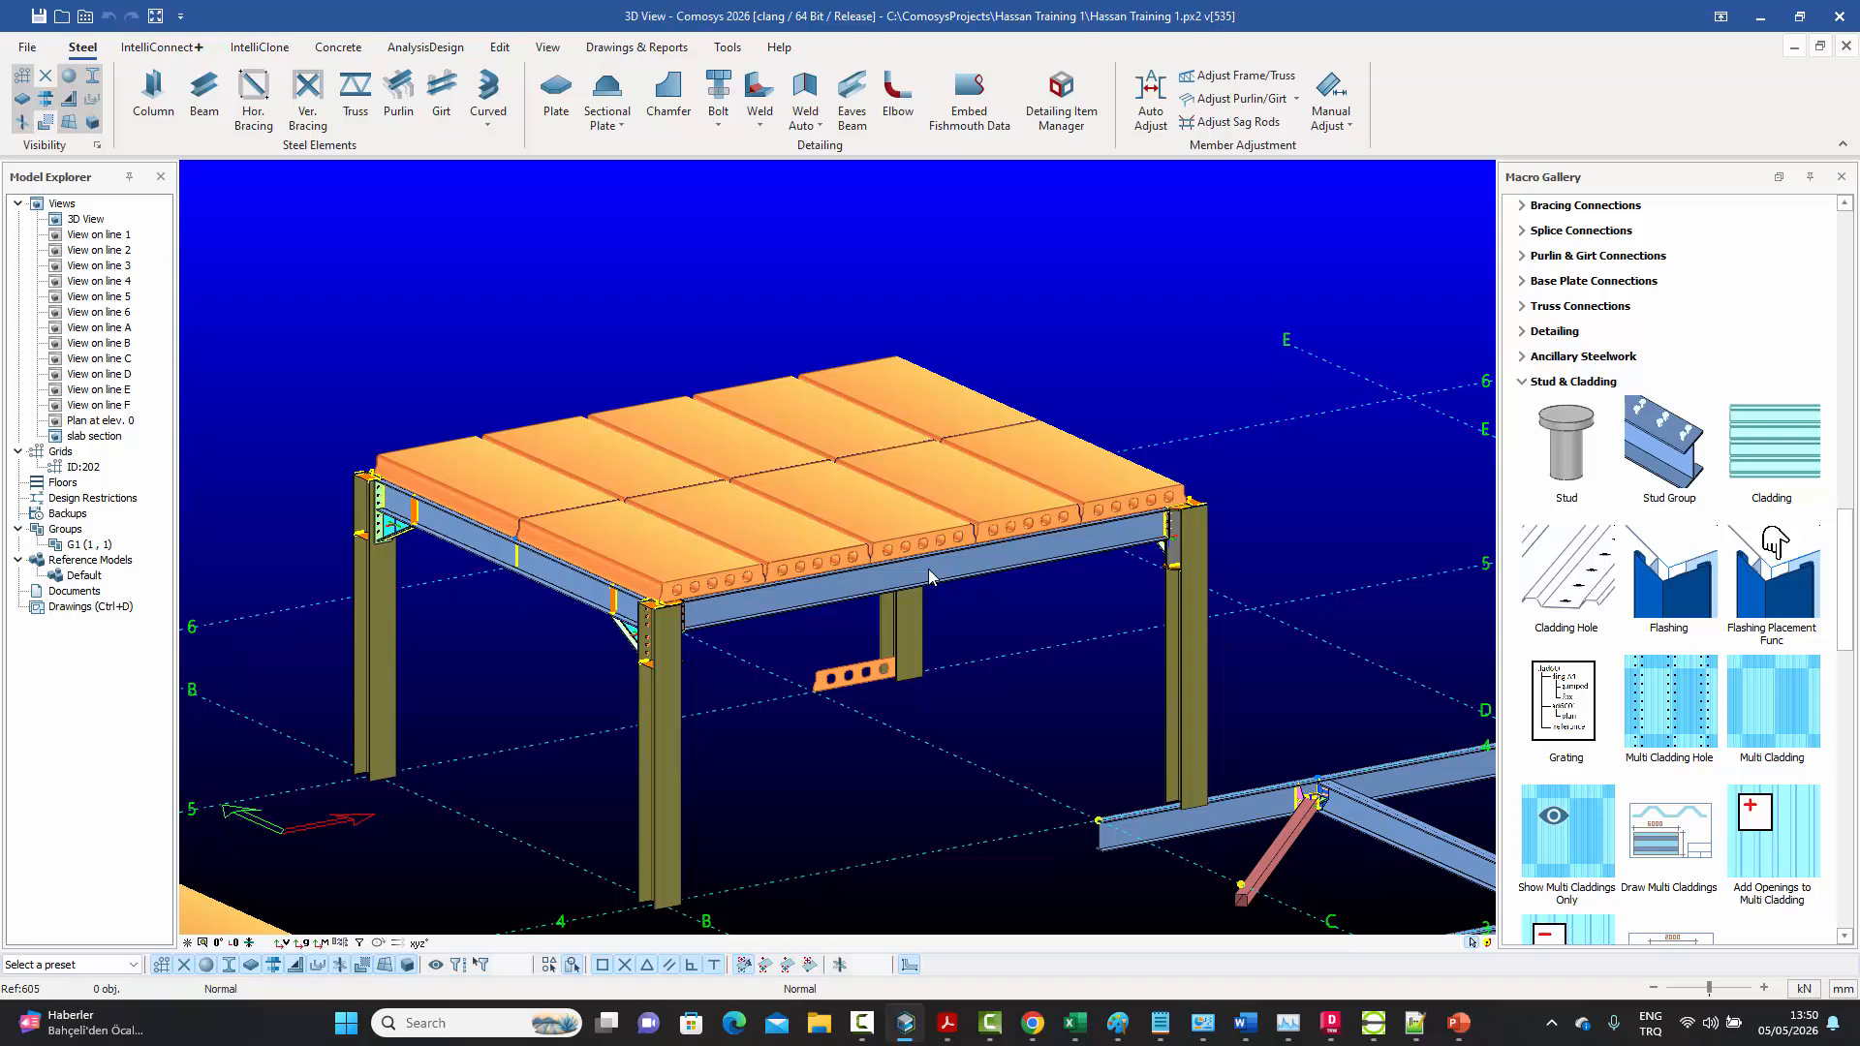
scroll(928, 568, "down", 1)
scroll(922, 563, "up", 2)
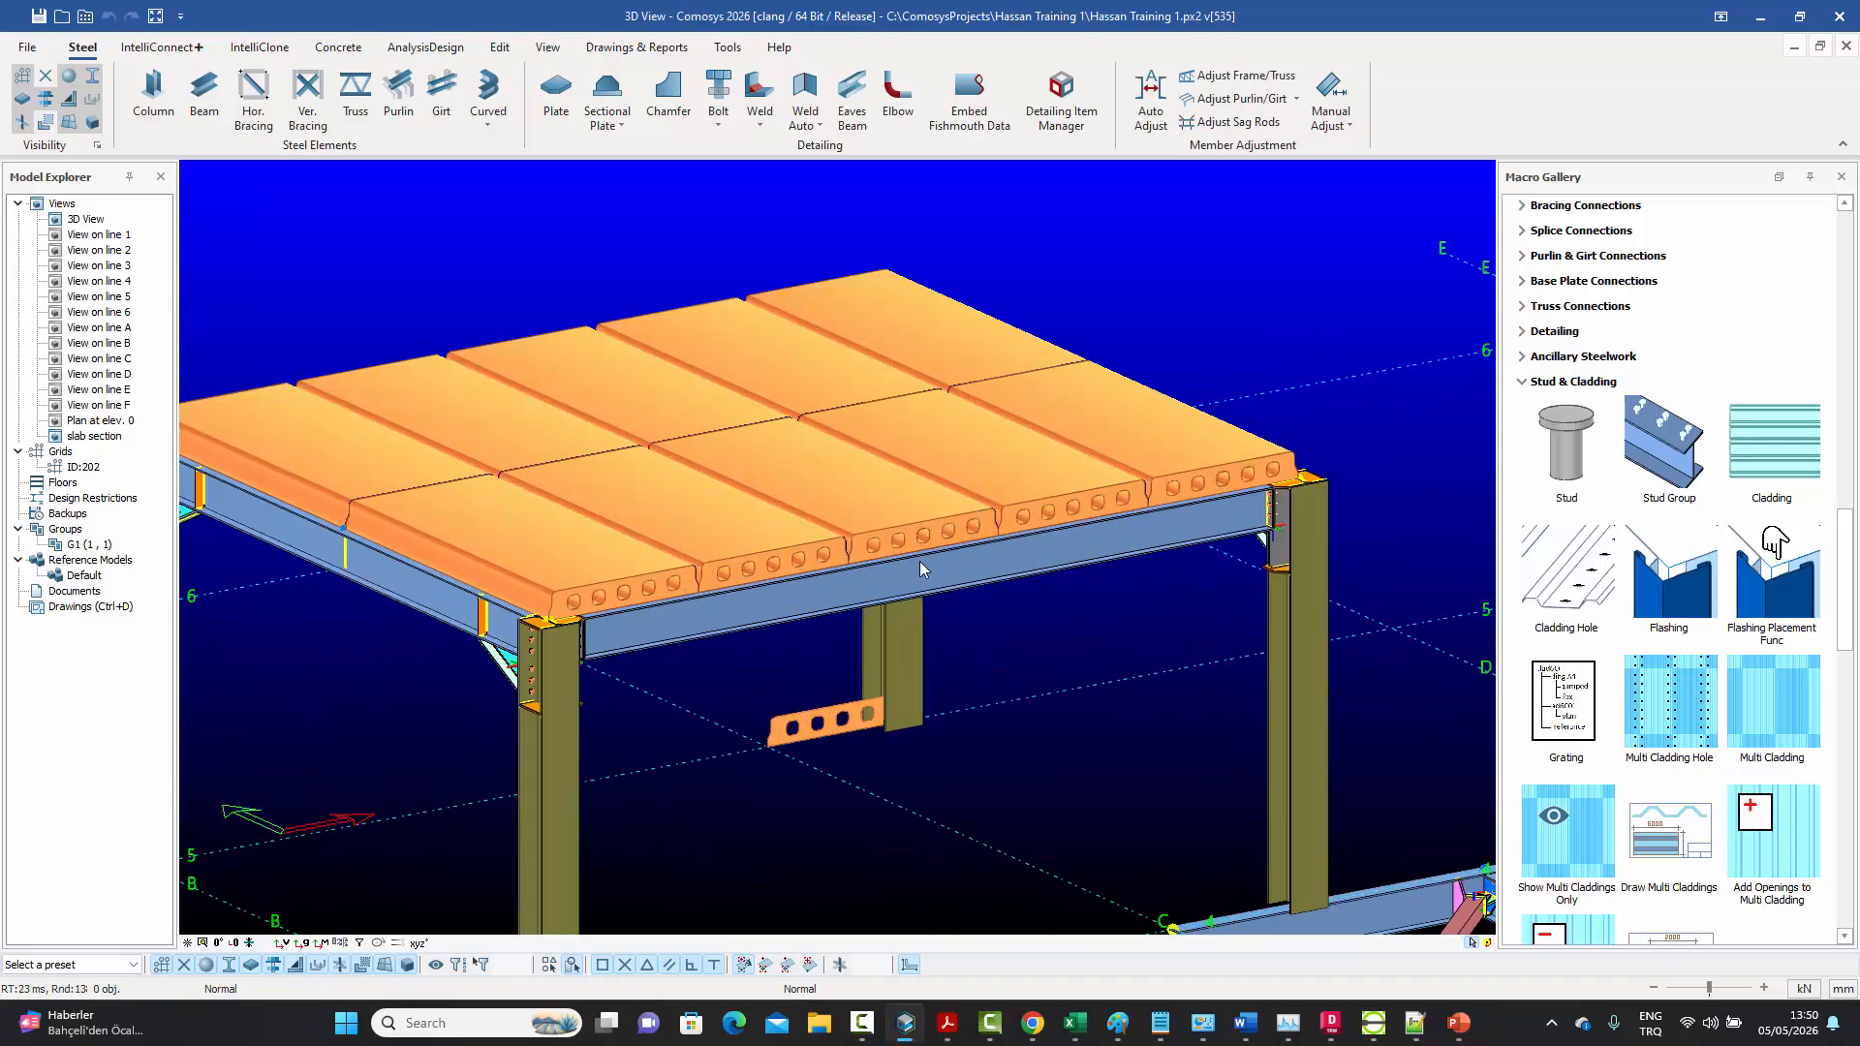
Reopen the recent project "Native Objects Defaults.px2" without saving the training project
left_click(23, 47)
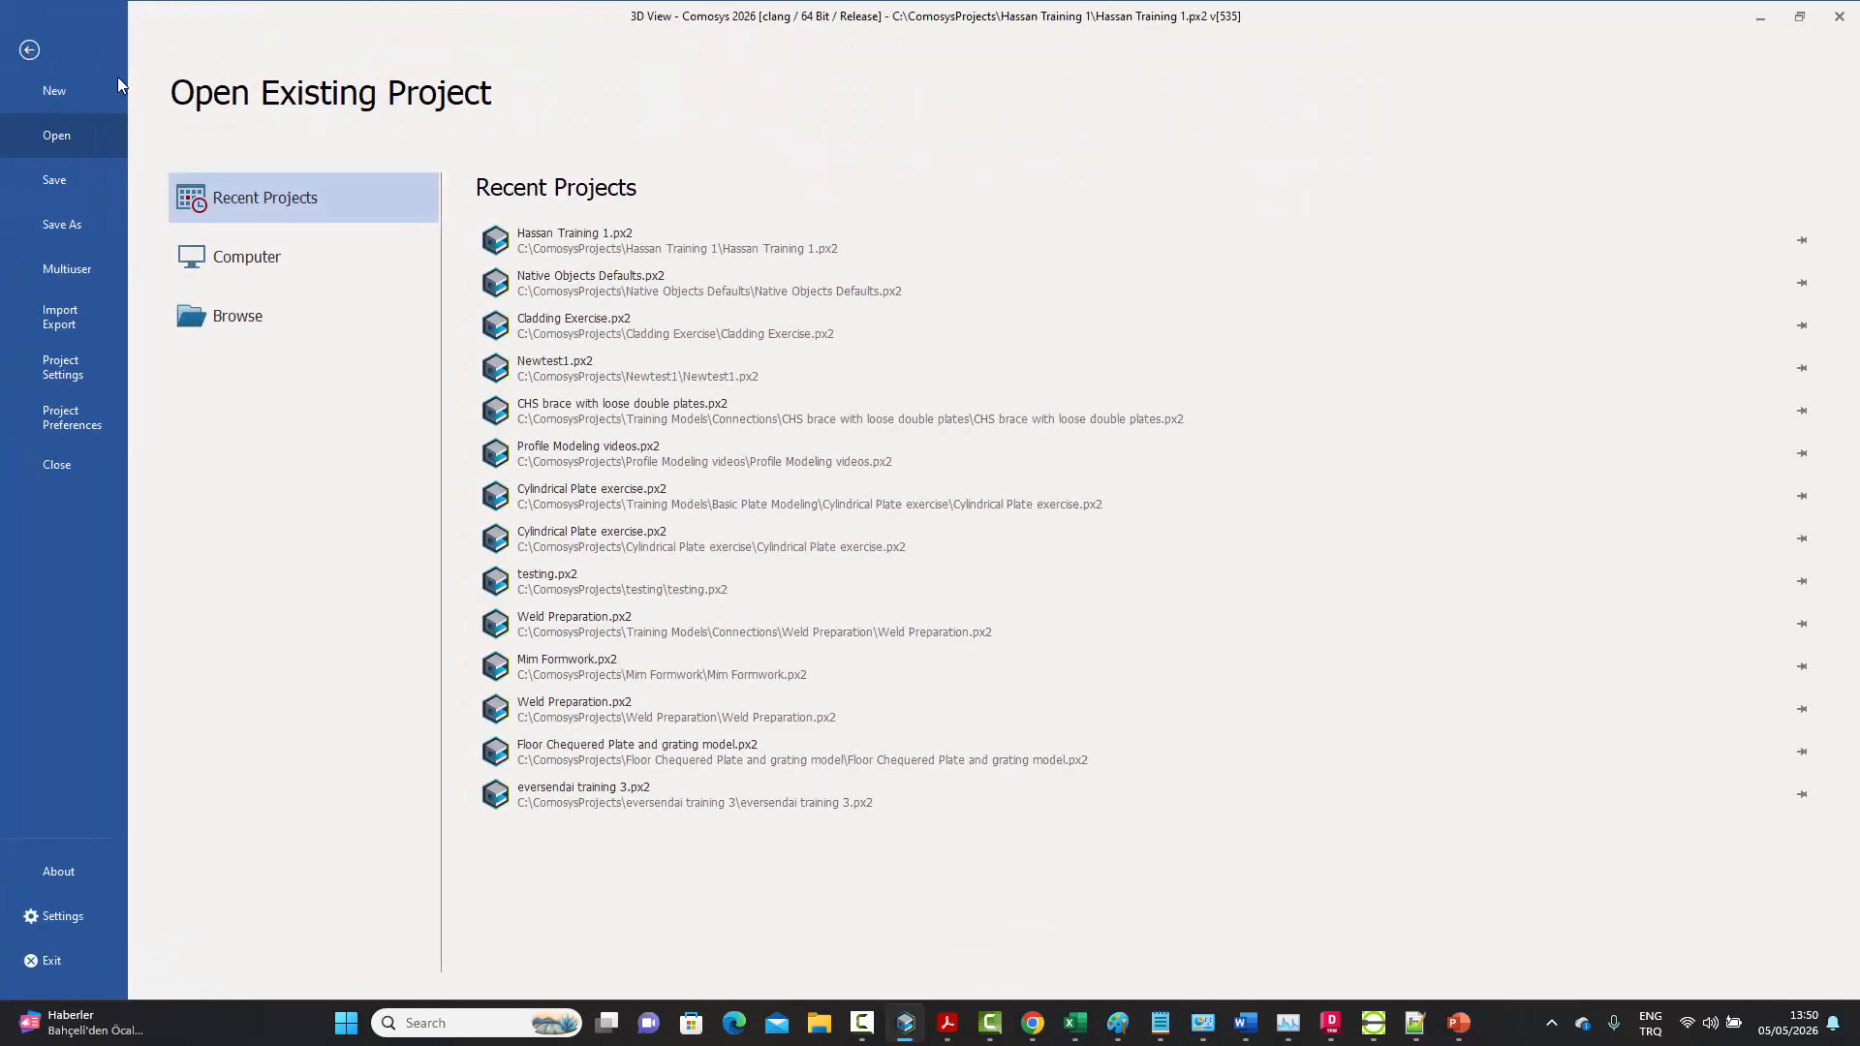
left_click(554, 281)
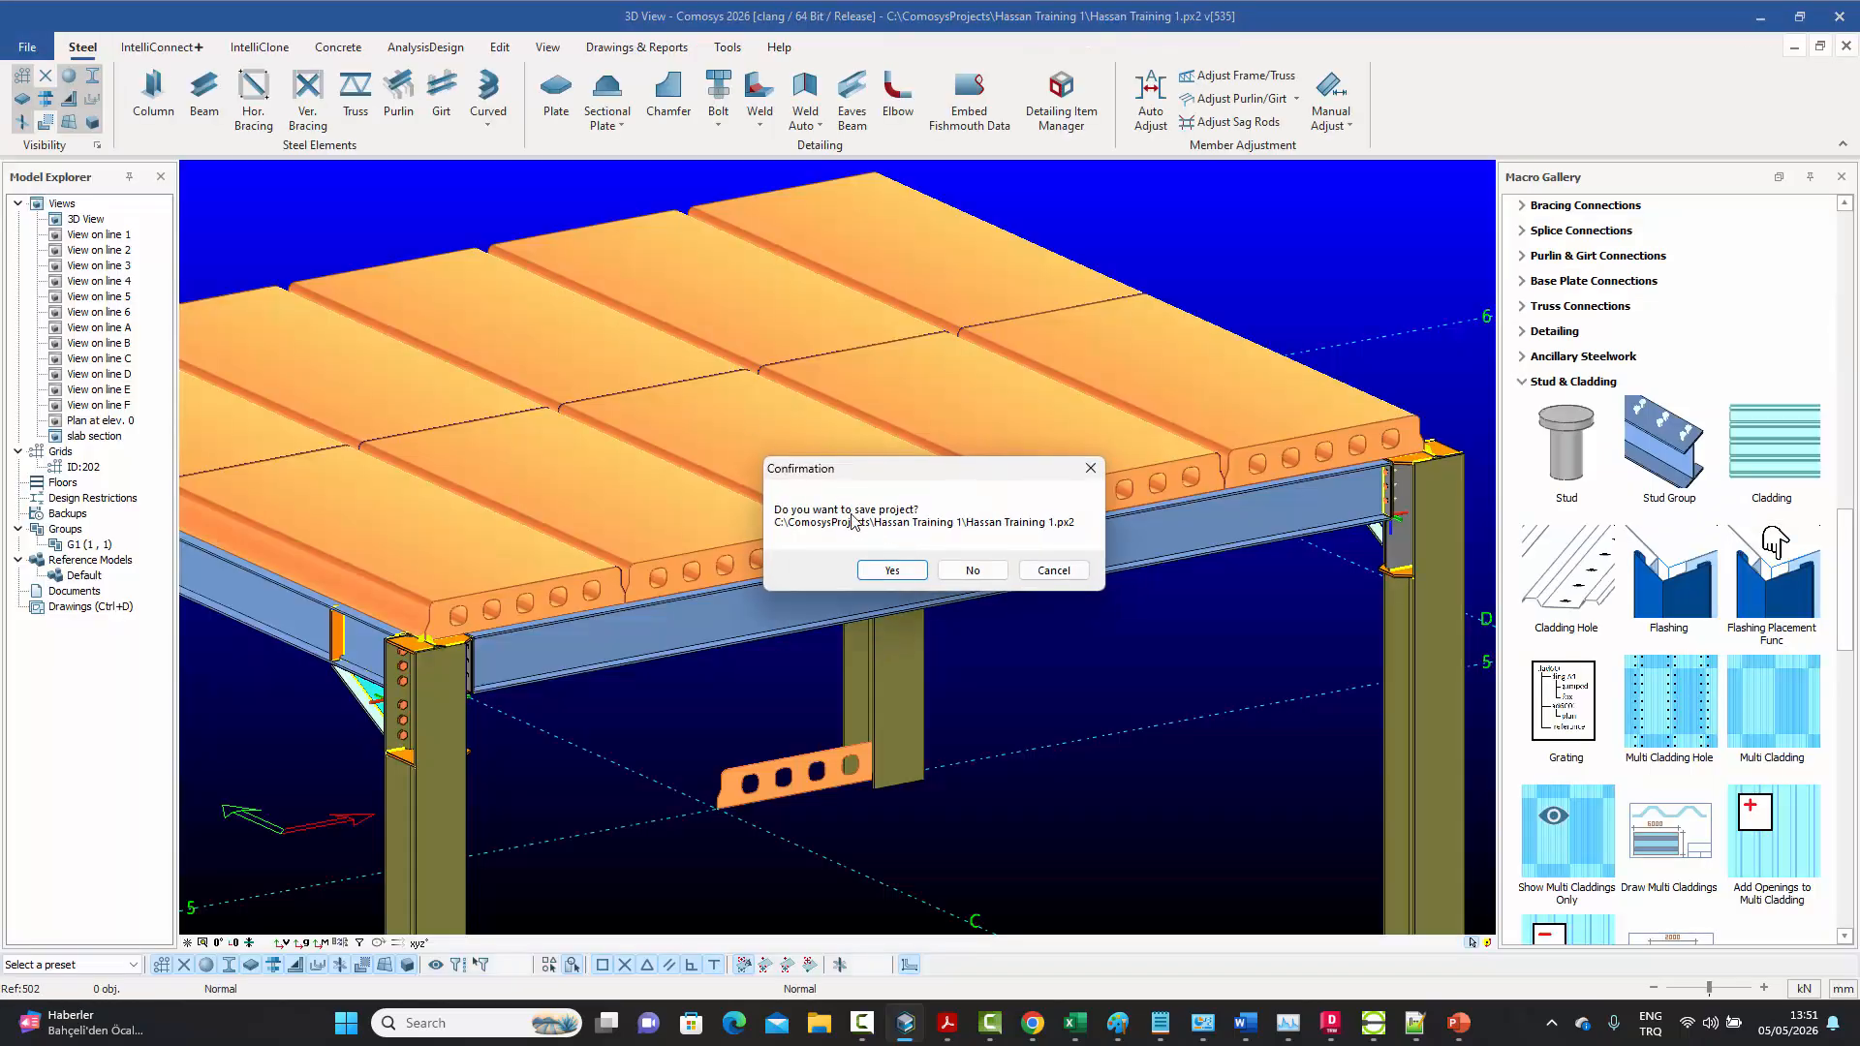
left_click(971, 570)
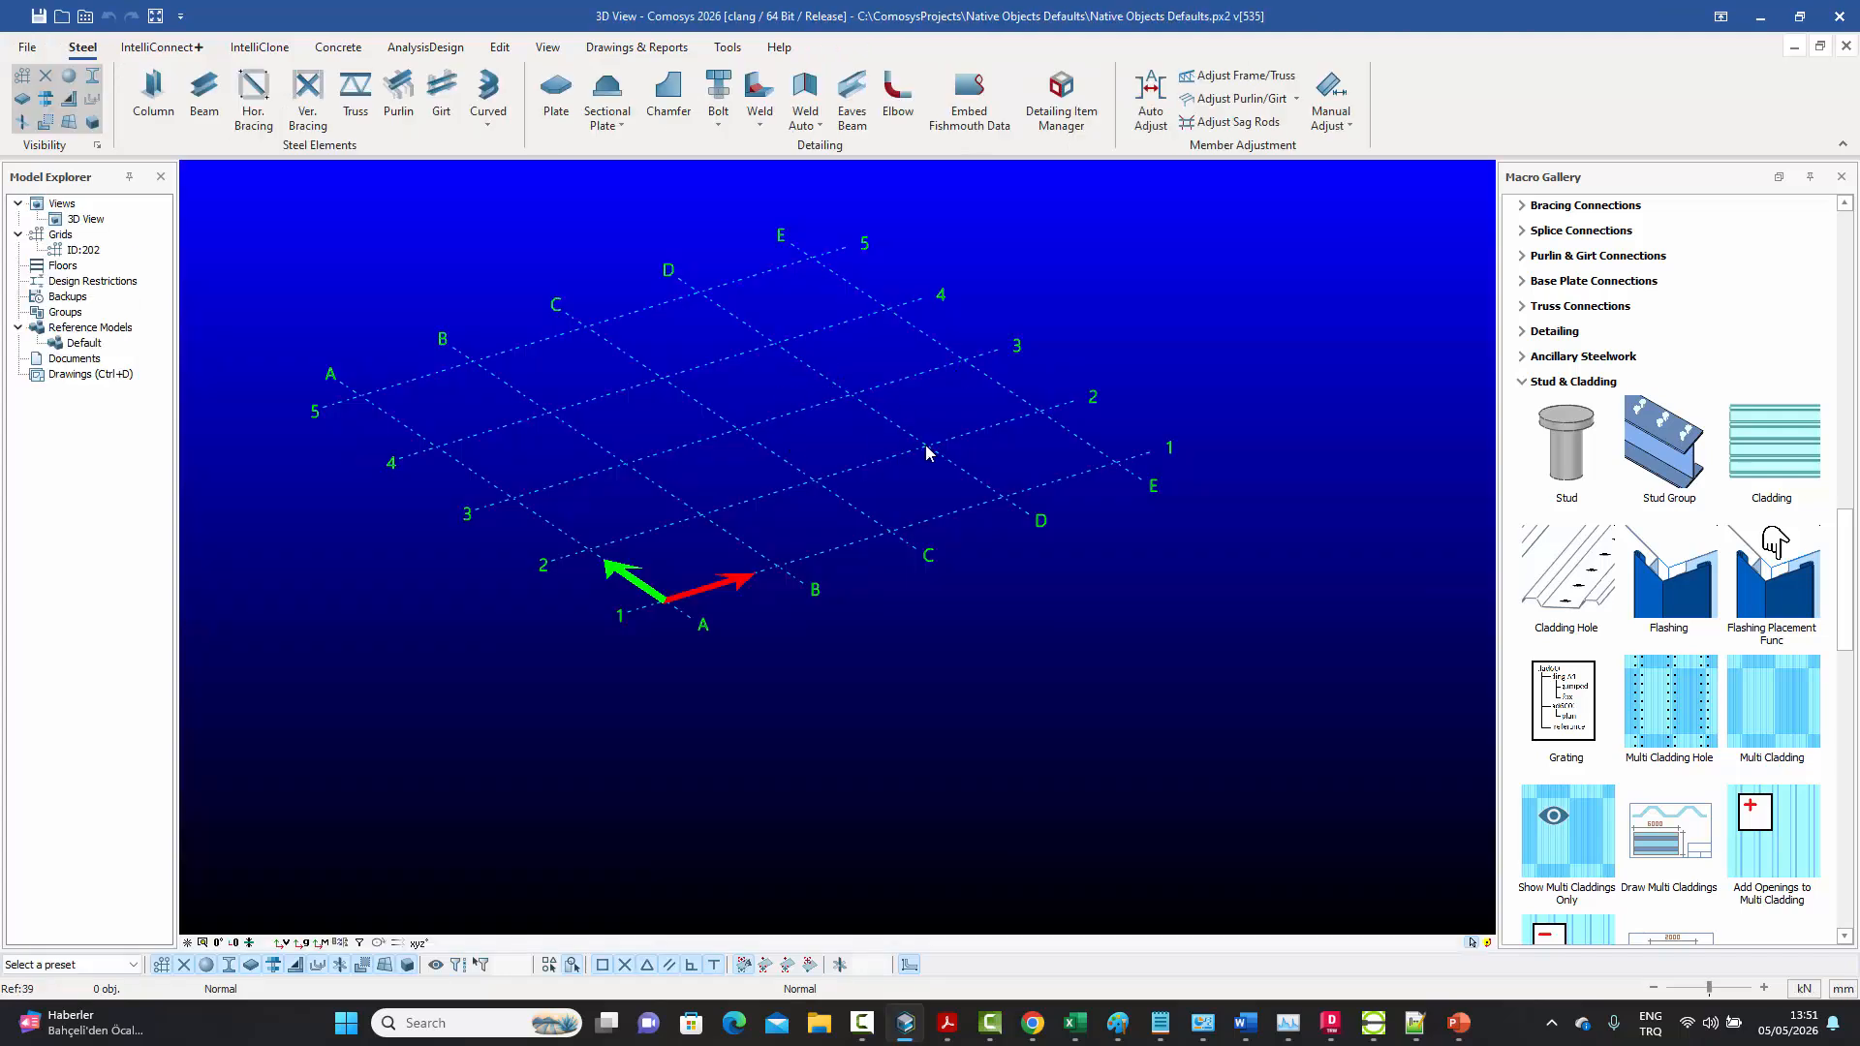
Copy the updated "Model Default Objects.def" from the reopened project's local preferences folder and close the folder
left_click(85, 16)
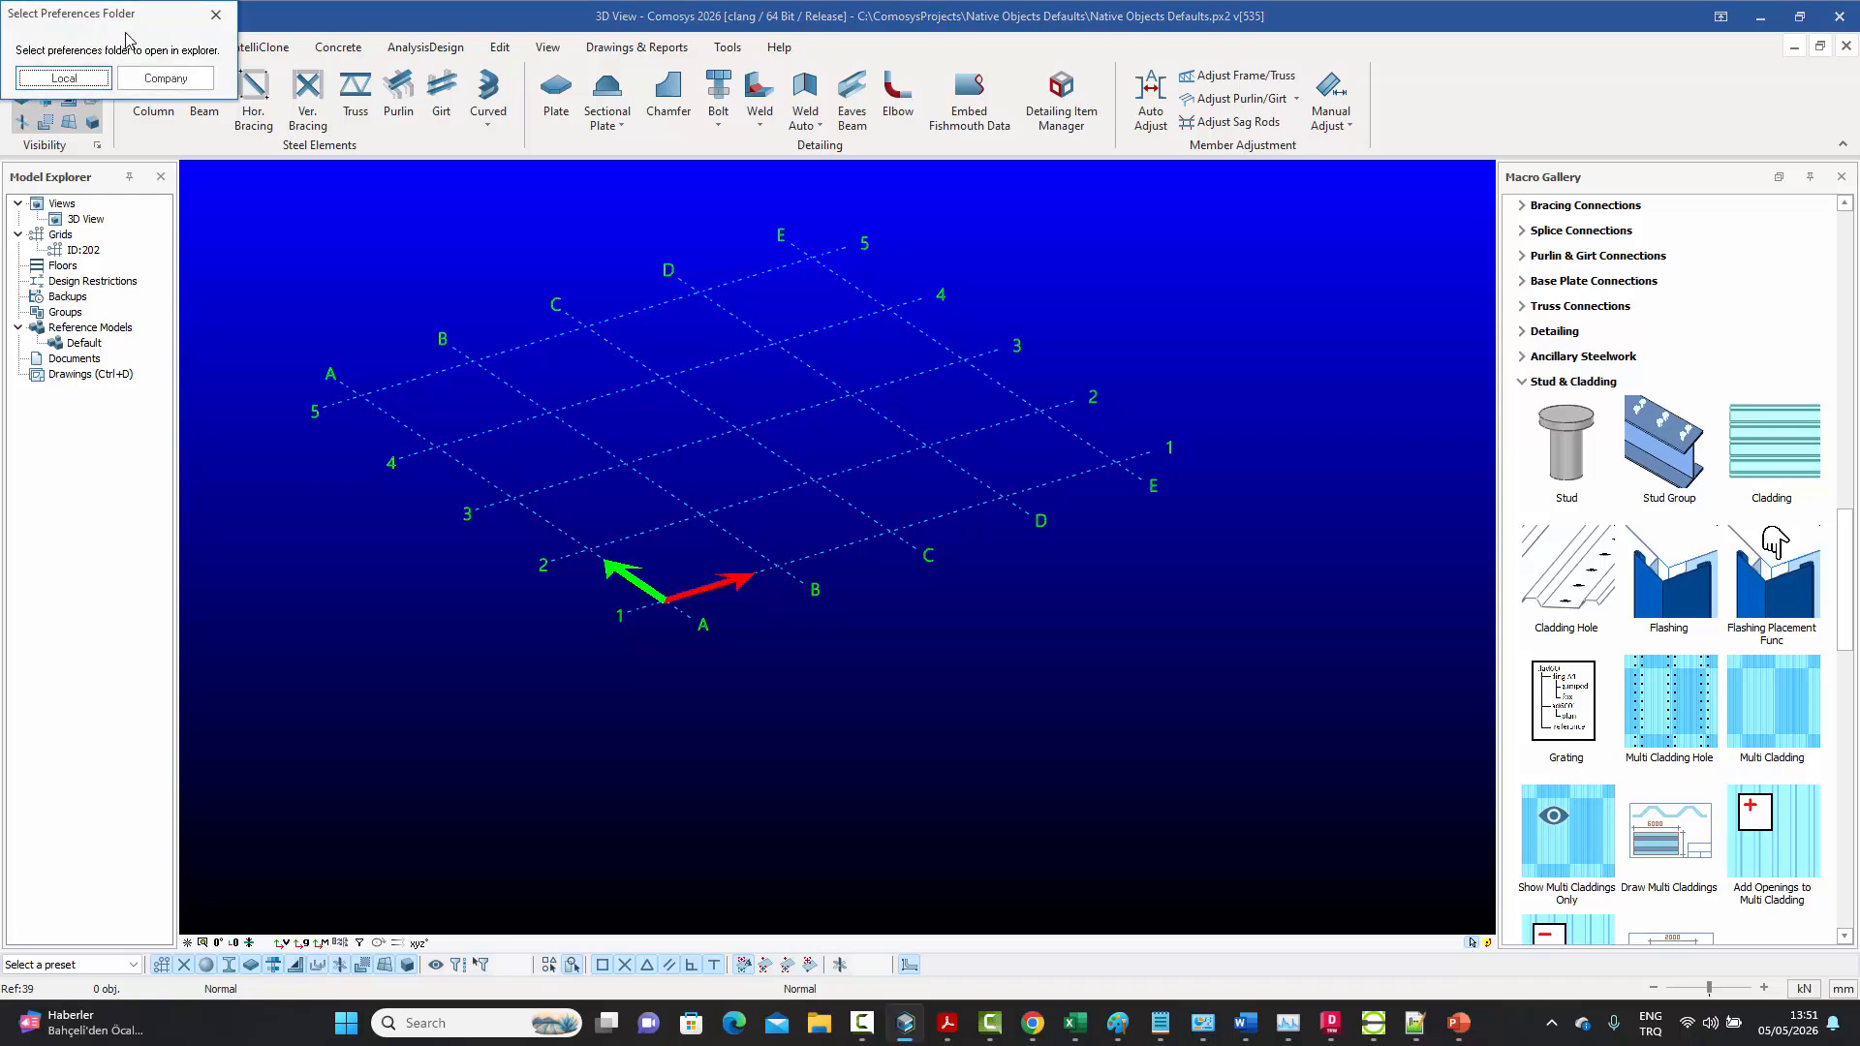
left_click(75, 80)
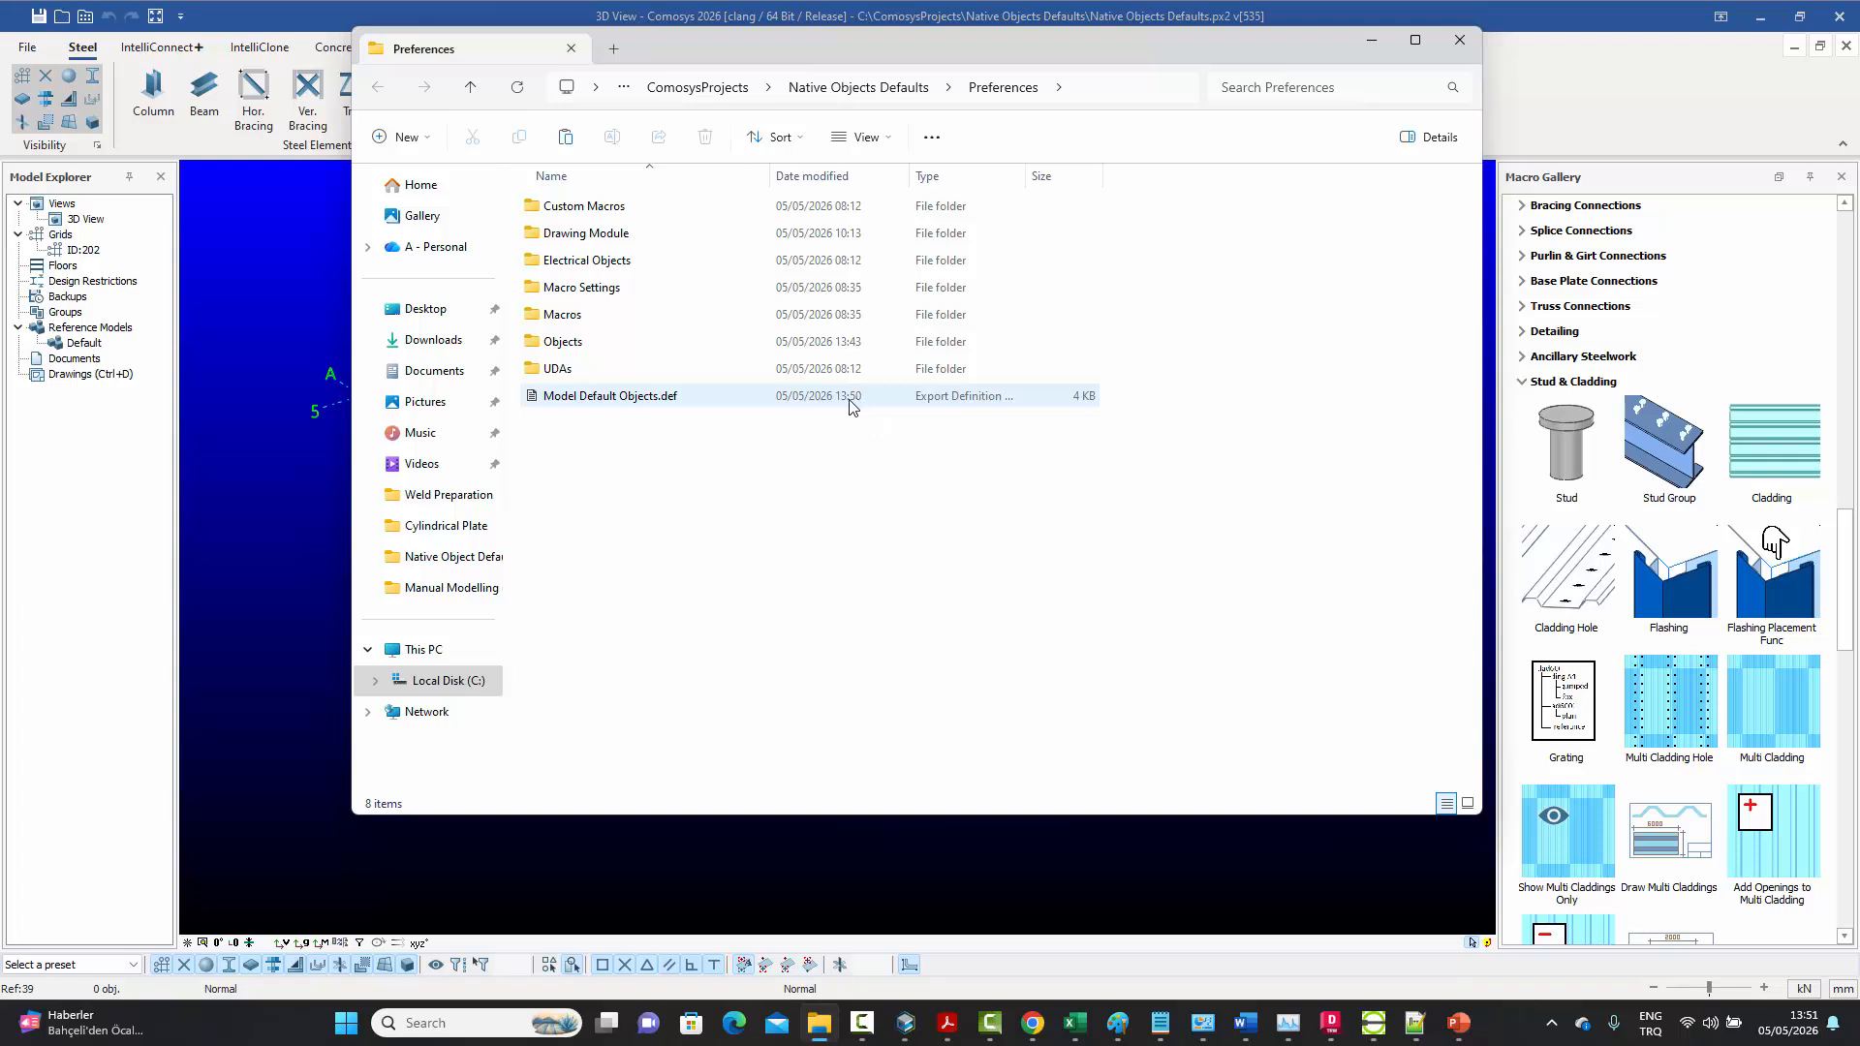
right_click(586, 401)
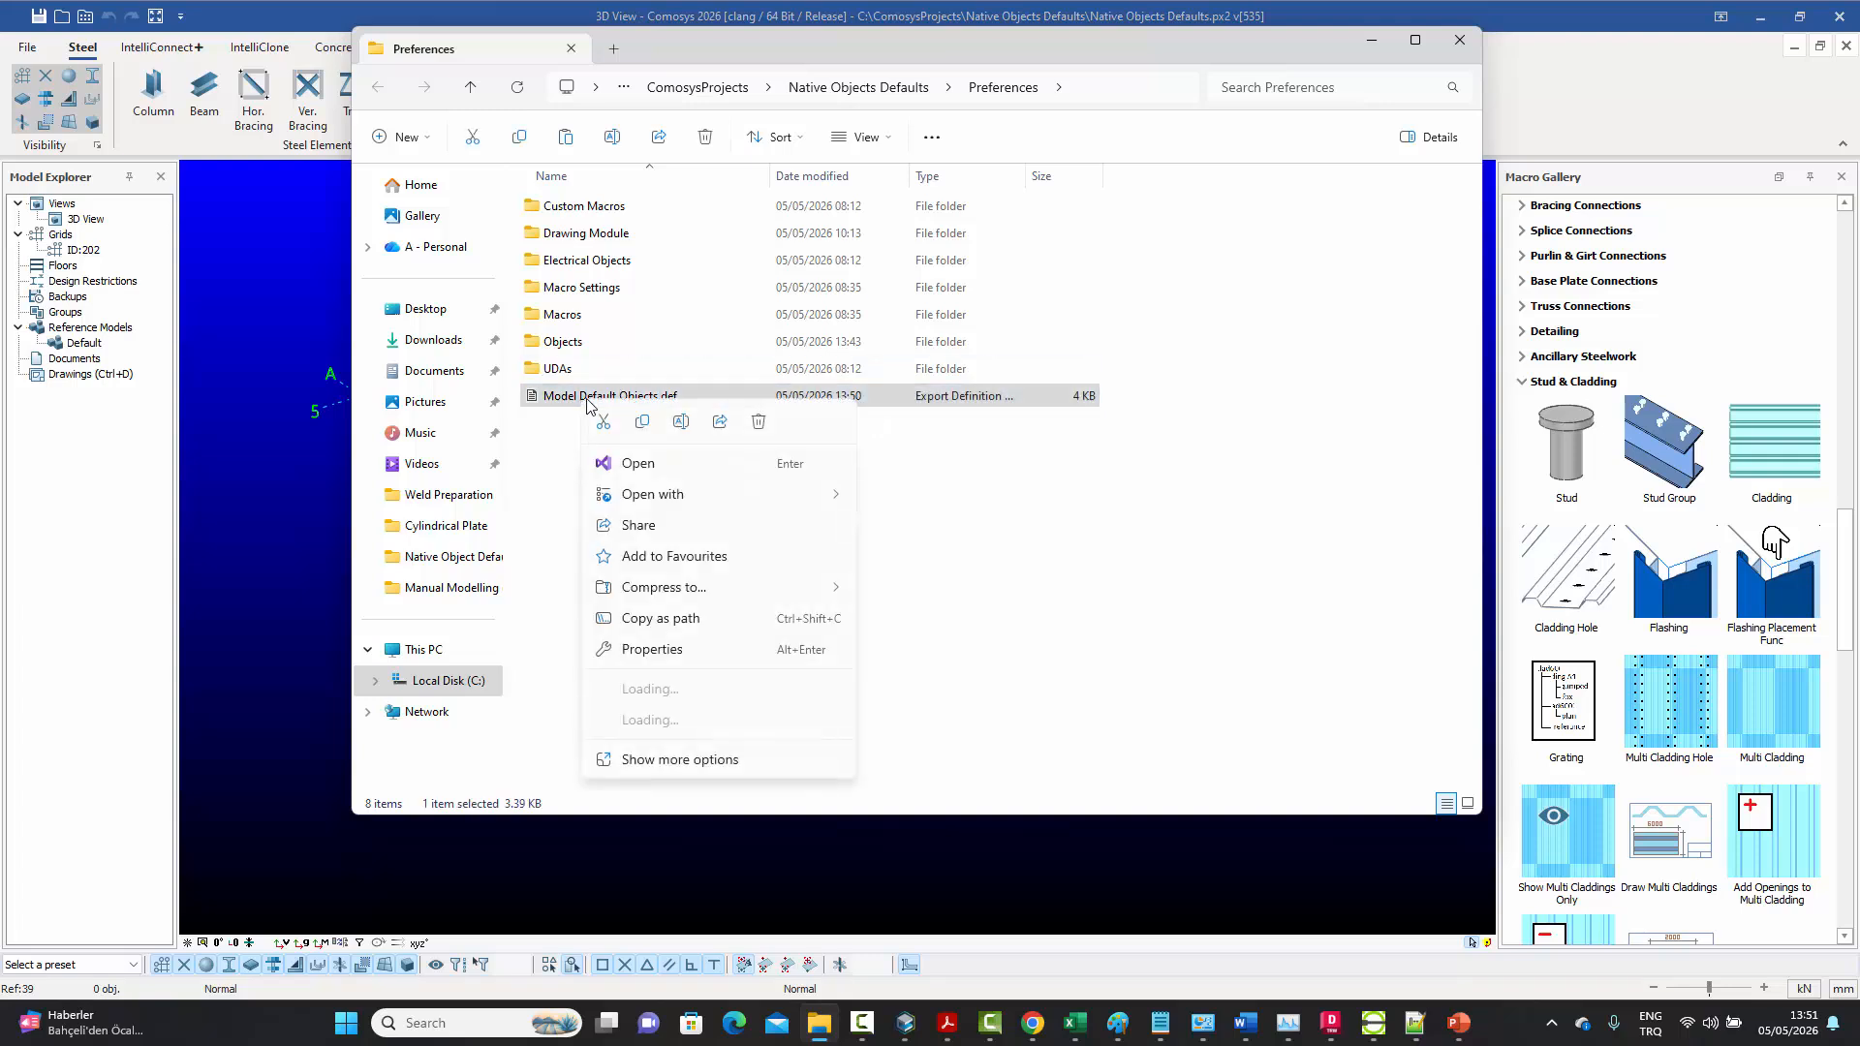
key("Escape")
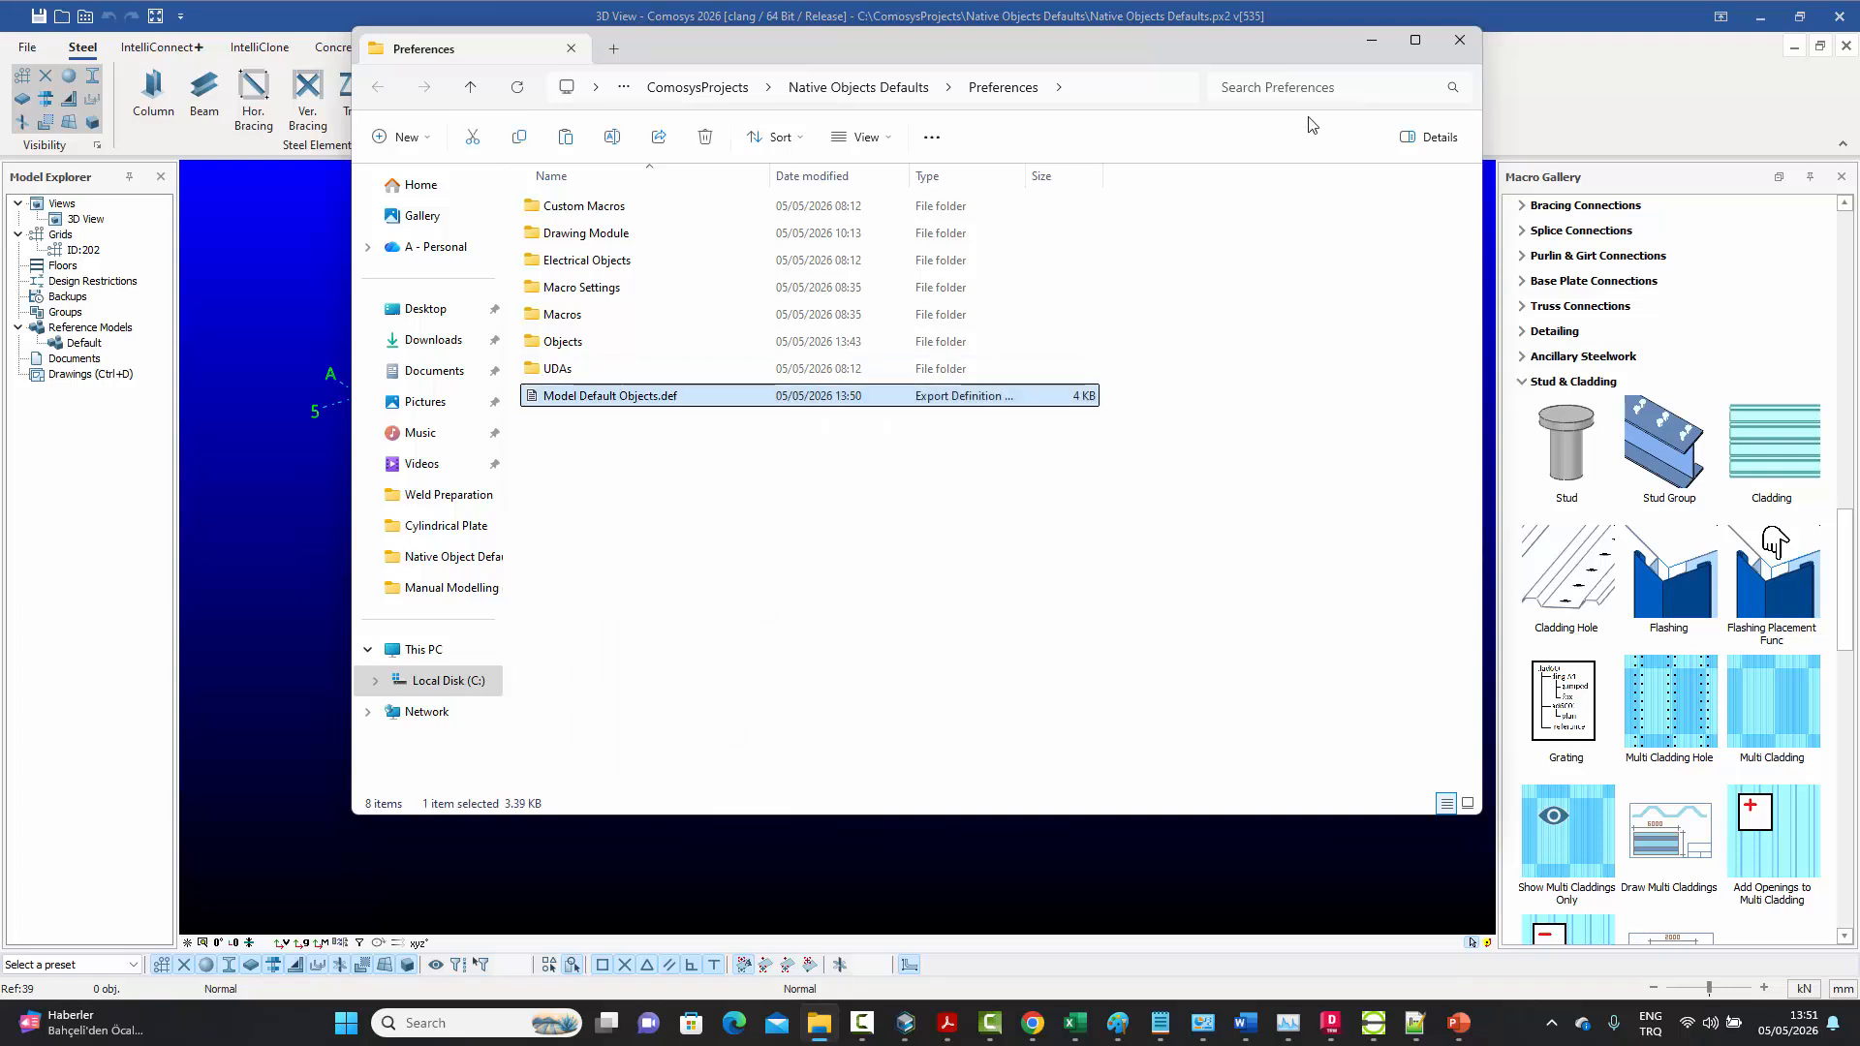
left_click(1461, 40)
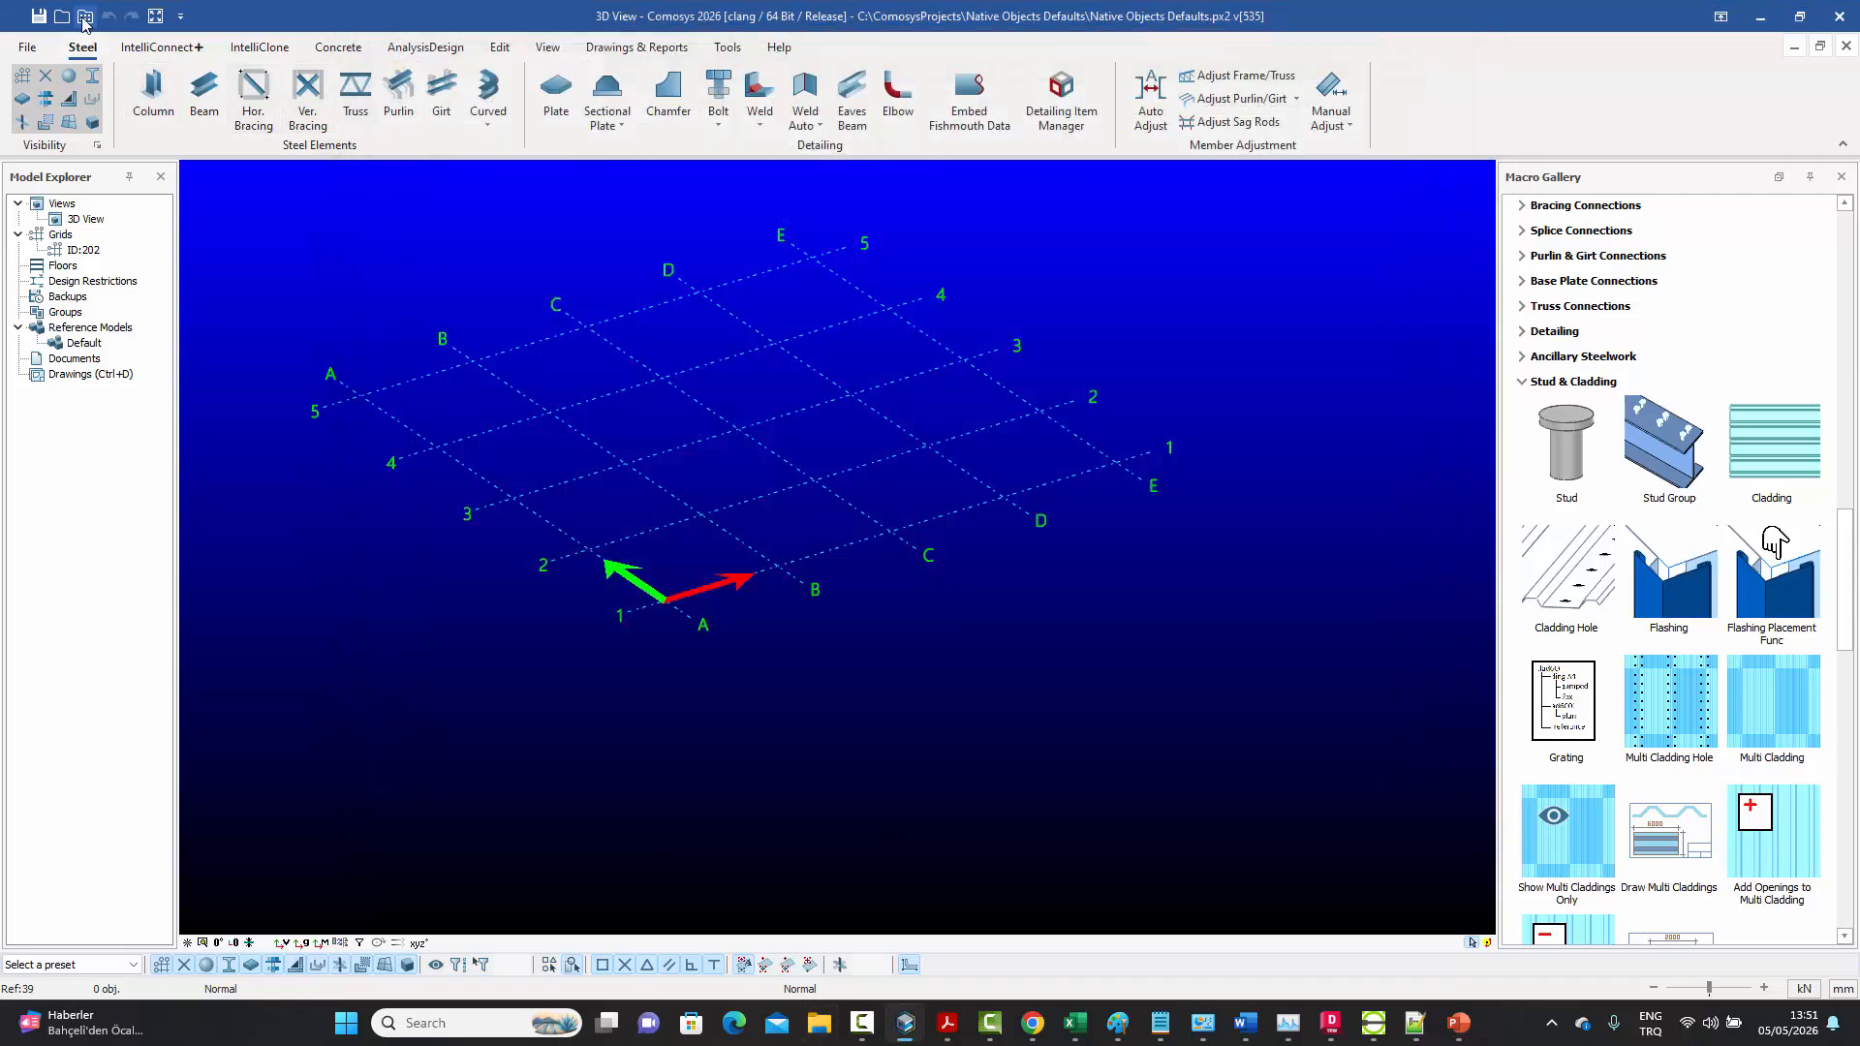
Paste the updated "Model Default Objects.def" into the company's Default preferences folder, replacing the existing file, and close the folder
left_click(84, 17)
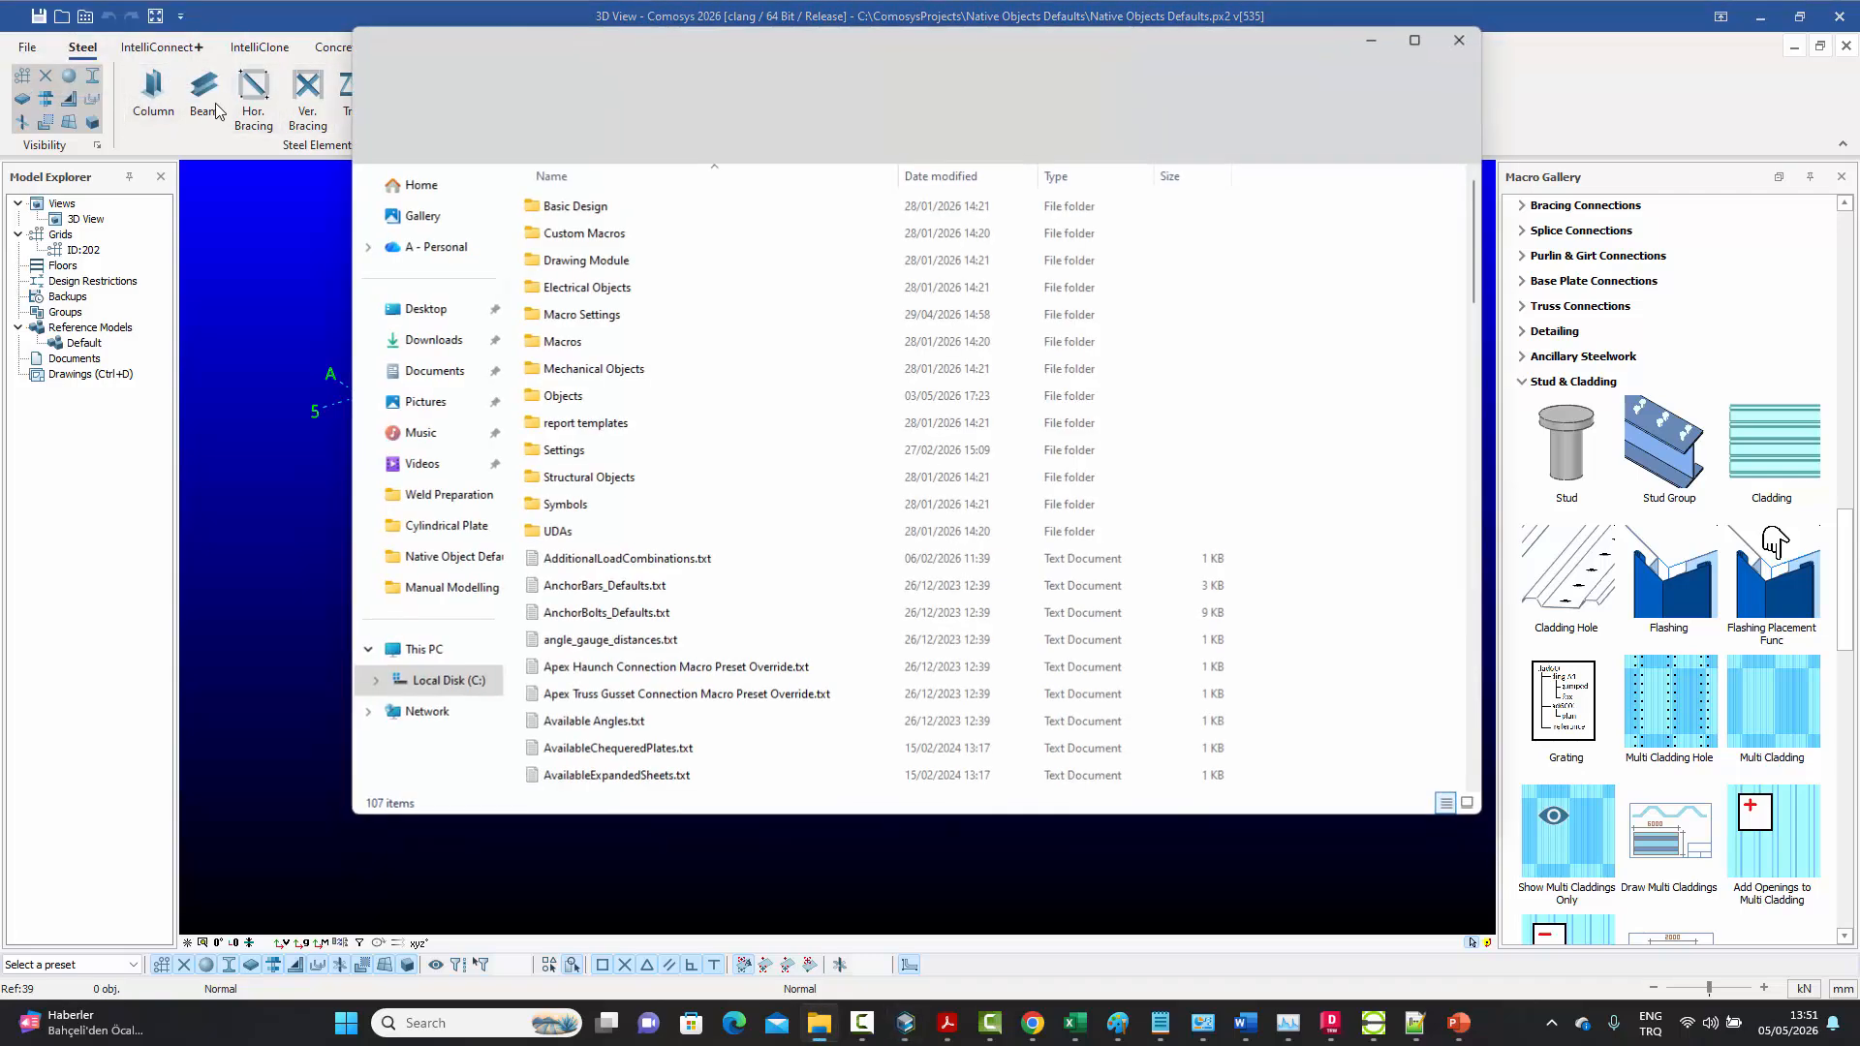
right_click(1410, 645)
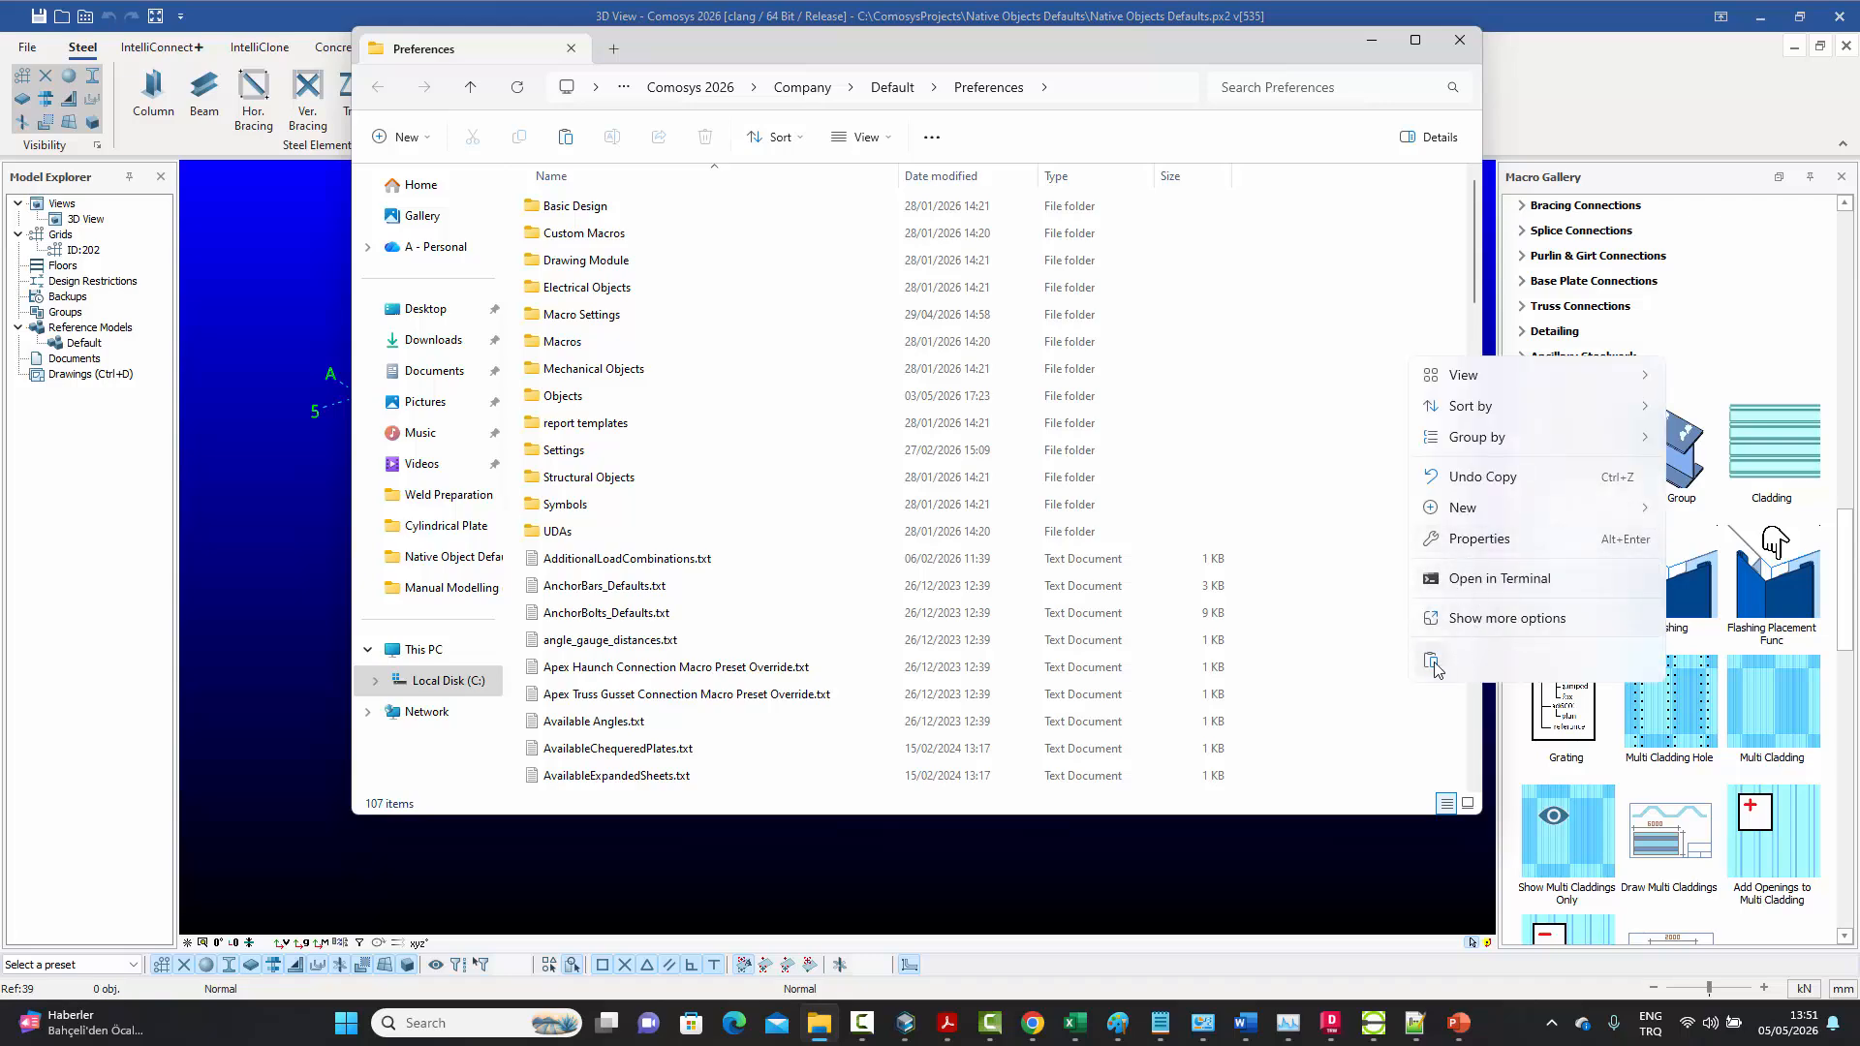
left_click(1432, 662)
left_click(829, 377)
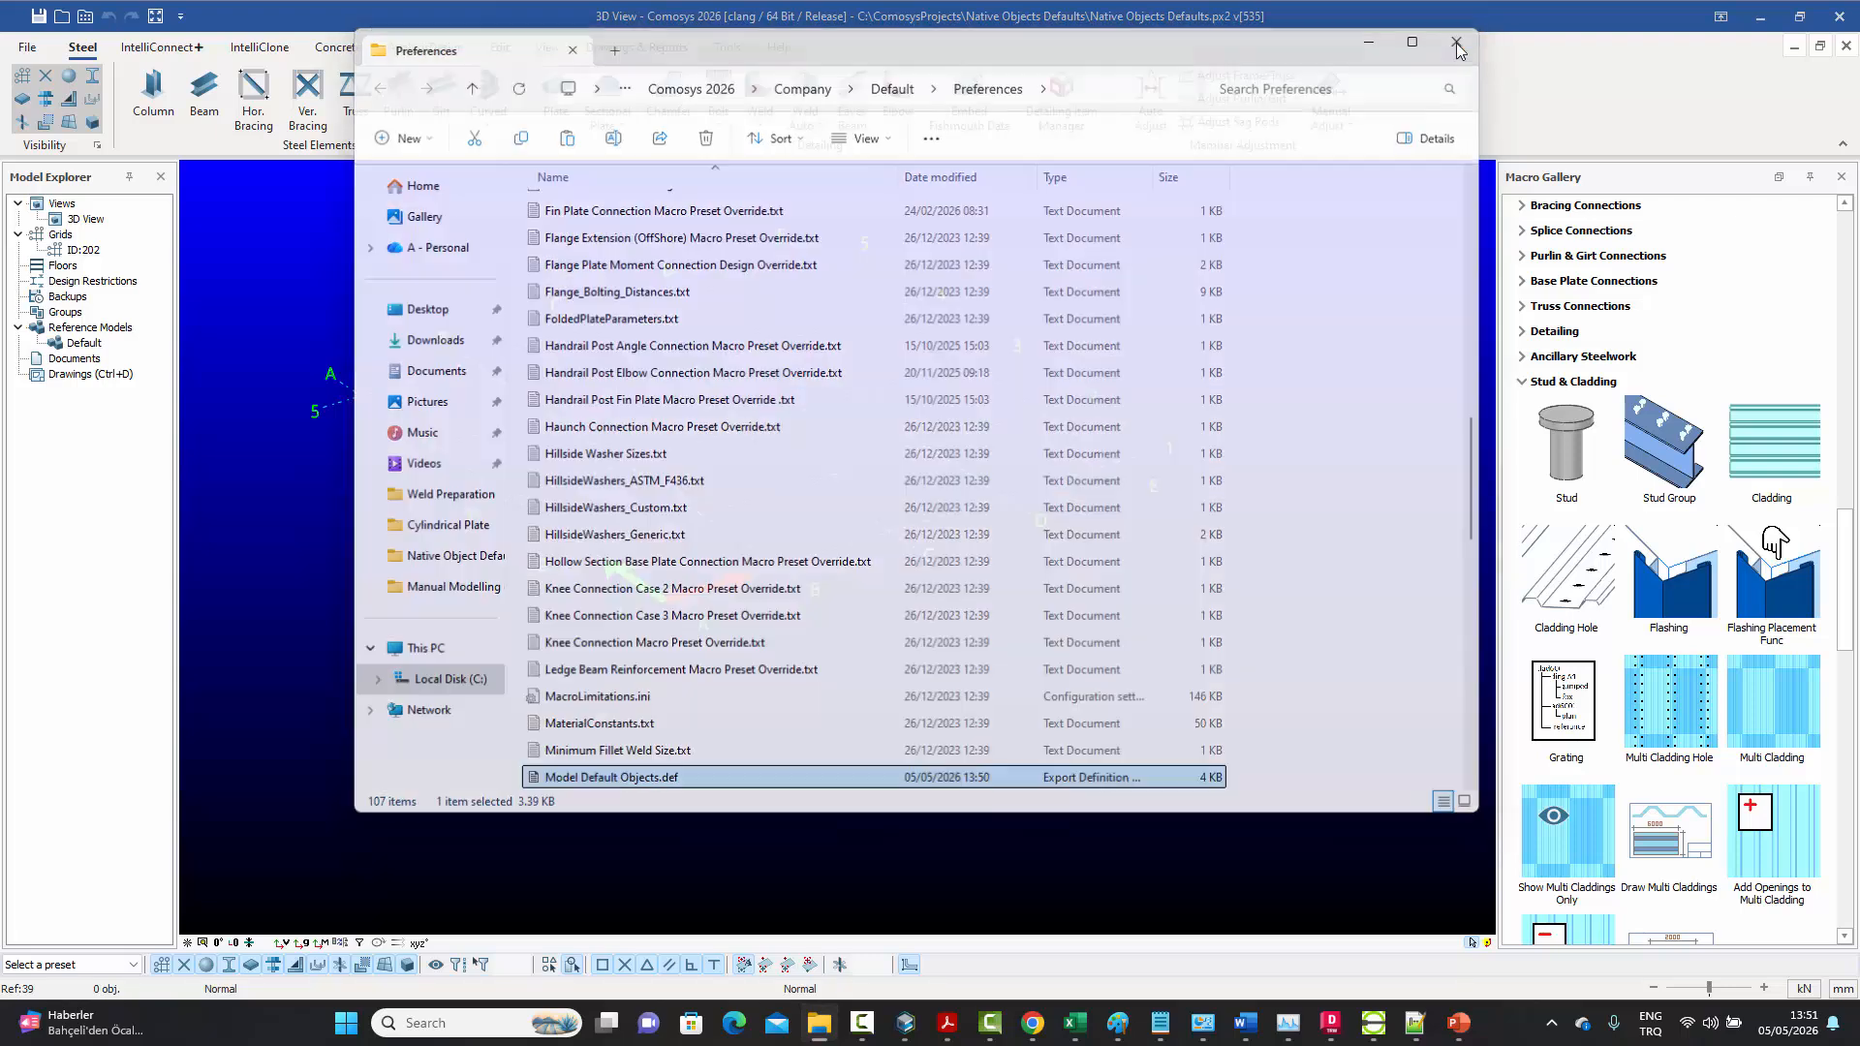
left_click(1460, 45)
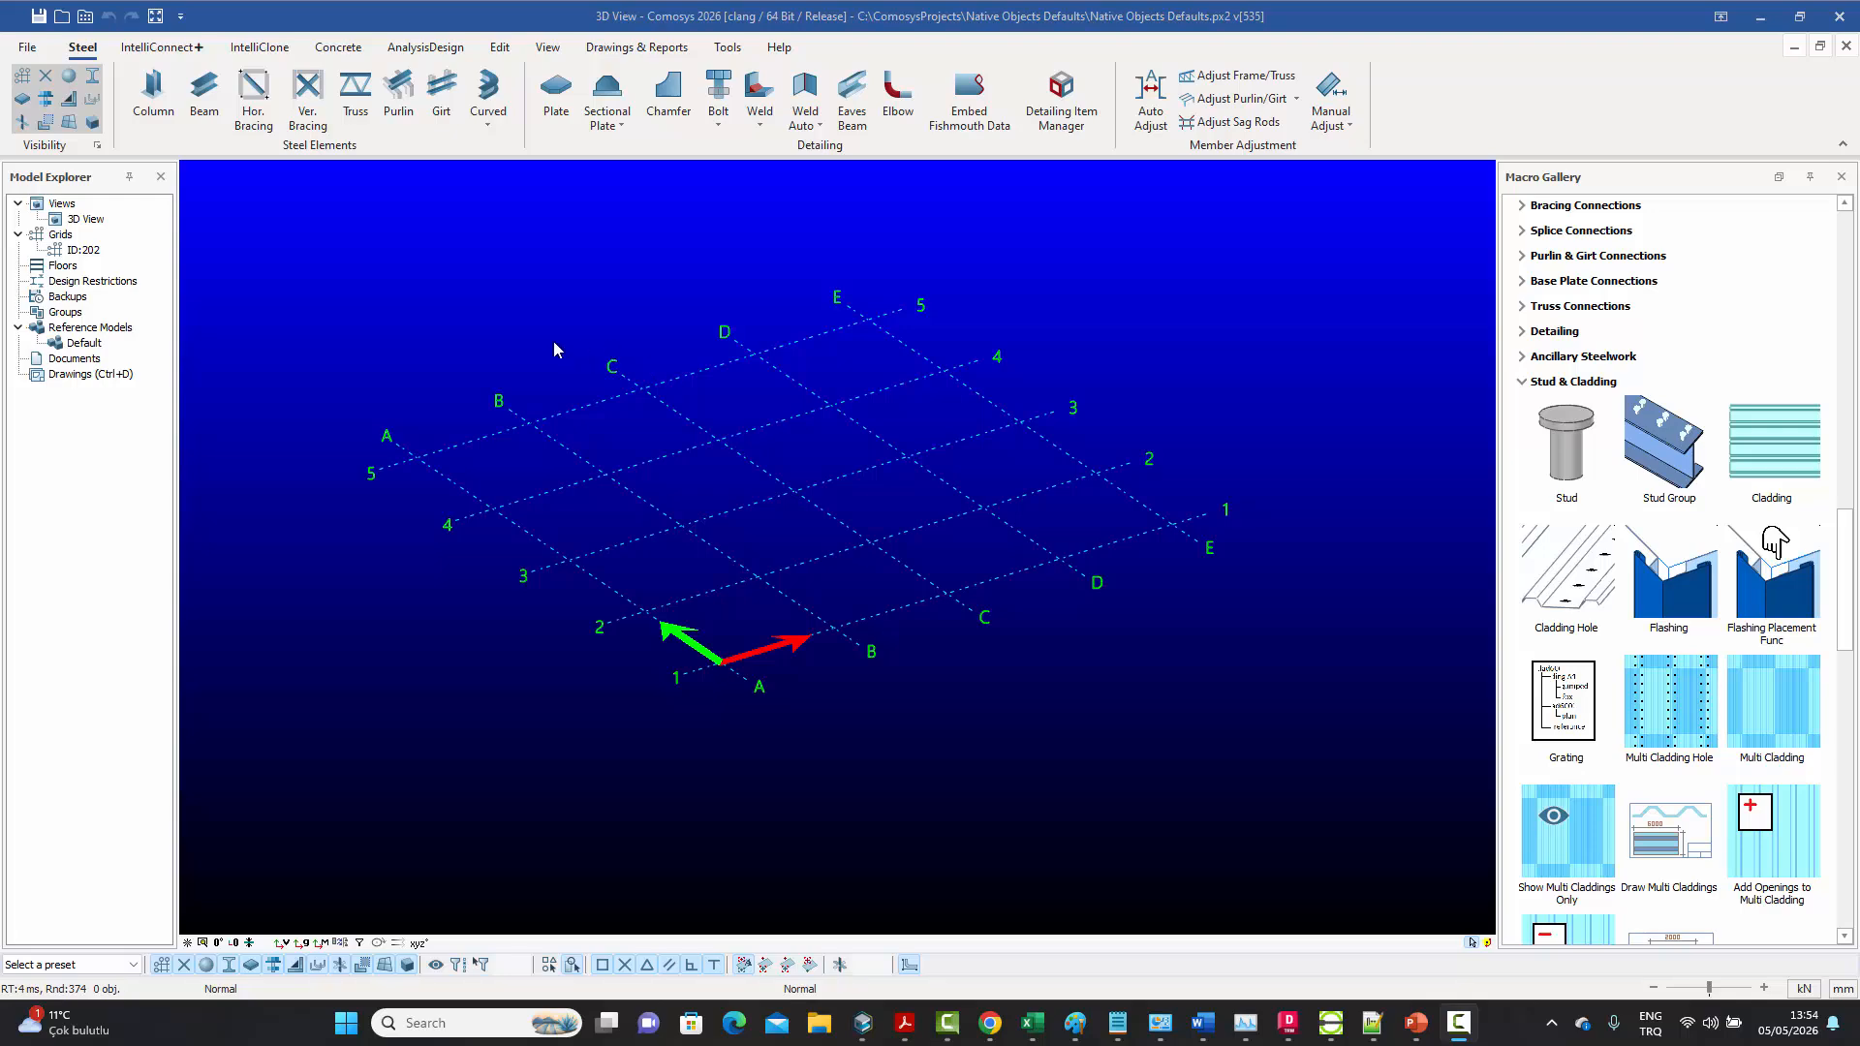
Create a new project named "NewTest 2" with the Default environment, without saving the current project, and maximize its model view
left_click(29, 47)
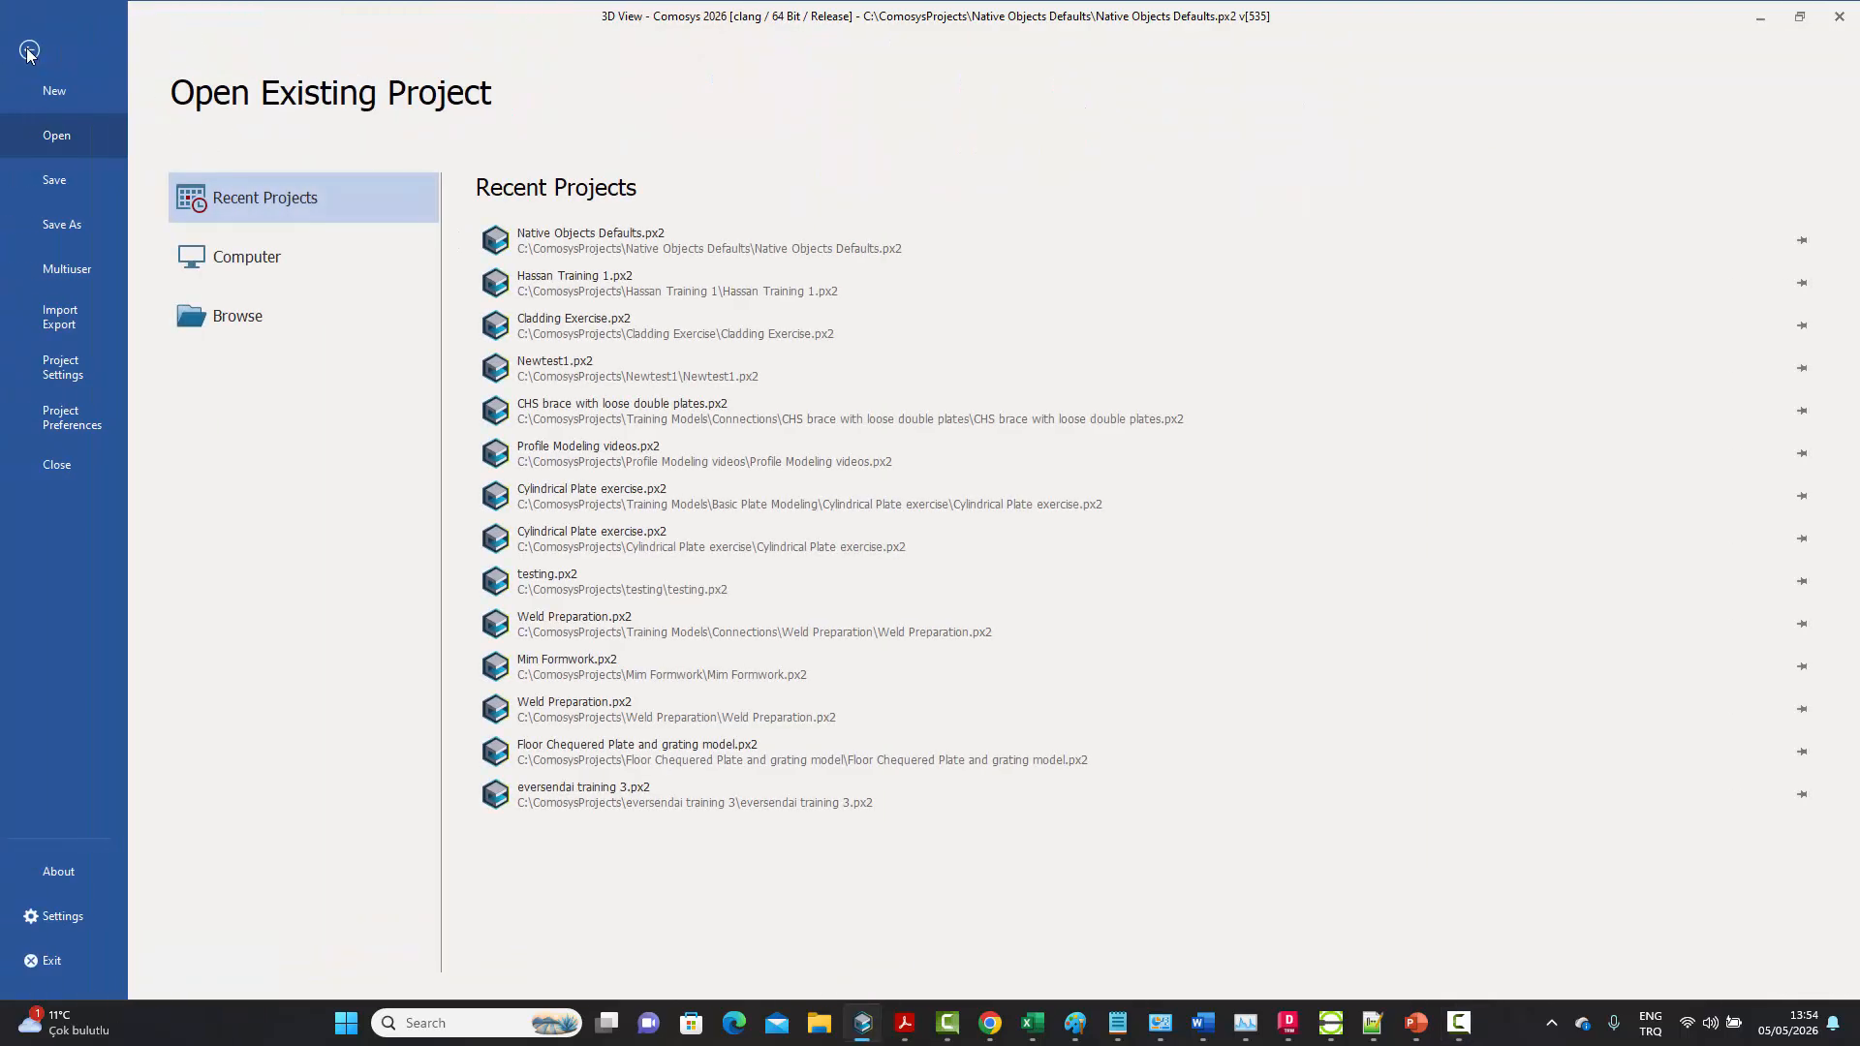
left_click(45, 91)
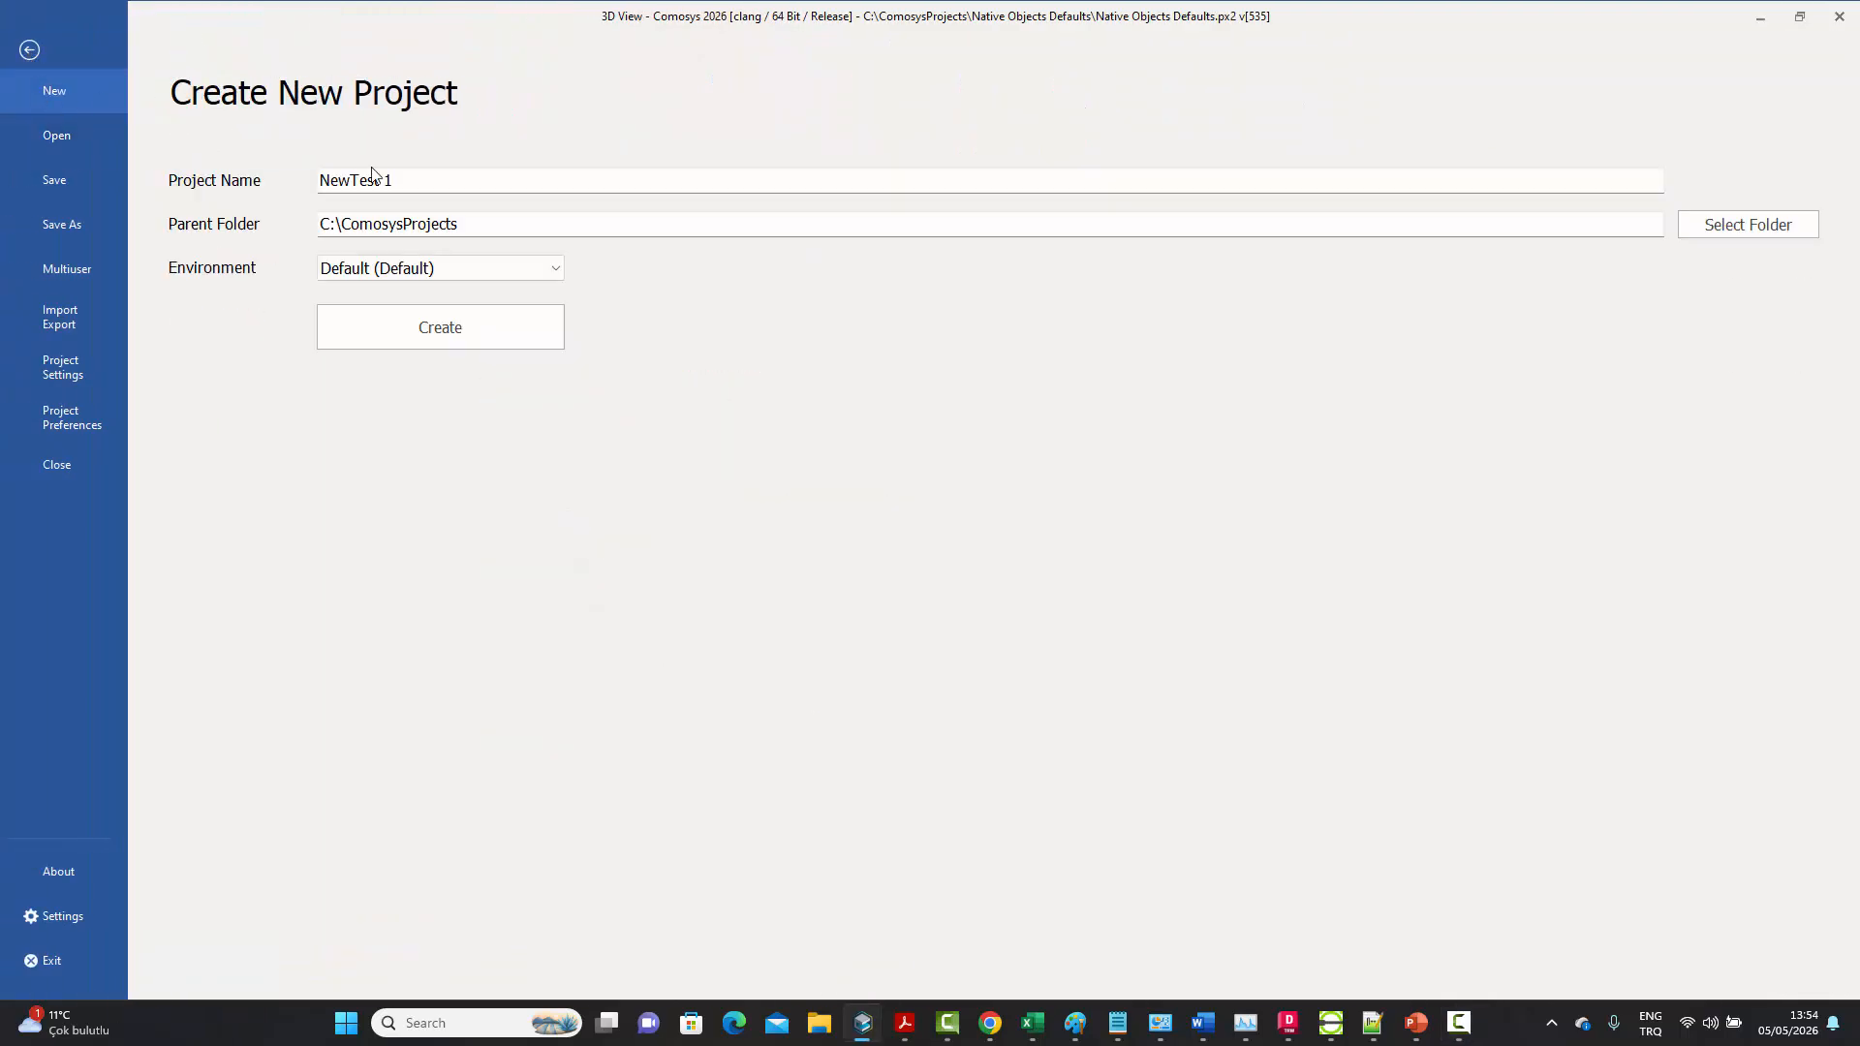
left_click(447, 187)
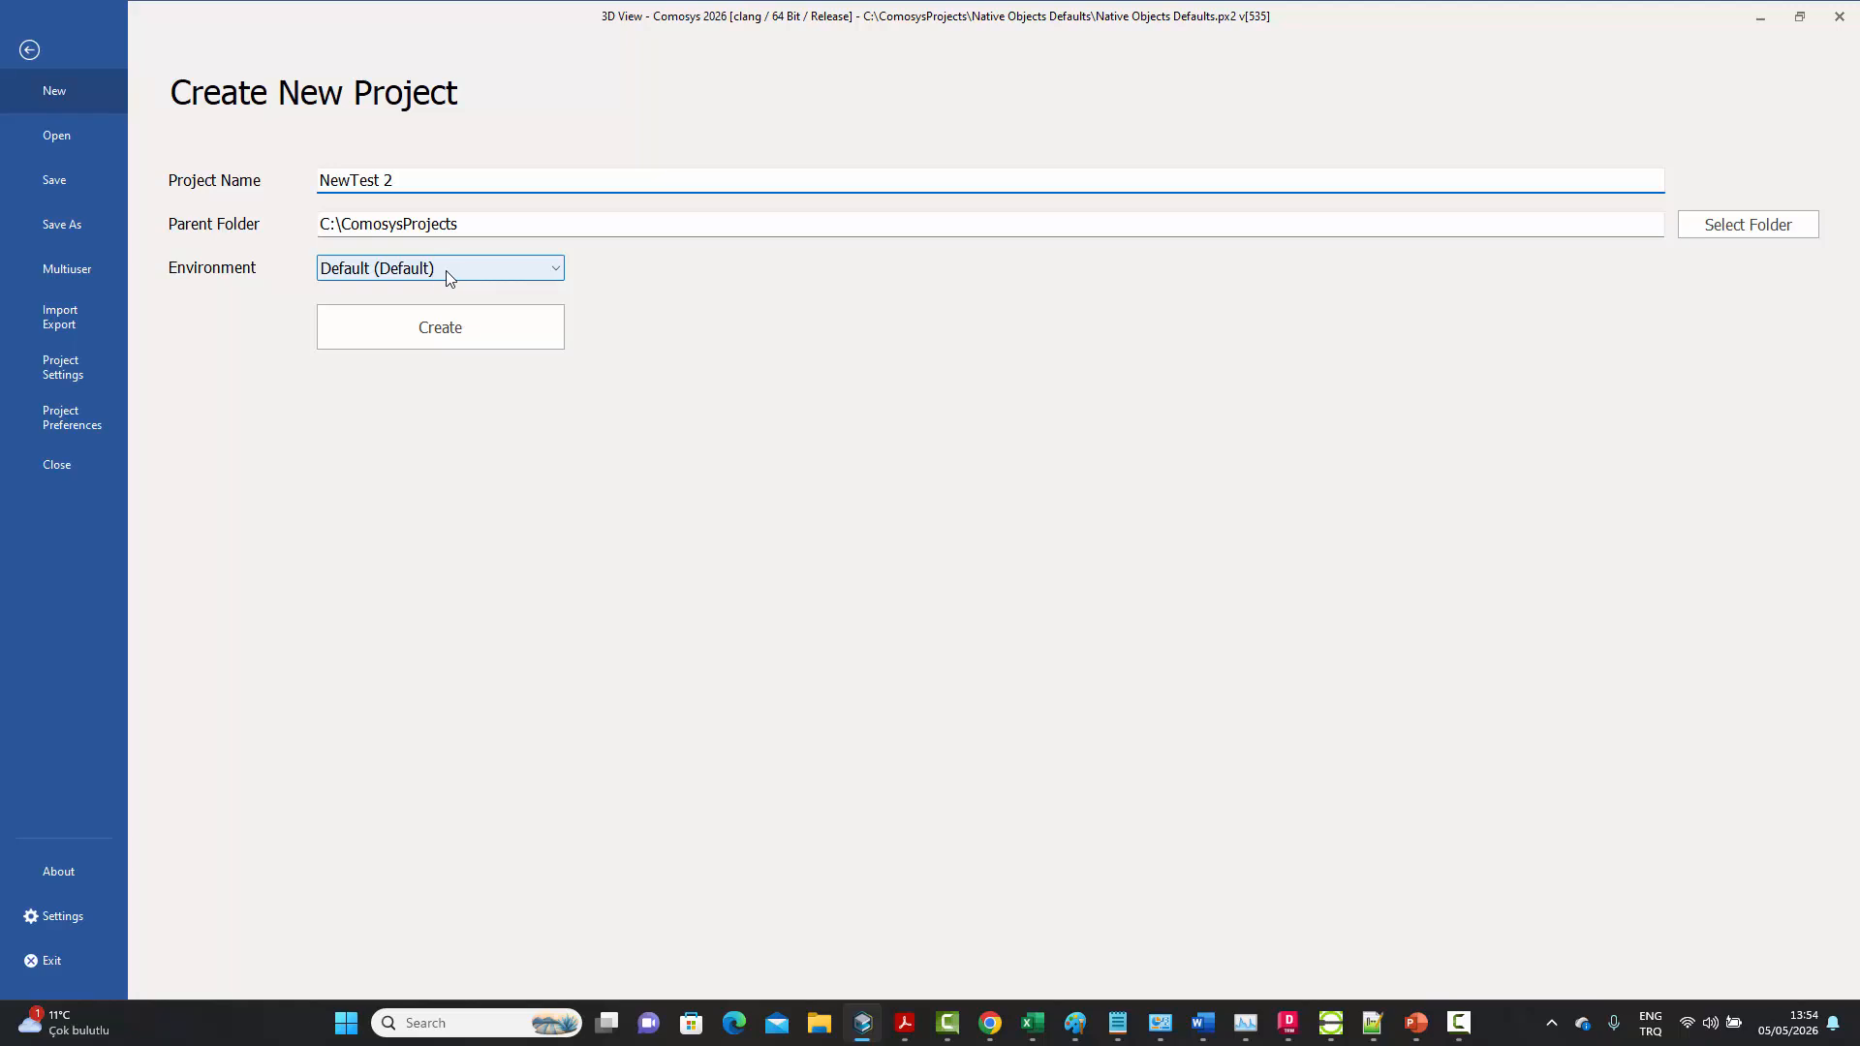
left_click(393, 279)
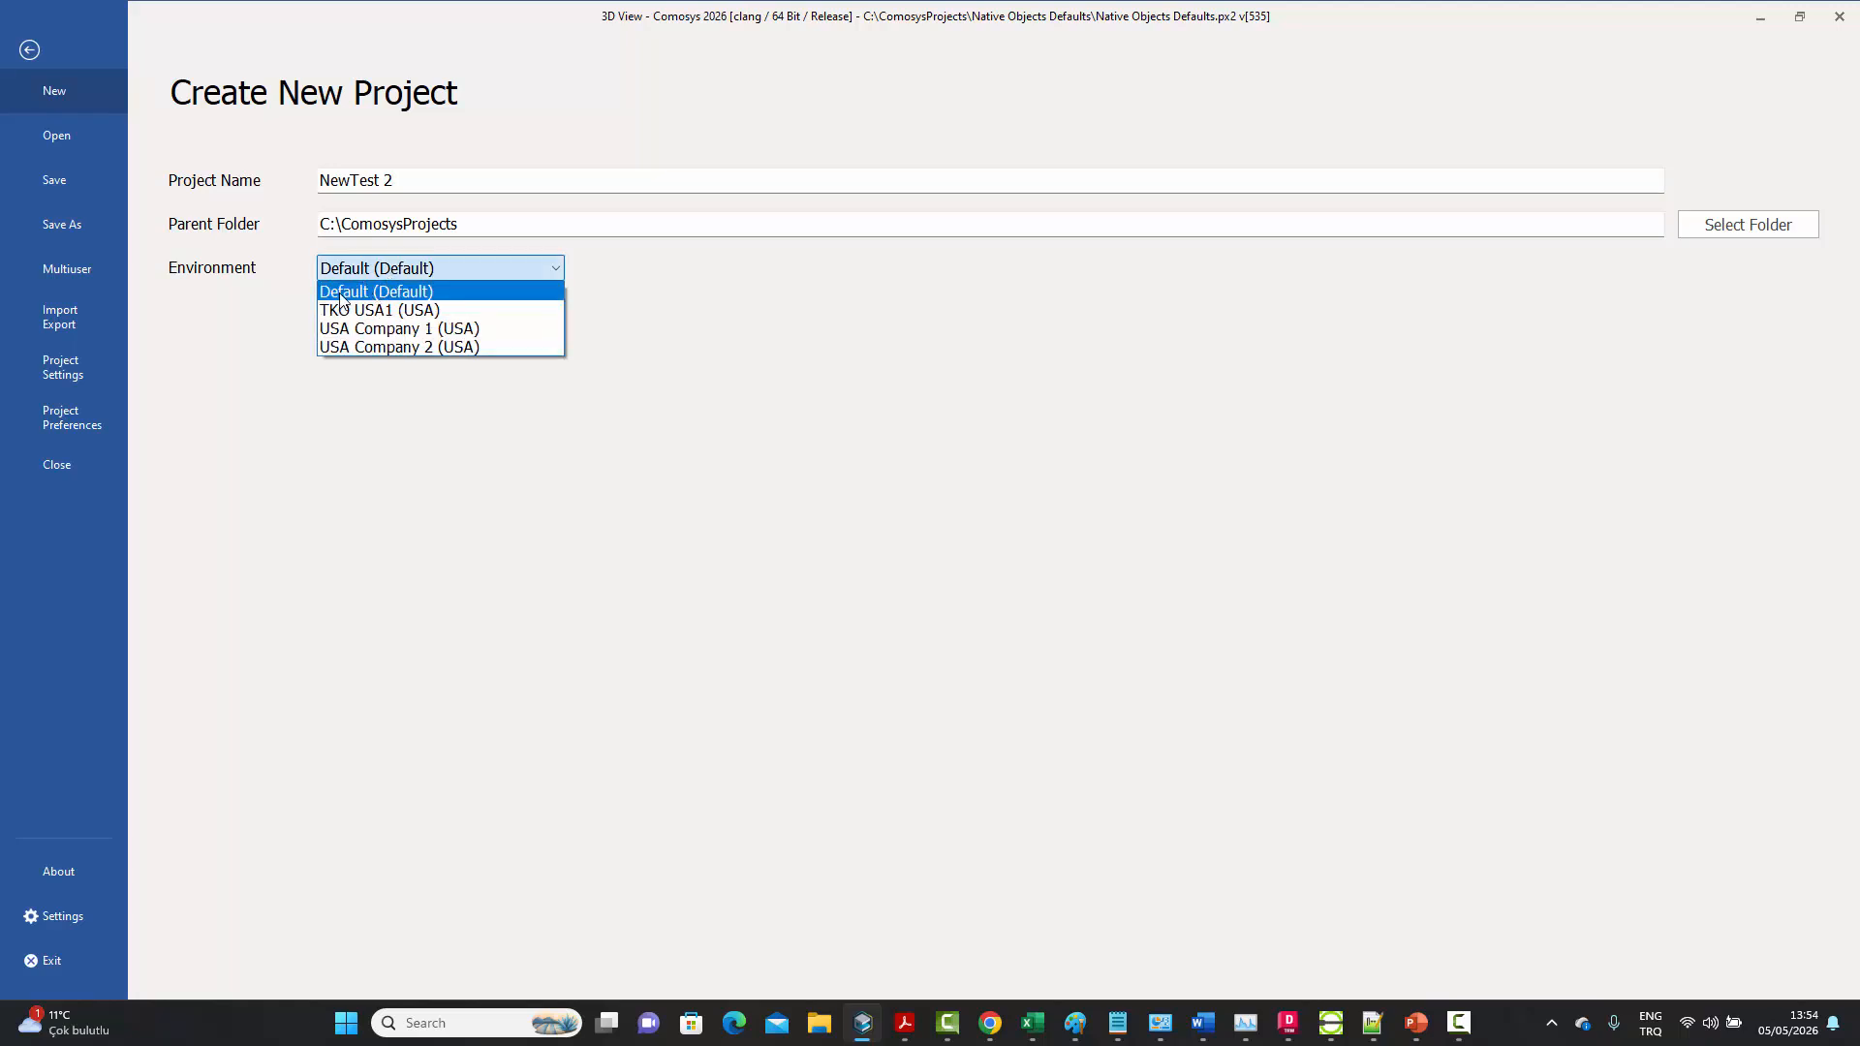
left_click(398, 276)
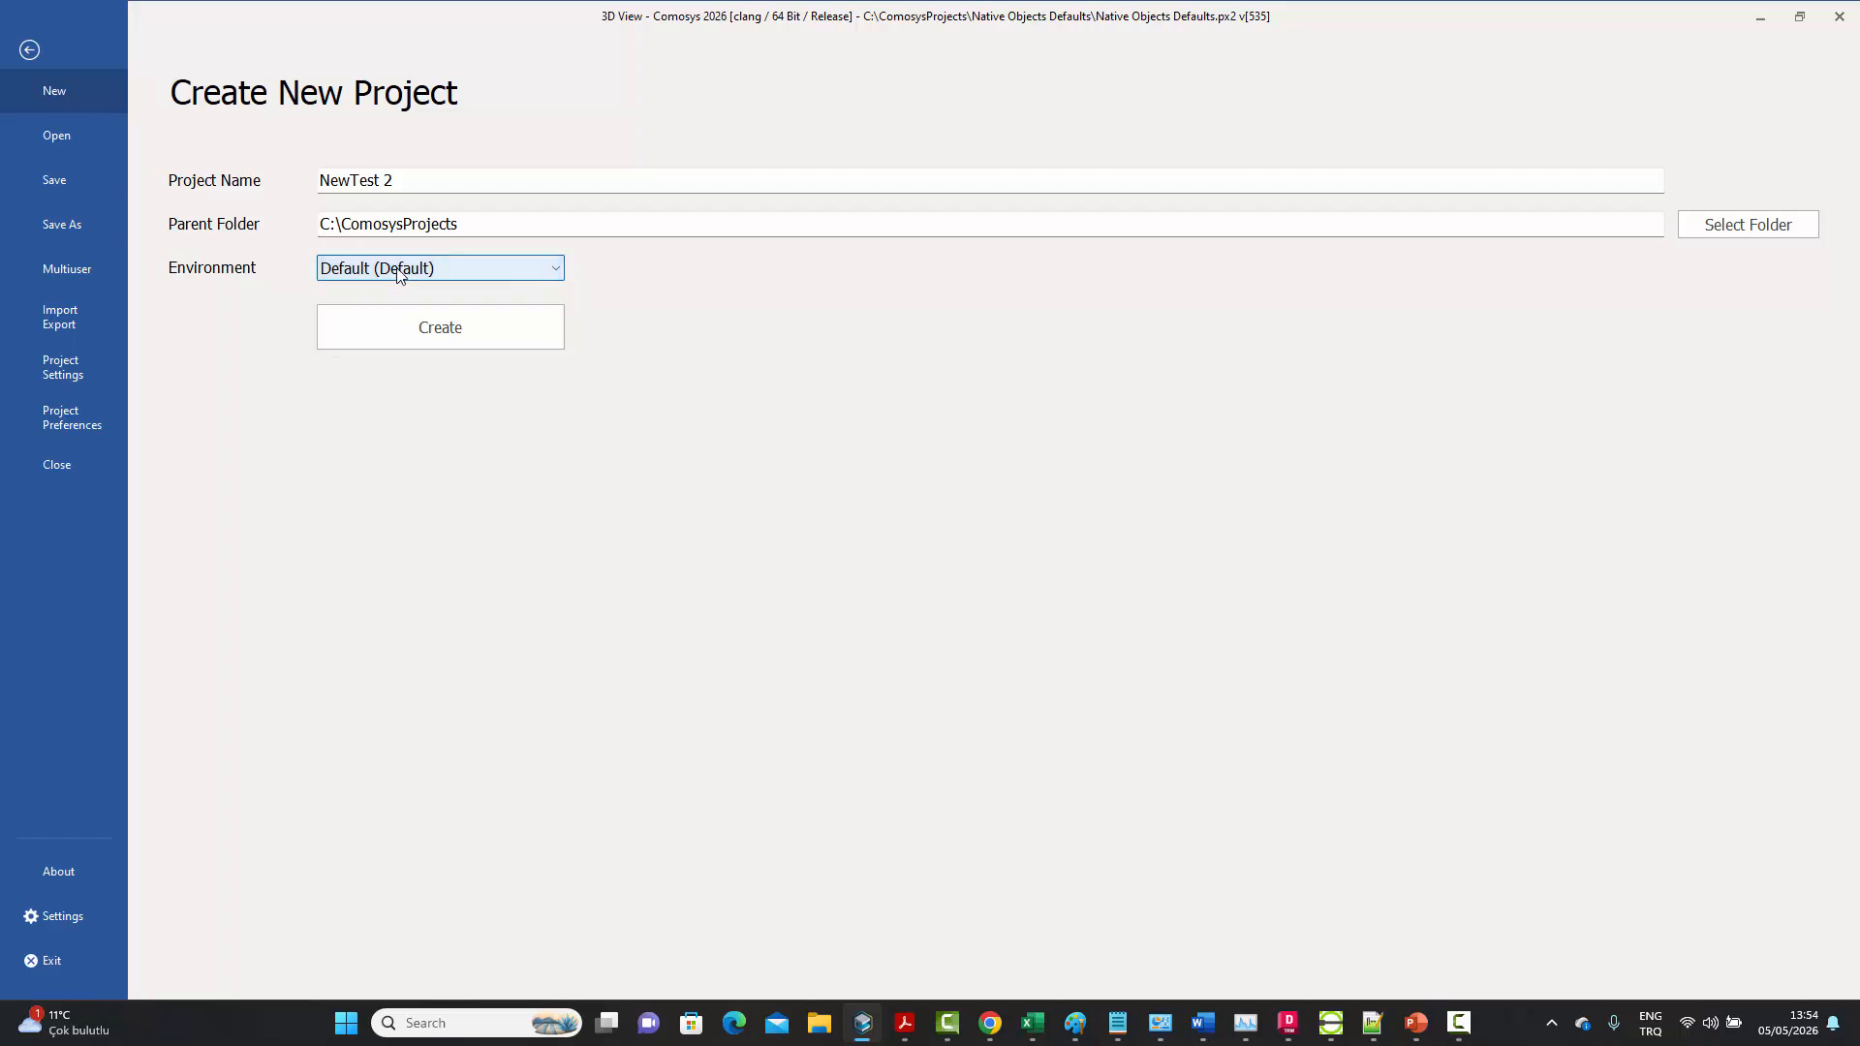
left_click(411, 334)
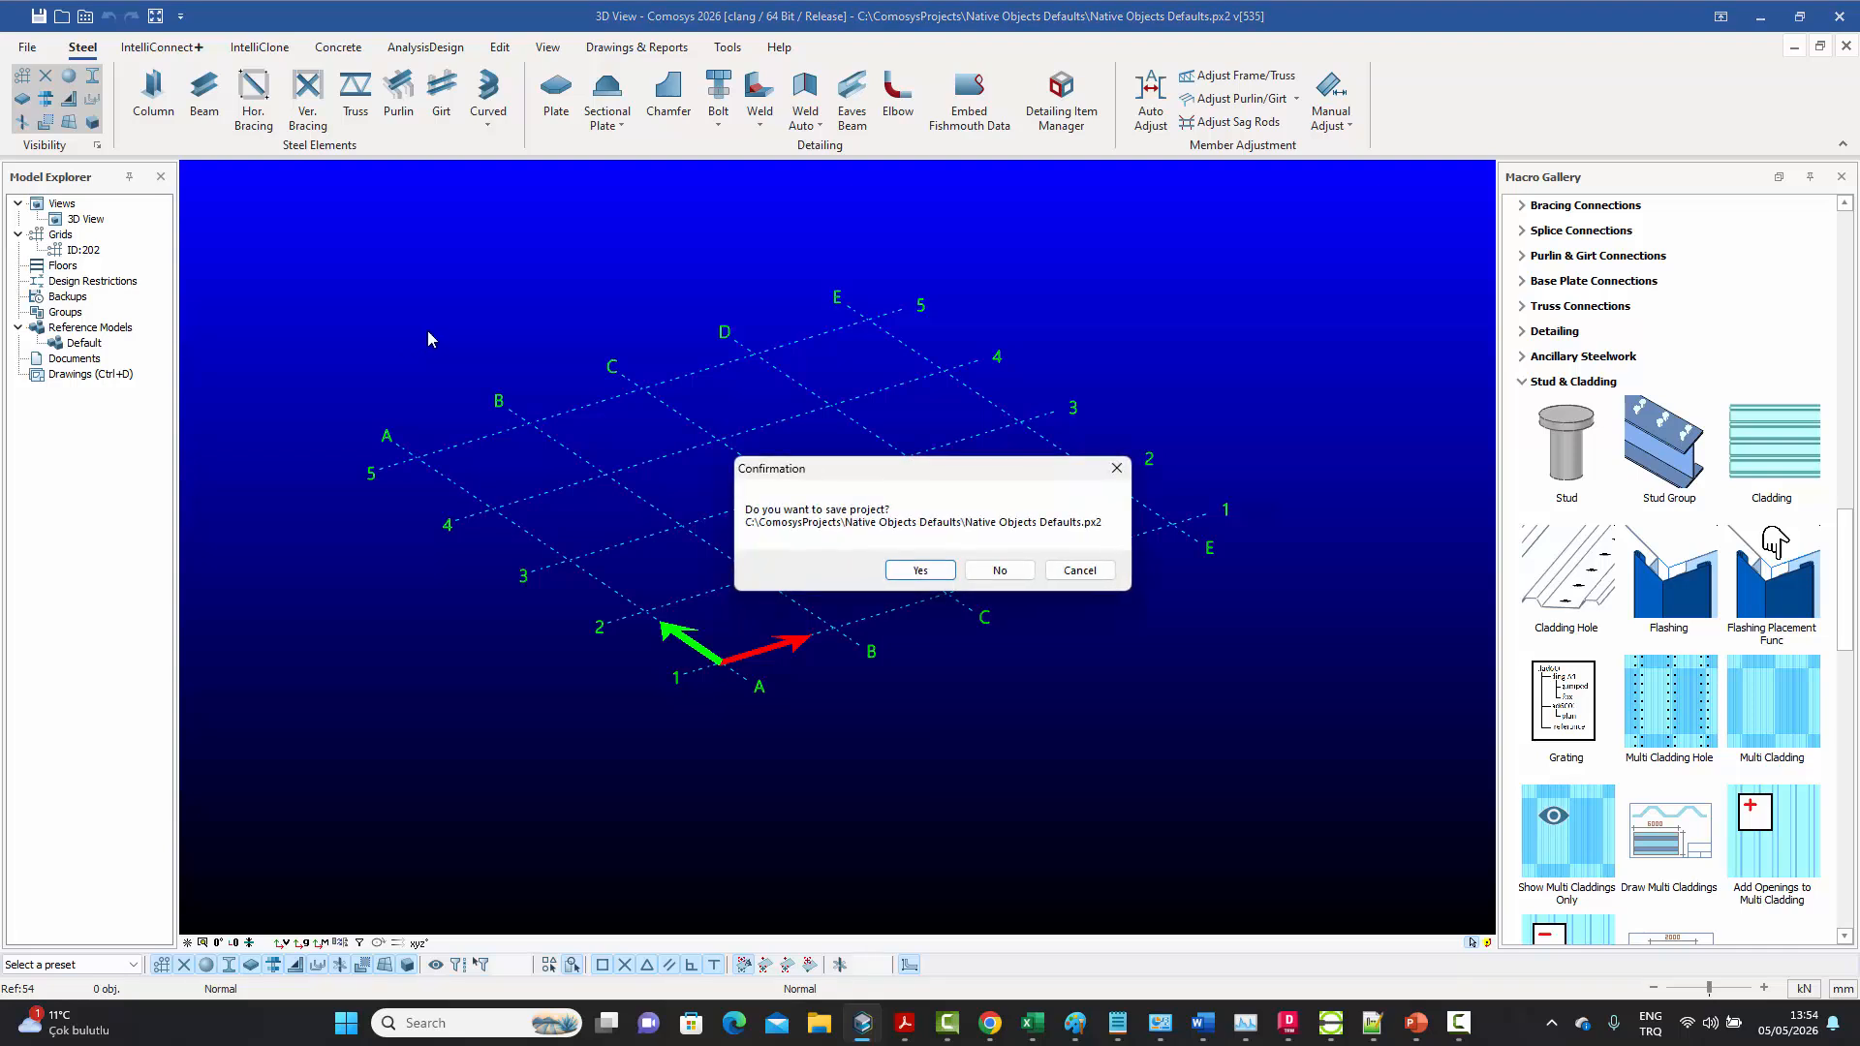
left_click(988, 576)
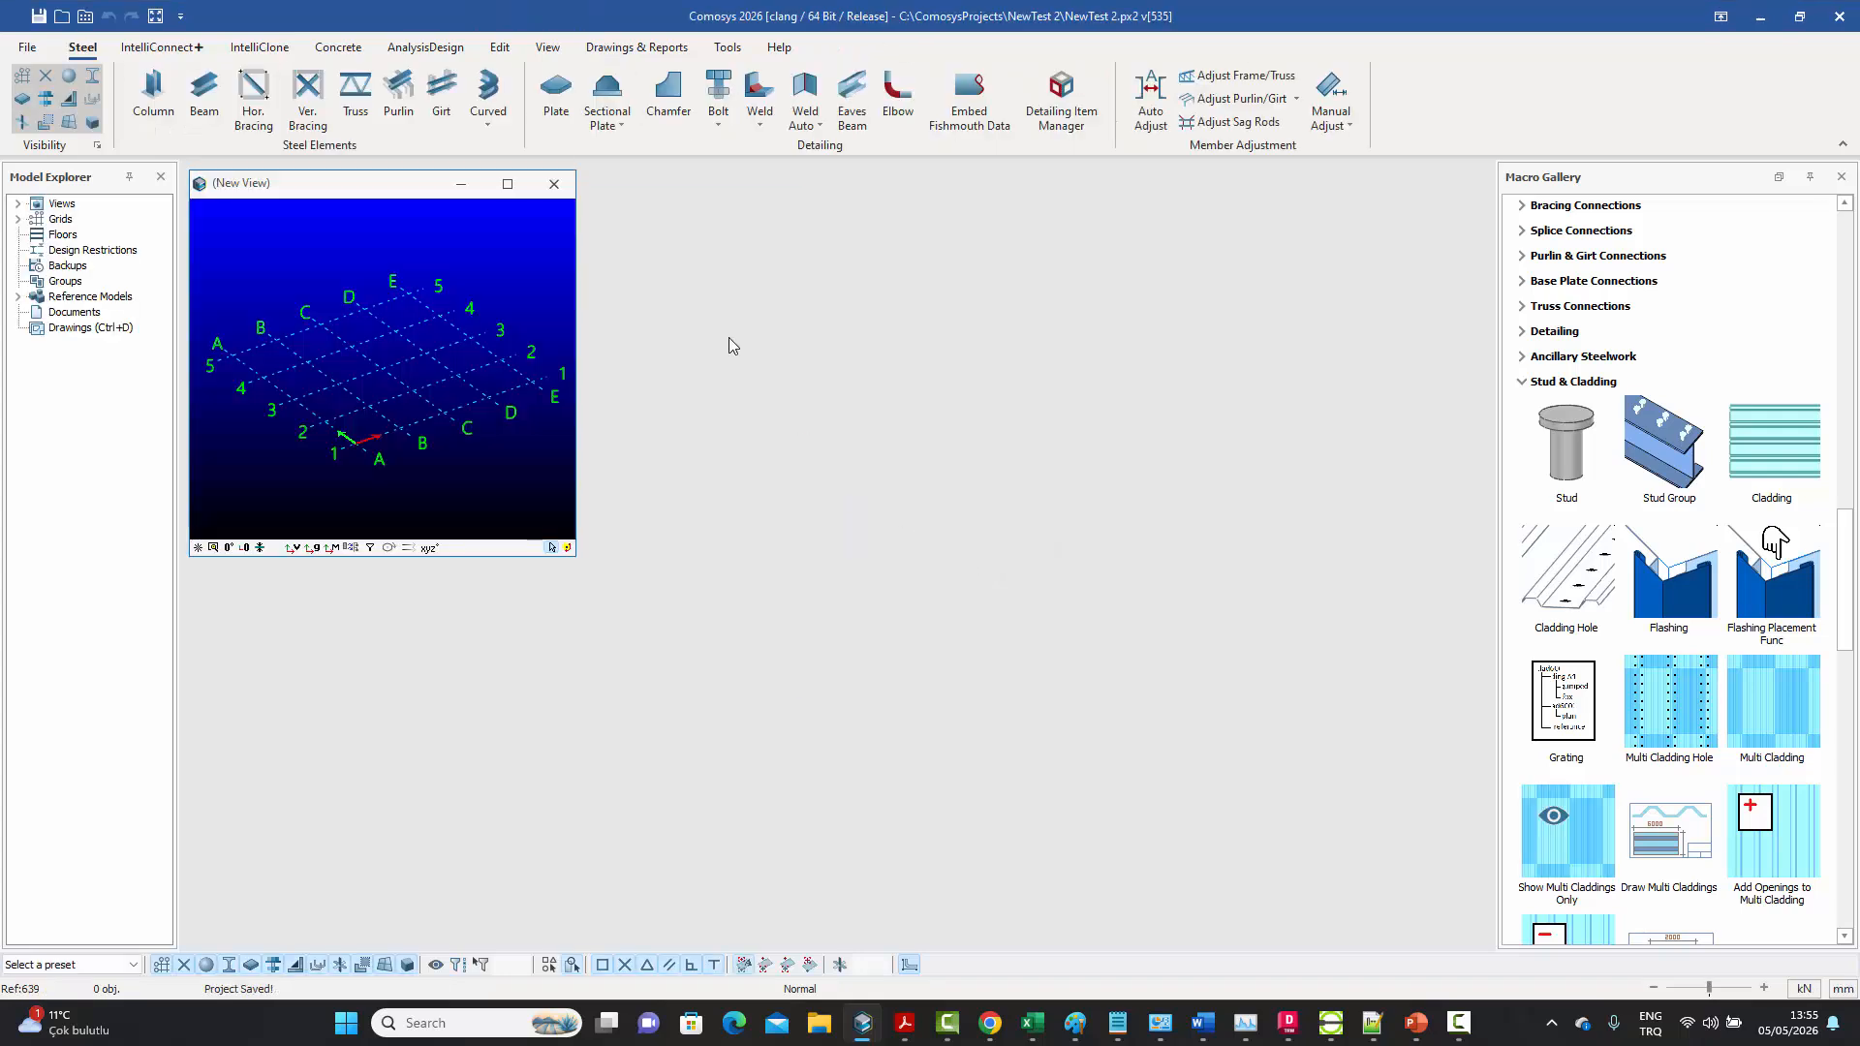
left_click(507, 185)
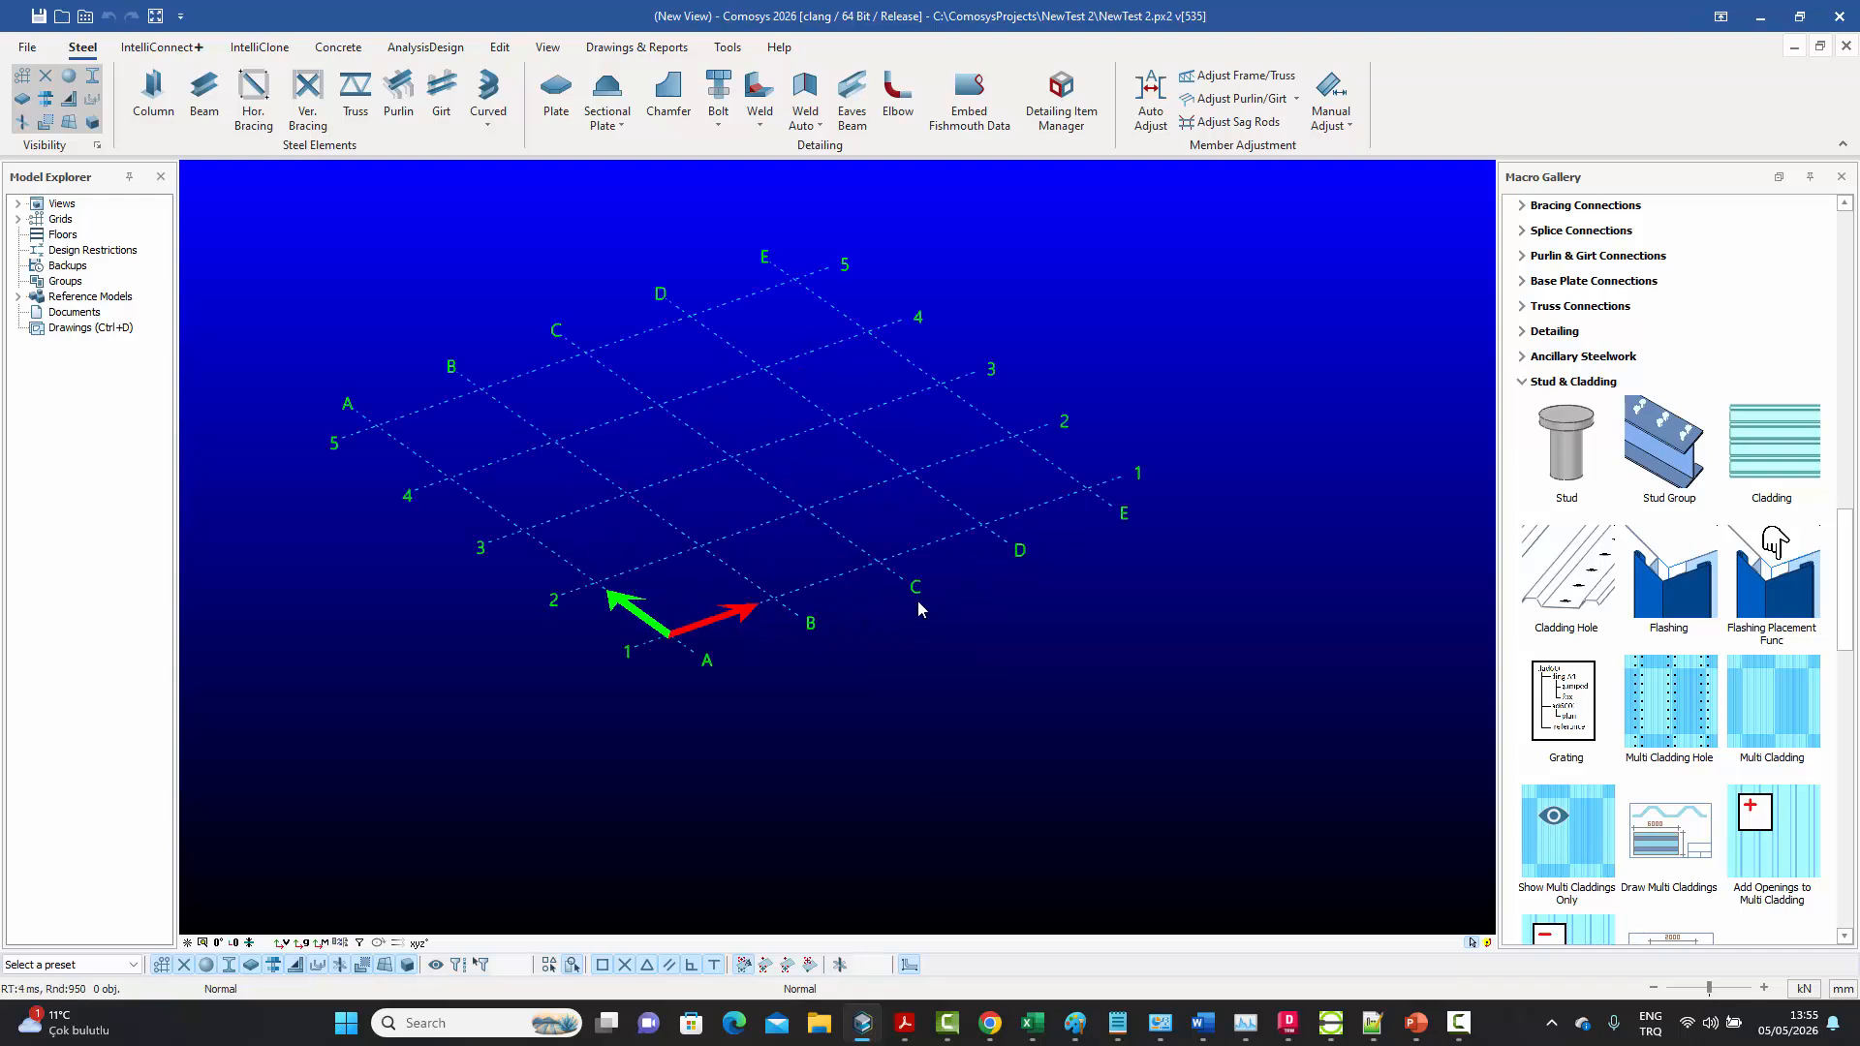
Place a steel column at grid intersection A-2 and check its geometry properties
left_click(147, 97)
left_click(588, 636)
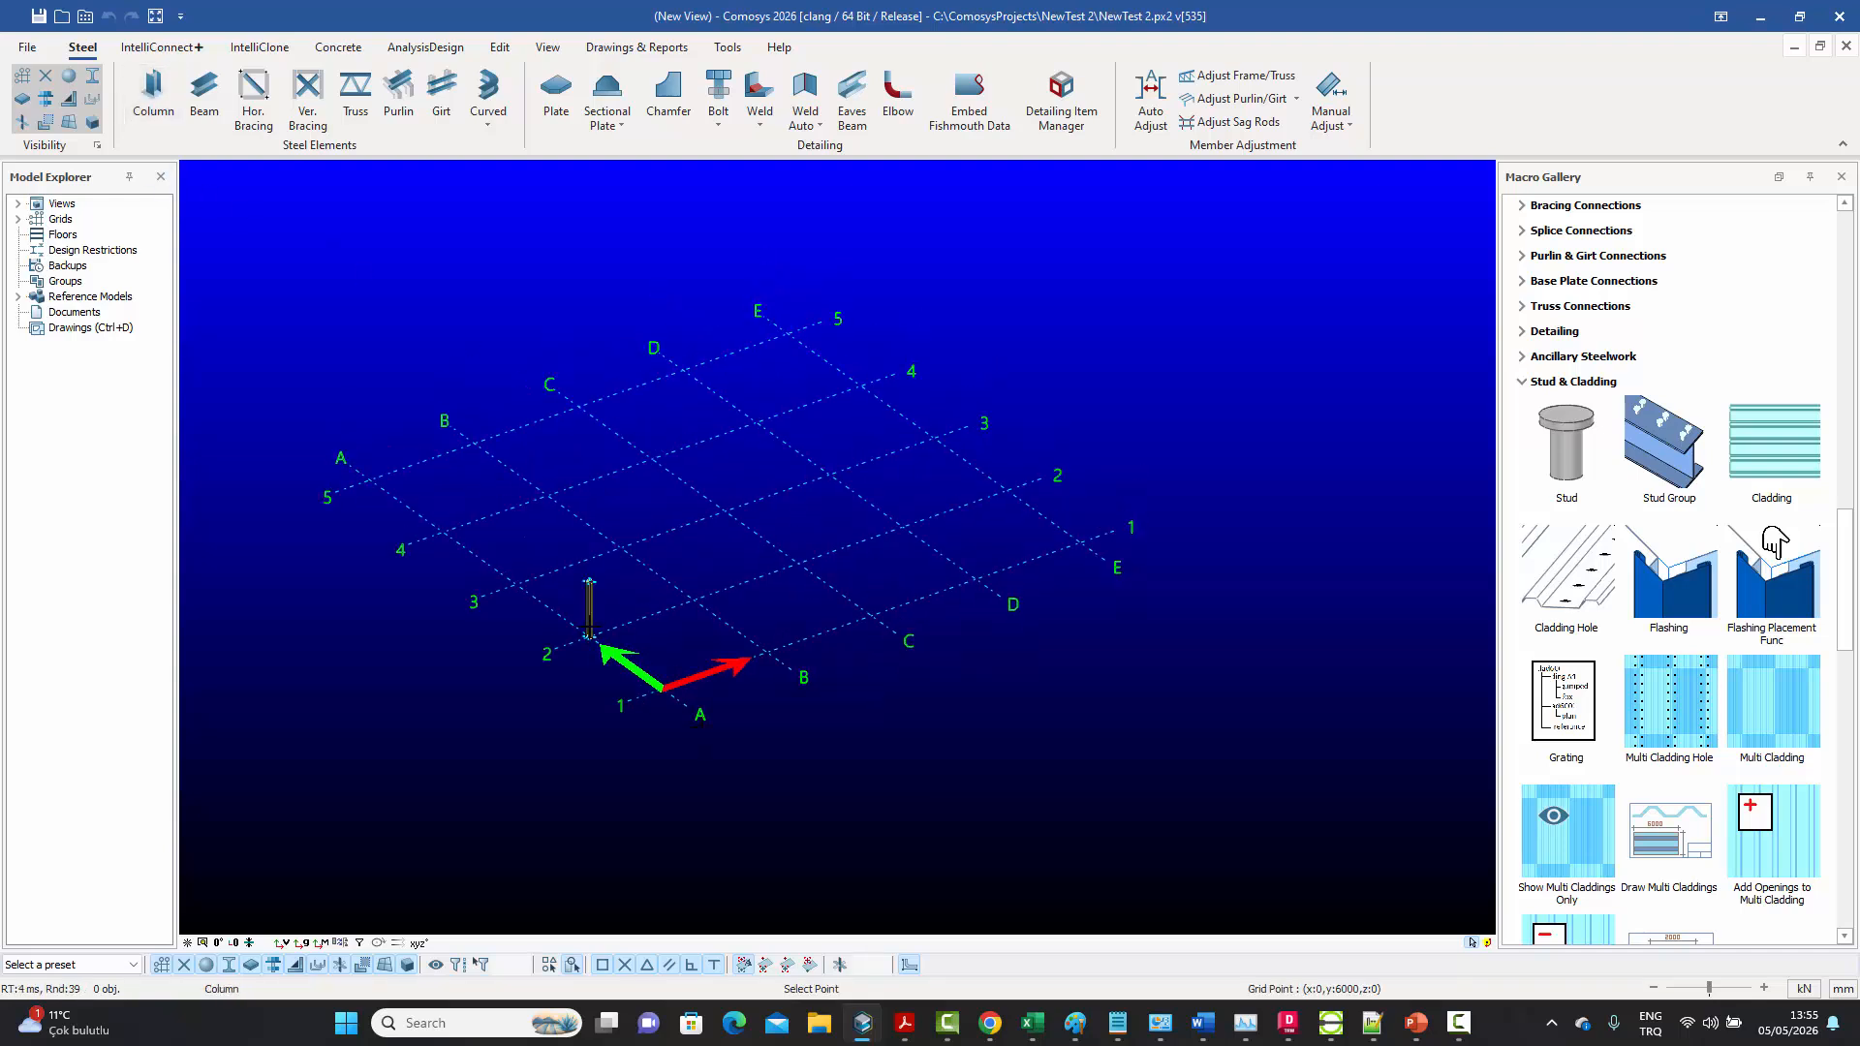
scroll(595, 617, "up", 2)
scroll(595, 618, "up", 3)
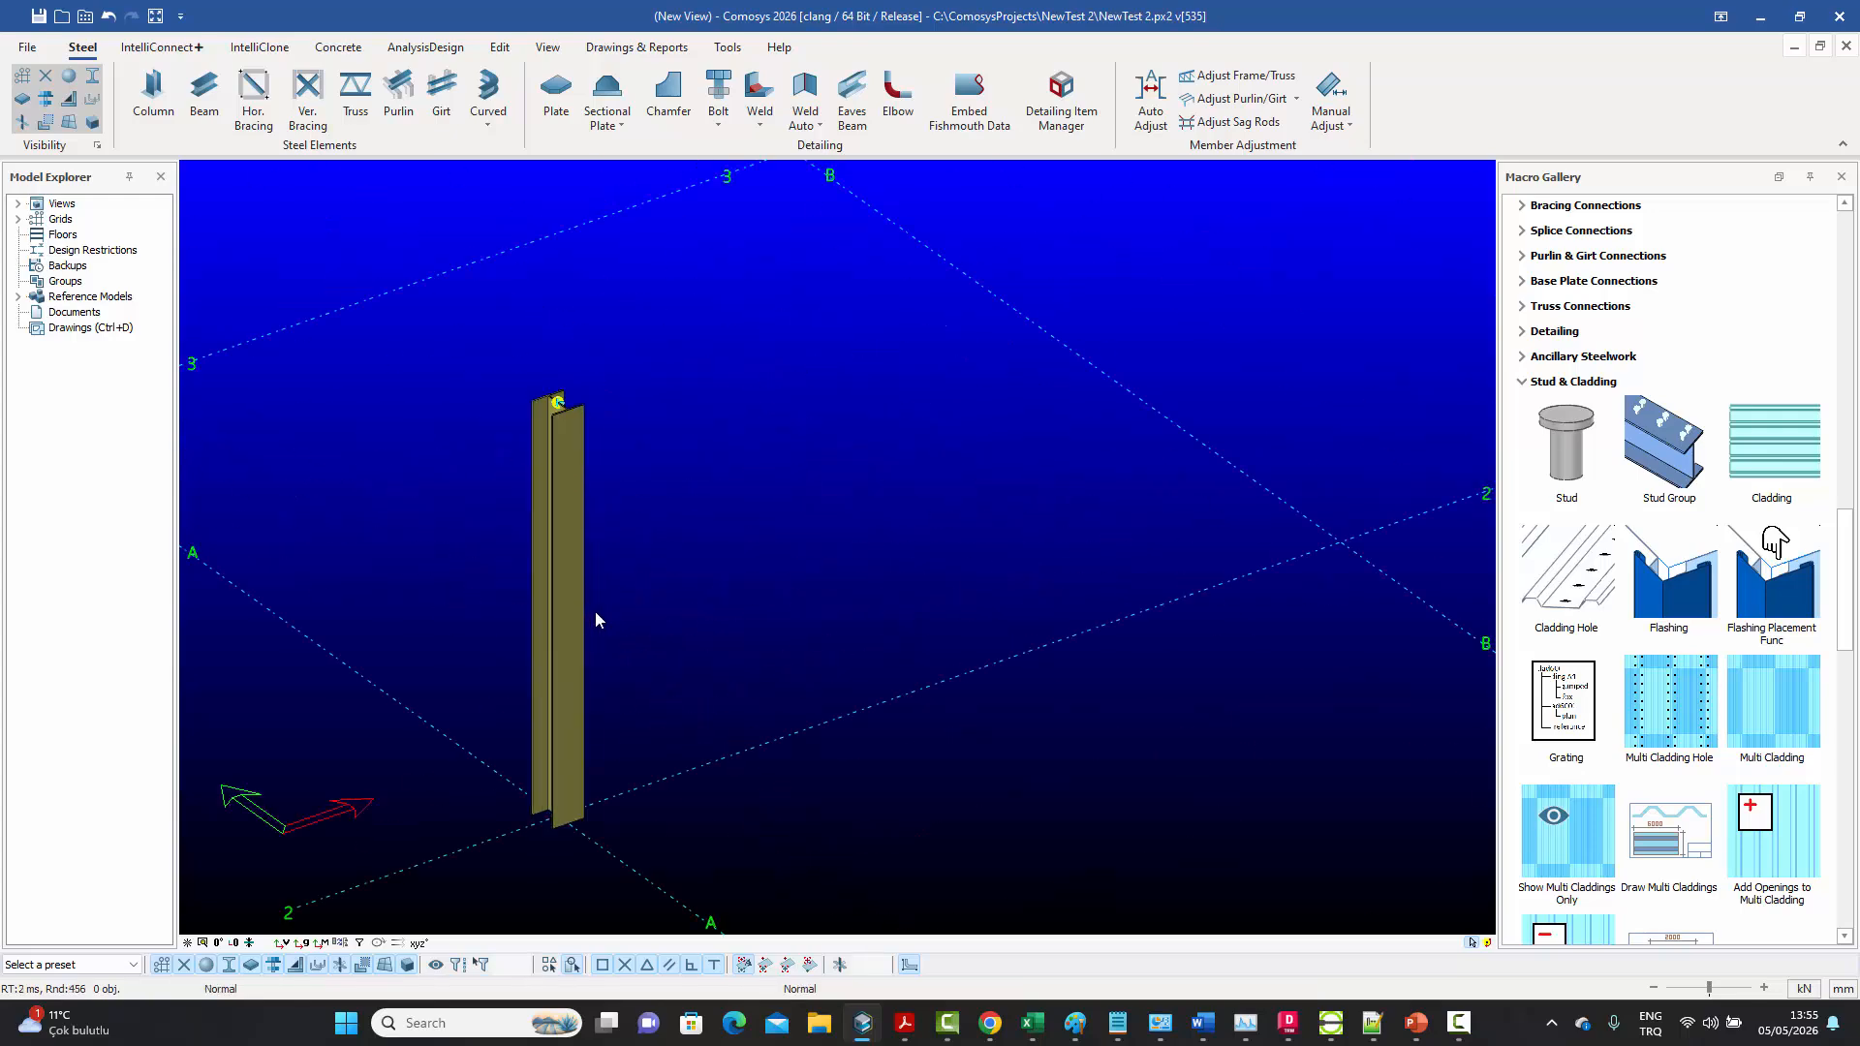
double_click(585, 612)
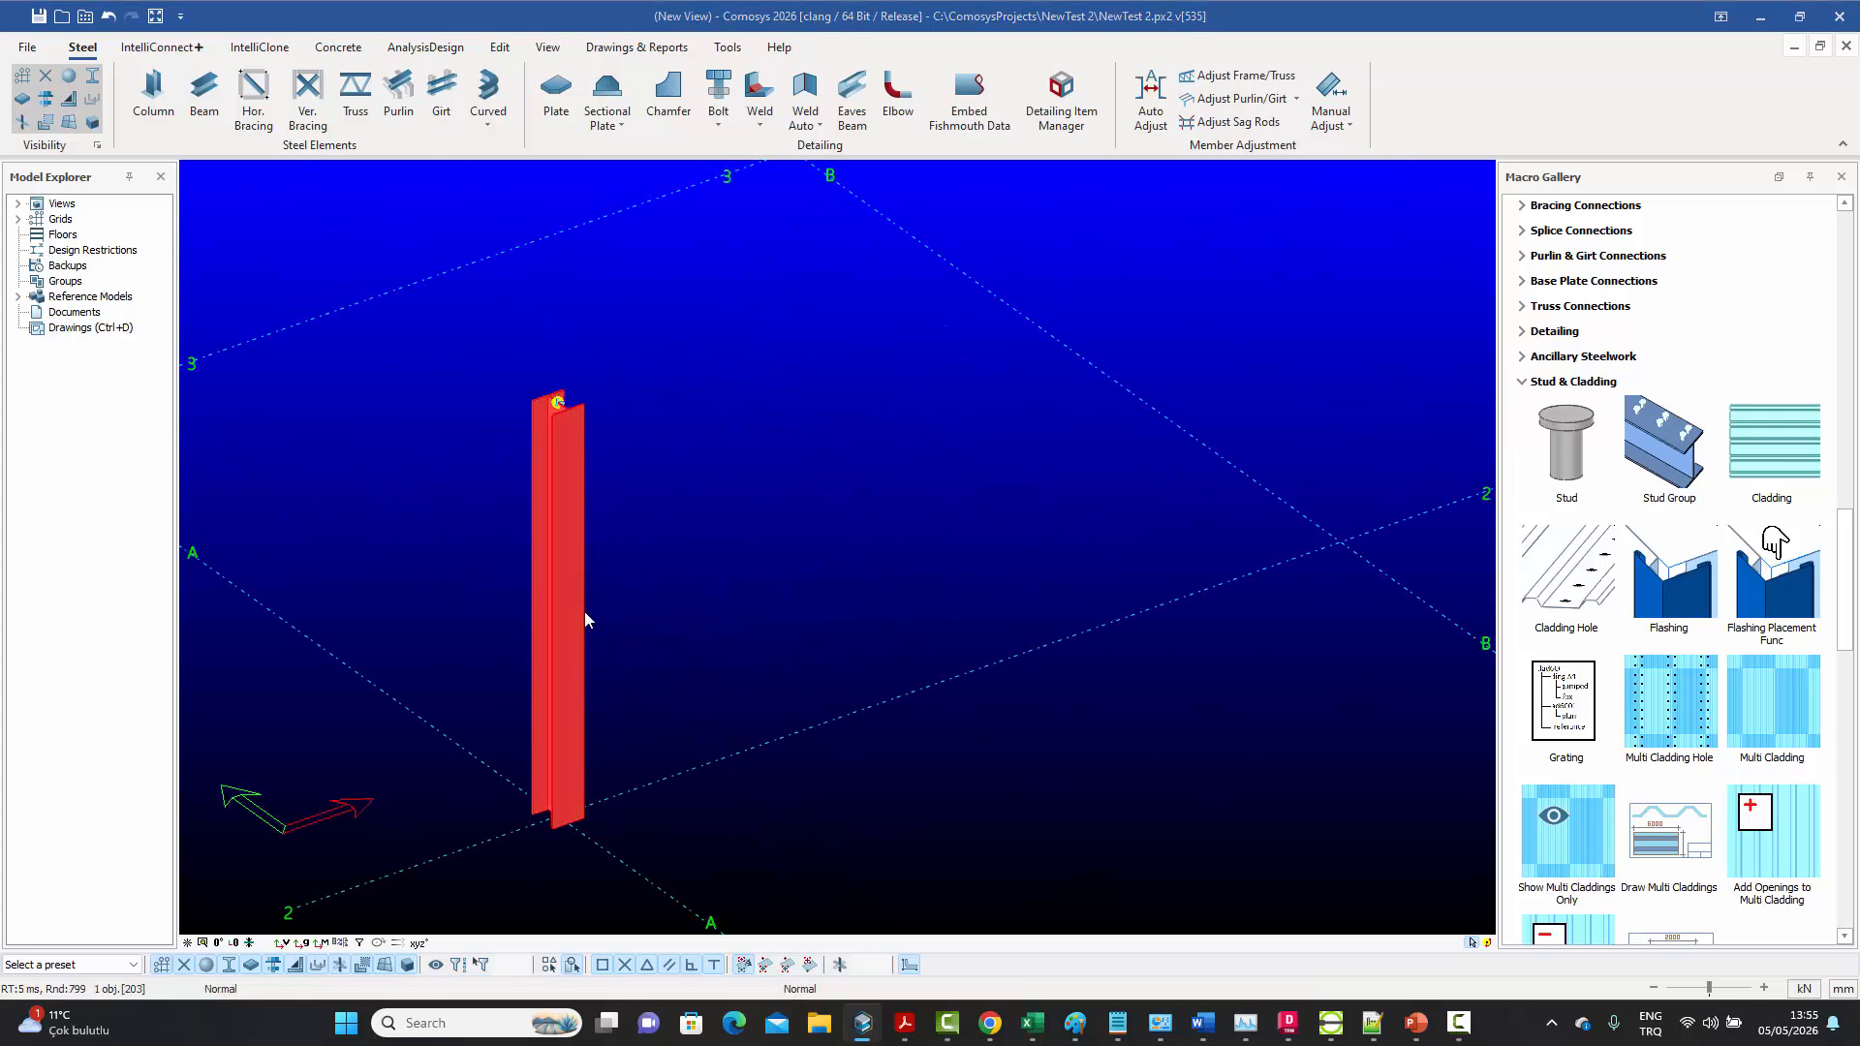
left_click(718, 286)
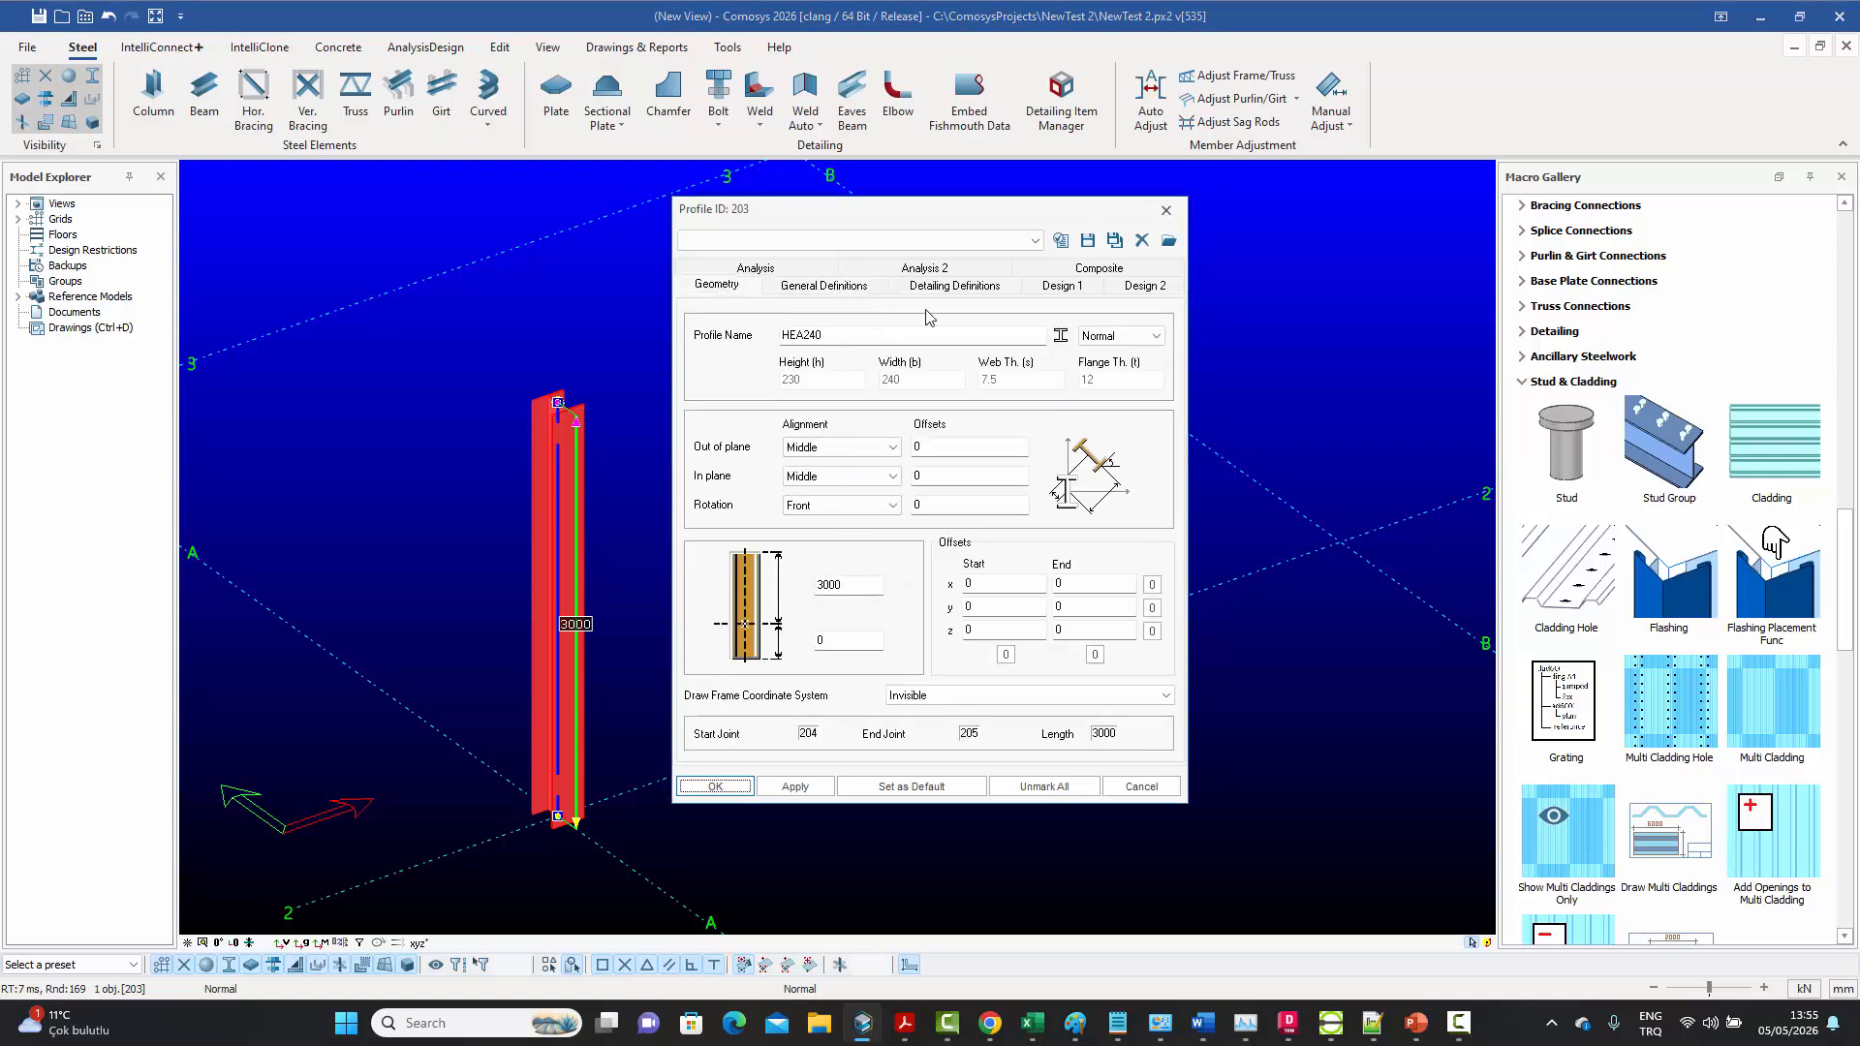
left_click(1166, 211)
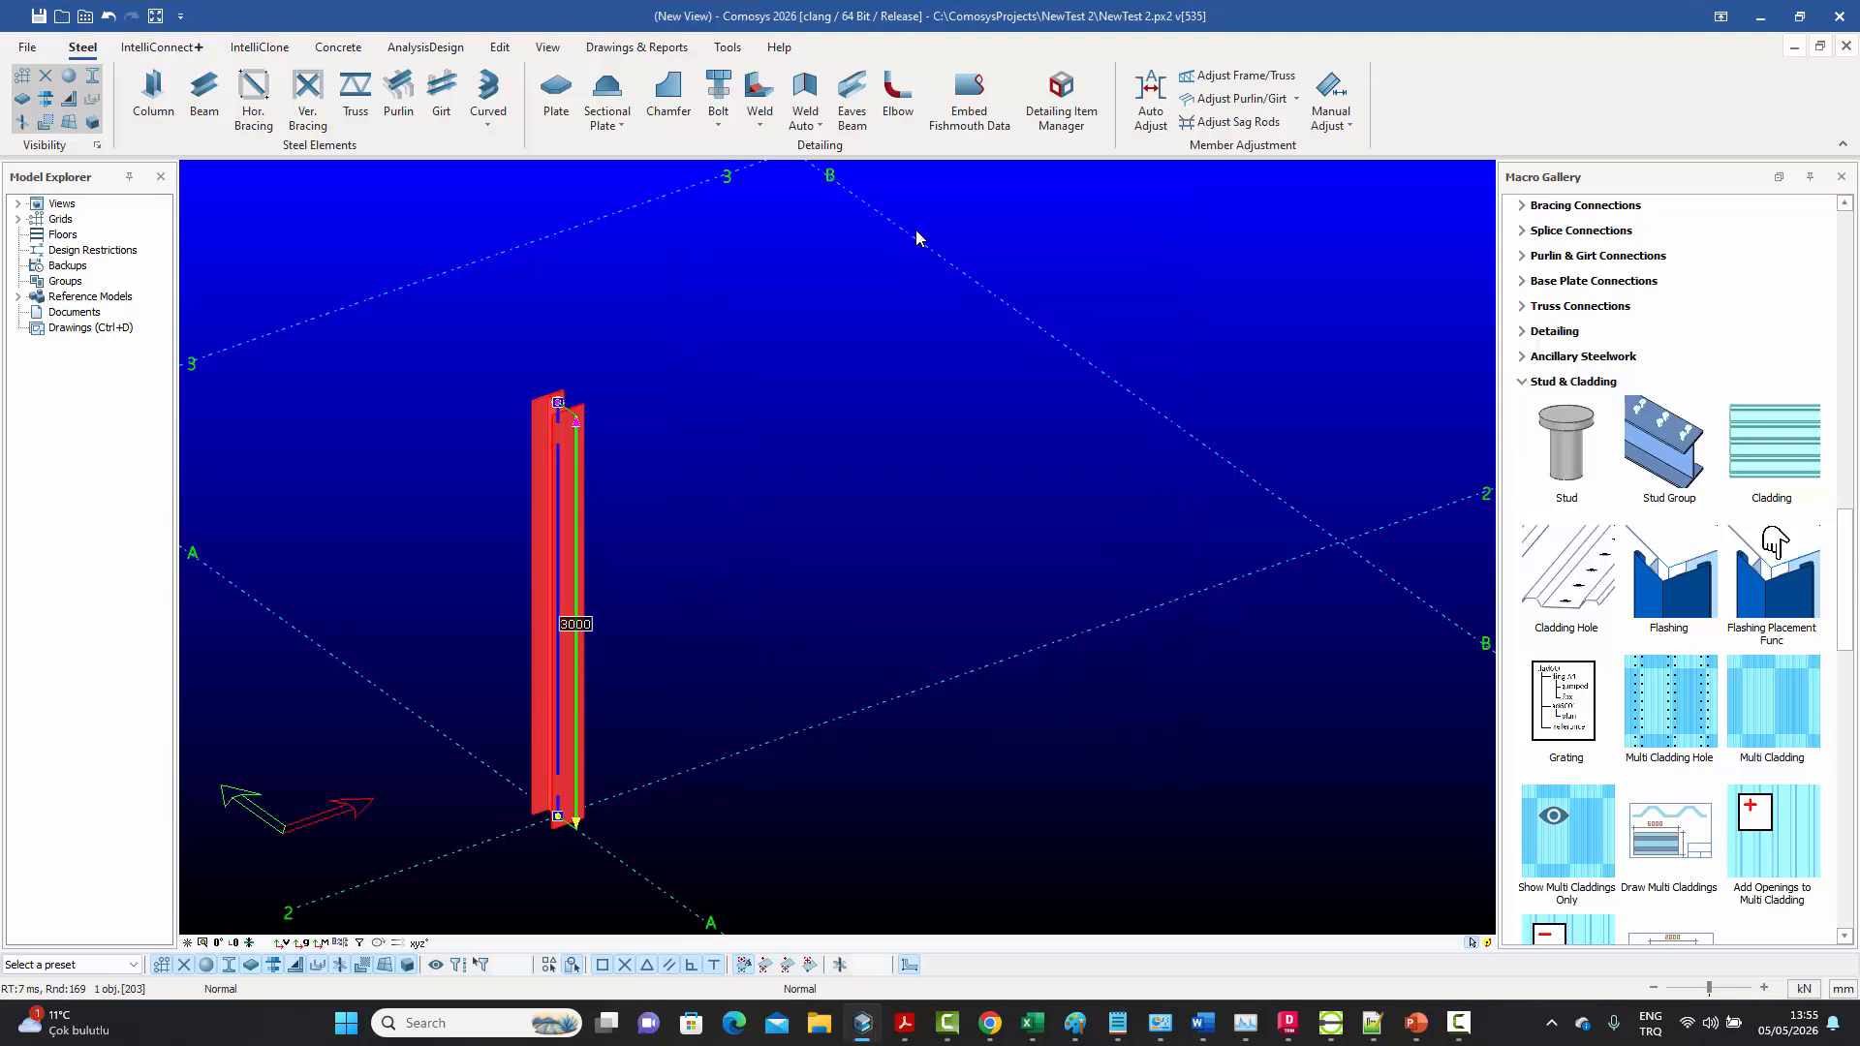
Place a second steel column at grid intersection B-2 and end the column command
left_click(153, 97)
right_click(982, 376)
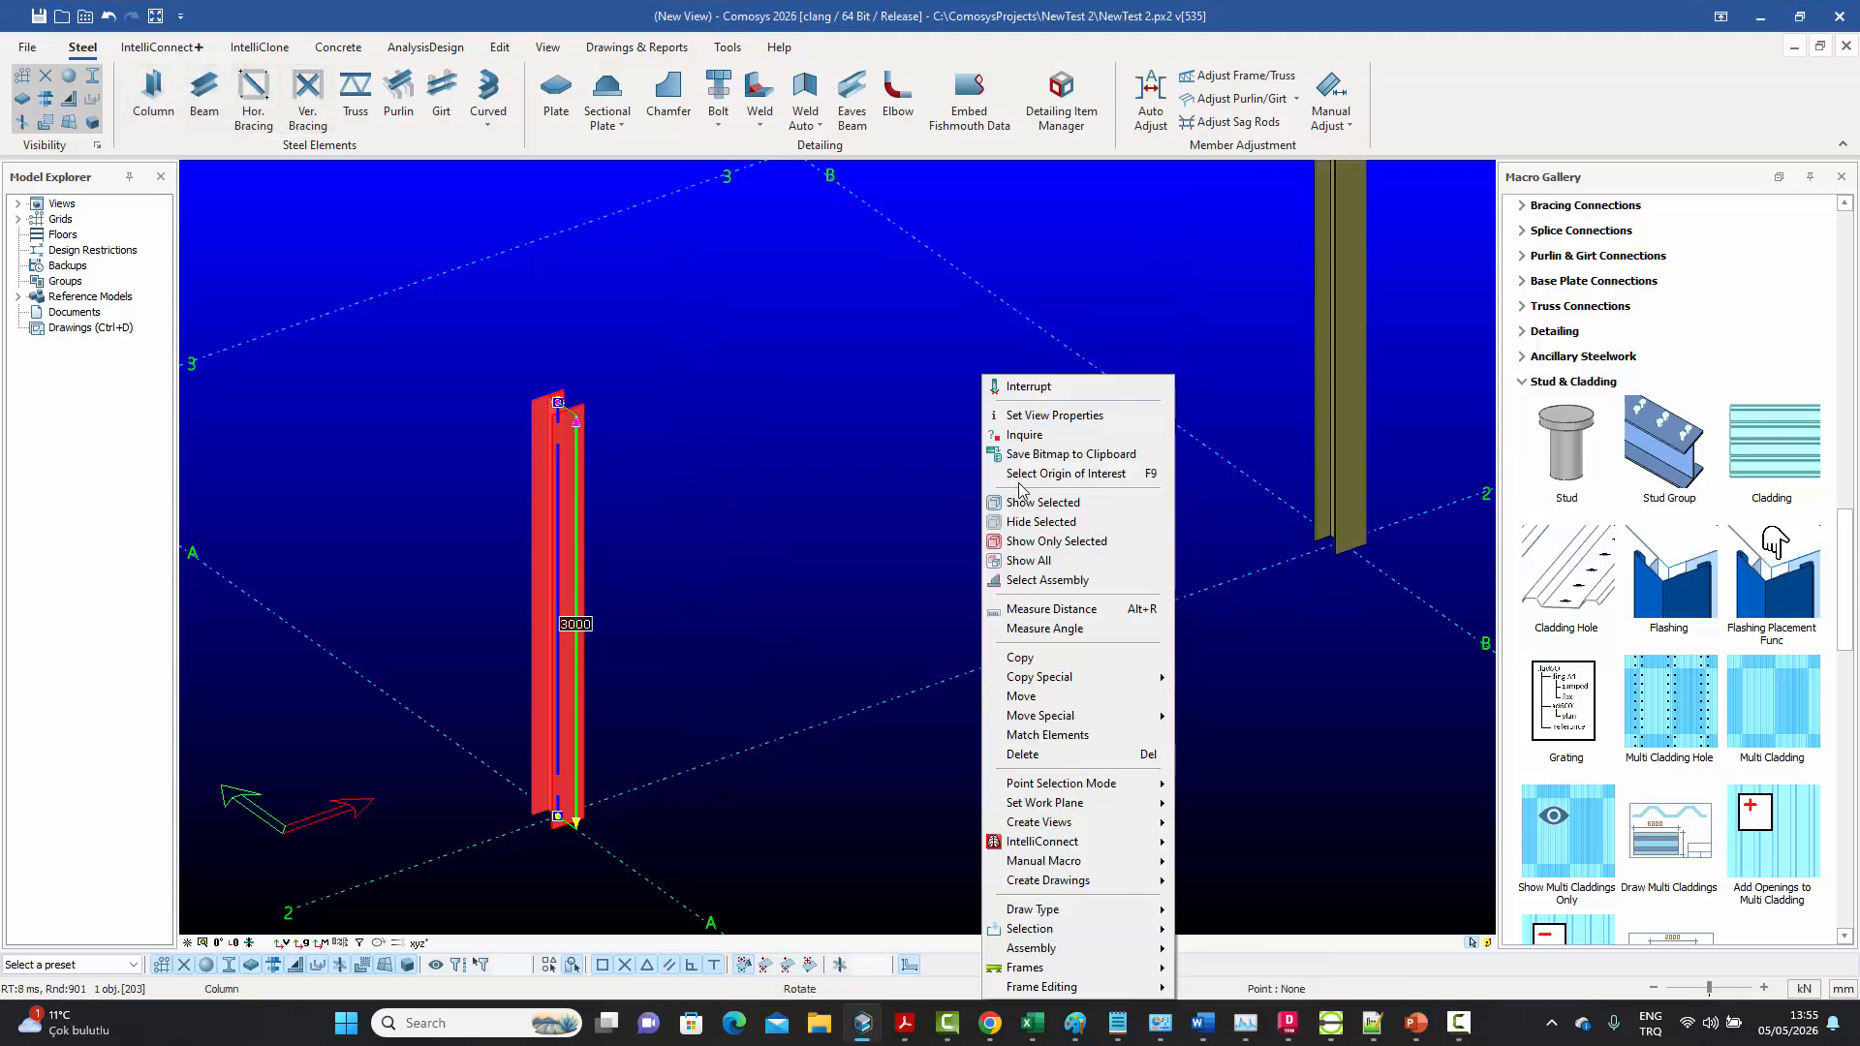
left_click(1057, 388)
scroll(944, 555, "down", 3)
left_click(930, 516)
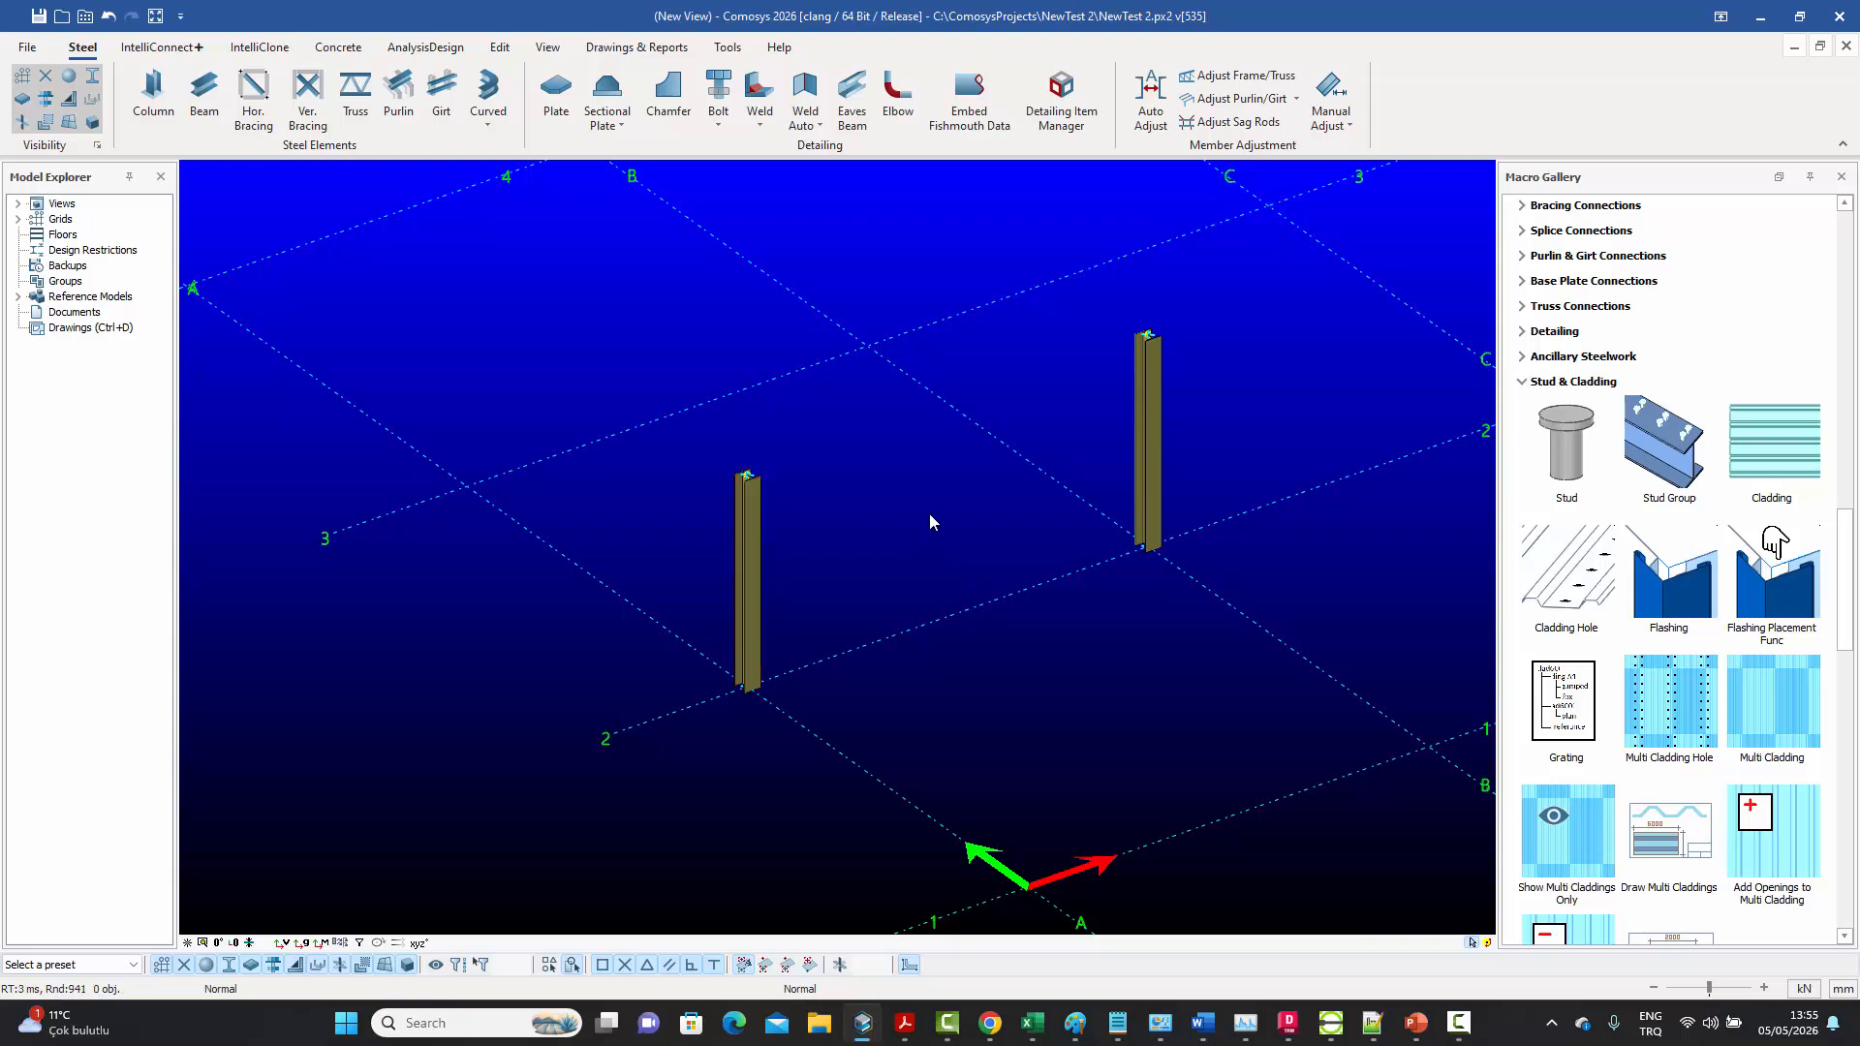
Create a steel beam between the tops of the two columns on grid line 2
left_click(204, 97)
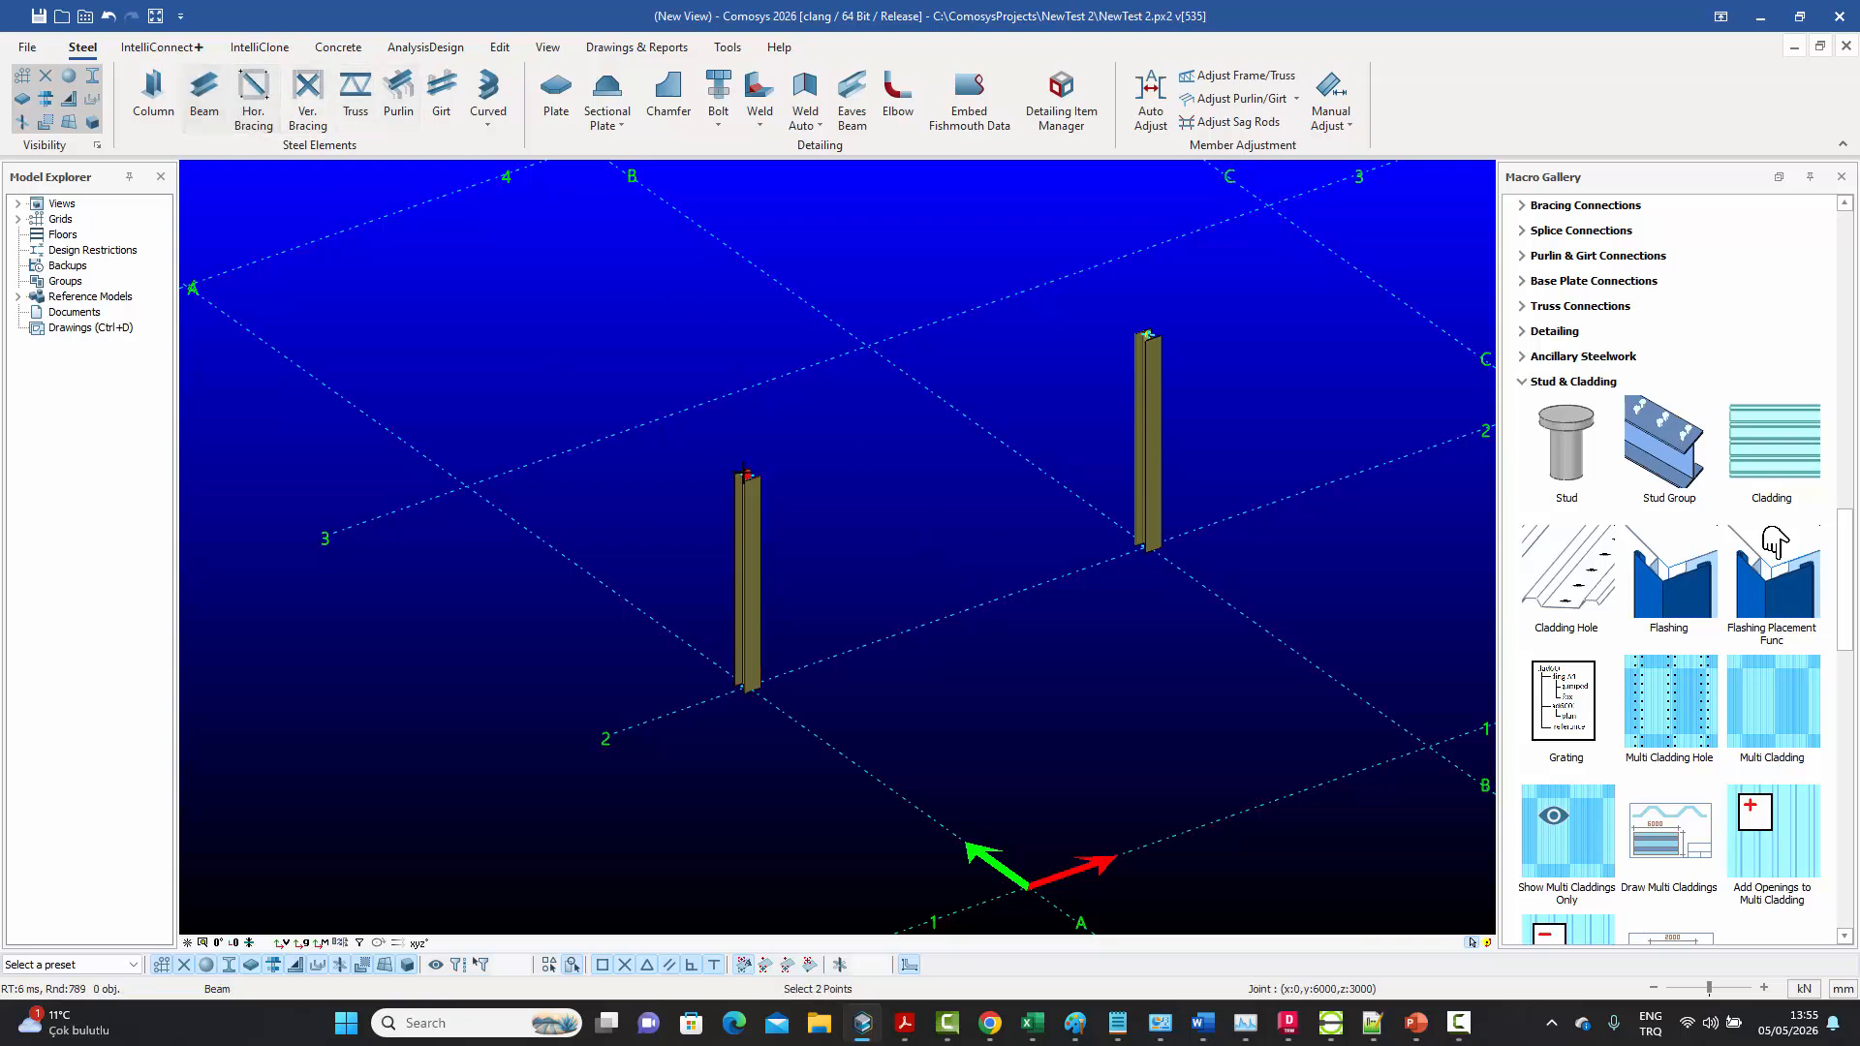
left_click(1147, 335)
right_click(1047, 299)
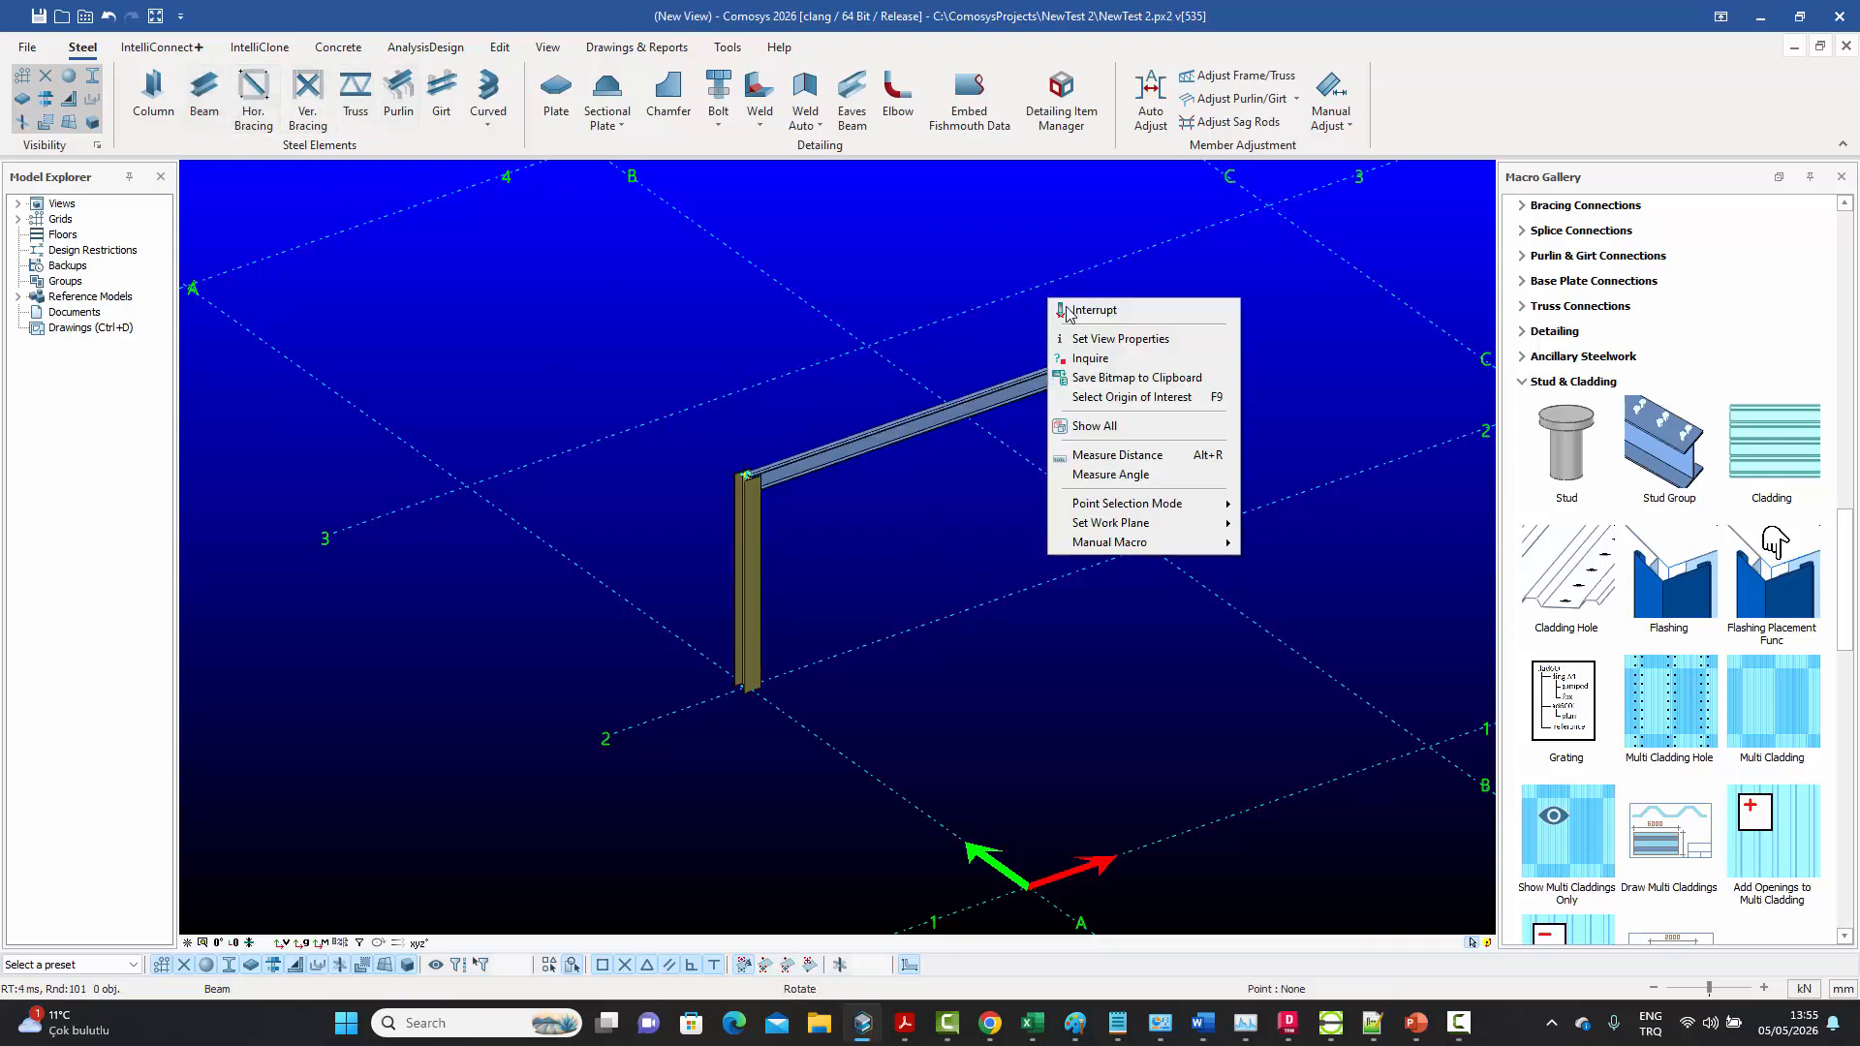
left_click(1081, 311)
Check the new beam's geometry and general definitions without changing anything
double_click(1049, 395)
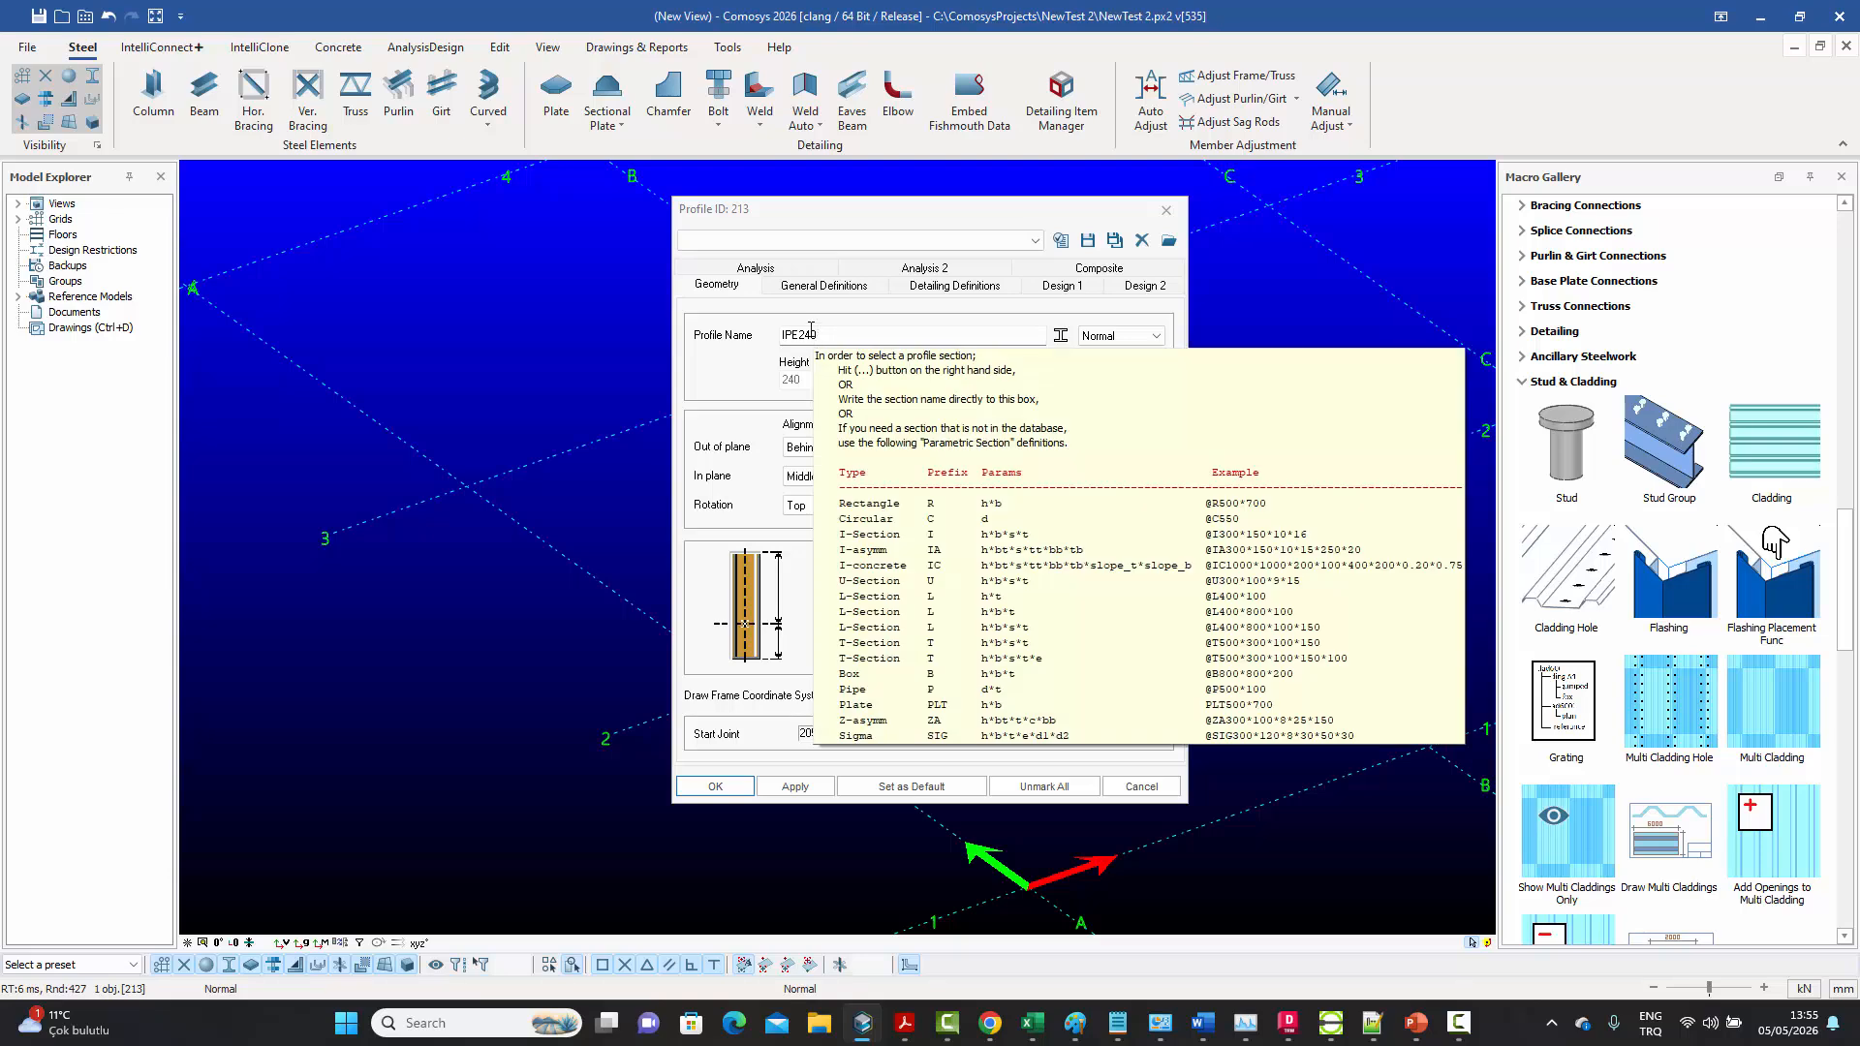
left_click(816, 290)
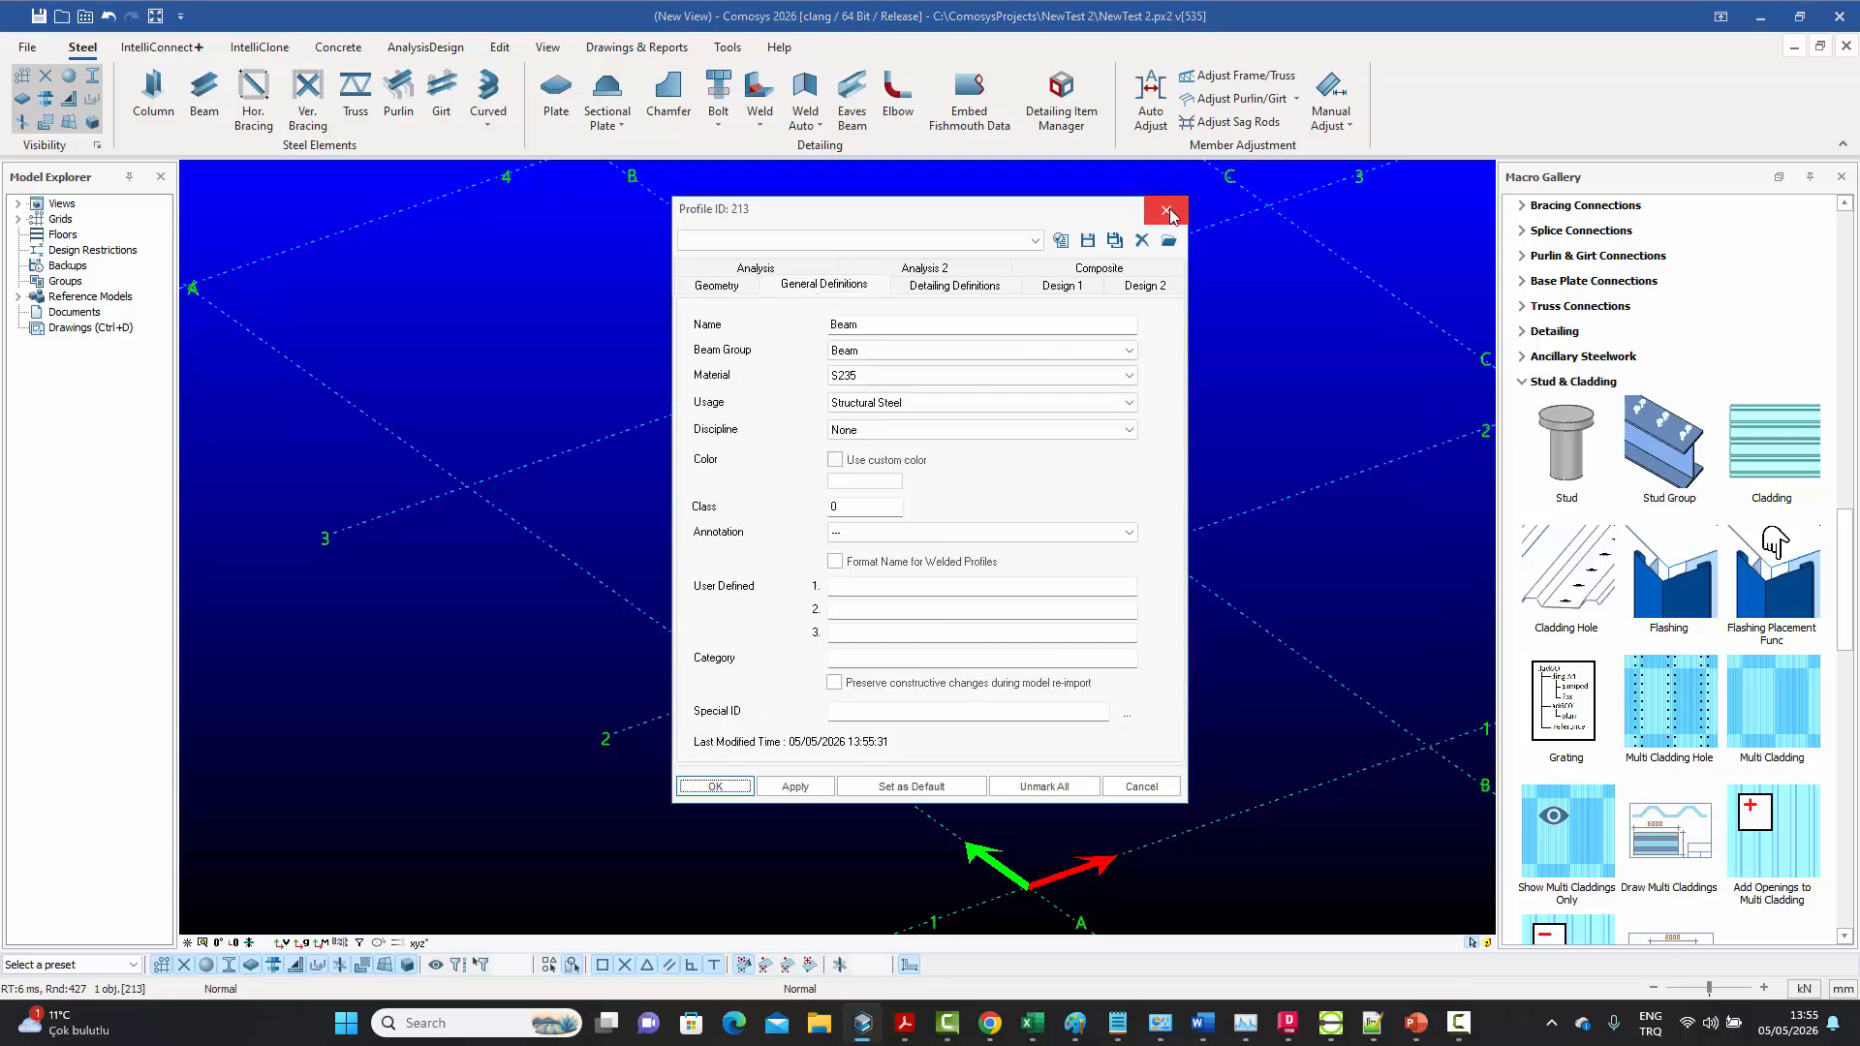
left_click(1167, 210)
Add two vertical braces running from the column bases to the midpoint of the beam
middle_click_drag(1228, 344, 1147, 362)
left_click(1147, 362)
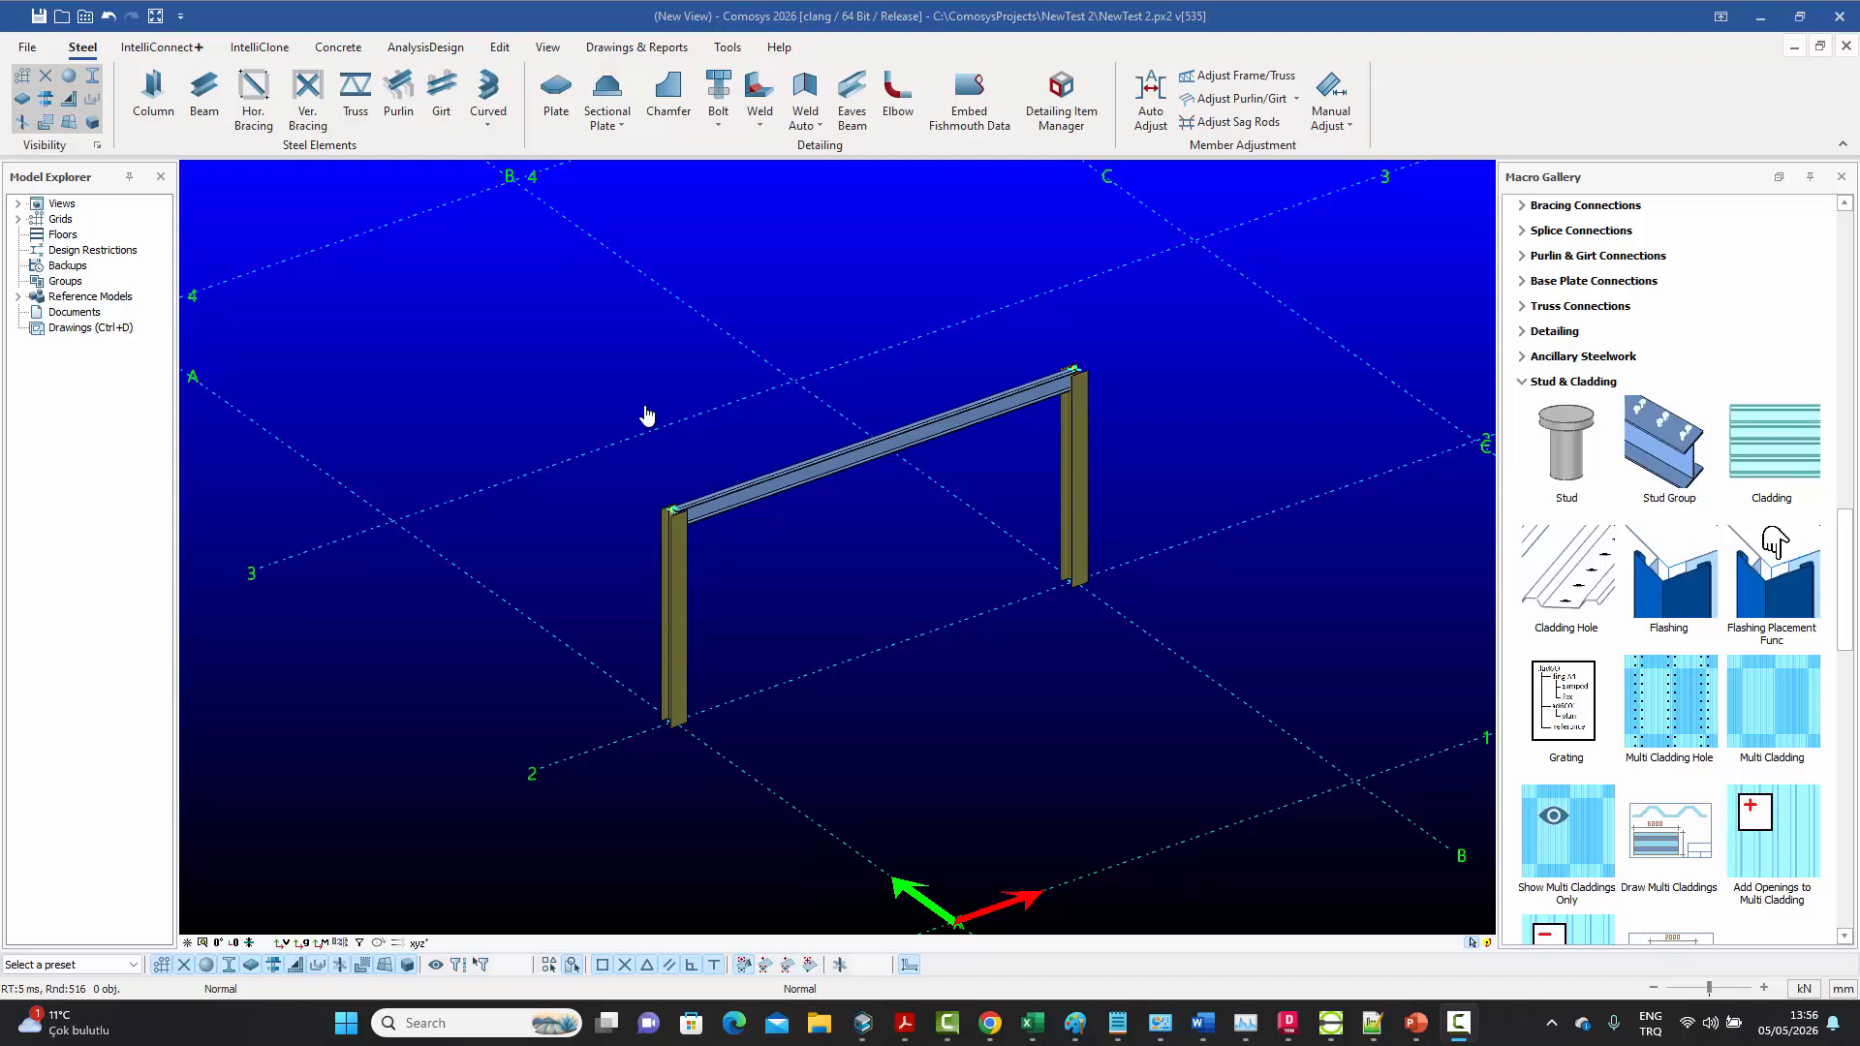
left_click(308, 91)
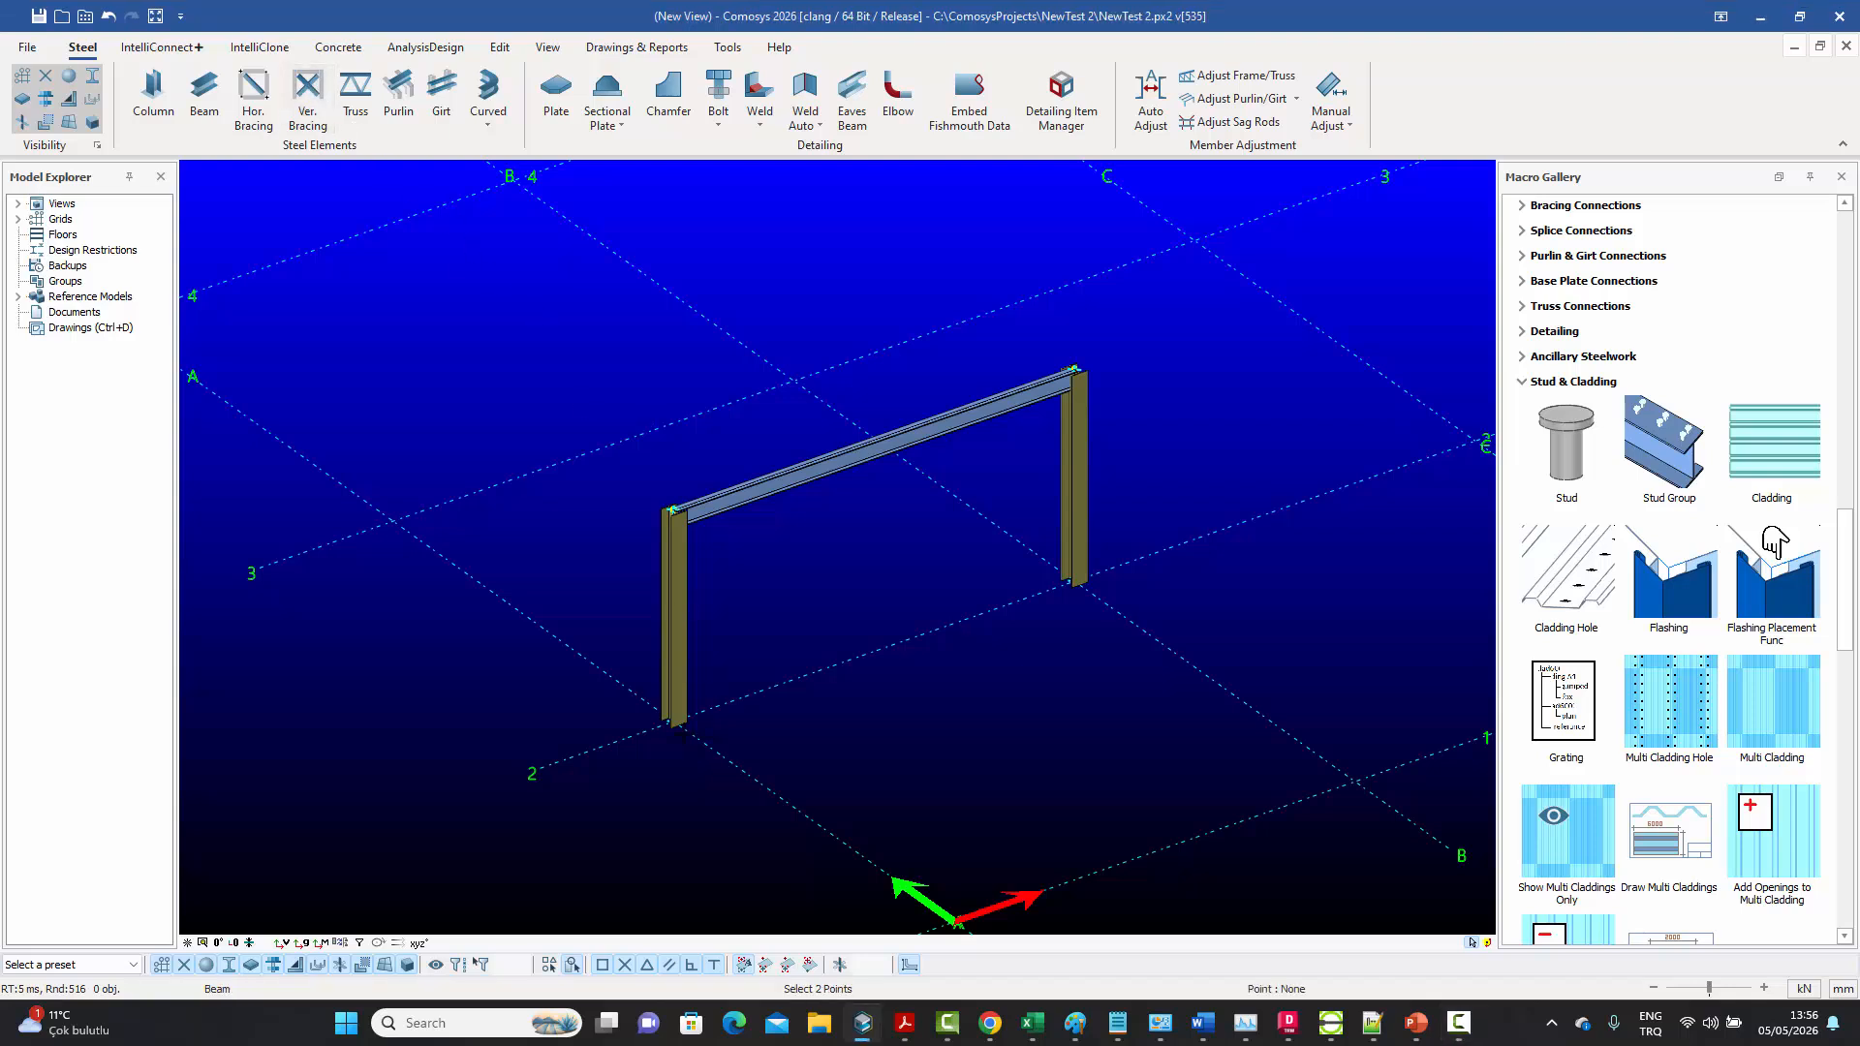
left_click(670, 720)
left_click(873, 441)
left_click(1073, 579)
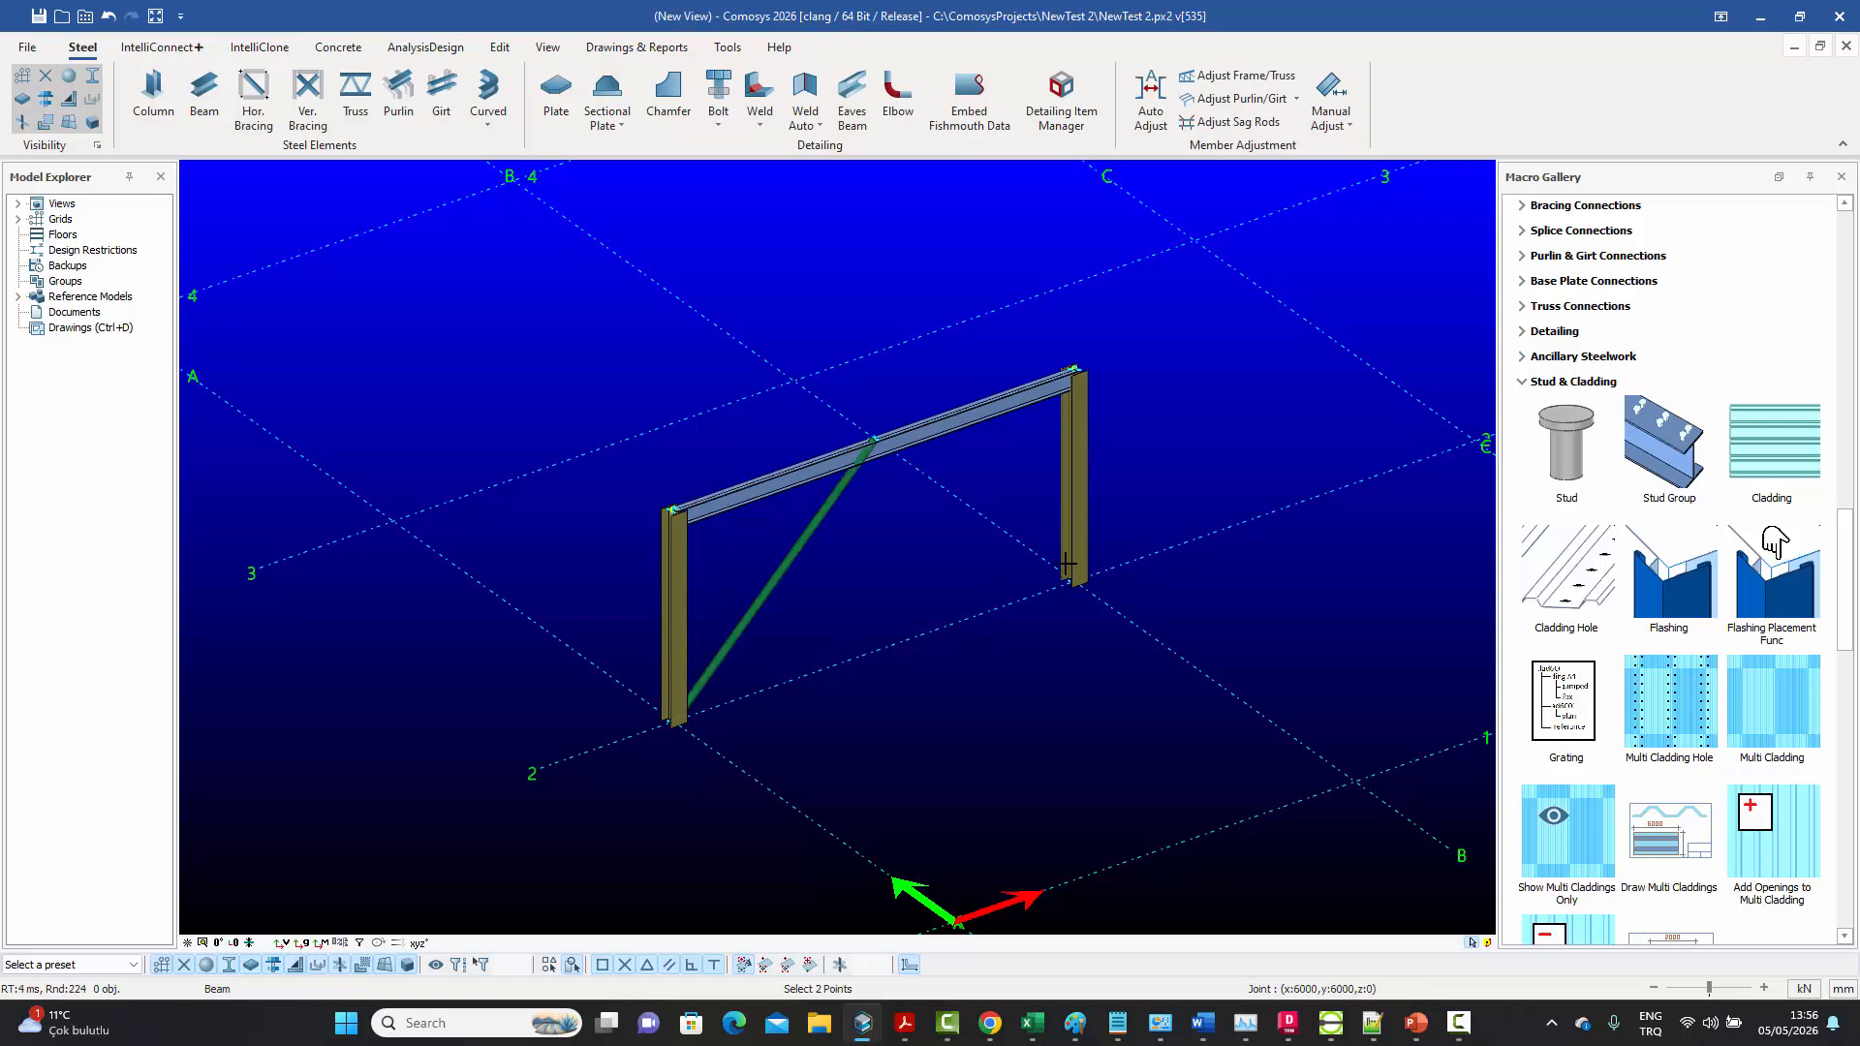
left_click(873, 441)
right_click(883, 398)
left_click(893, 406)
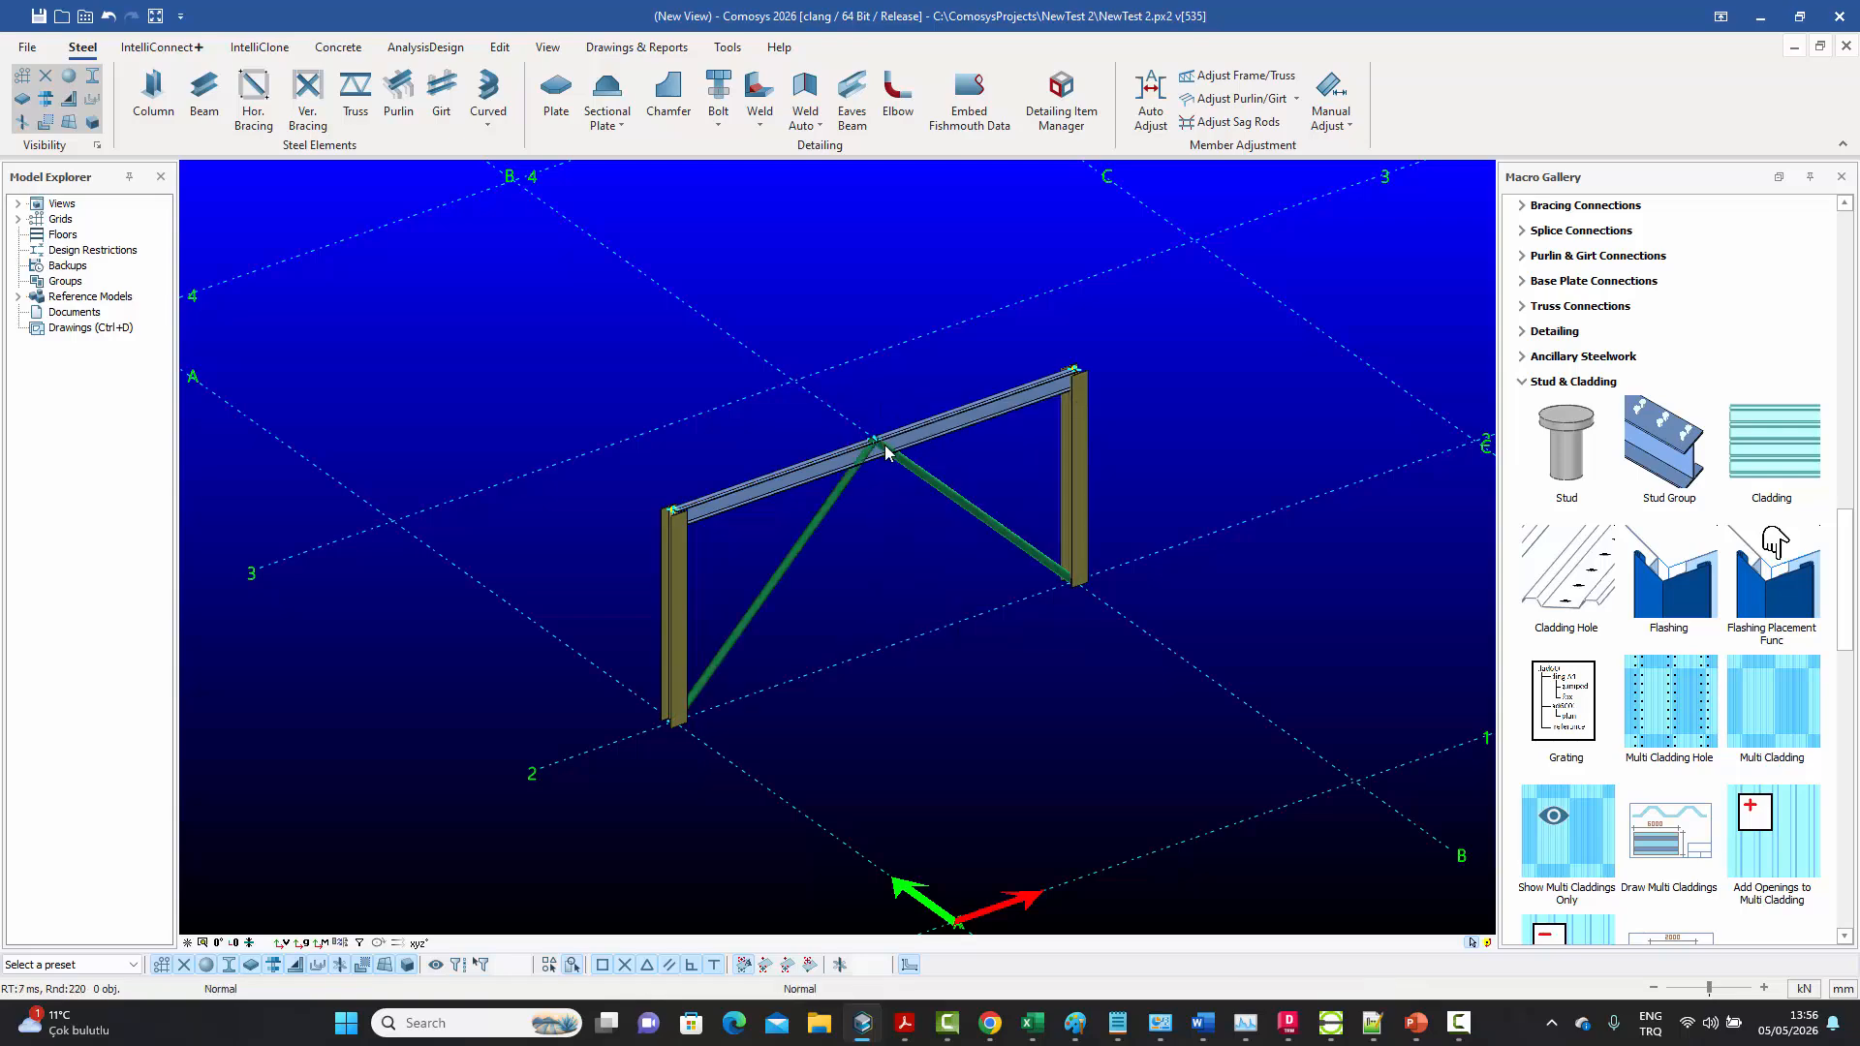
Create a 500 by 500 rectangular plate at grid intersection B-1 by entering the relative section size
scroll(884, 450, "up", 4)
middle_click_drag(860, 432, 796, 439)
scroll(870, 452, "up", 4)
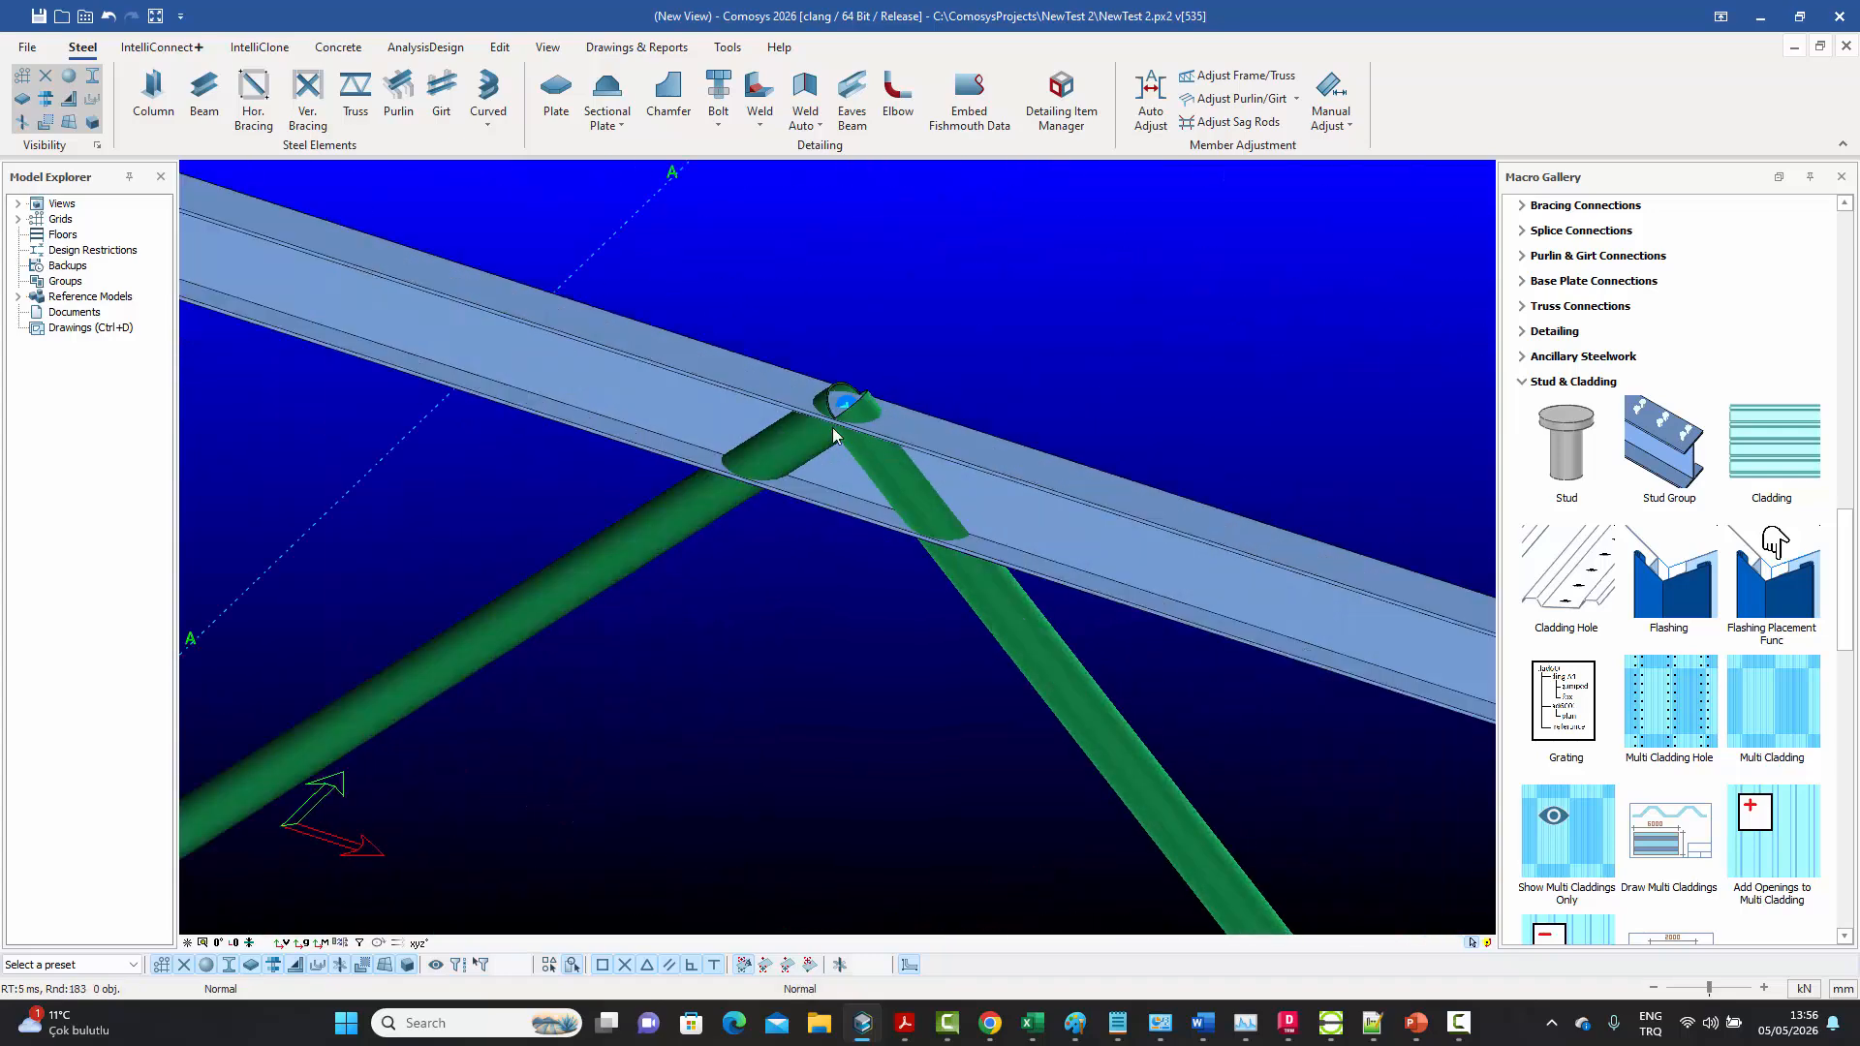
scroll(831, 430, "down", 6)
middle_click_drag(819, 458, 683, 508)
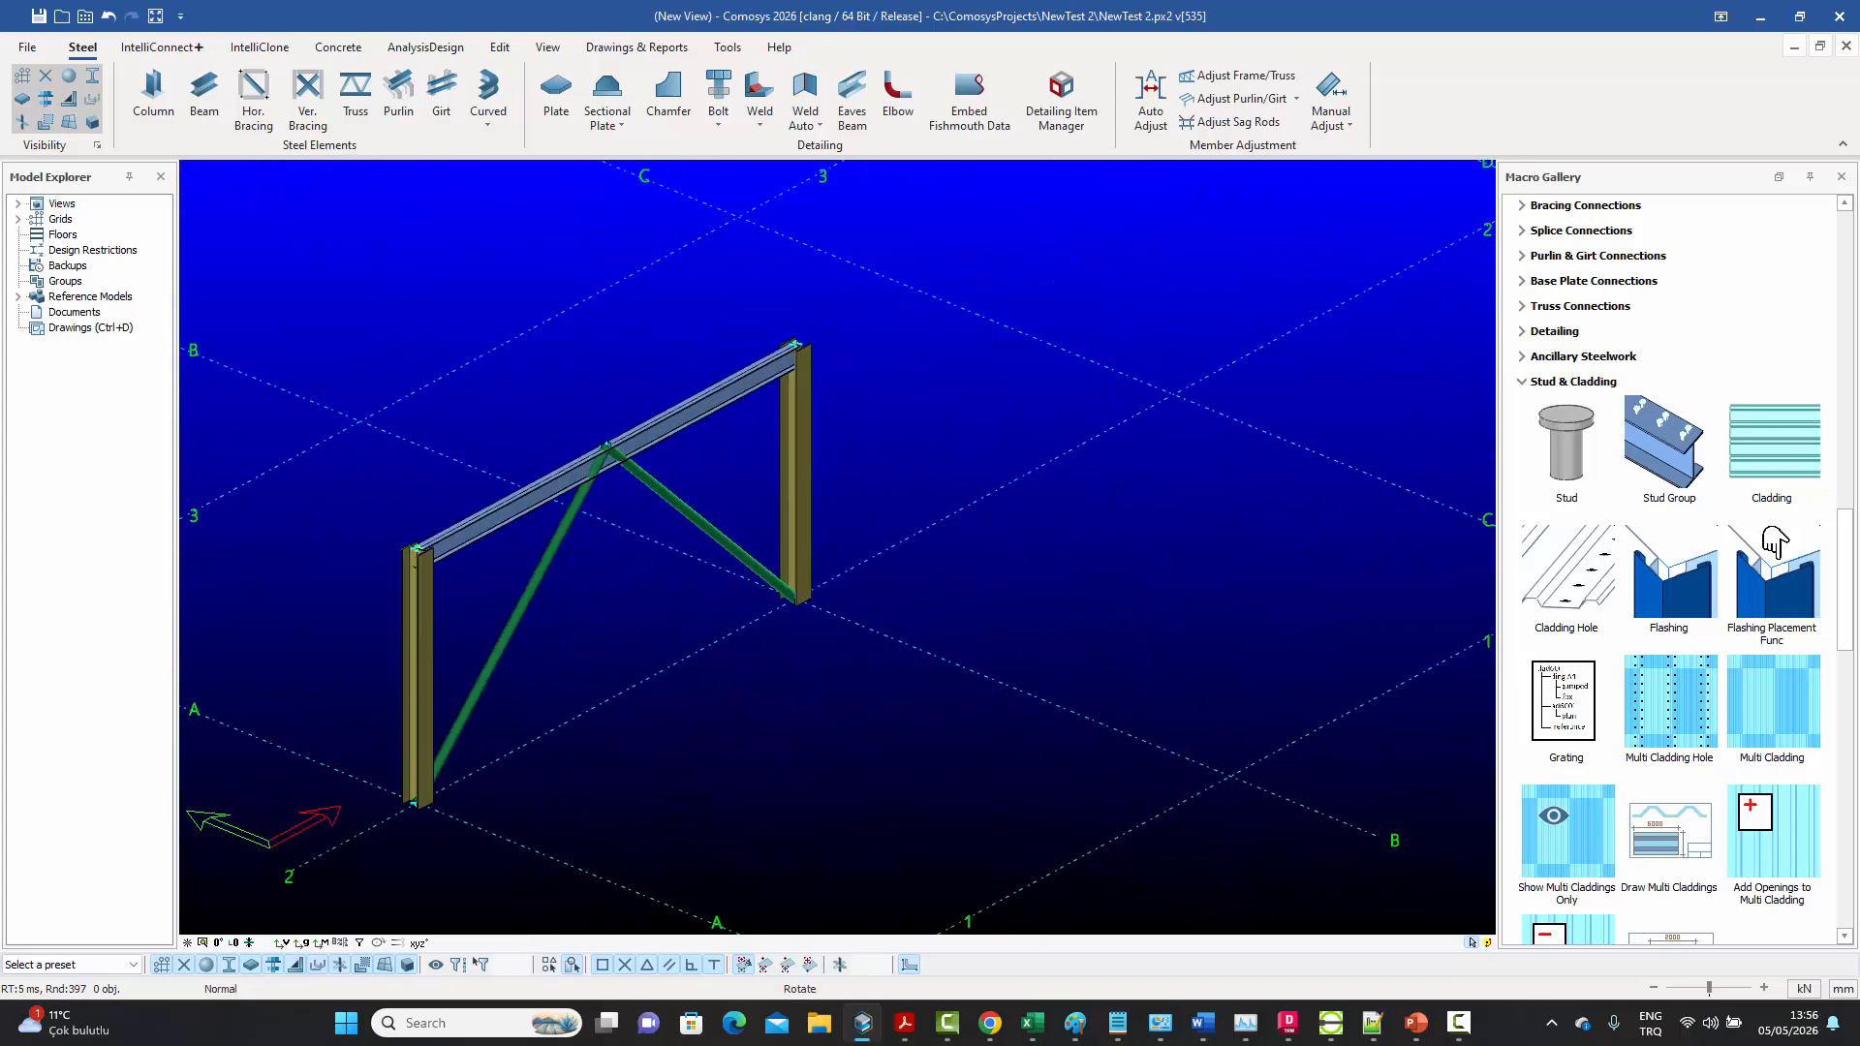
middle_click_drag(1003, 510, 804, 467)
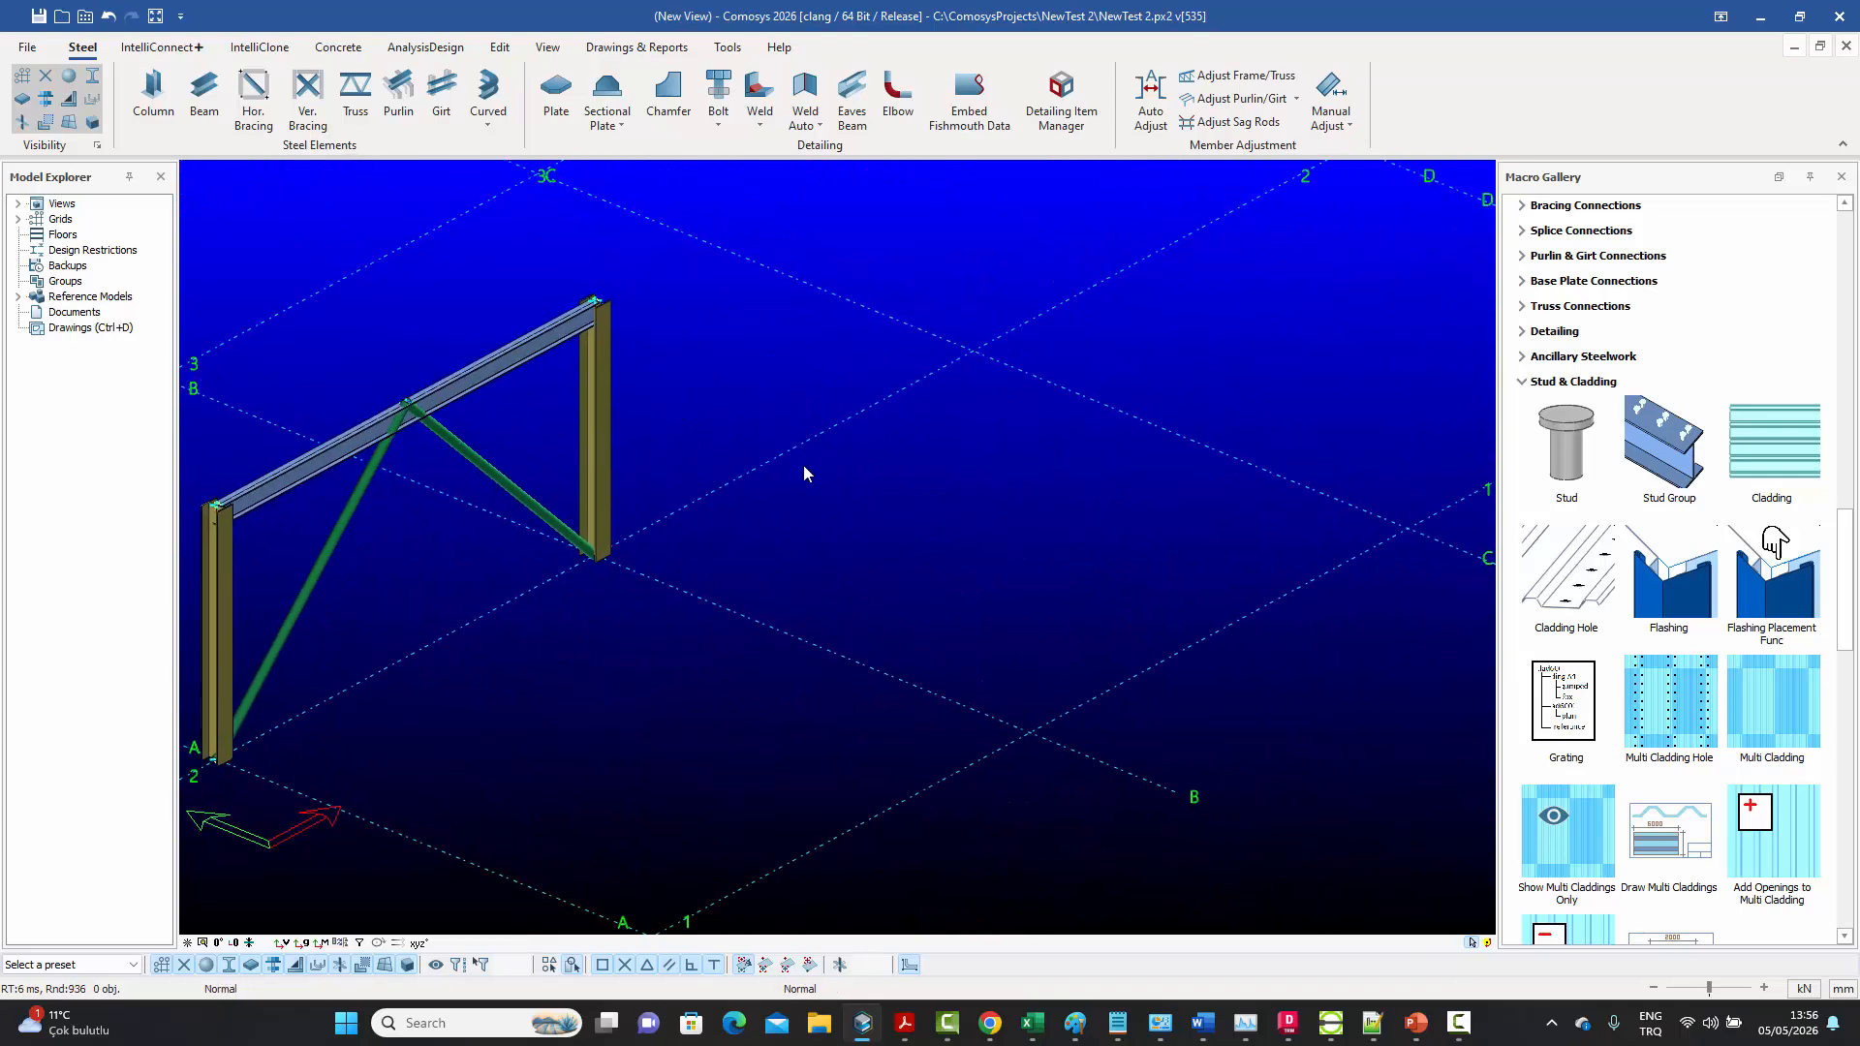
left_click(557, 94)
left_click(1029, 732)
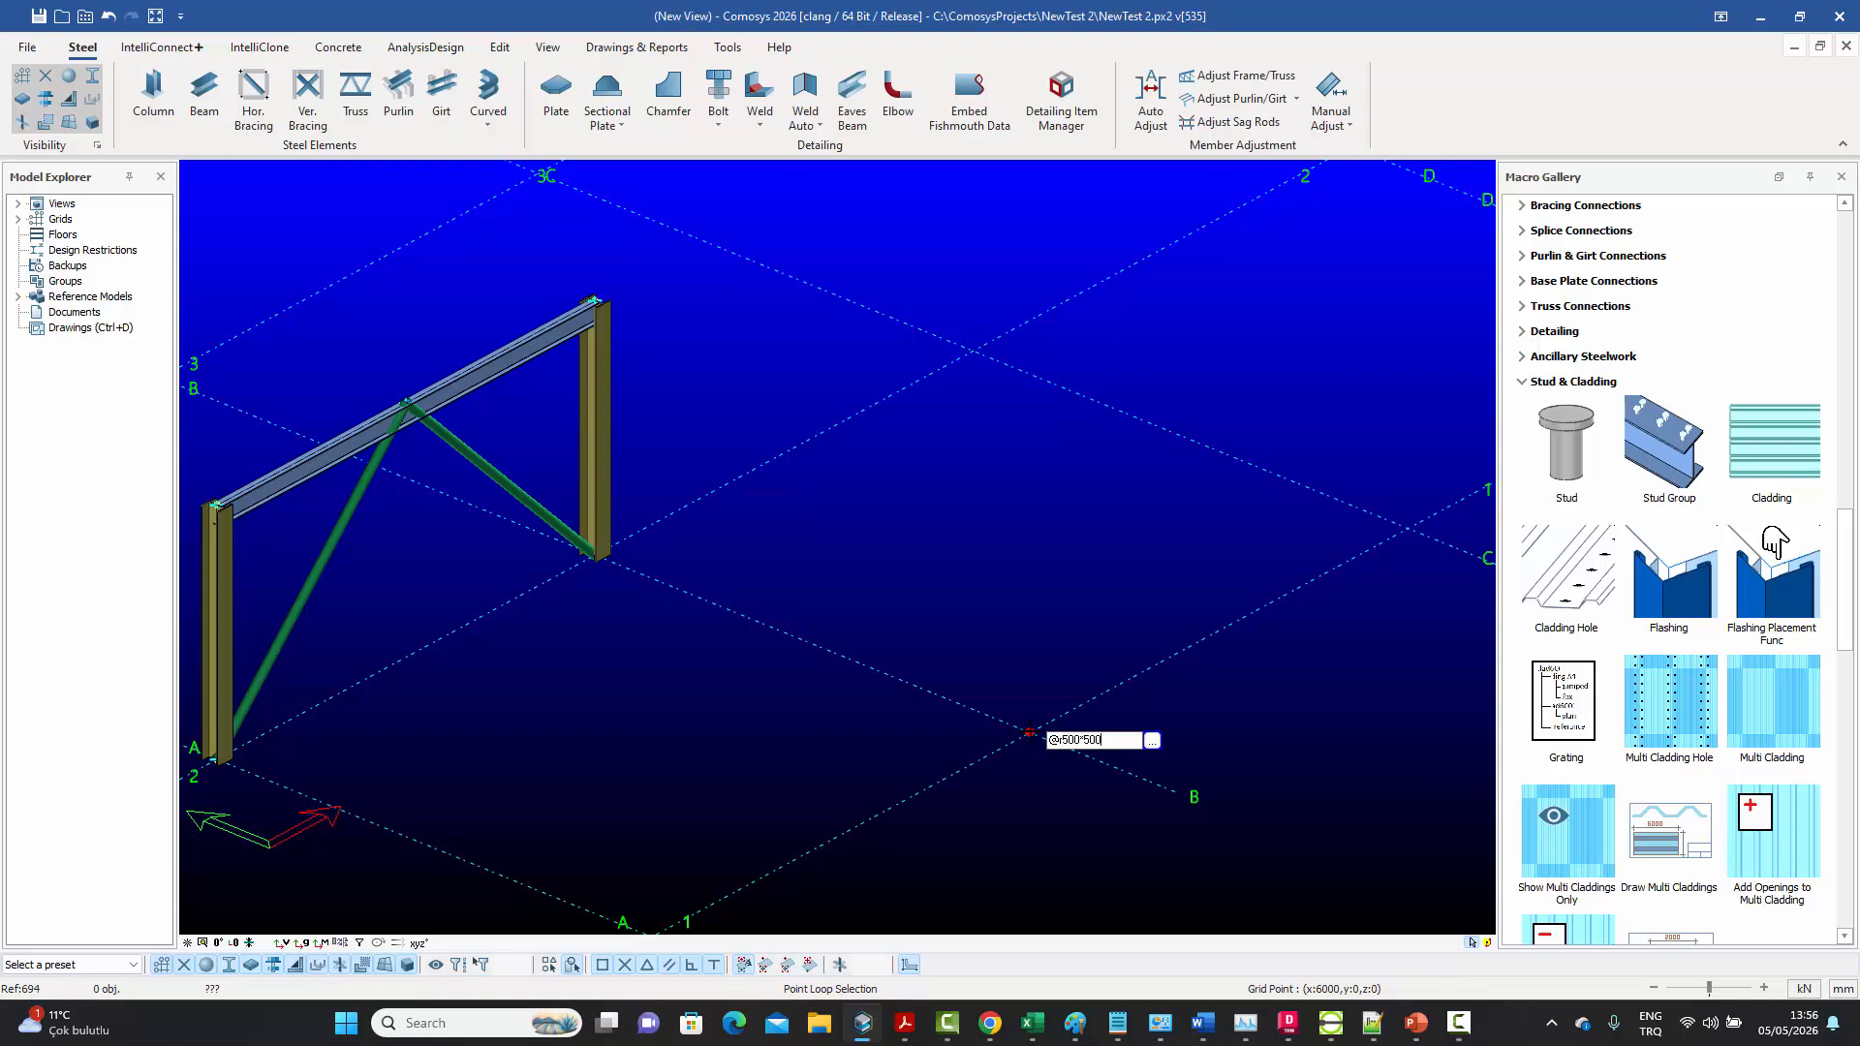
key("Return")
right_click(971, 621)
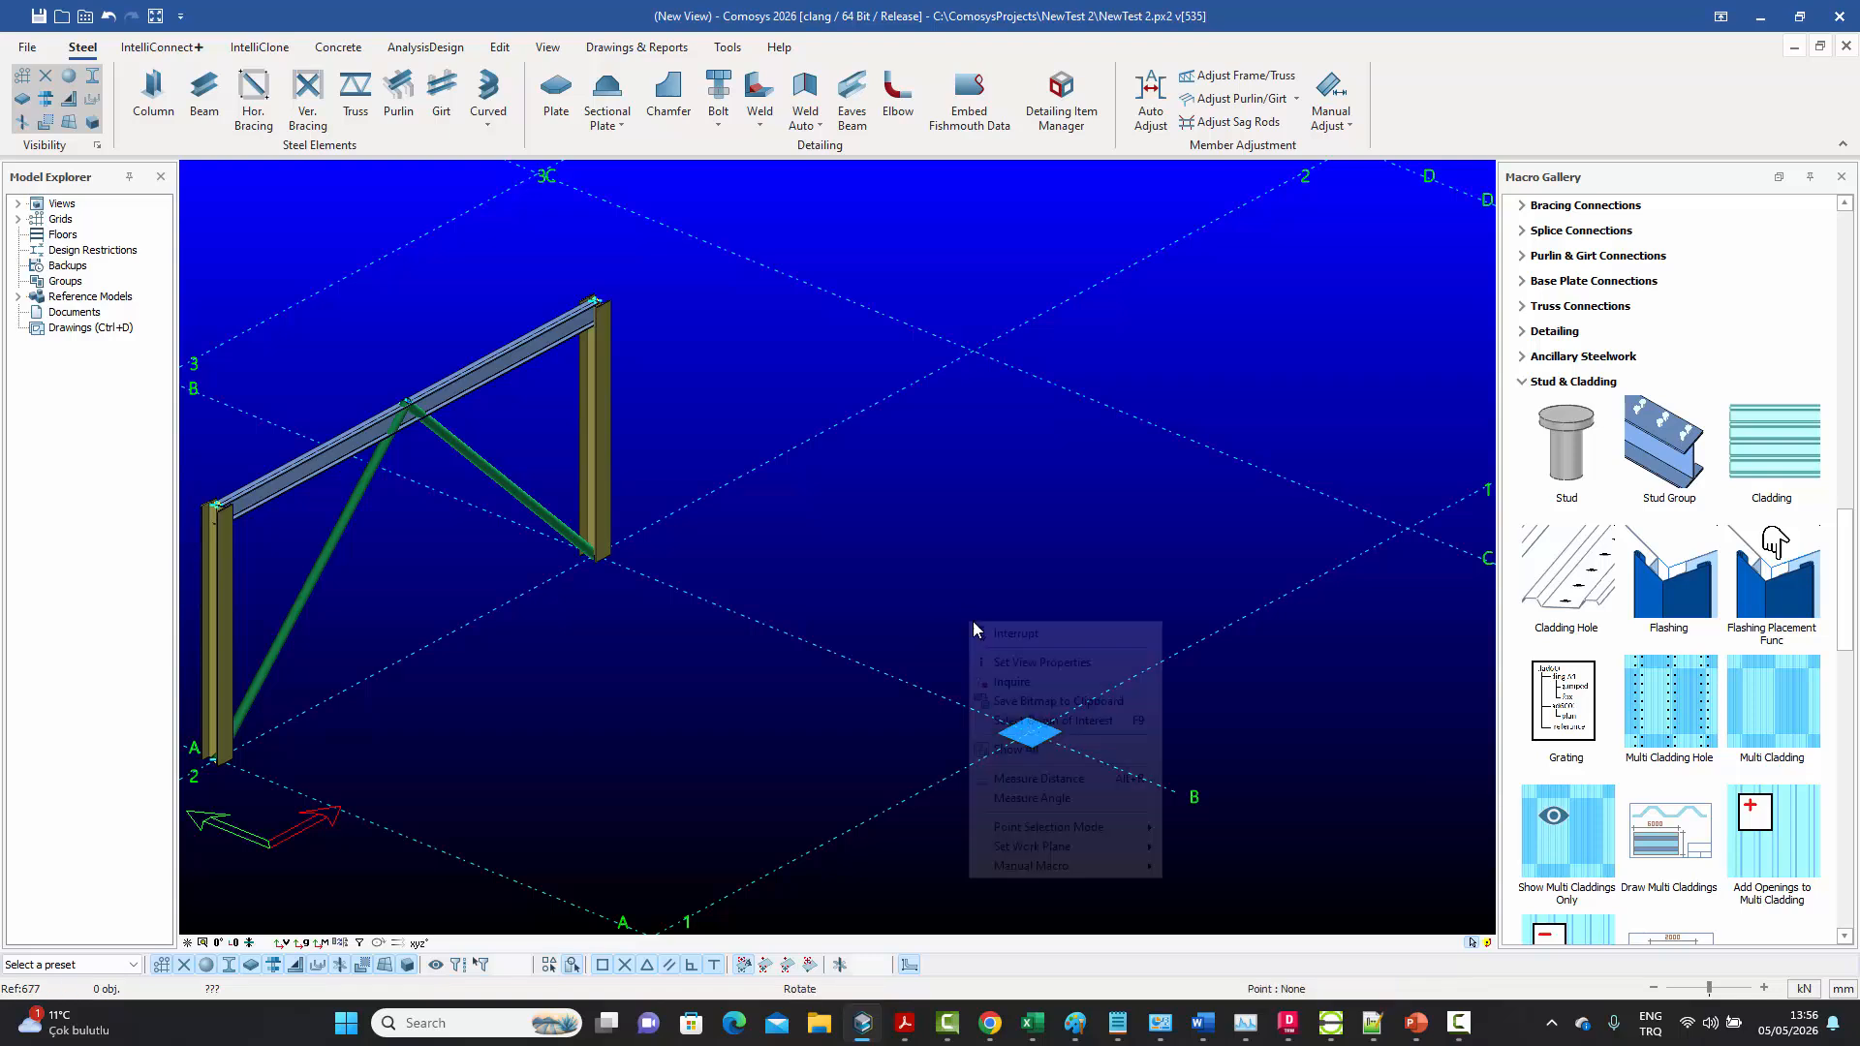
left_click(987, 630)
Check the geometry properties of the plate at B-1 without changing anything
middle_click_drag(999, 656, 999, 545)
scroll(1055, 632, "up", 5)
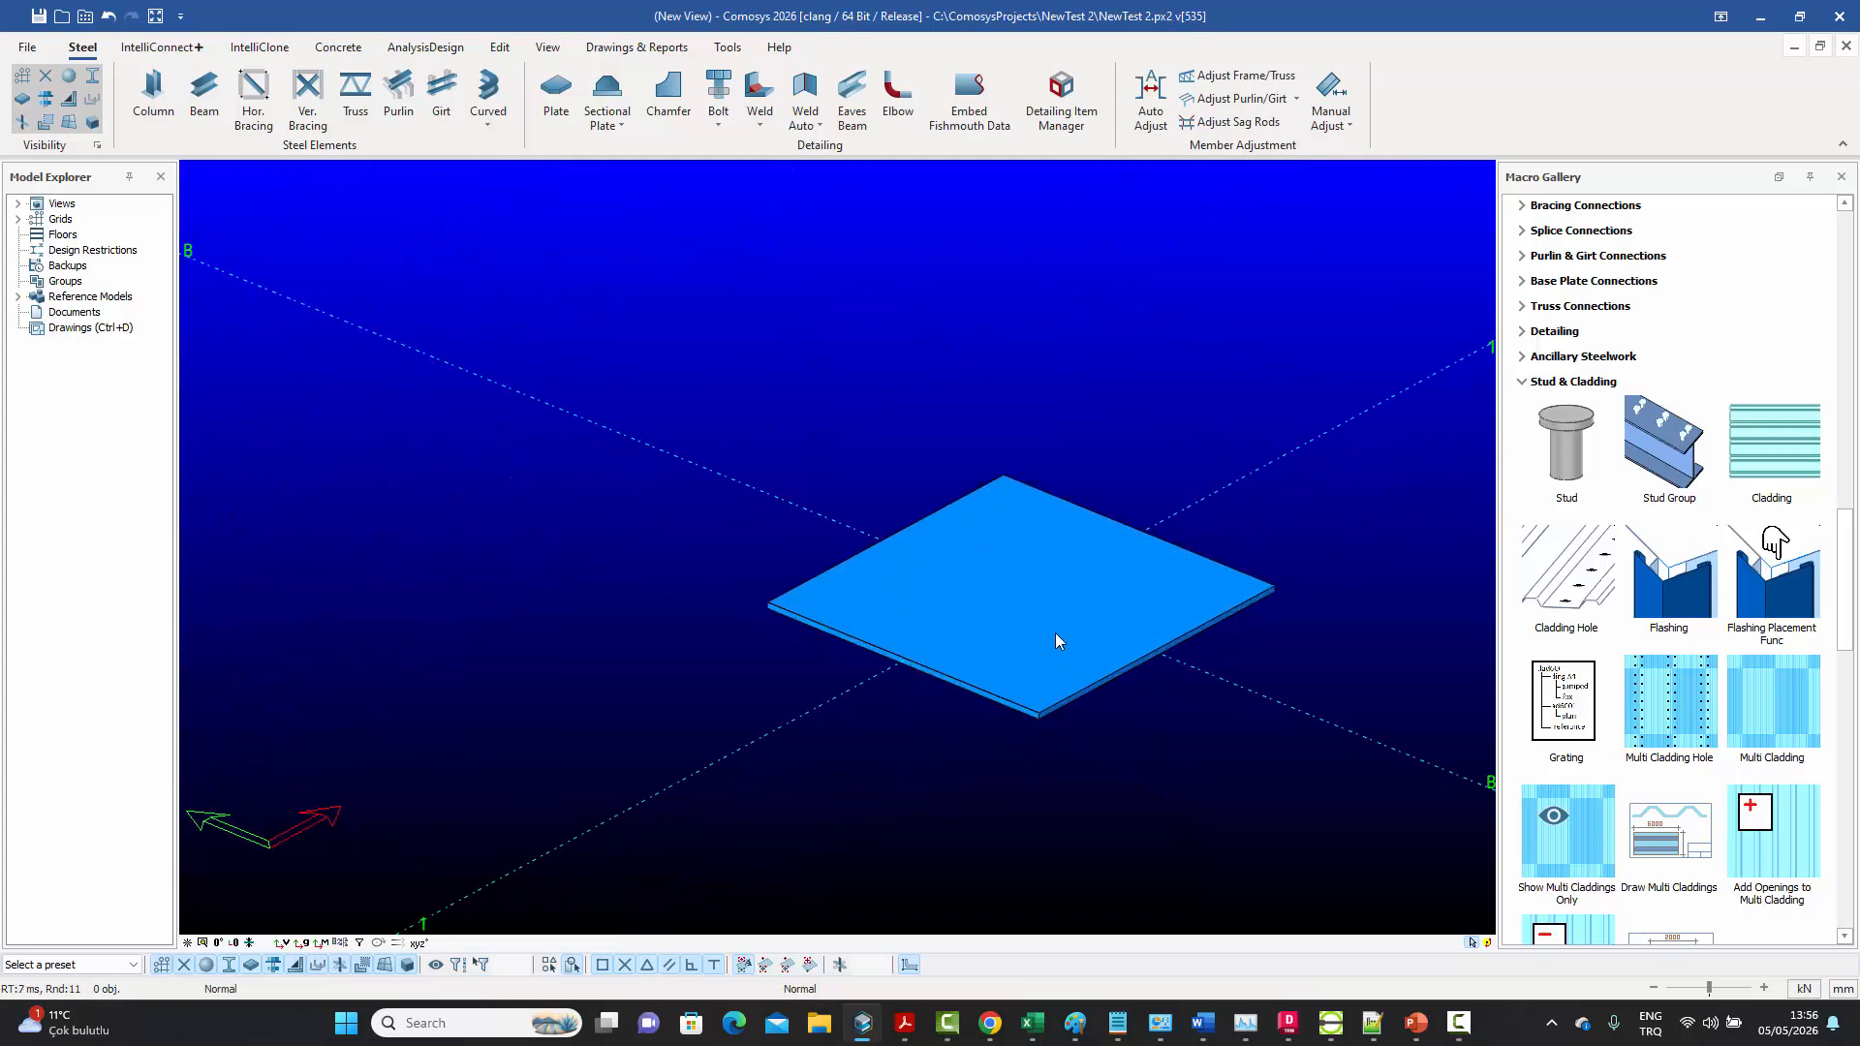
double_click(1059, 515)
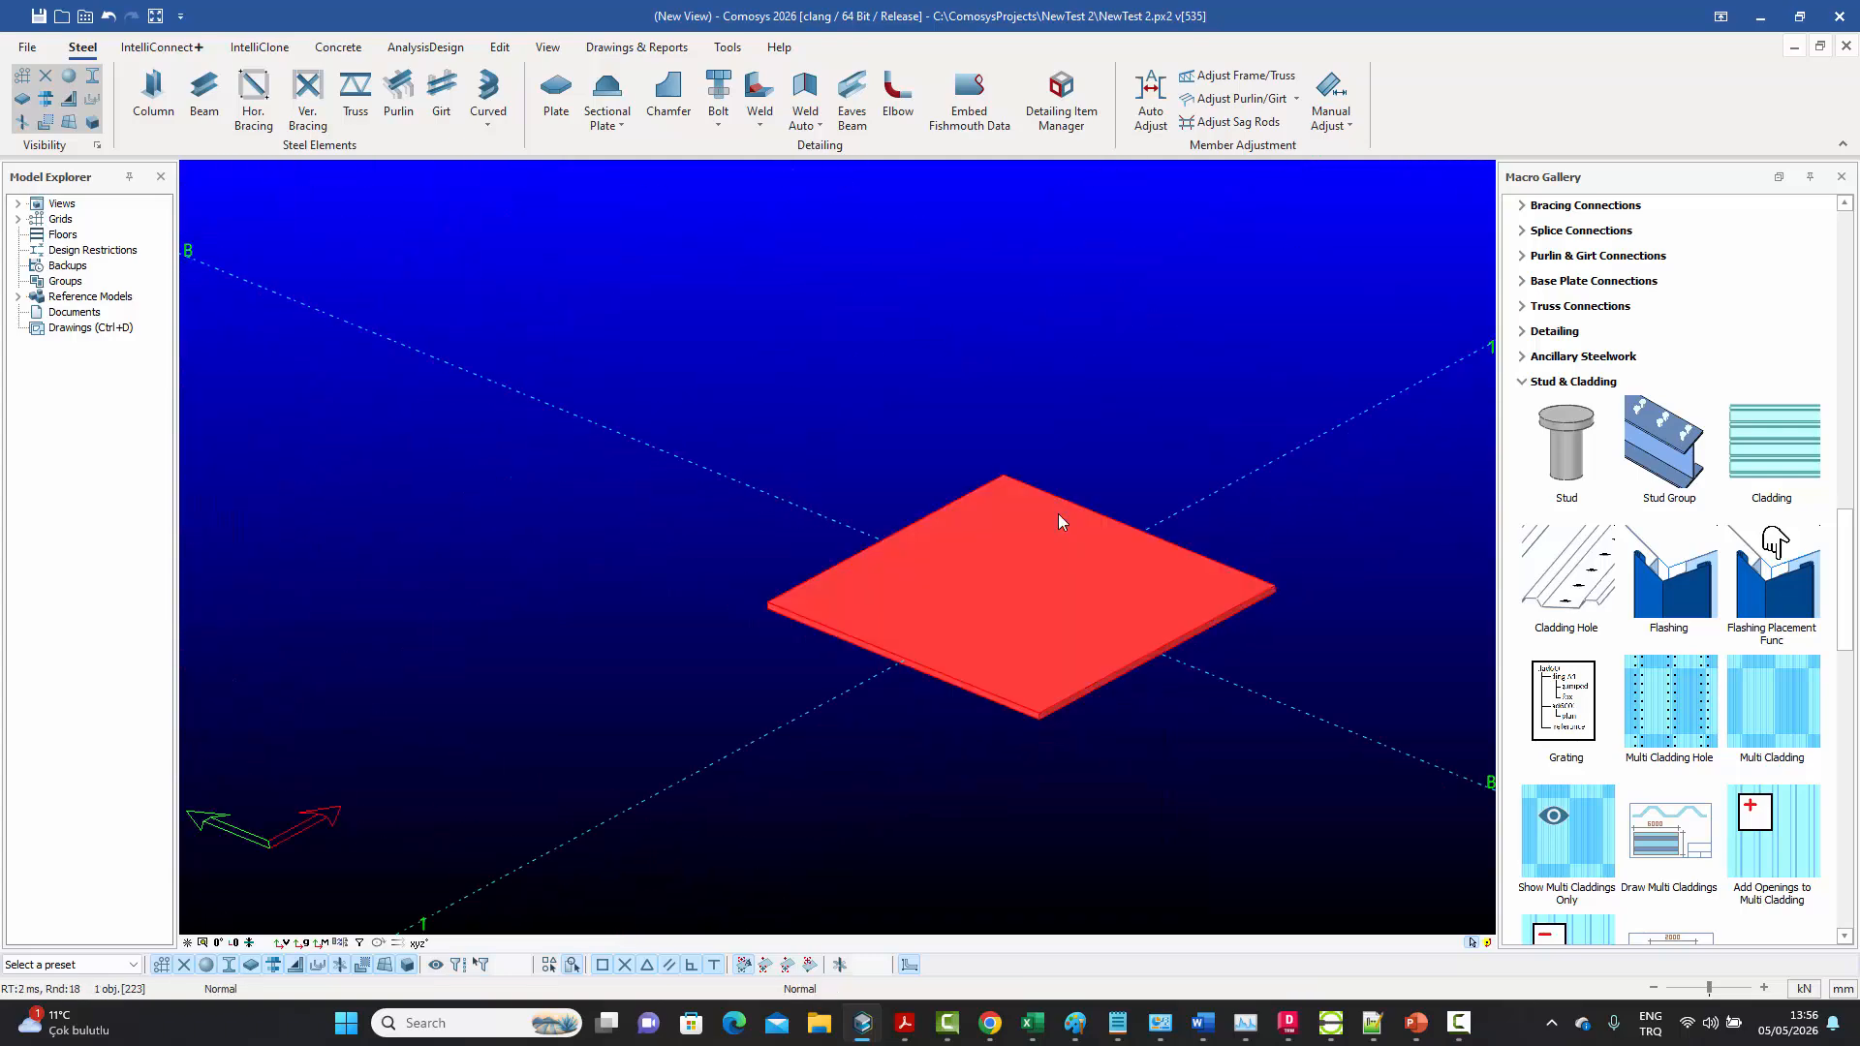
left_click(708, 321)
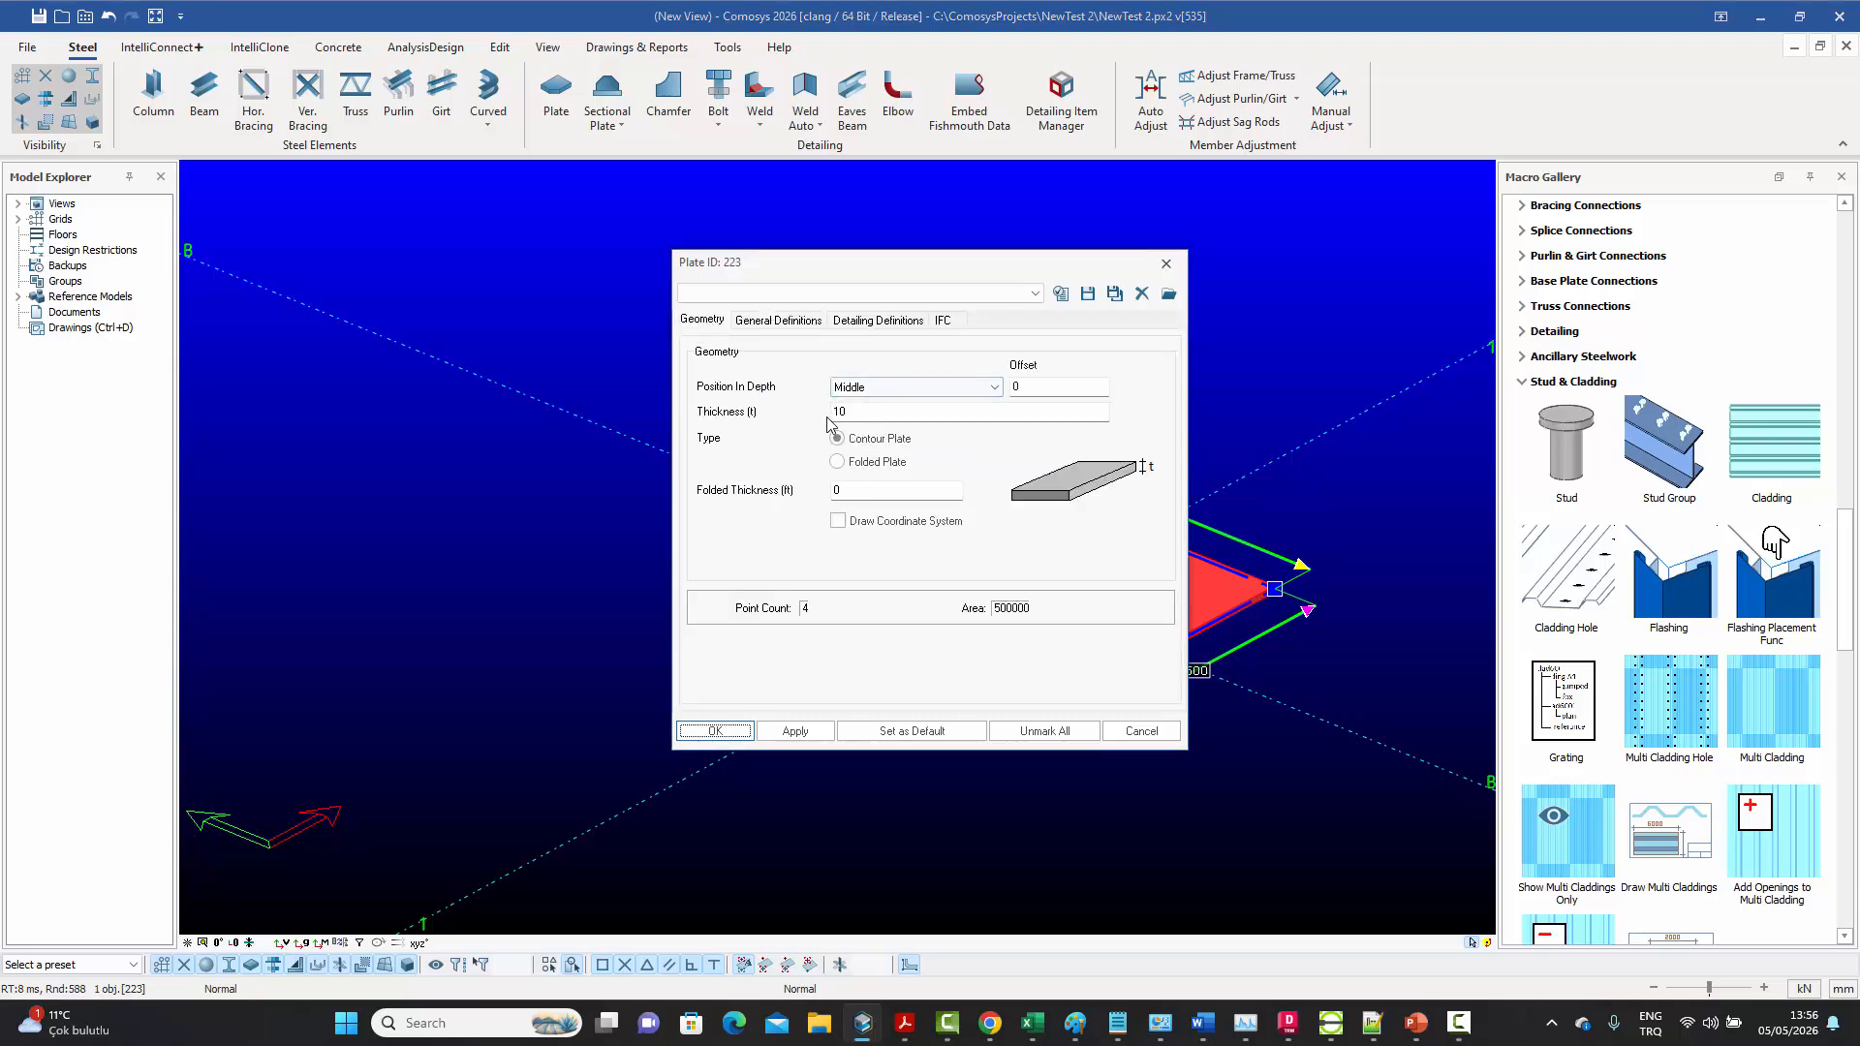
left_click(1166, 264)
Review the default Bolt Group settings, including assembly, diameter, tolerance, material and grid positions, and close them without changes
middle_click_drag(1042, 319, 983, 360)
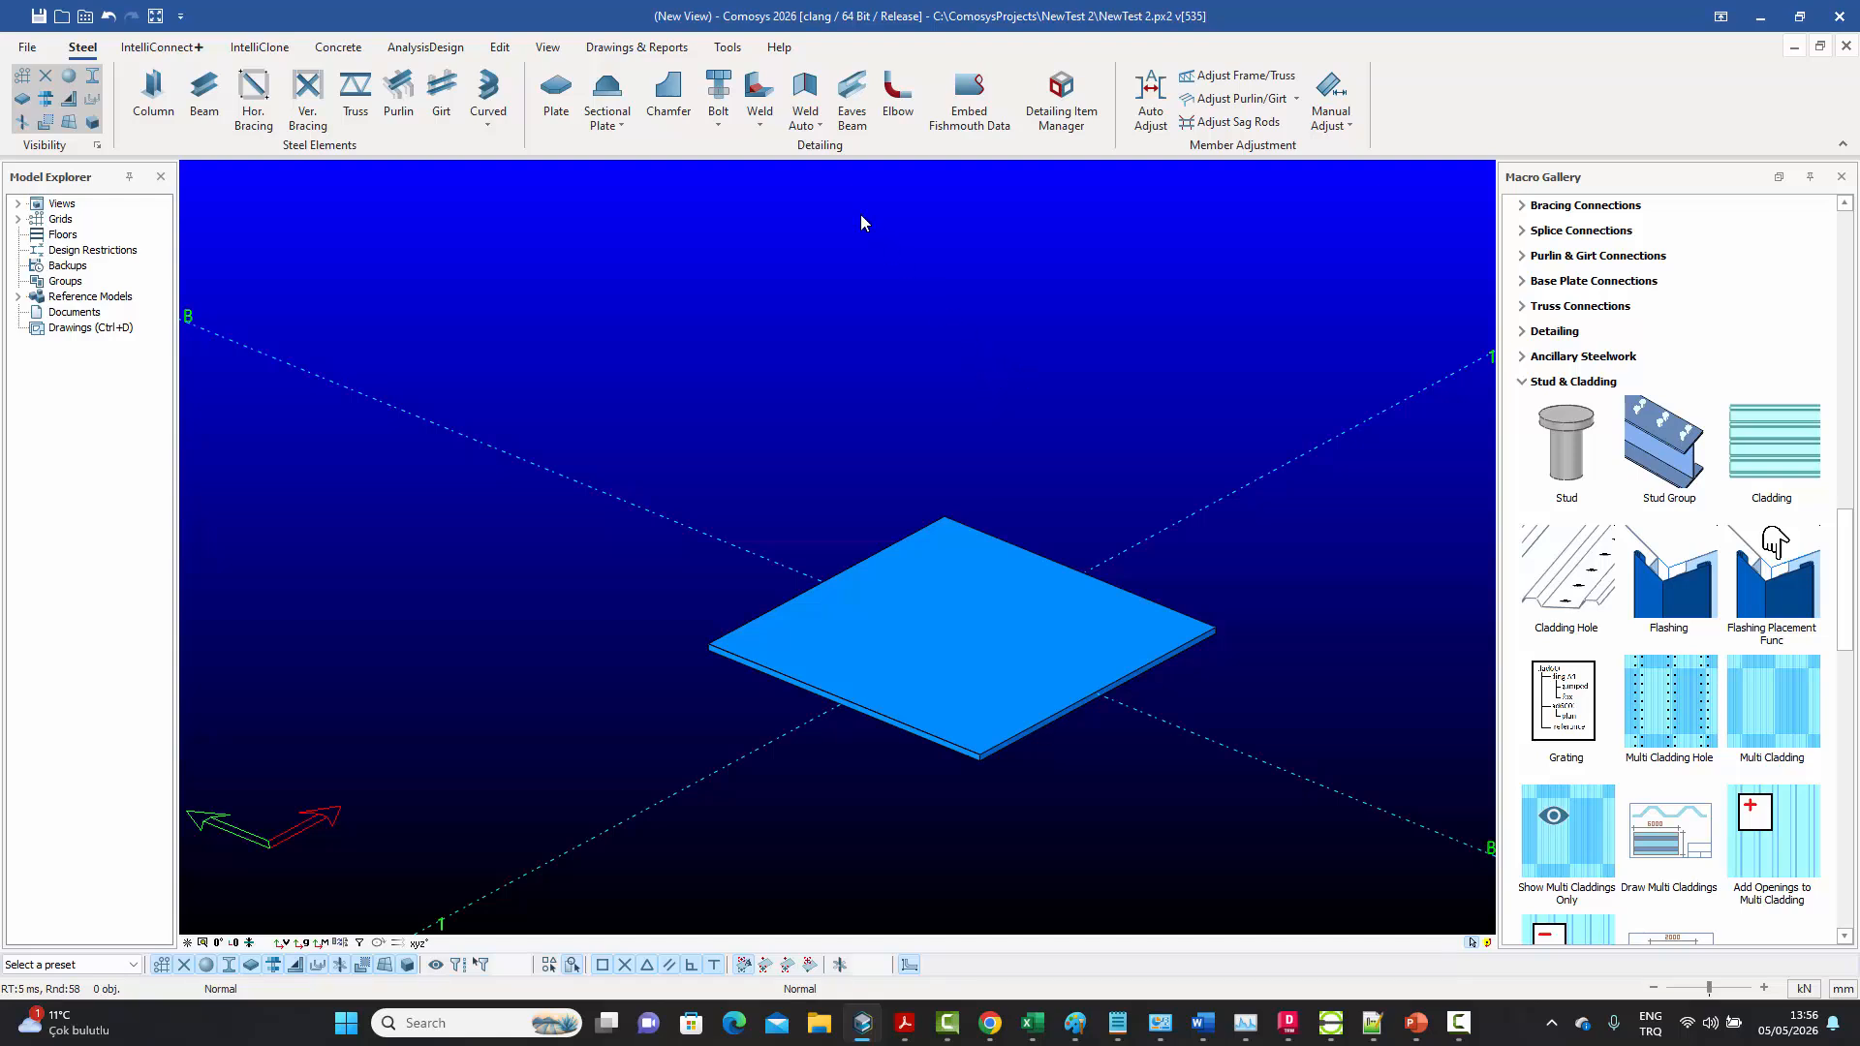
left_click(722, 124)
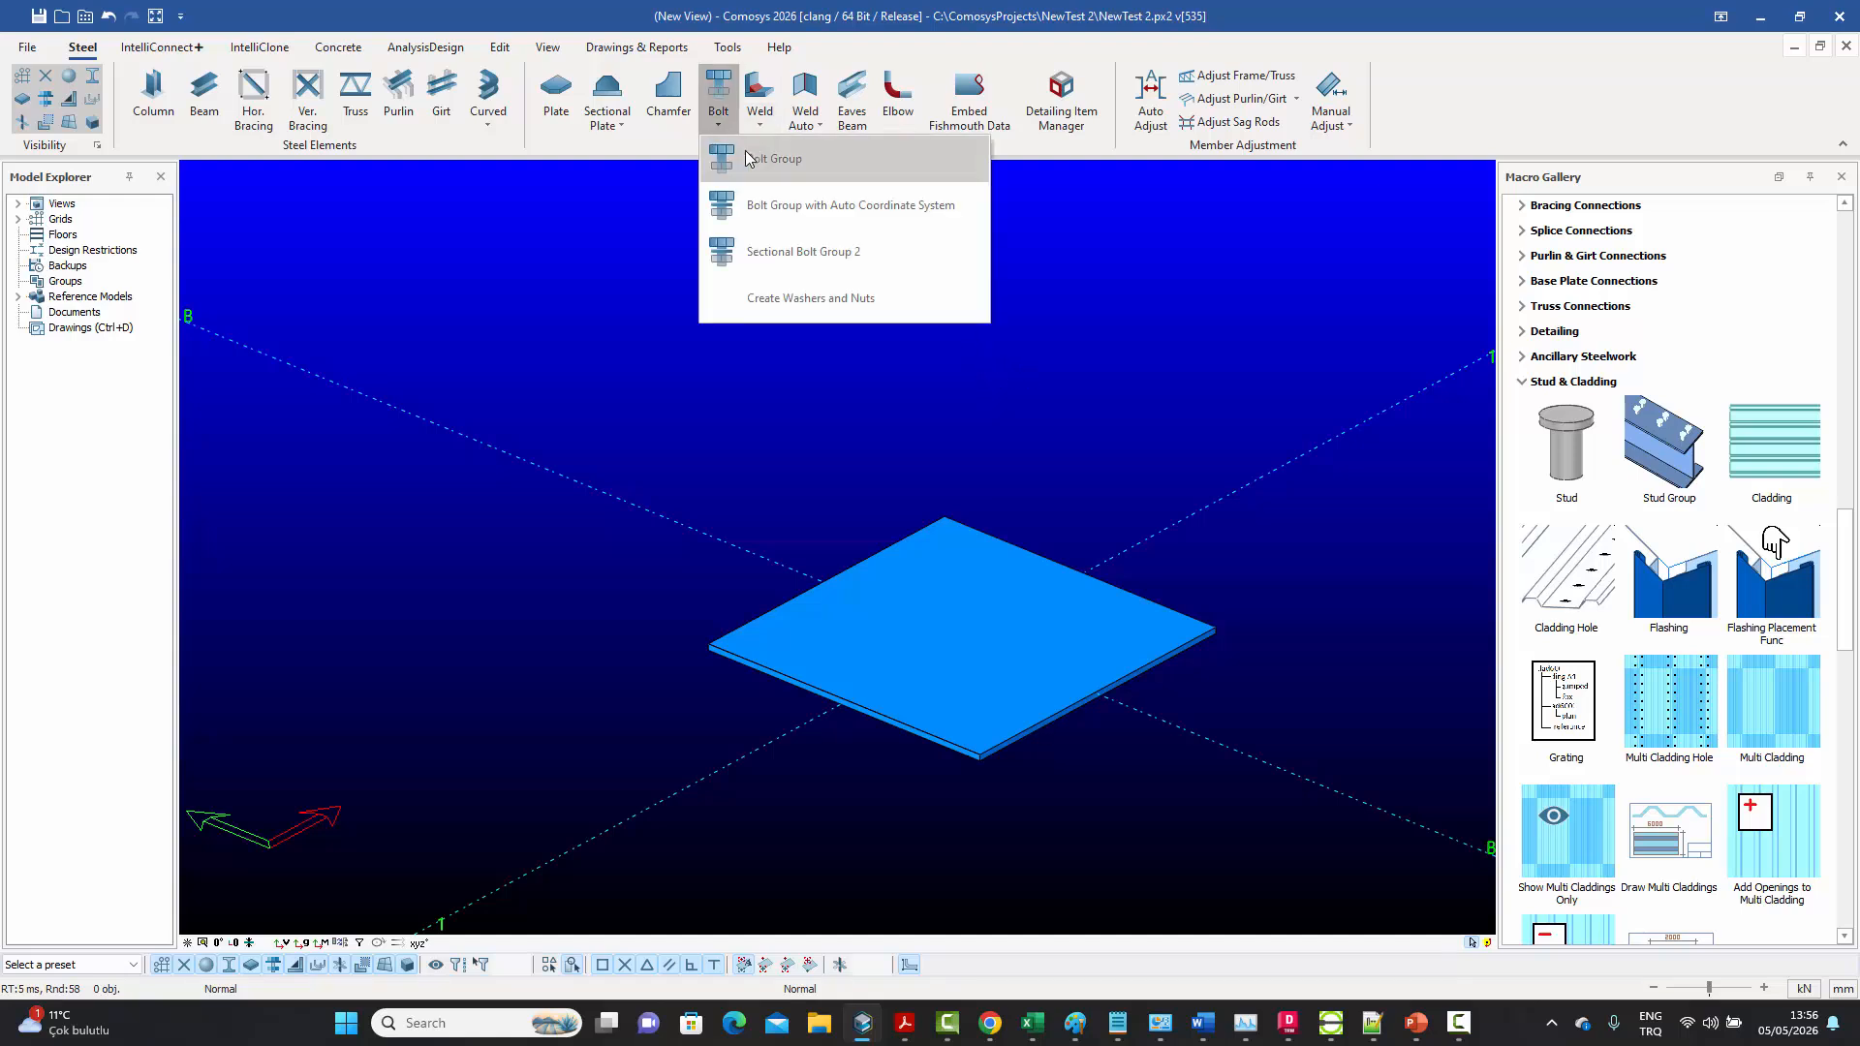
left_click(747, 158)
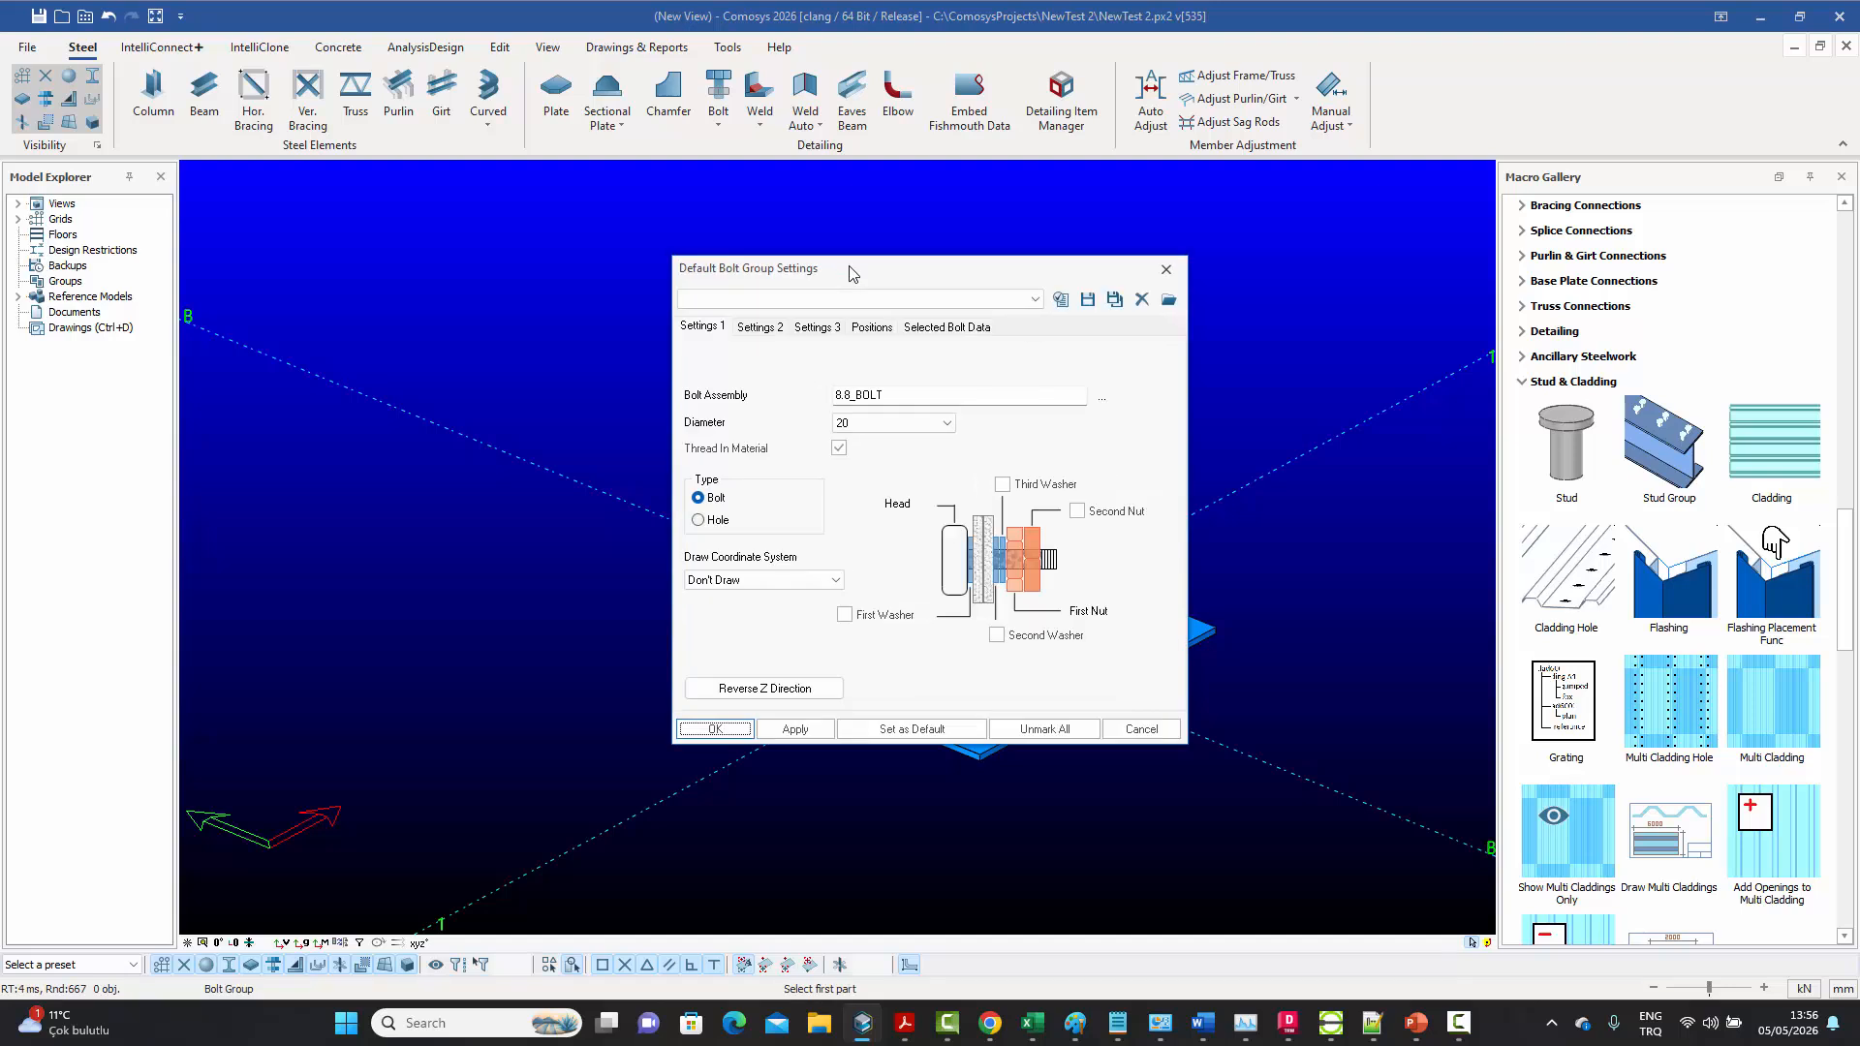
left_click(759, 327)
key("Tab")
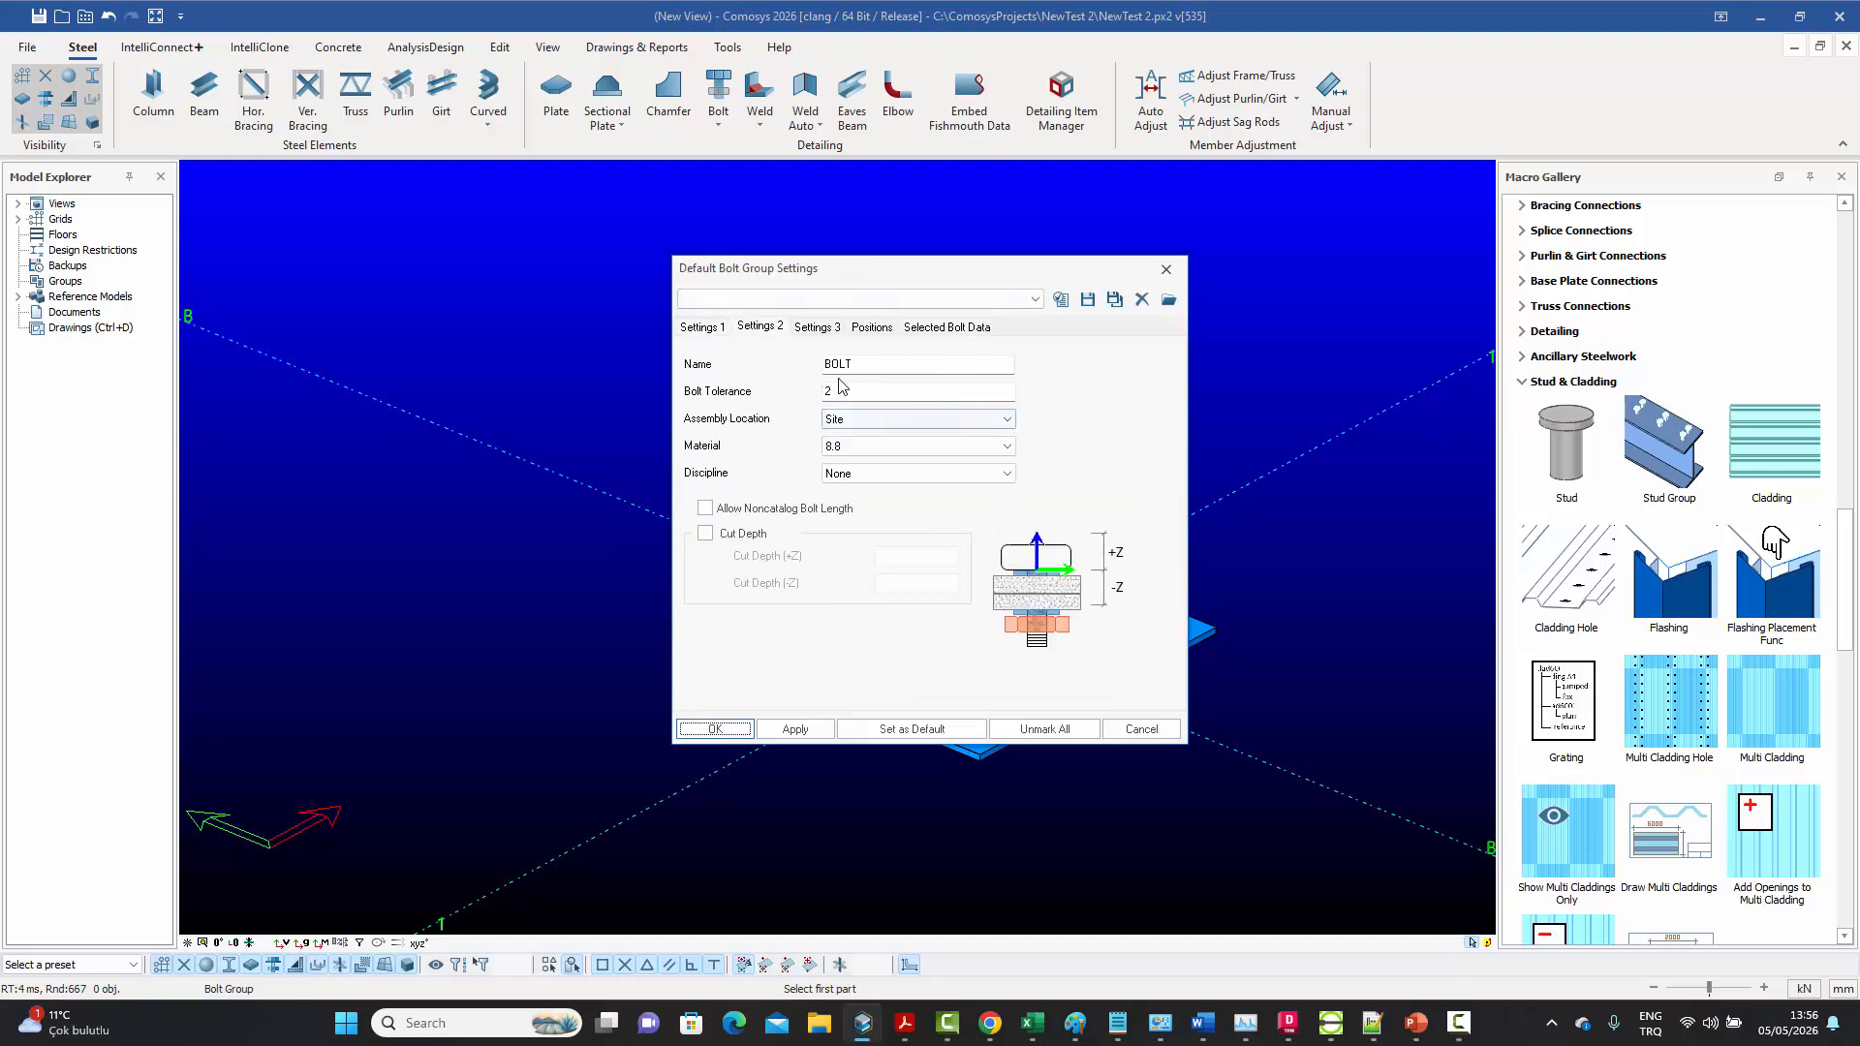
left_click(879, 329)
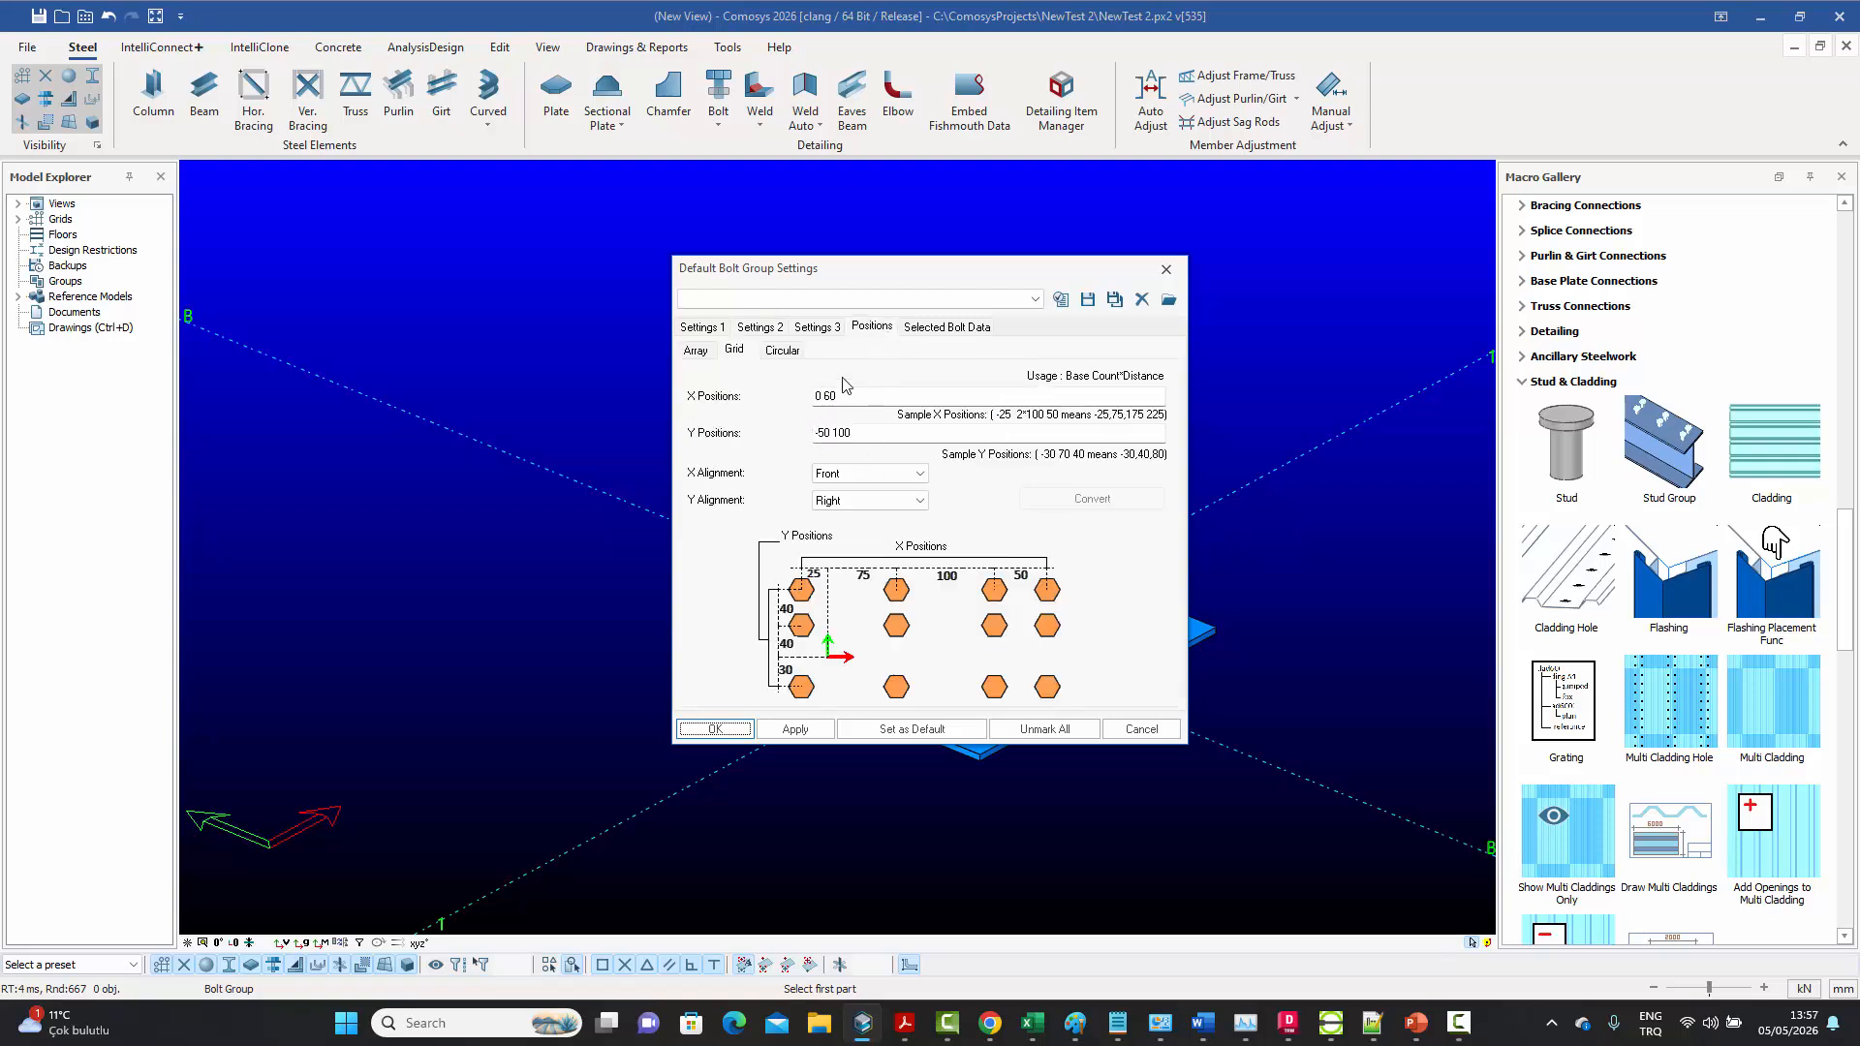
left_click(1166, 269)
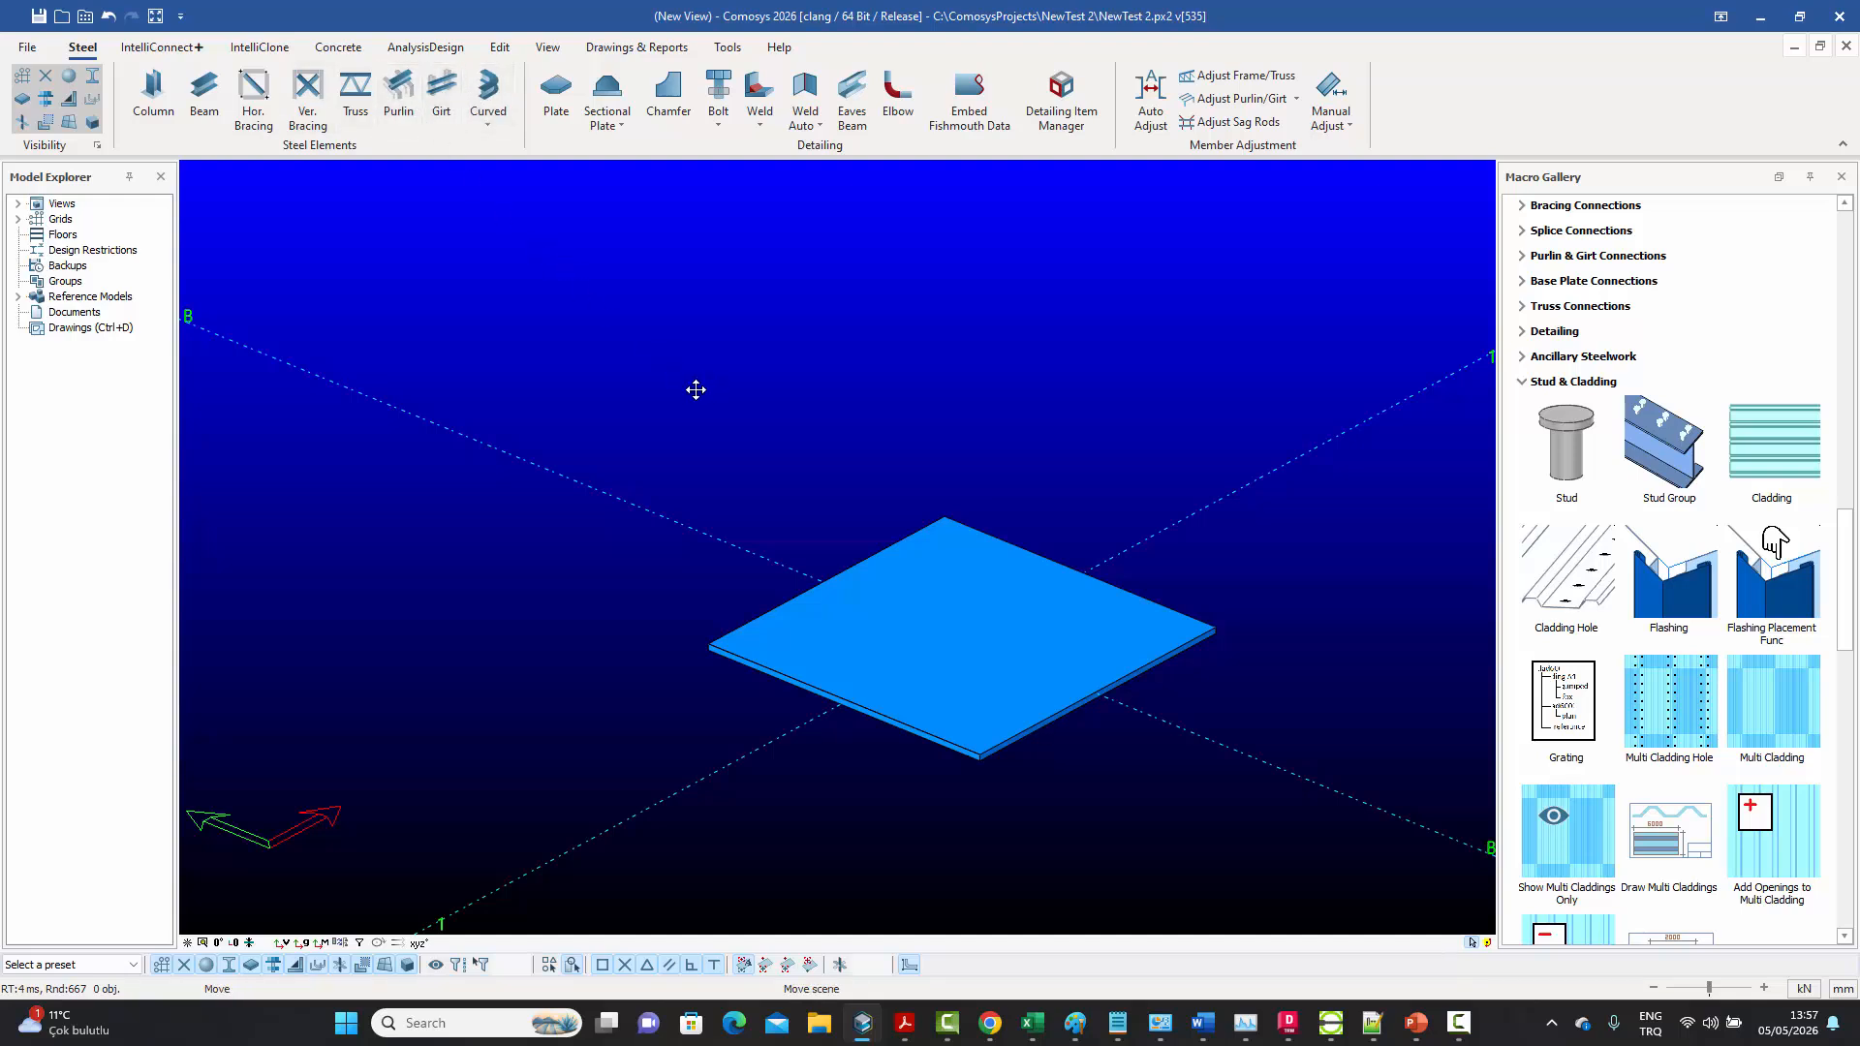
scroll(703, 406, "down", 2)
scroll(703, 406, "down", 3)
scroll(772, 399, "down", 3)
middle_click_drag(803, 420, 857, 593)
middle_click_drag(864, 502, 857, 539)
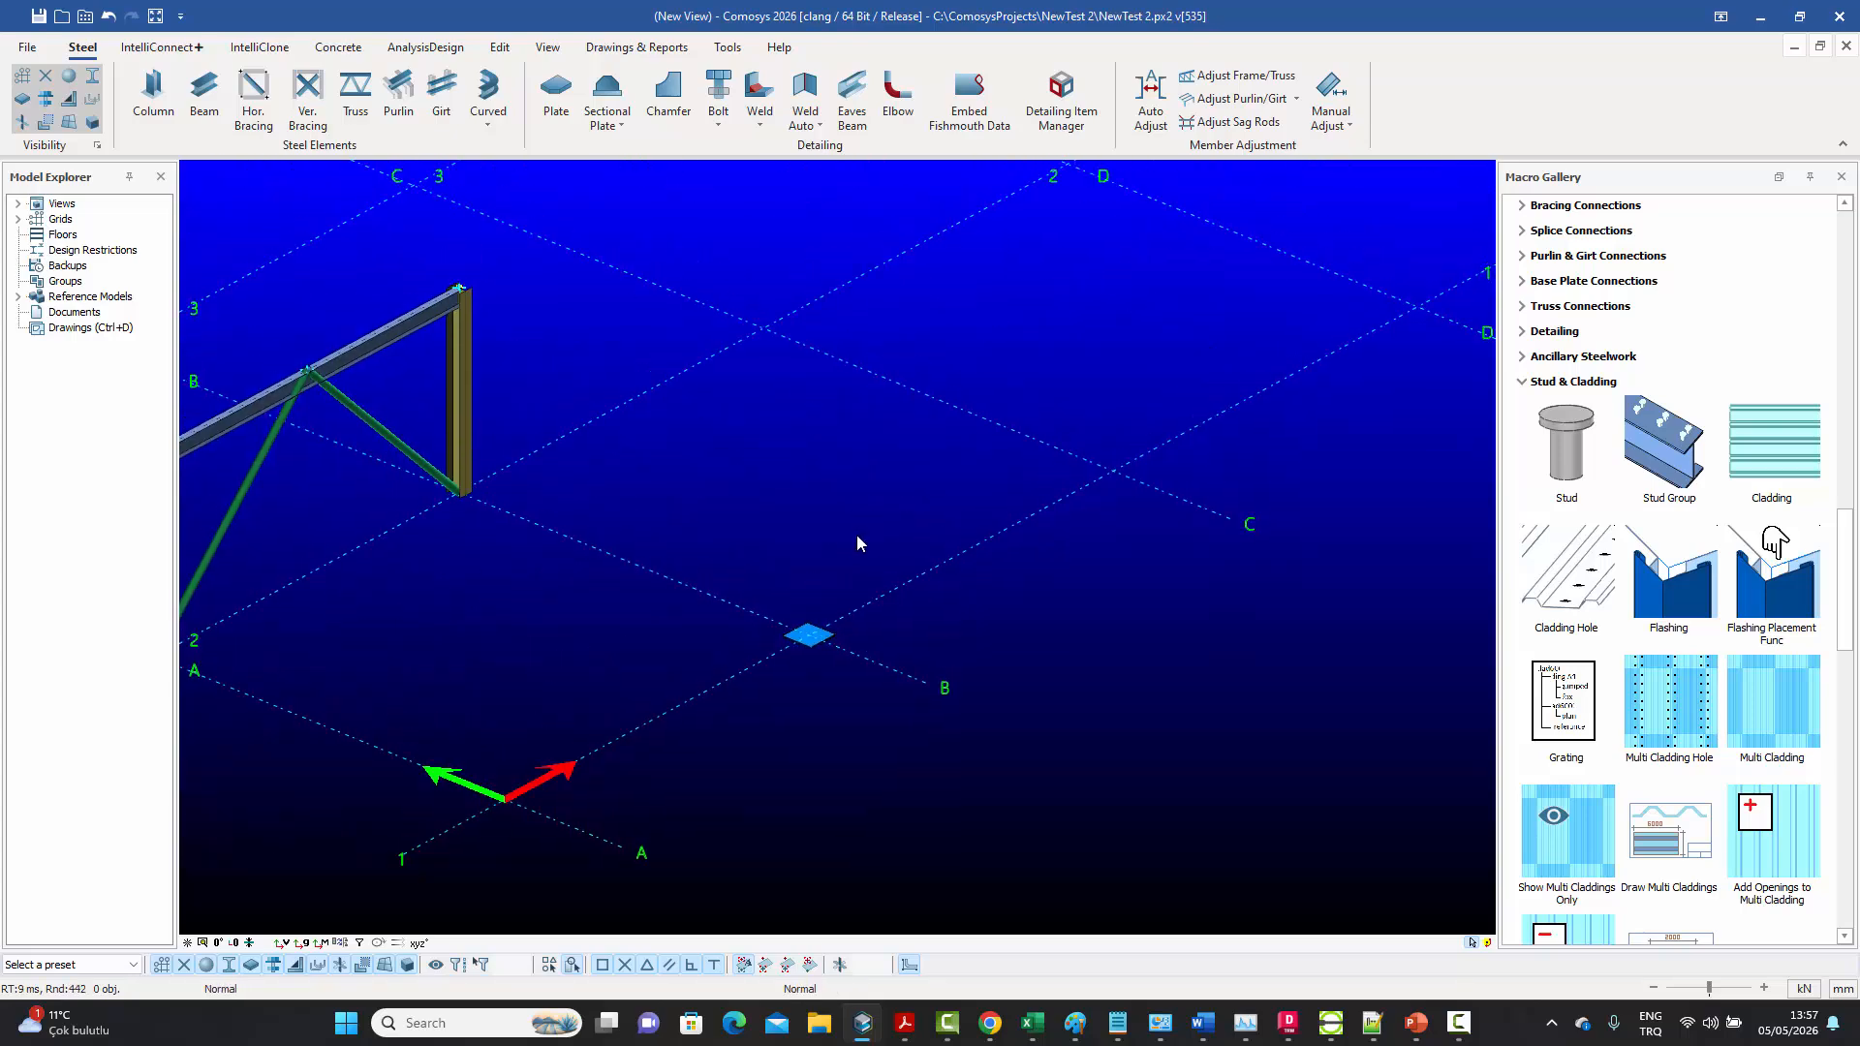